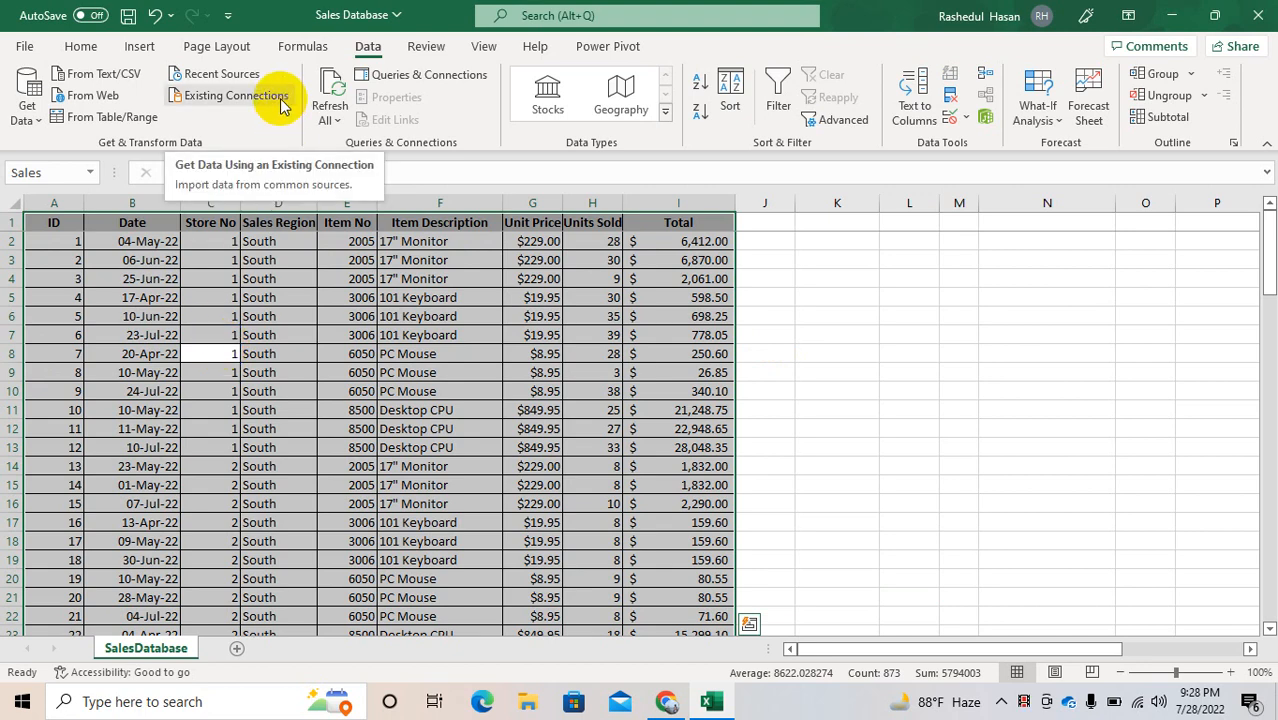
Step: Convert the sales data range A1:I97 into a table with headers
key("ctrl+q")
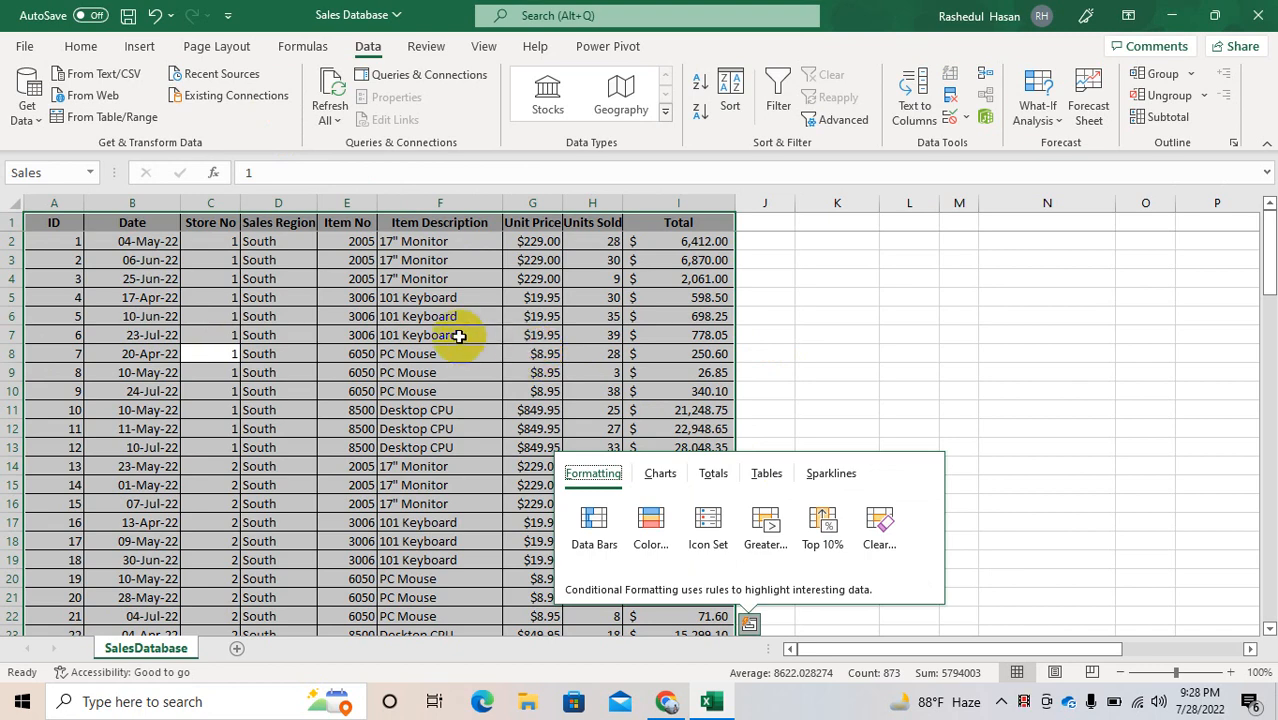
left_click(662, 337)
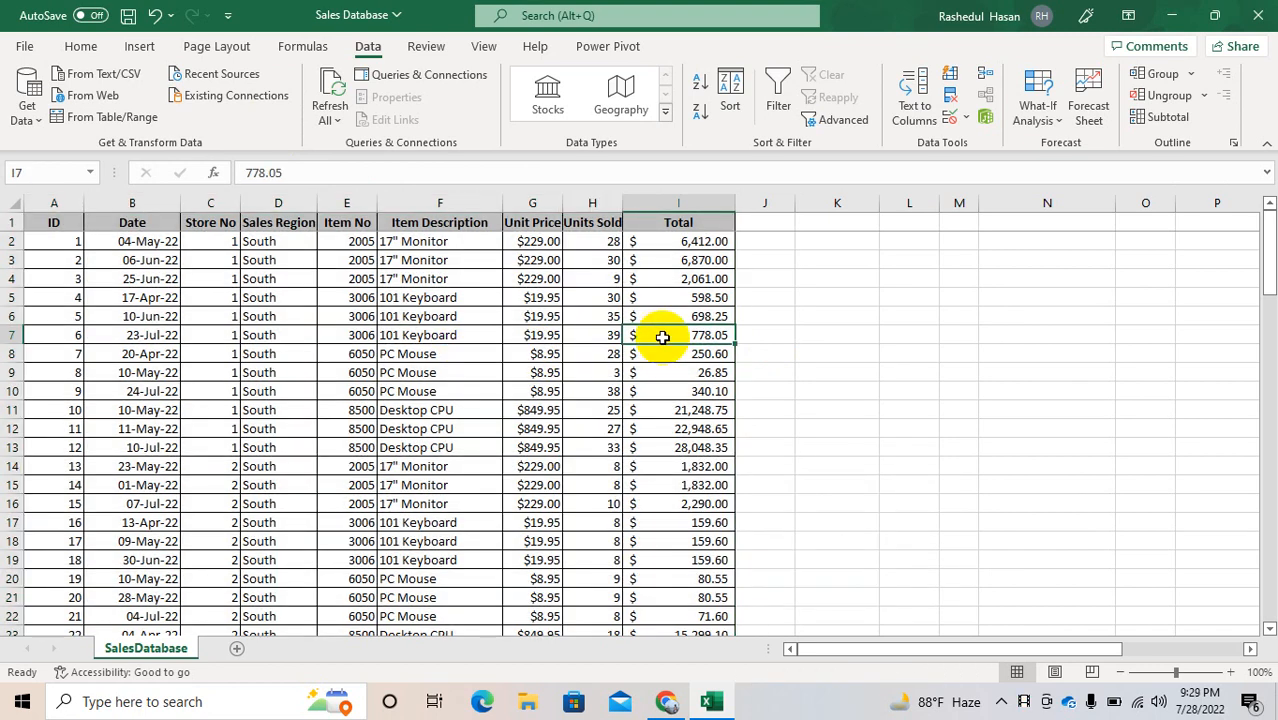
key("ctrl+t")
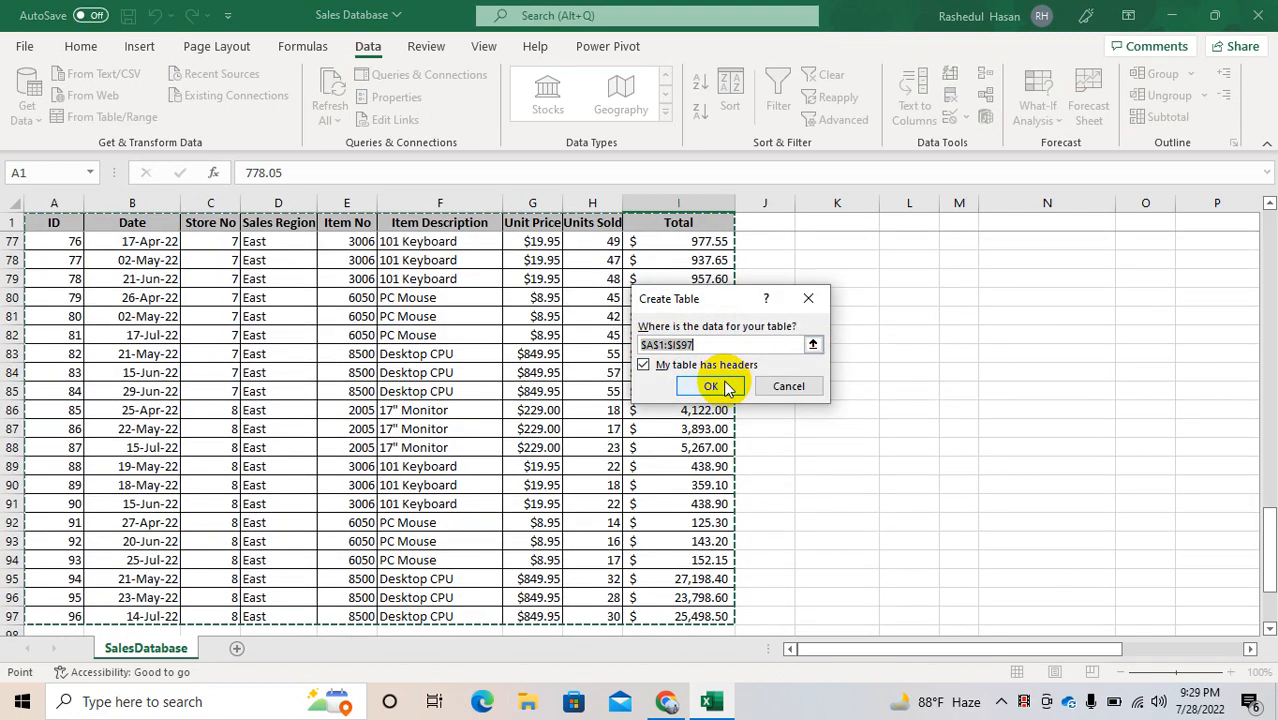
left_click(707, 384)
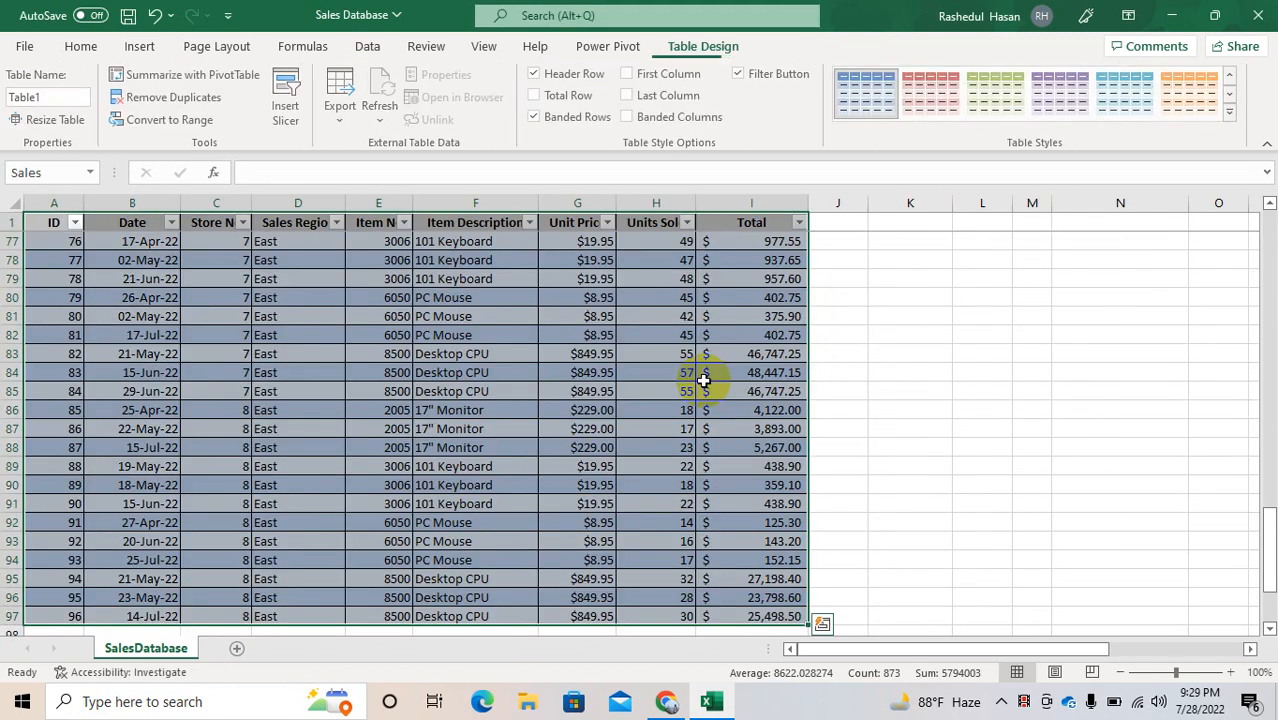
Step: Try to rename the table Sales
left_click(66, 97)
key("BackSpace")
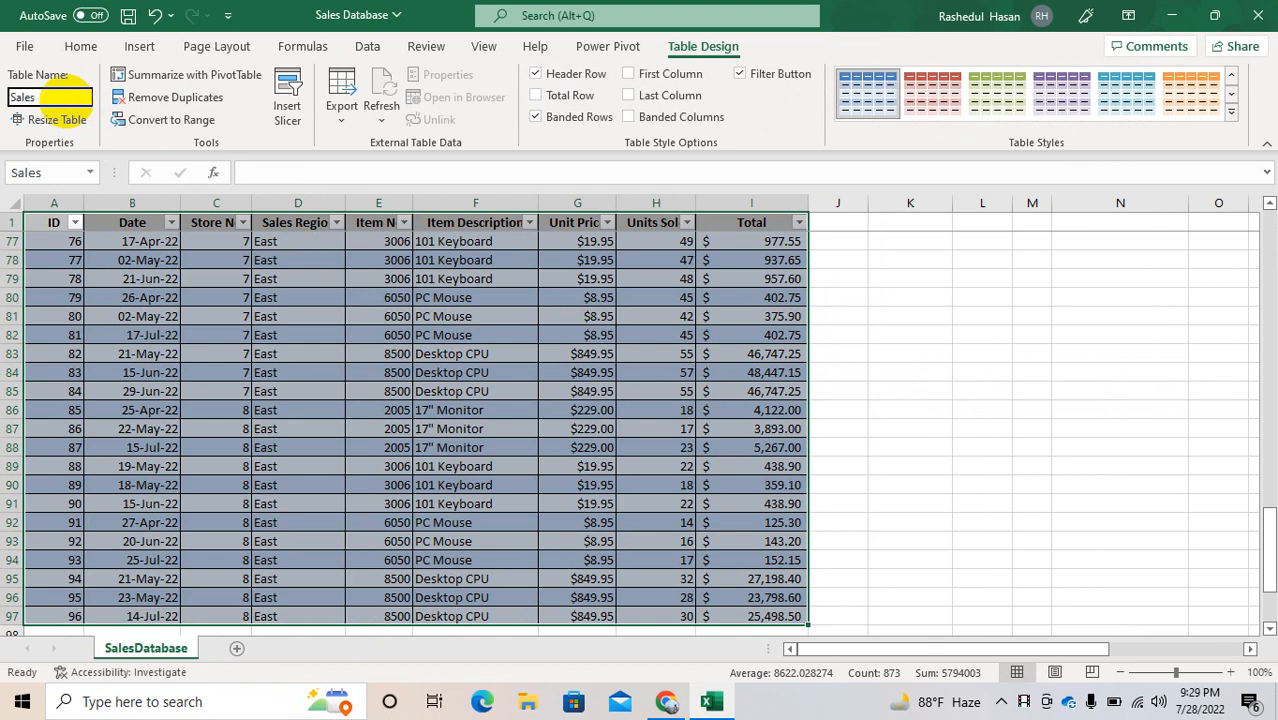
key("Return")
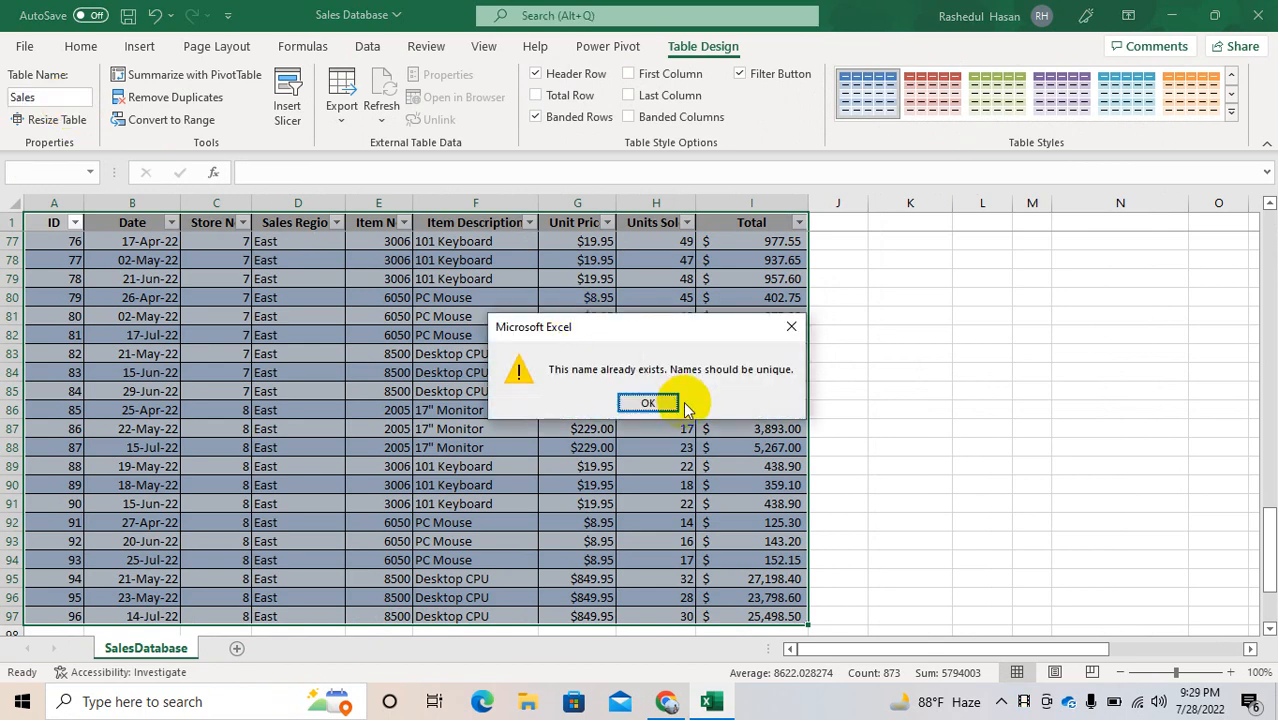
left_click(650, 403)
Step: Rename the table SalesD and start summarizing it with a PivotTable
left_click(50, 96)
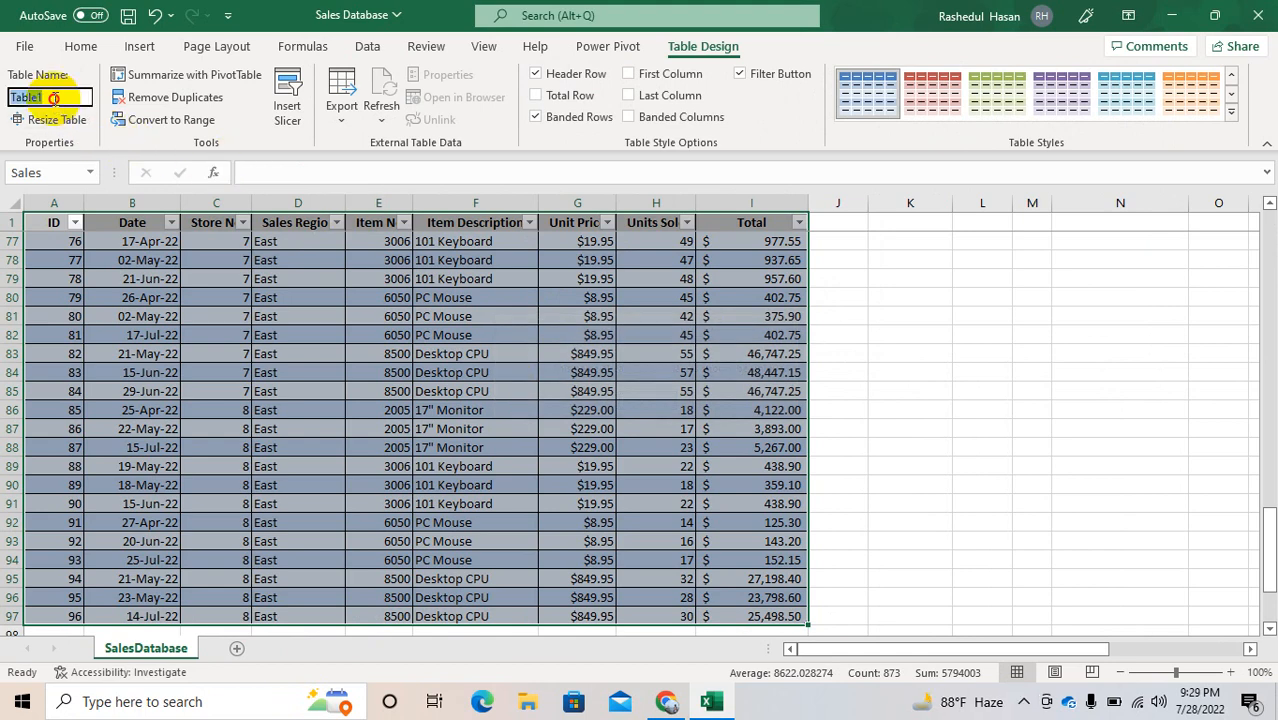
key("BackSpace")
left_click(200, 80)
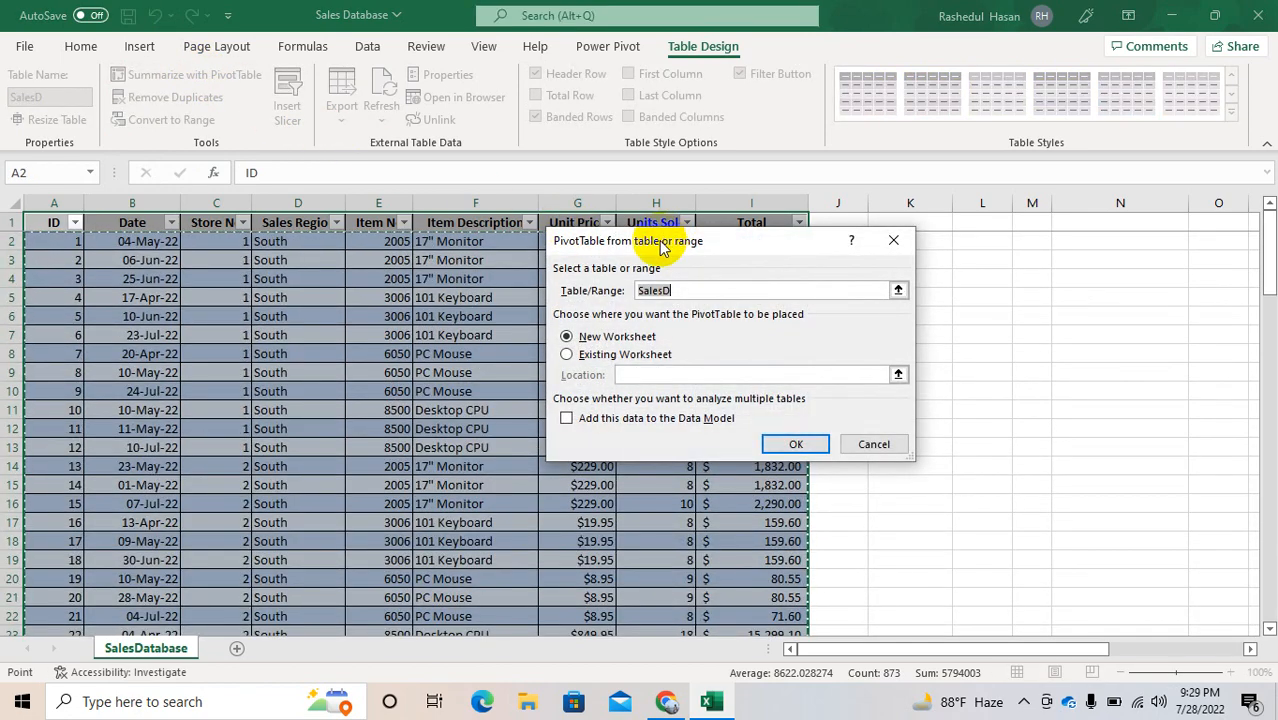
left_click_drag(661, 241, 504, 176)
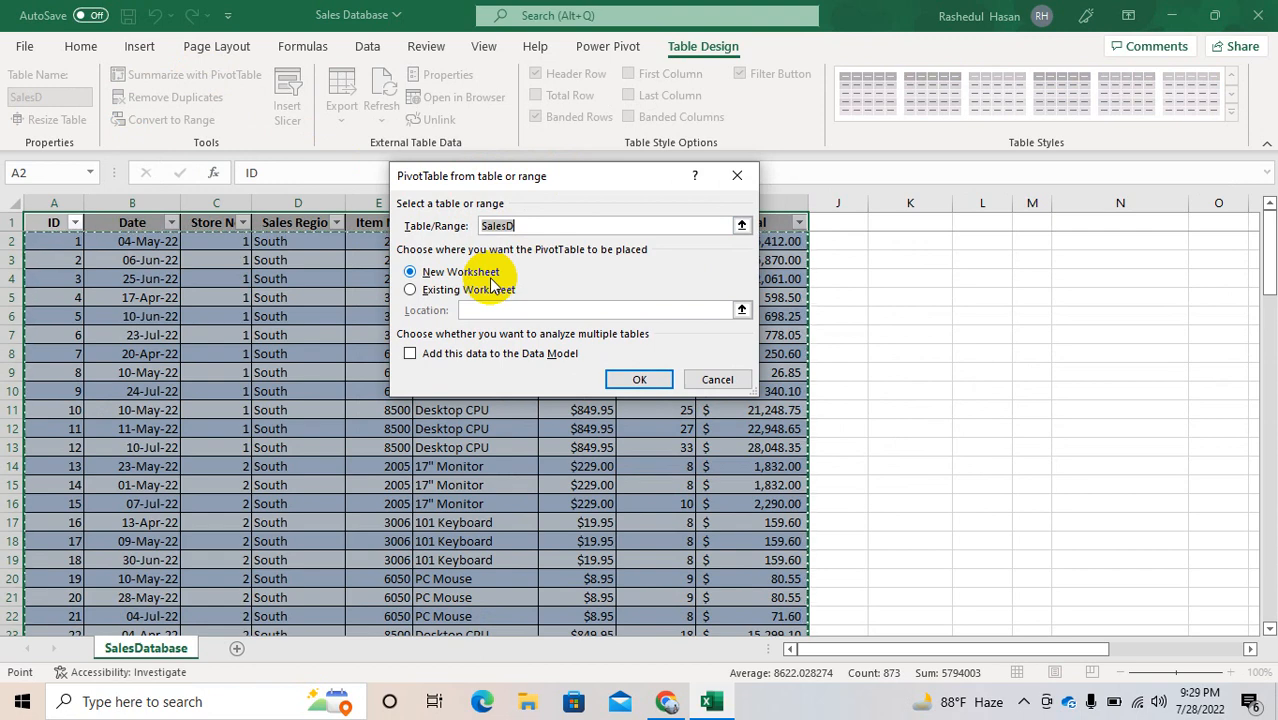
left_click(422, 292)
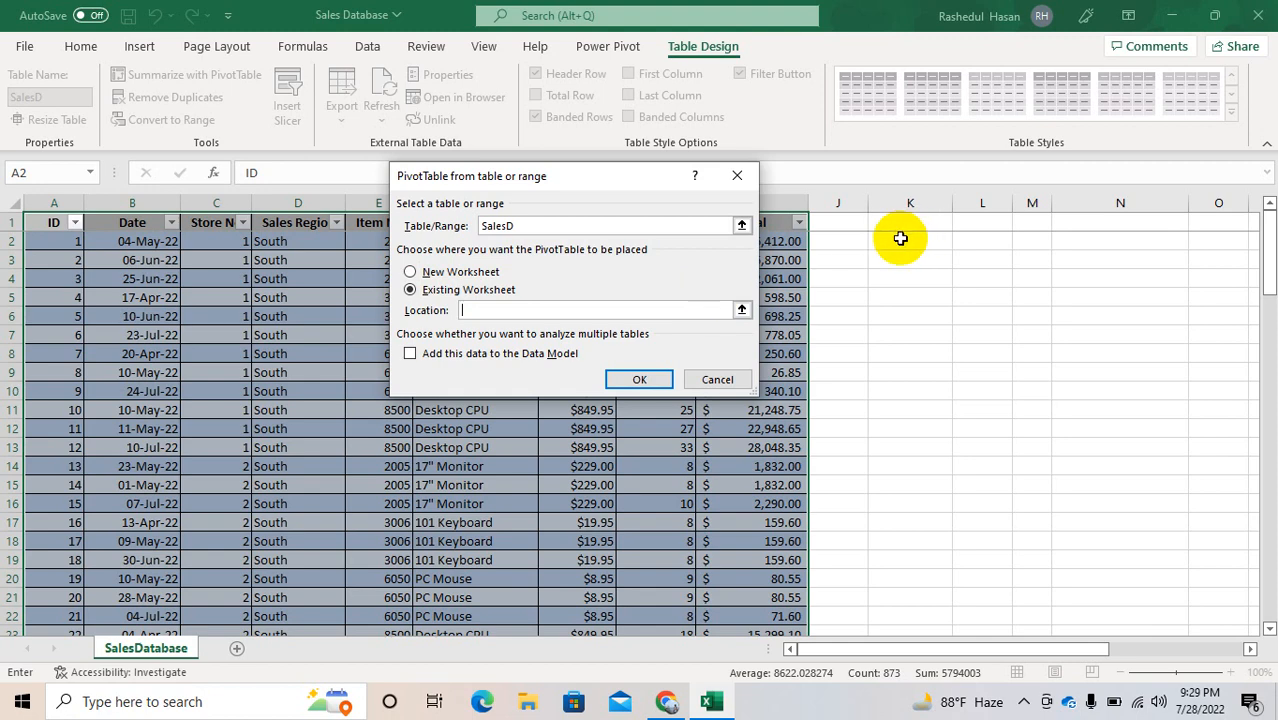
left_click(900, 238)
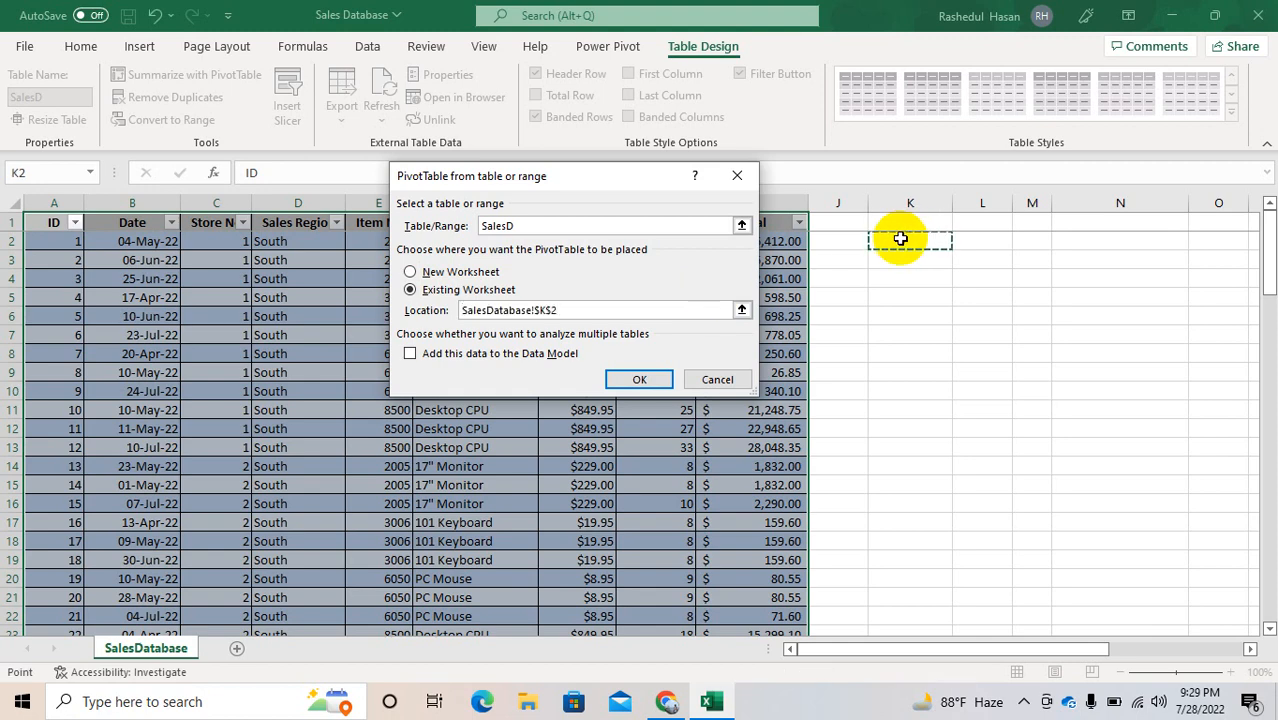
key("BackSpace")
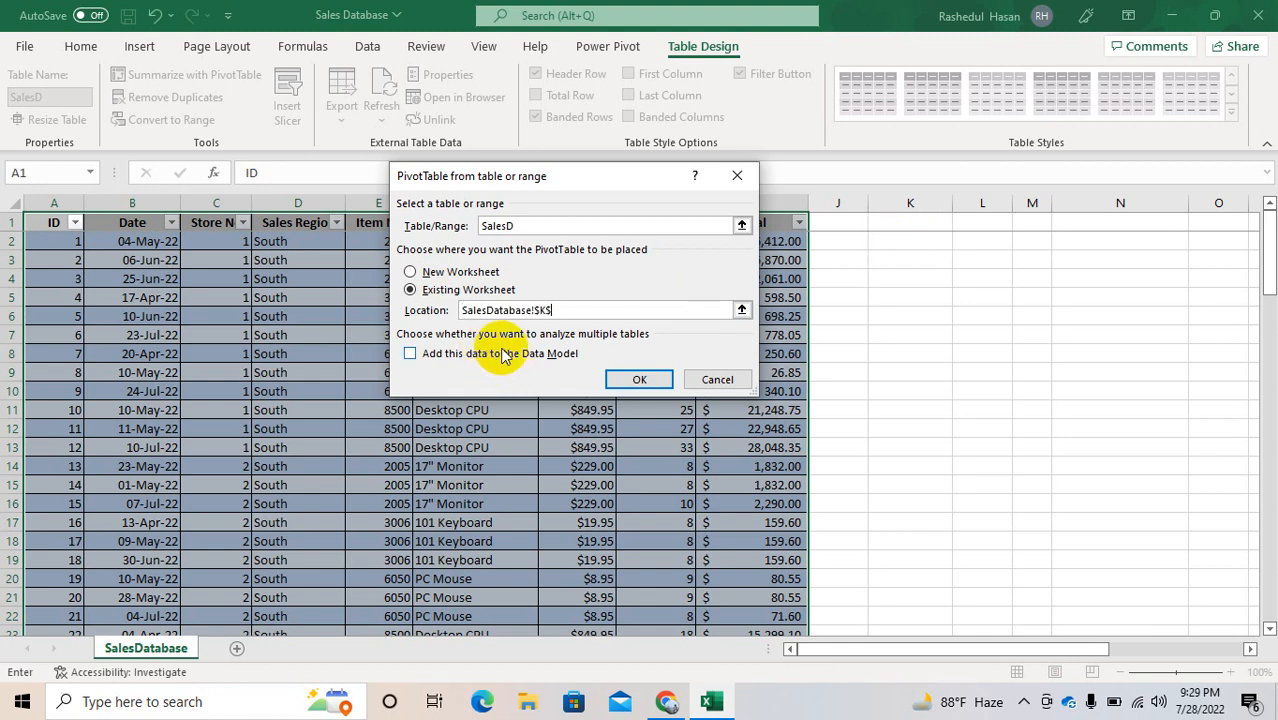
key("BackSpace")
key("BackSpace")
key("BackSpace")
key("BackSpace")
key("BackSpace")
key("BackSpace")
key("BackSpace")
key("BackSpace")
key("BackSpace")
key("BackSpace")
key("BackSpace")
key("BackSpace")
key("BackSpace")
key("BackSpace")
key("BackSpace")
key("BackSpace")
key("BackSpace")
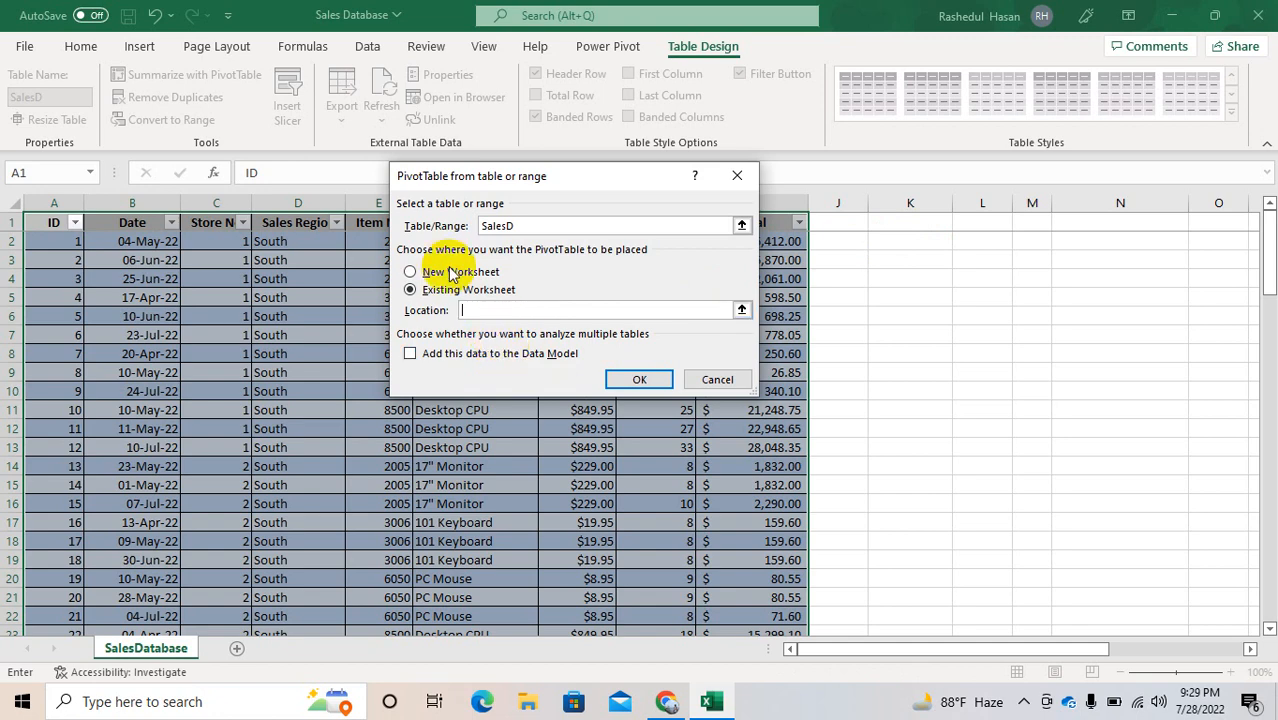
Step: Create the PivotTable from SalesD in a new worksheet
left_click(411, 272)
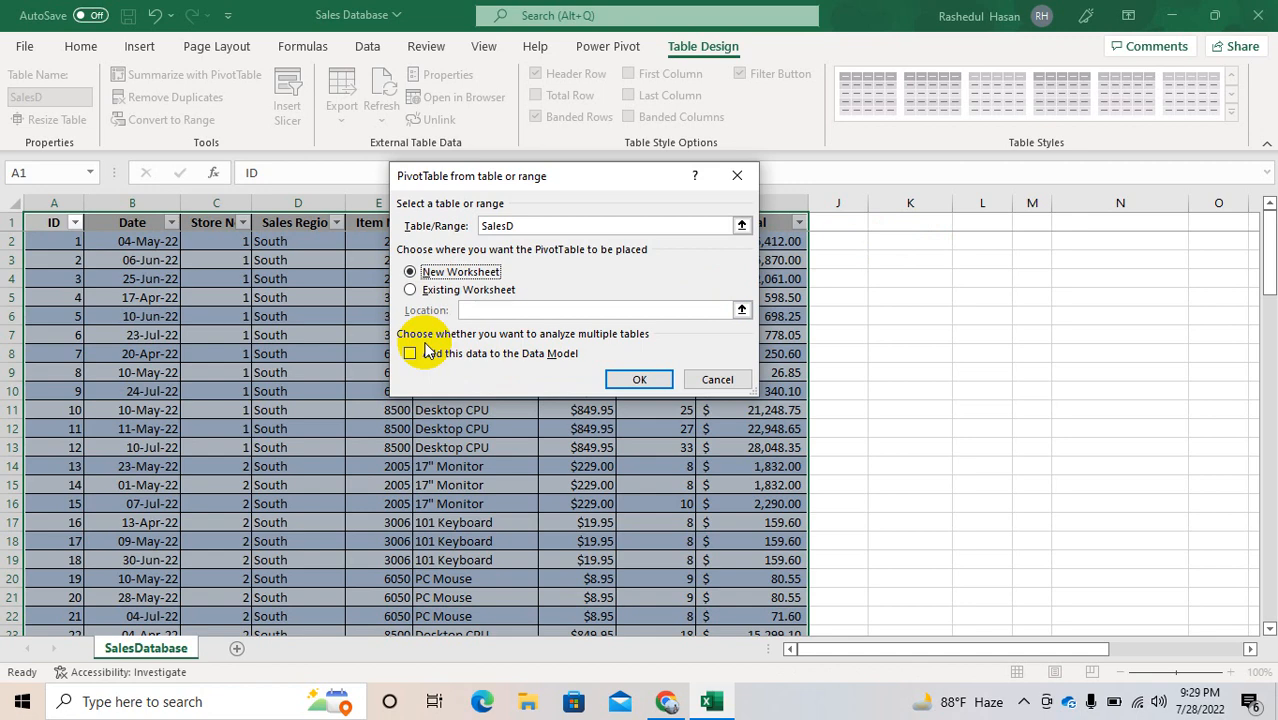
left_click(630, 384)
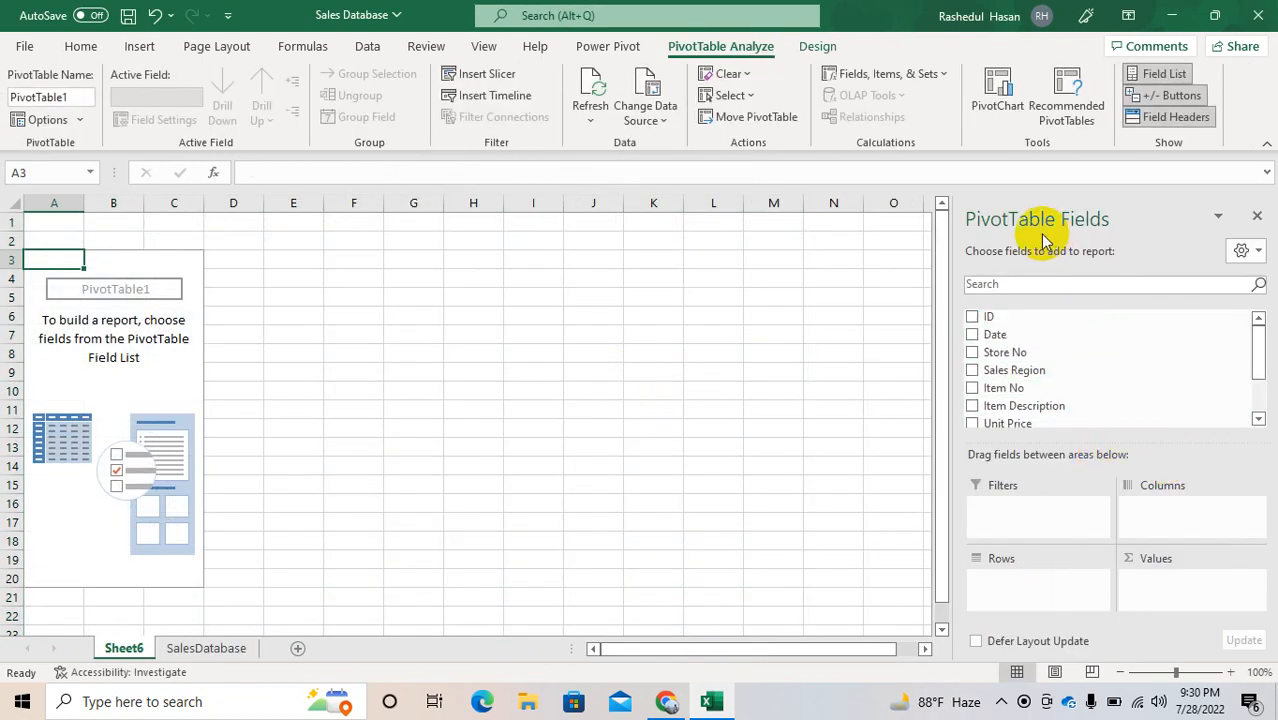
Step: Compare the SalesDatabase column headers with the PivotTable's available fields and its field areas
left_click(185, 648)
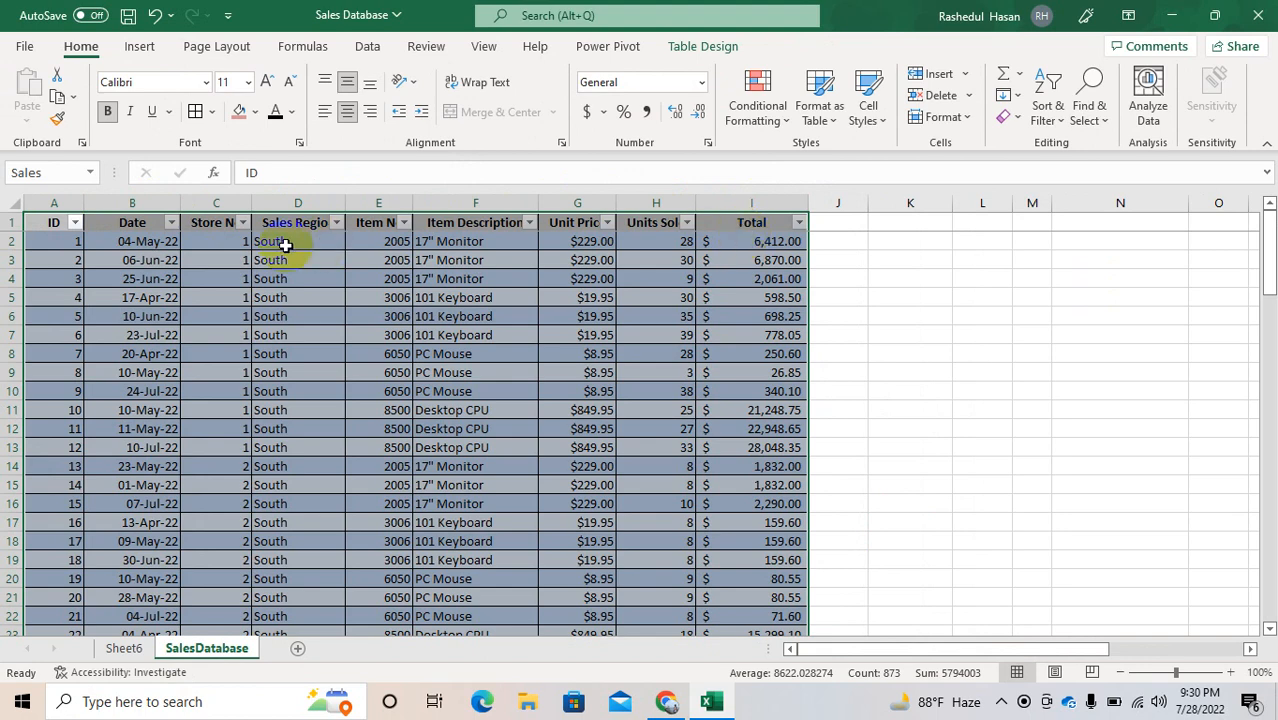
left_click(124, 649)
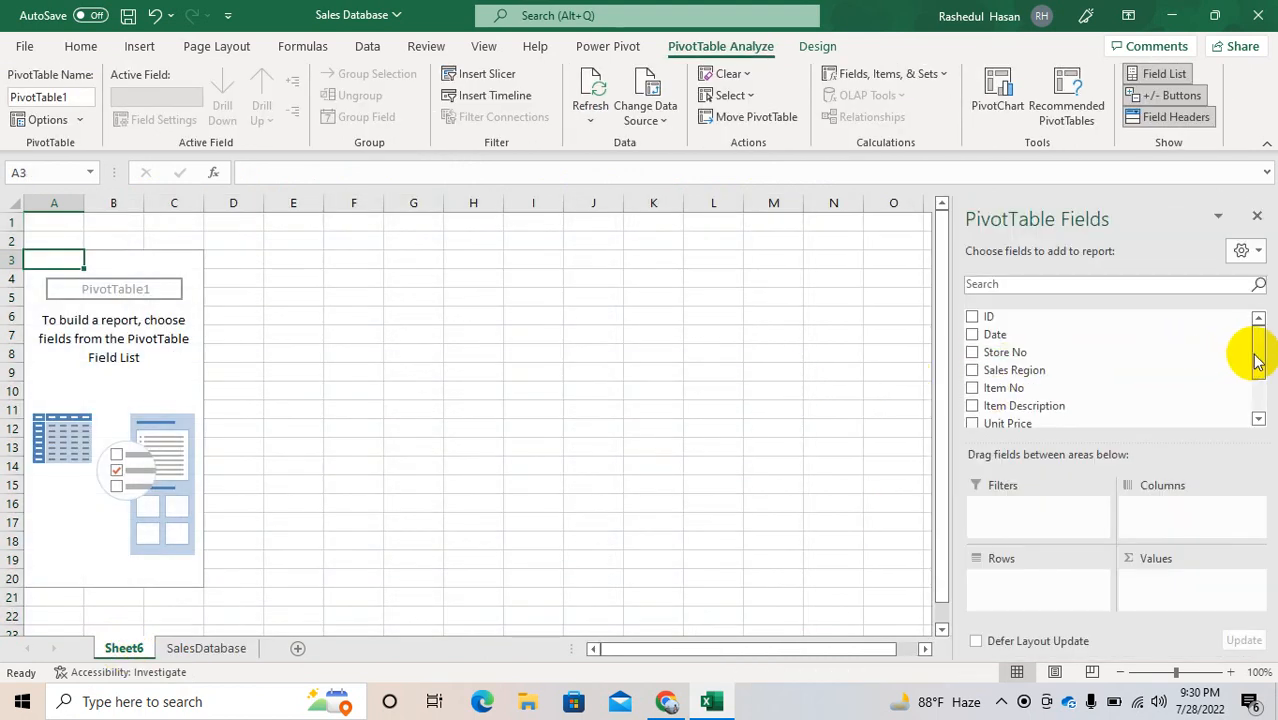
left_click_drag(1256, 348, 1252, 300)
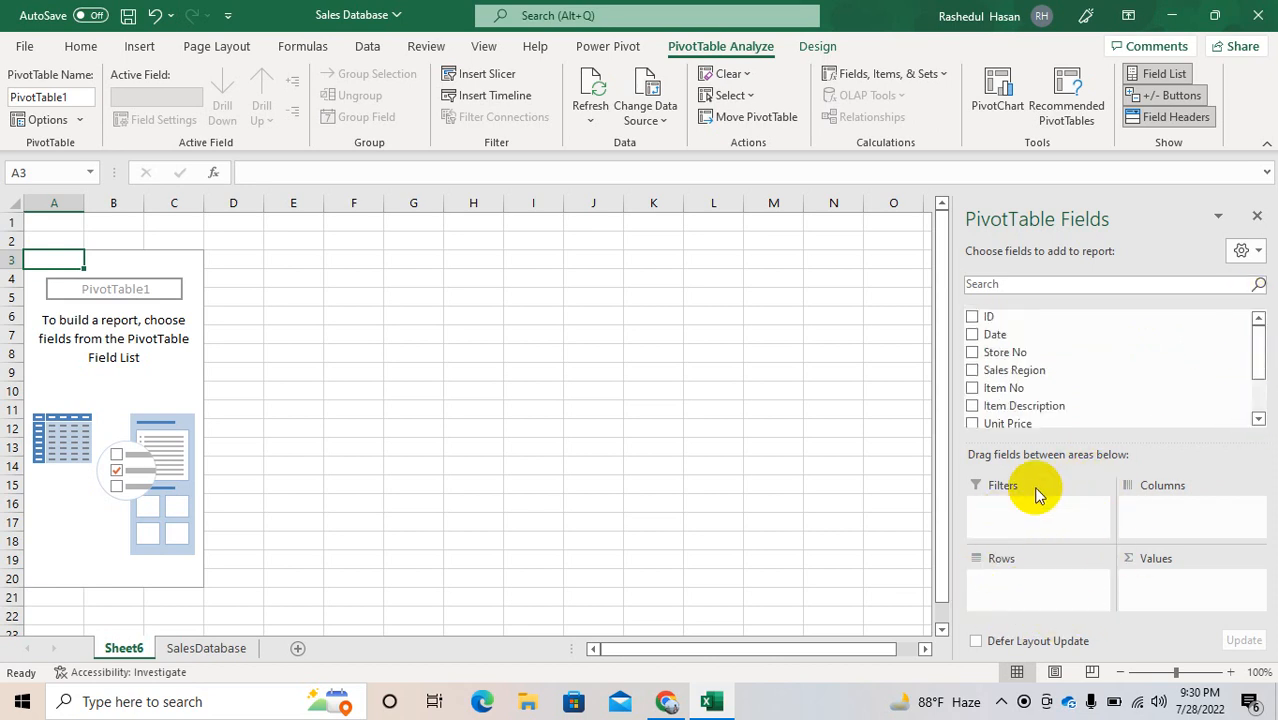
left_click(1158, 592)
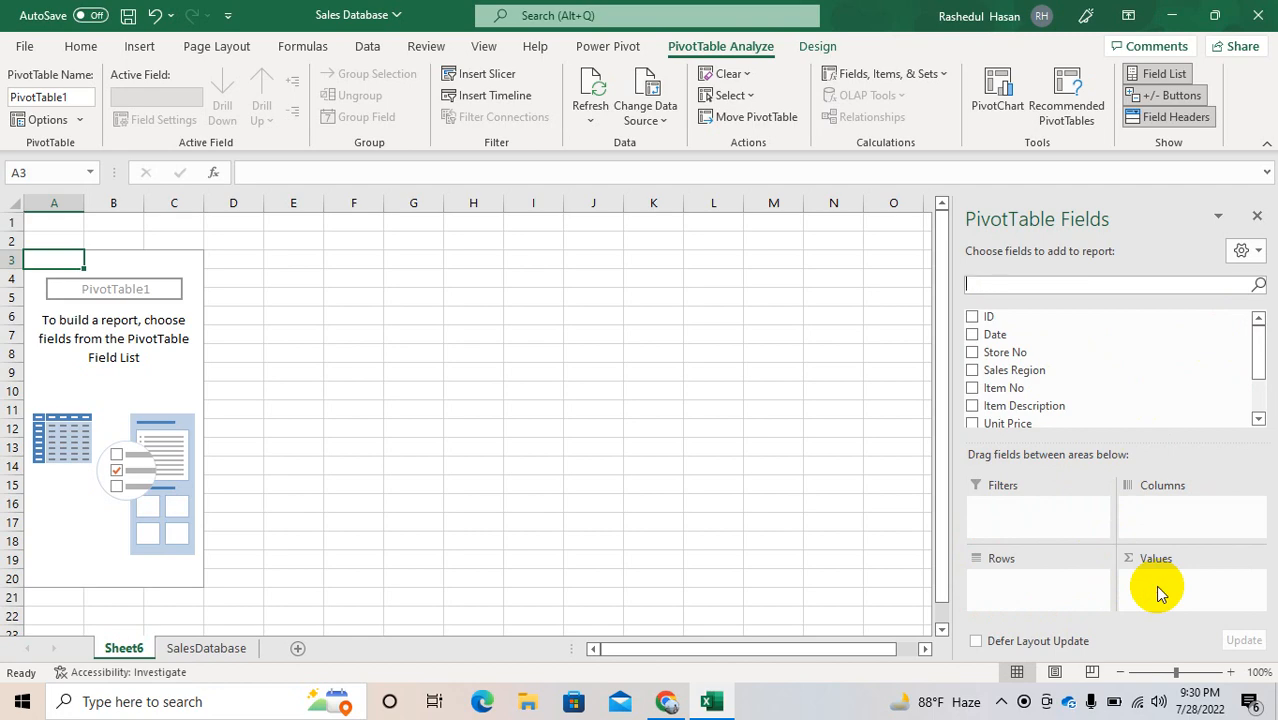
left_click(1259, 406)
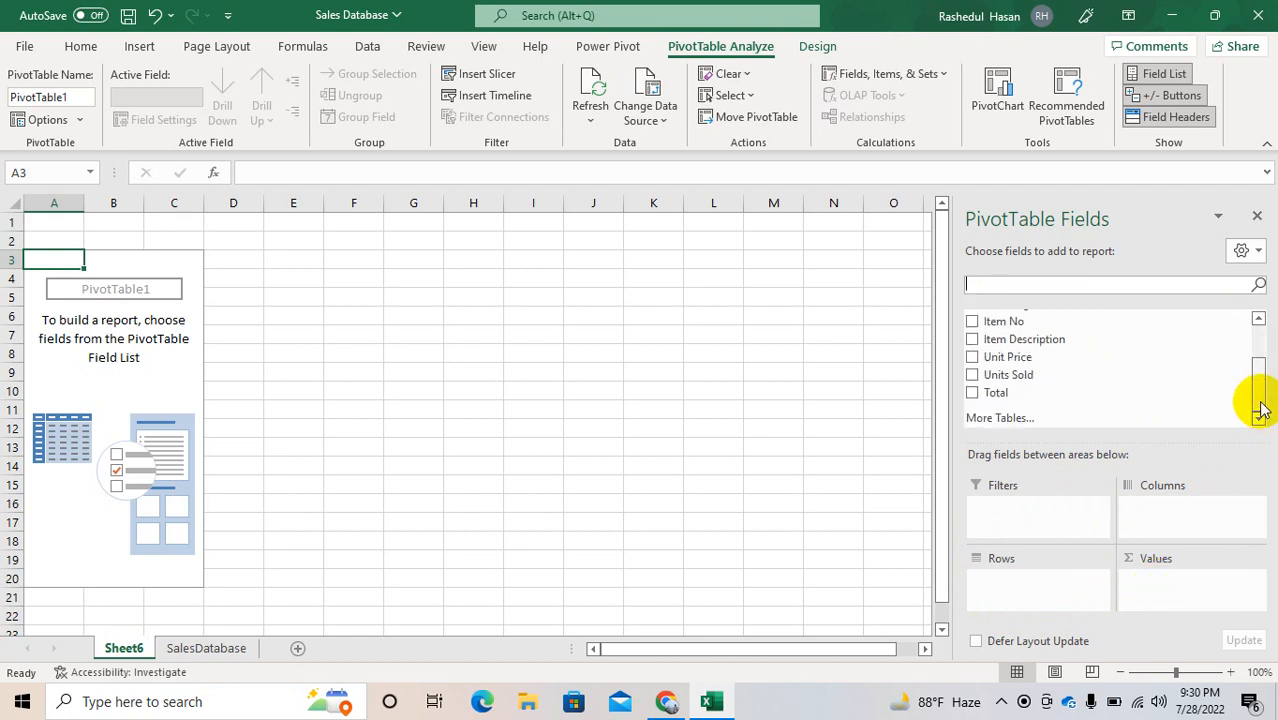
Step: Review the Units Sold, Date, Store No, Sales Region, Item No and Item Description columns on the SalesDatabase sheet
left_click(200, 649)
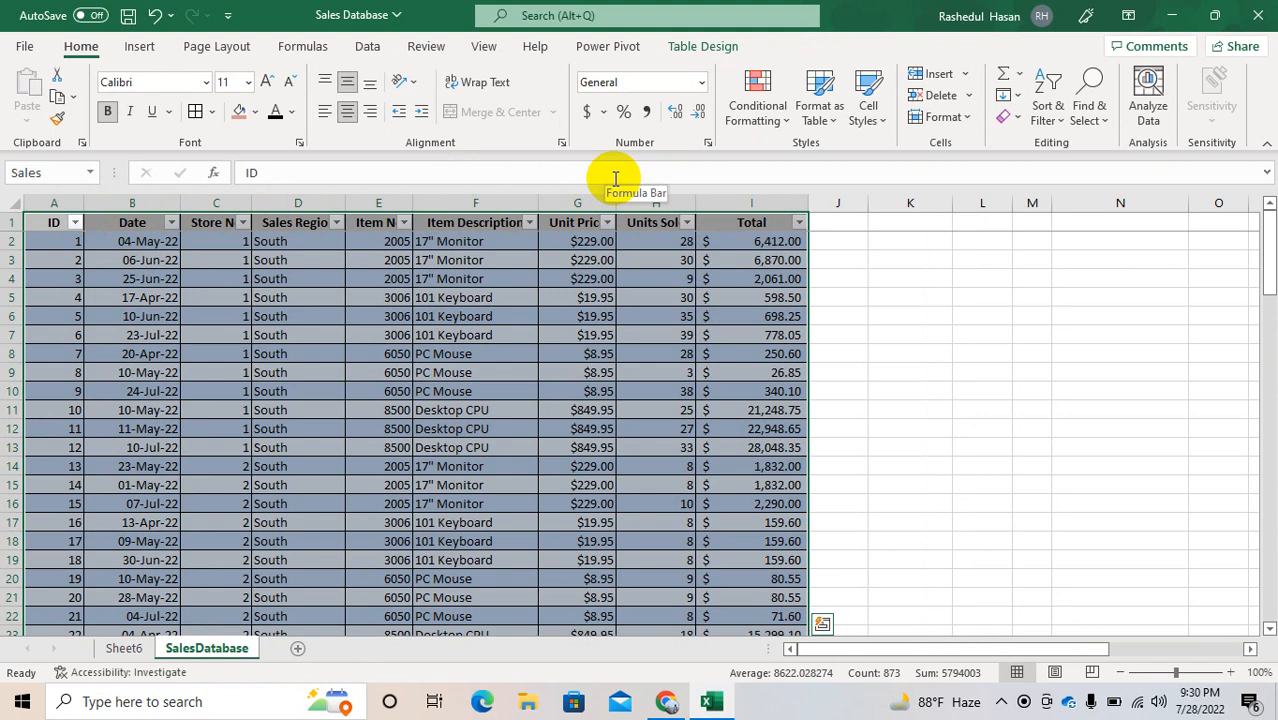
left_click(646, 201)
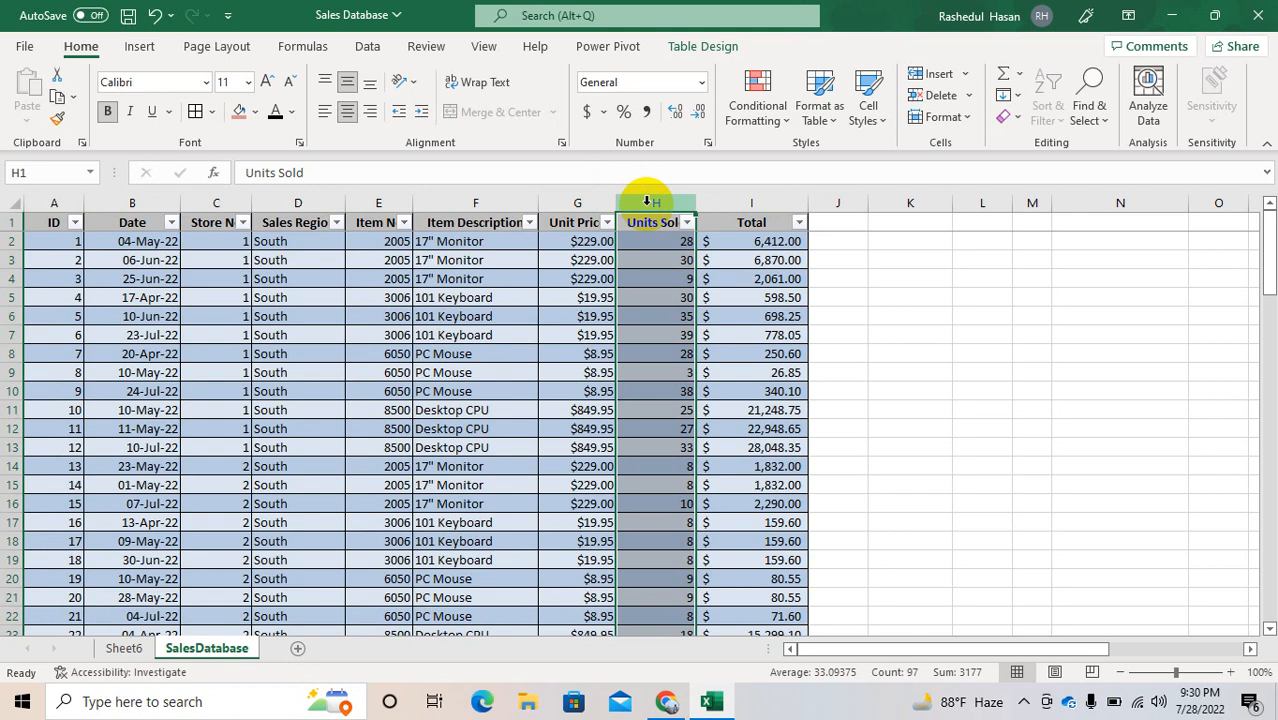
left_click(146, 200)
left_click_drag(146, 200, 231, 201)
left_click(226, 200)
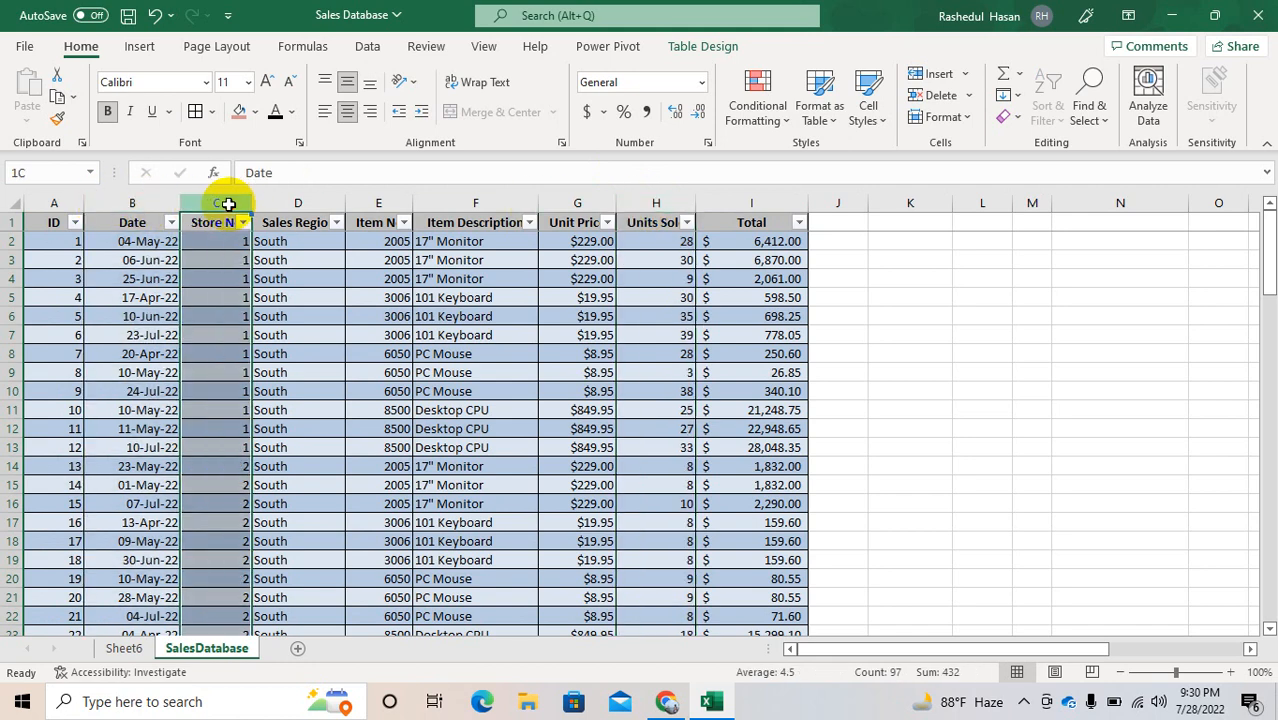
left_click(320, 202)
left_click(383, 200)
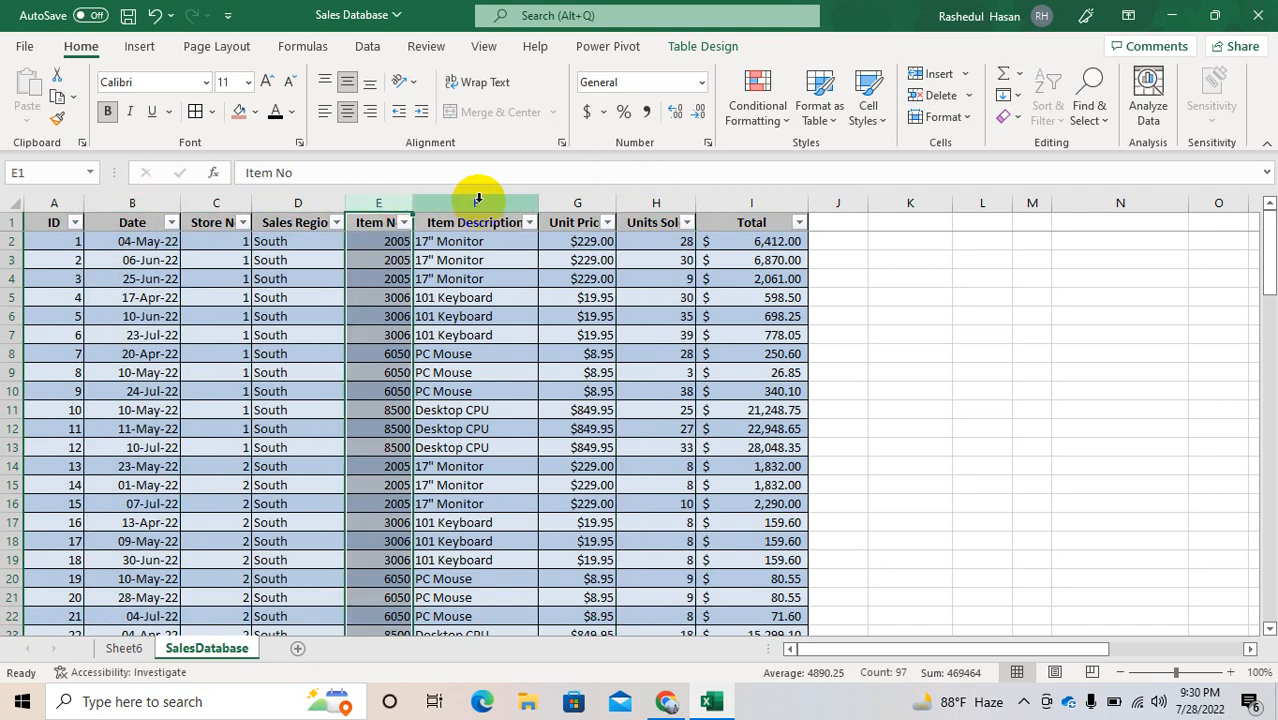
left_click(478, 198)
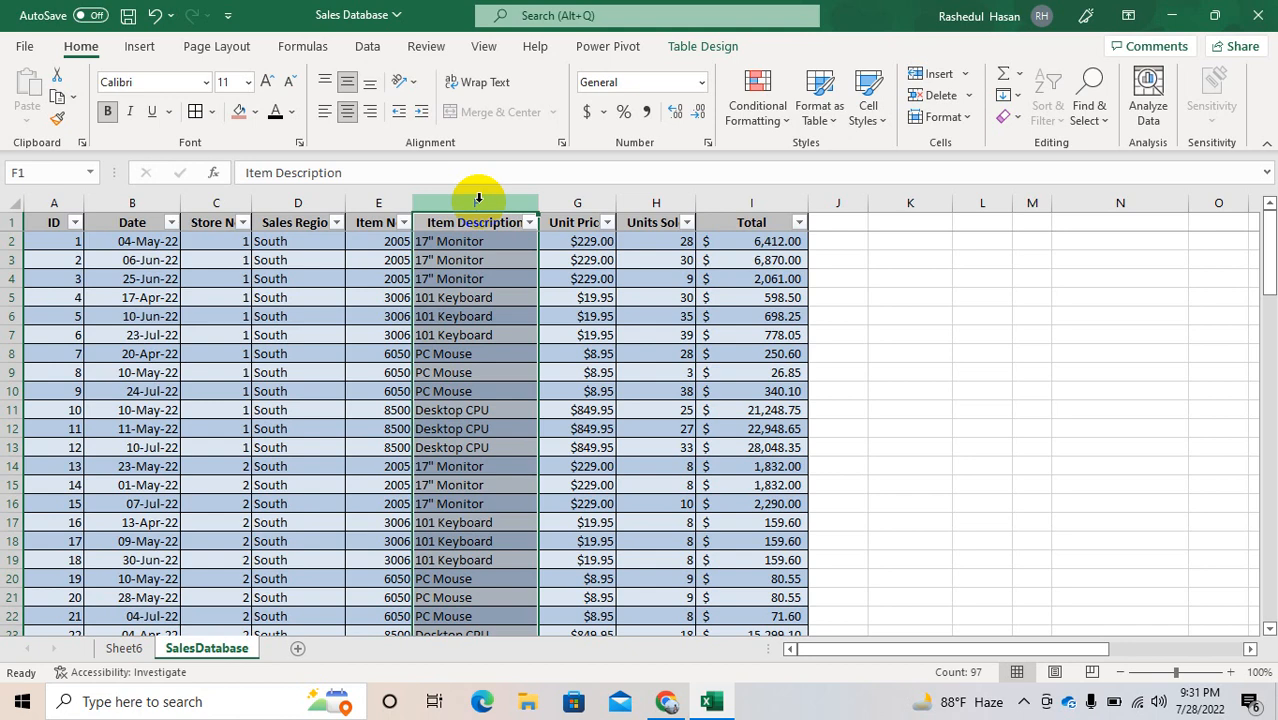
Step: Add the Total field to the Values area of the PivotTable on Sheet6
left_click(124, 648)
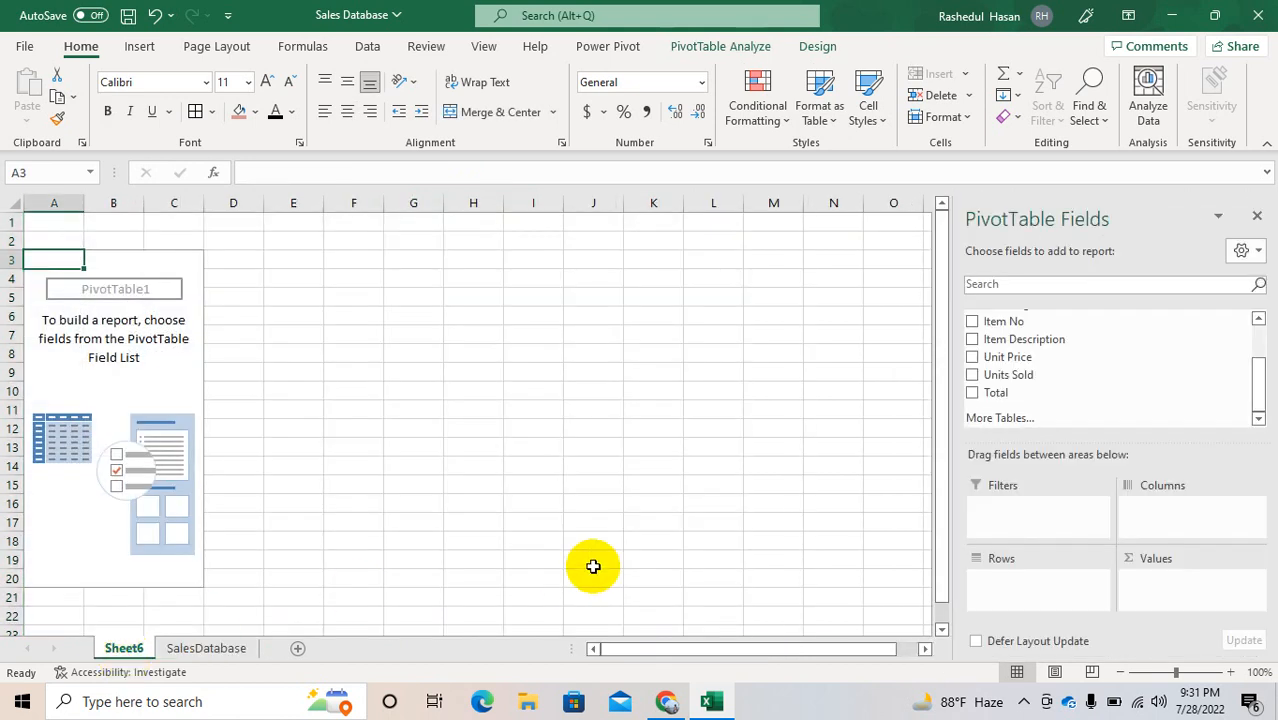
left_click(1157, 597)
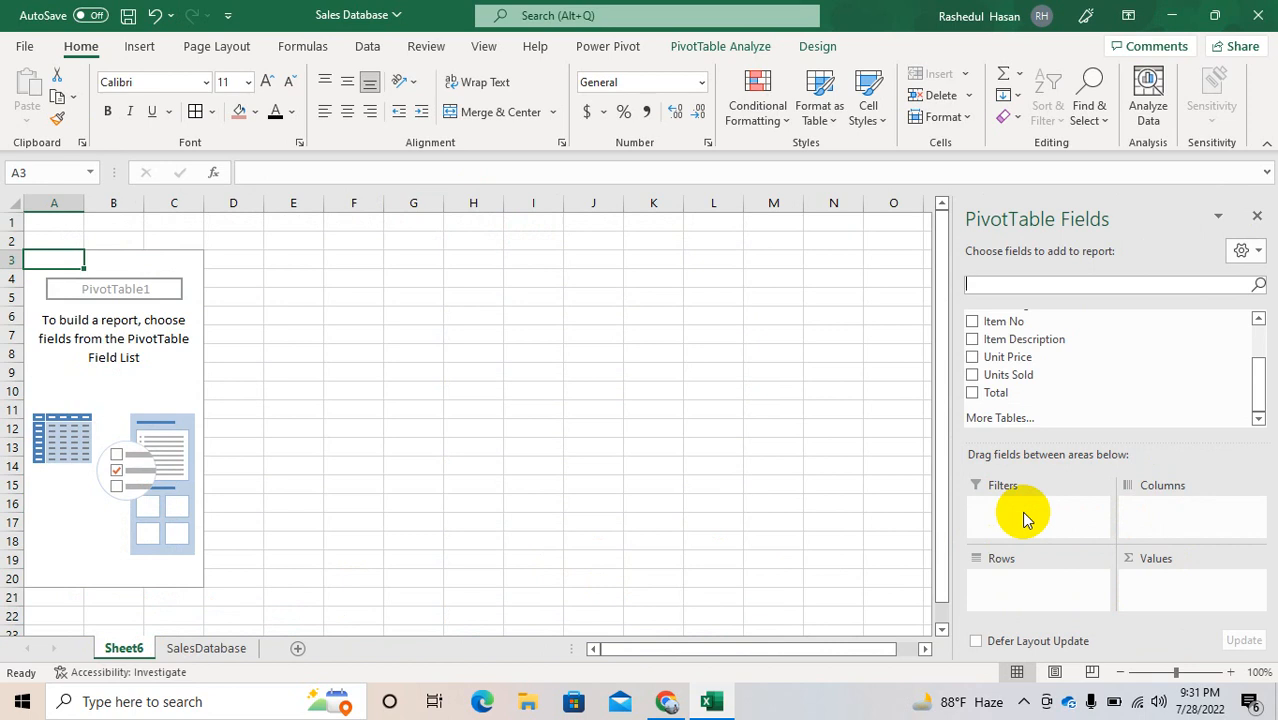
left_click(970, 395)
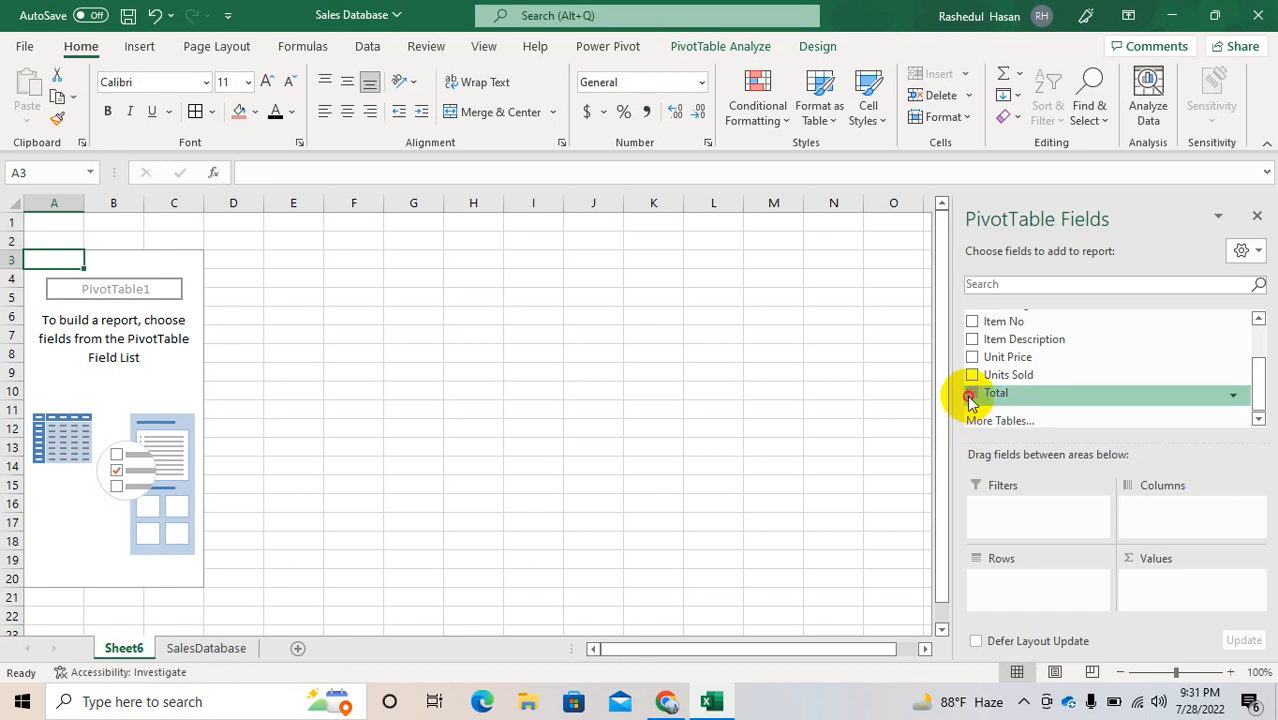
left_click_drag(1023, 402, 1209, 643)
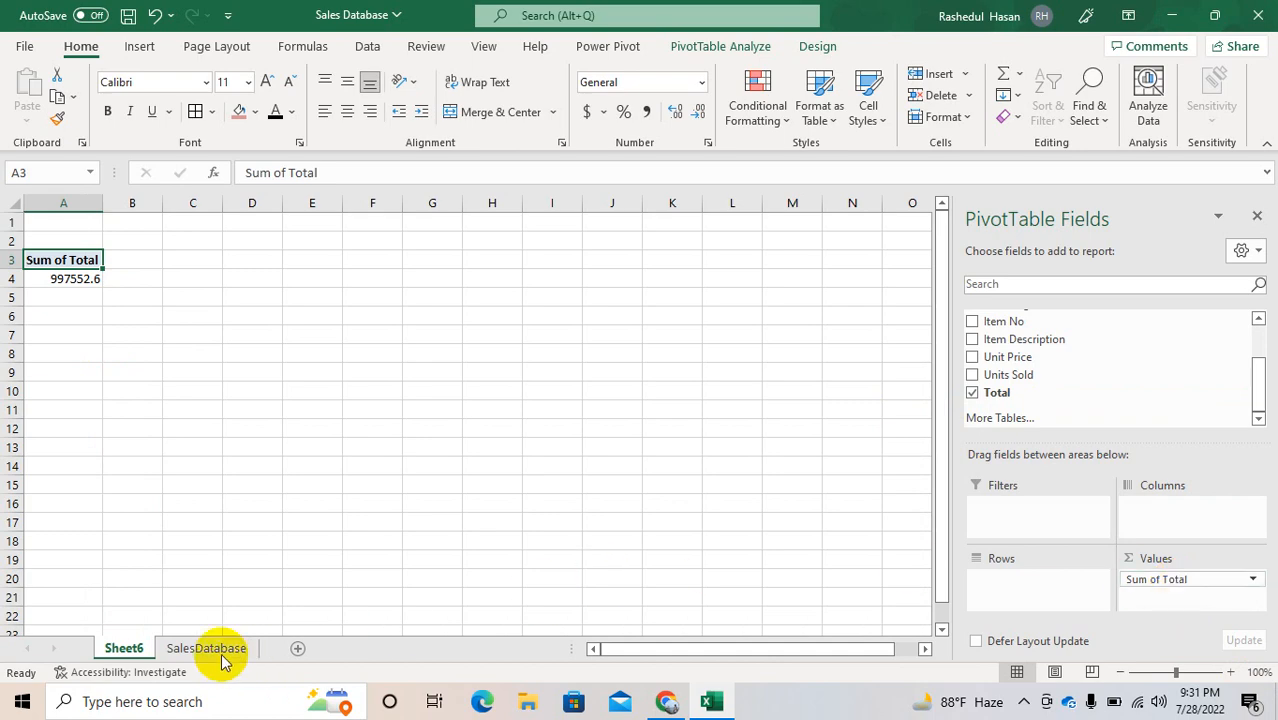
Step: Select all values in the Total column on the SalesDatabase sheet to check their sum
left_click(190, 648)
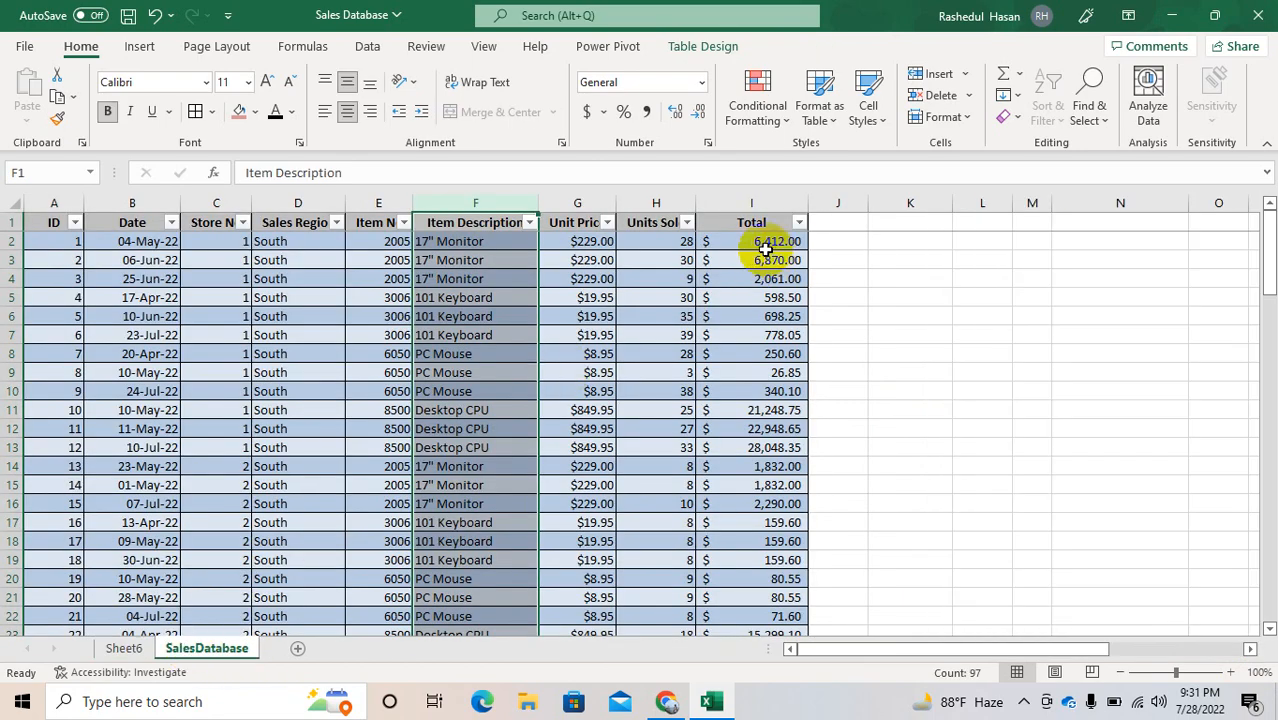
left_click(752, 241)
key("ctrl+shift+Down")
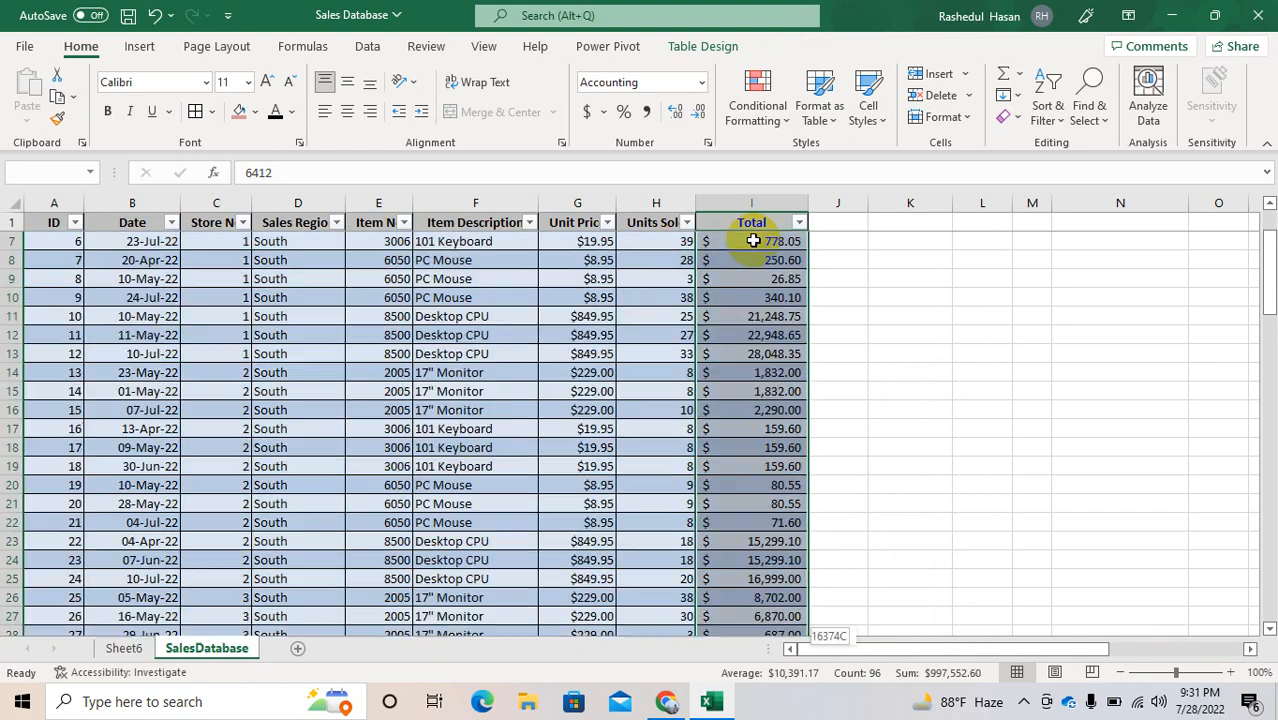
Step: Add Item Description to the Rows area of the PivotTable on Sheet6 and select the Sum of Total header
left_click(125, 648)
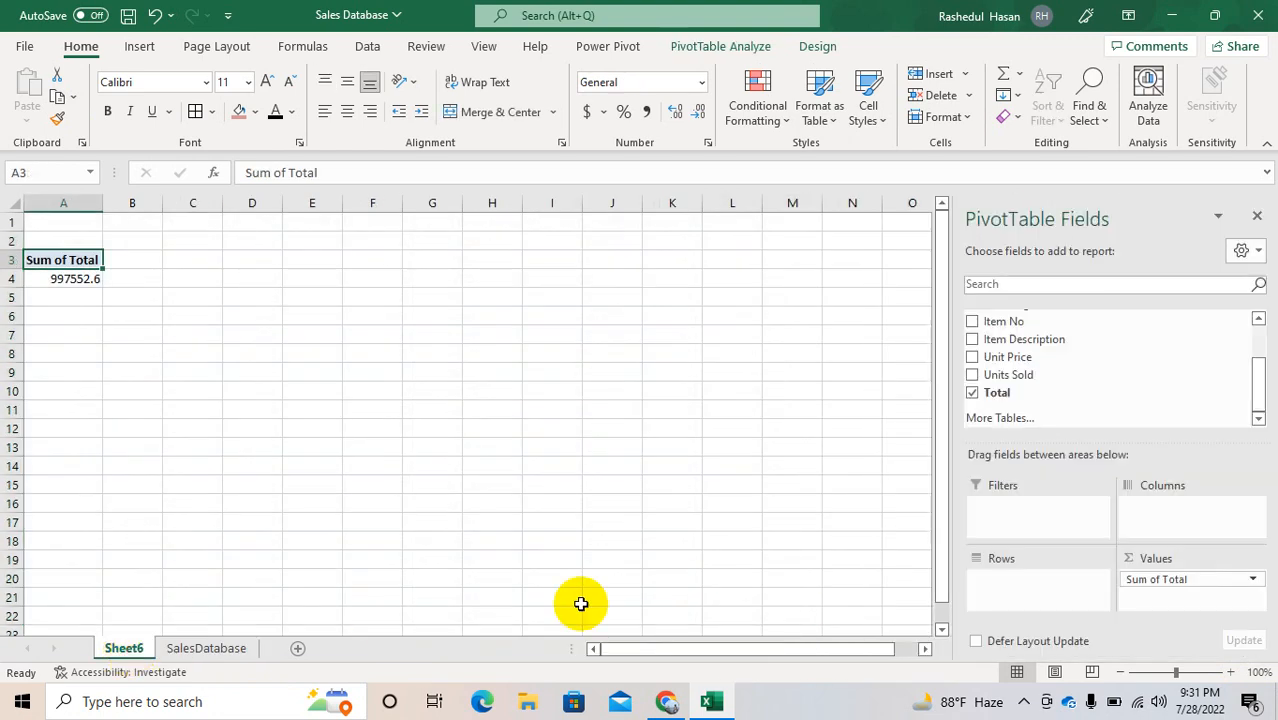
left_click_drag(1017, 341, 1010, 580)
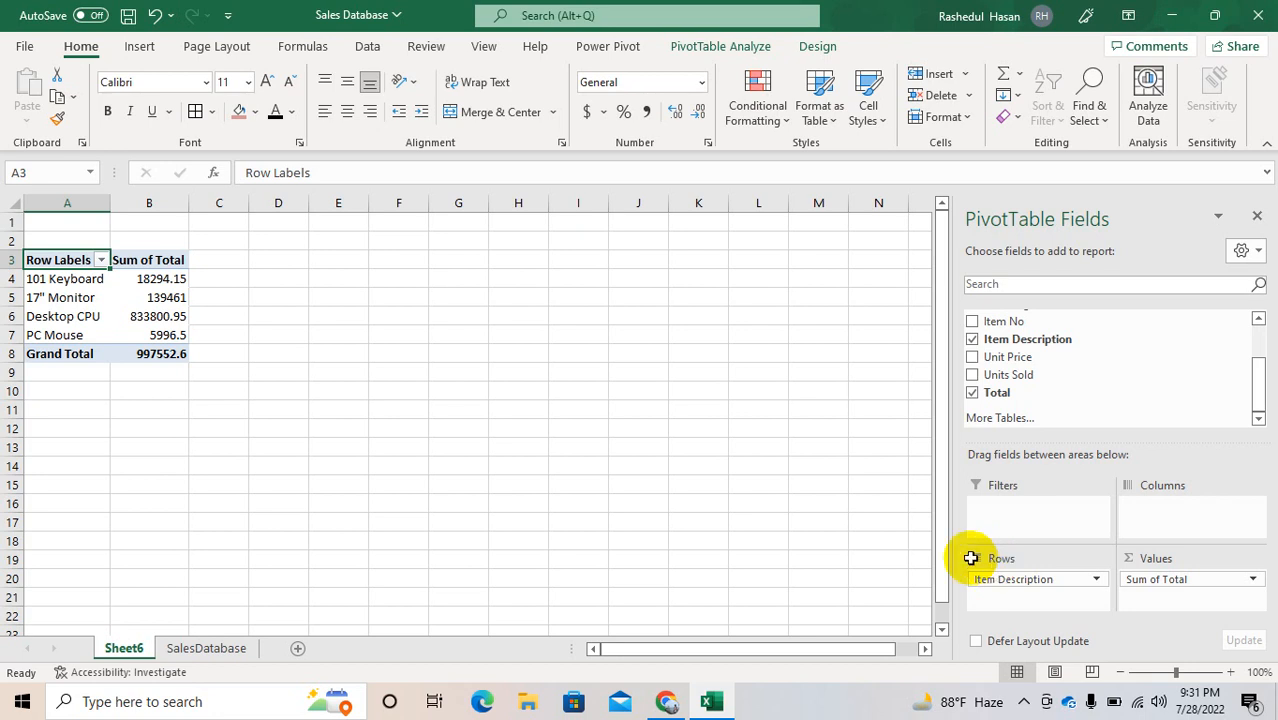
left_click(171, 261)
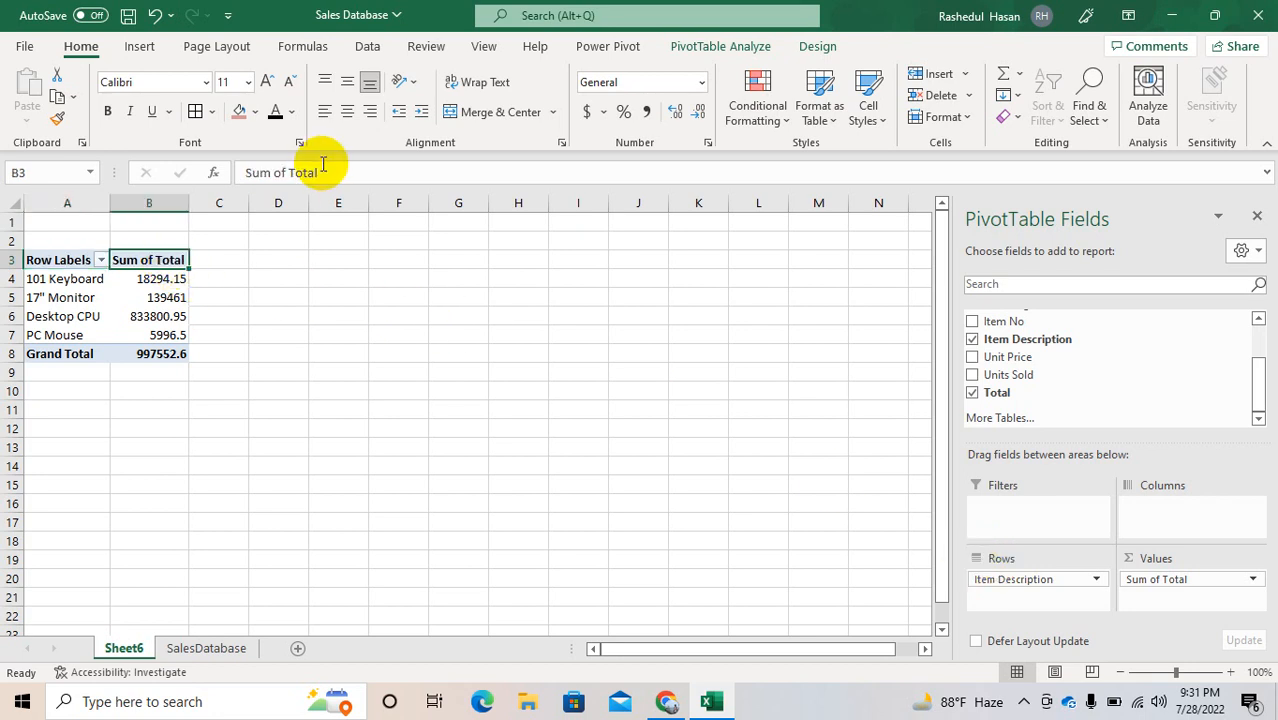
Step: Move Item Description from the Rows area to the Columns area and add Sales Region to the Rows area
left_click(987, 578)
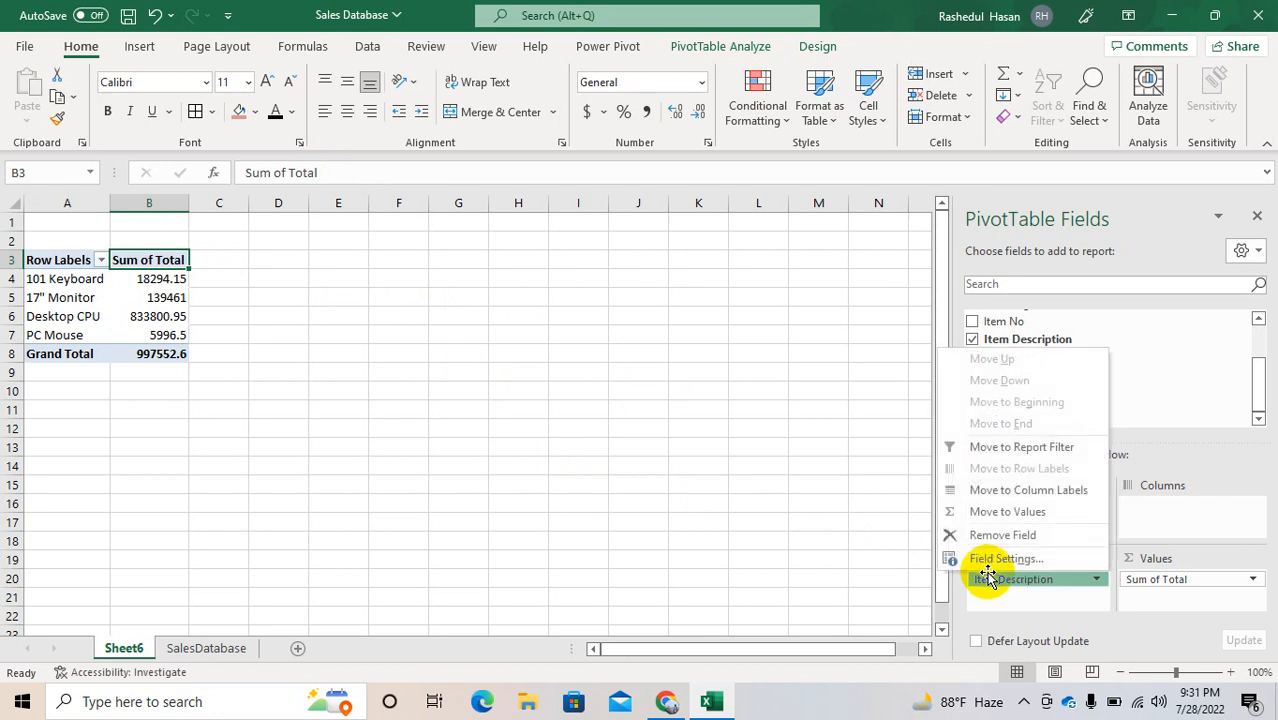
left_click_drag(987, 578, 1135, 512)
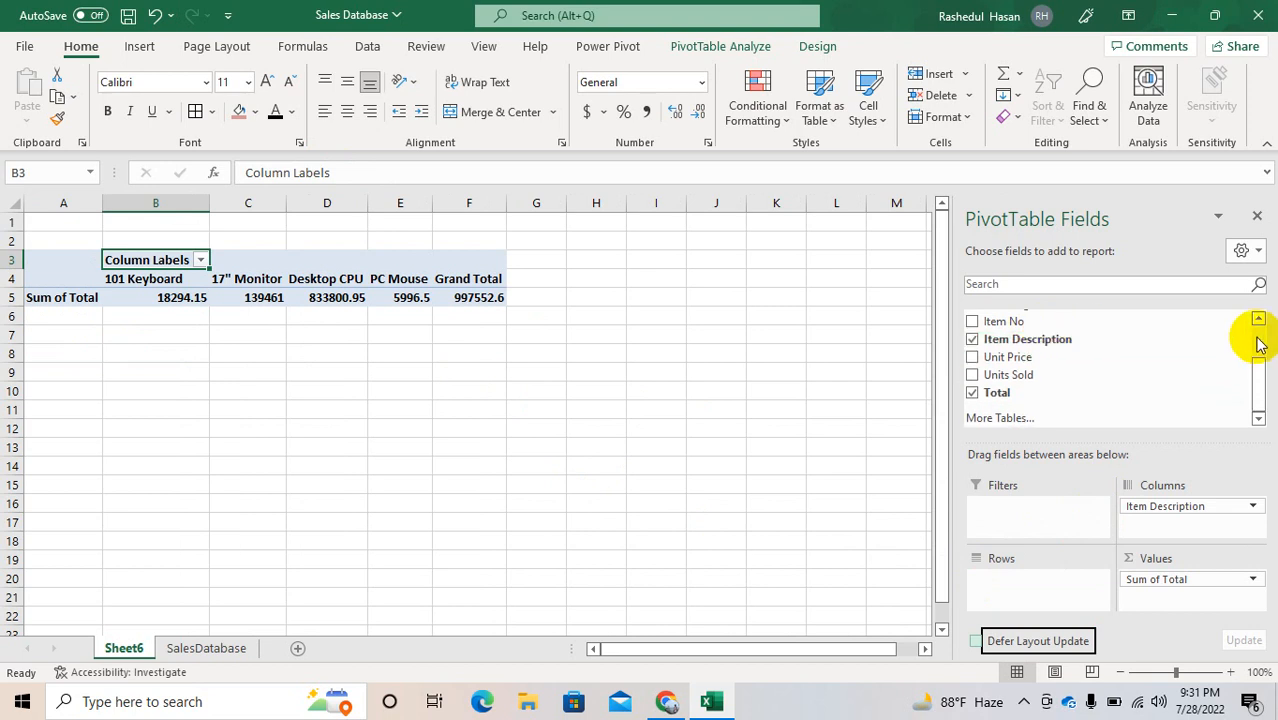
scroll(1258, 340, "up", 2)
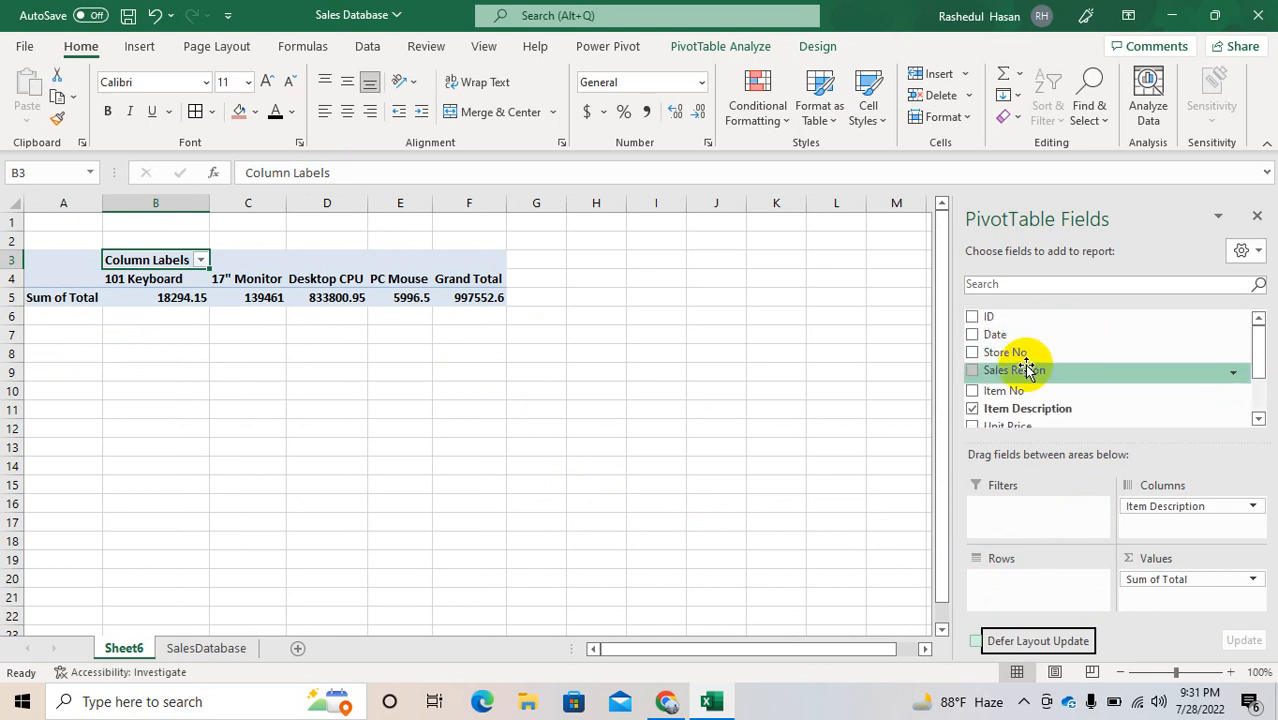
left_click_drag(1015, 370, 1016, 570)
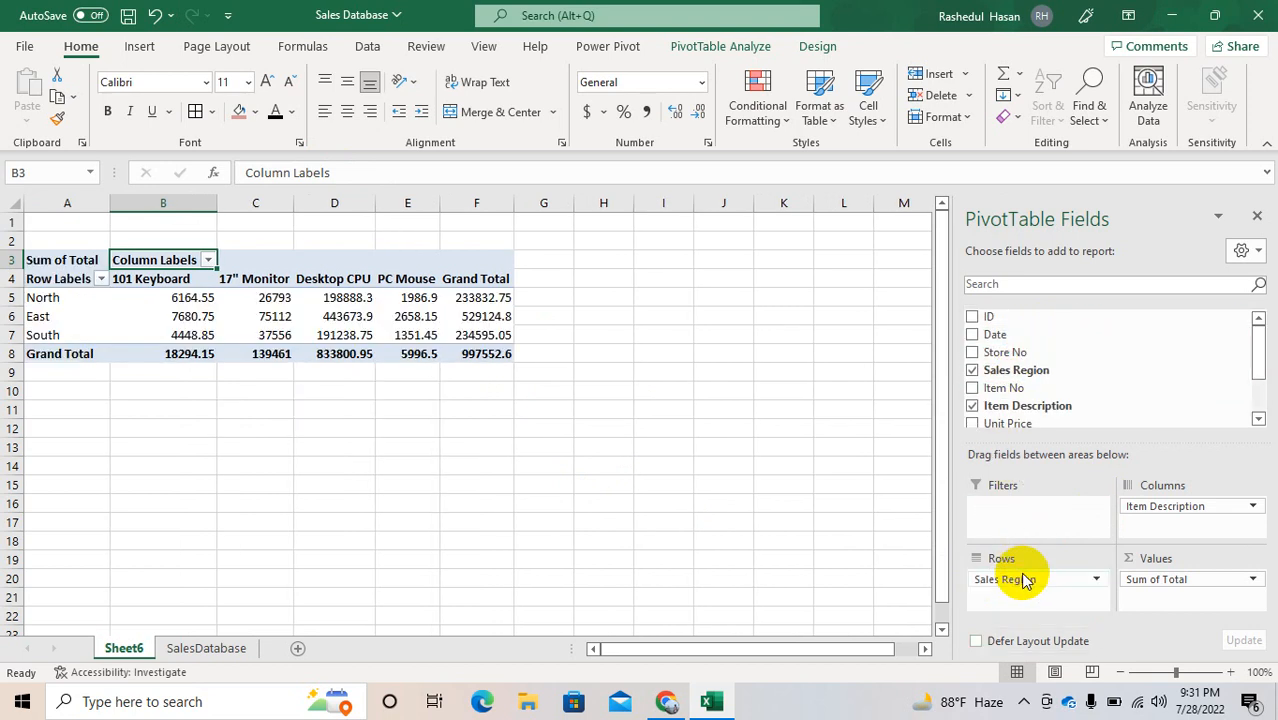
Step: Examine the PivotTable's grand totals per item and per sales region, and the 101 Keyboard amount for North
mouse_move(187, 331)
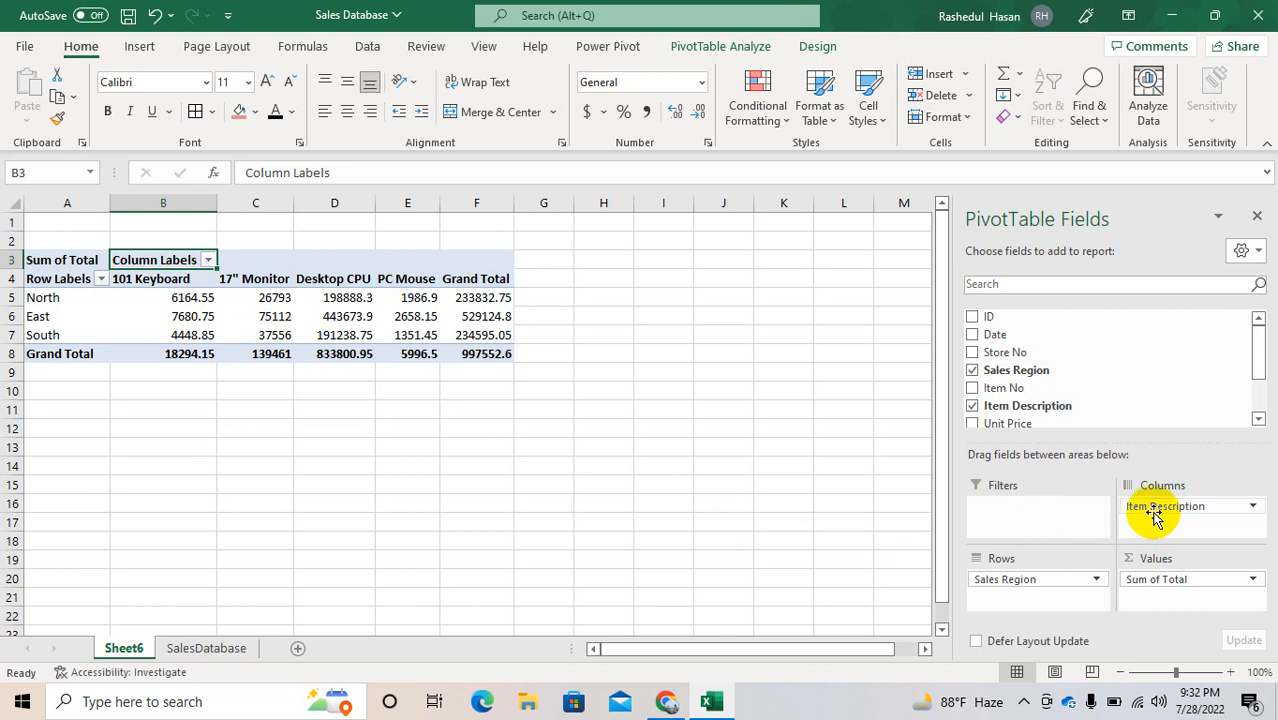
left_click(496, 354)
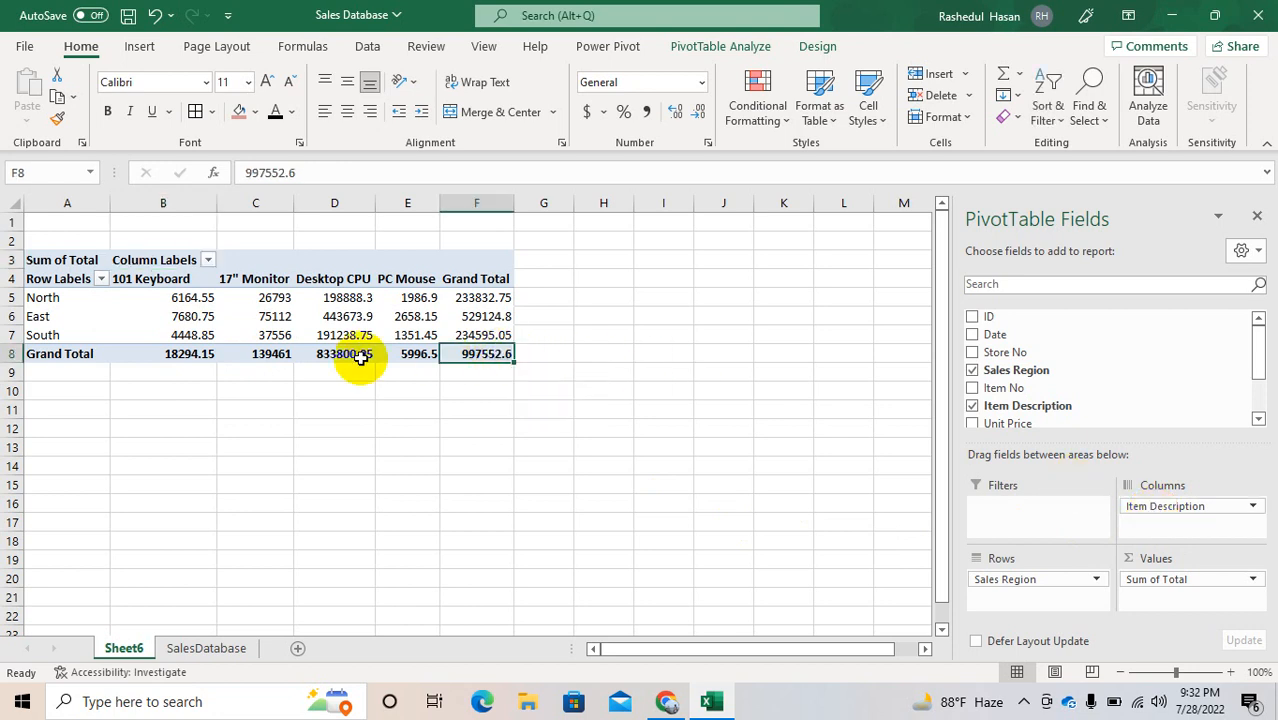
left_click(188, 356)
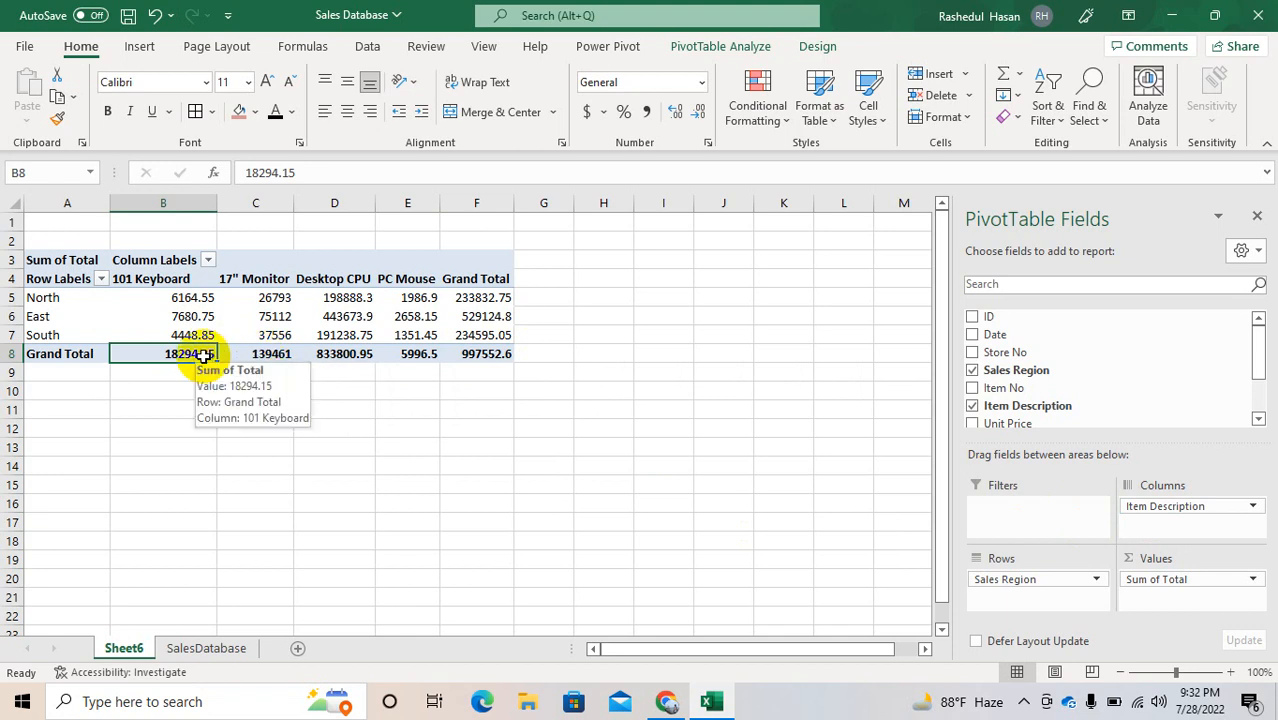
mouse_move(282, 360)
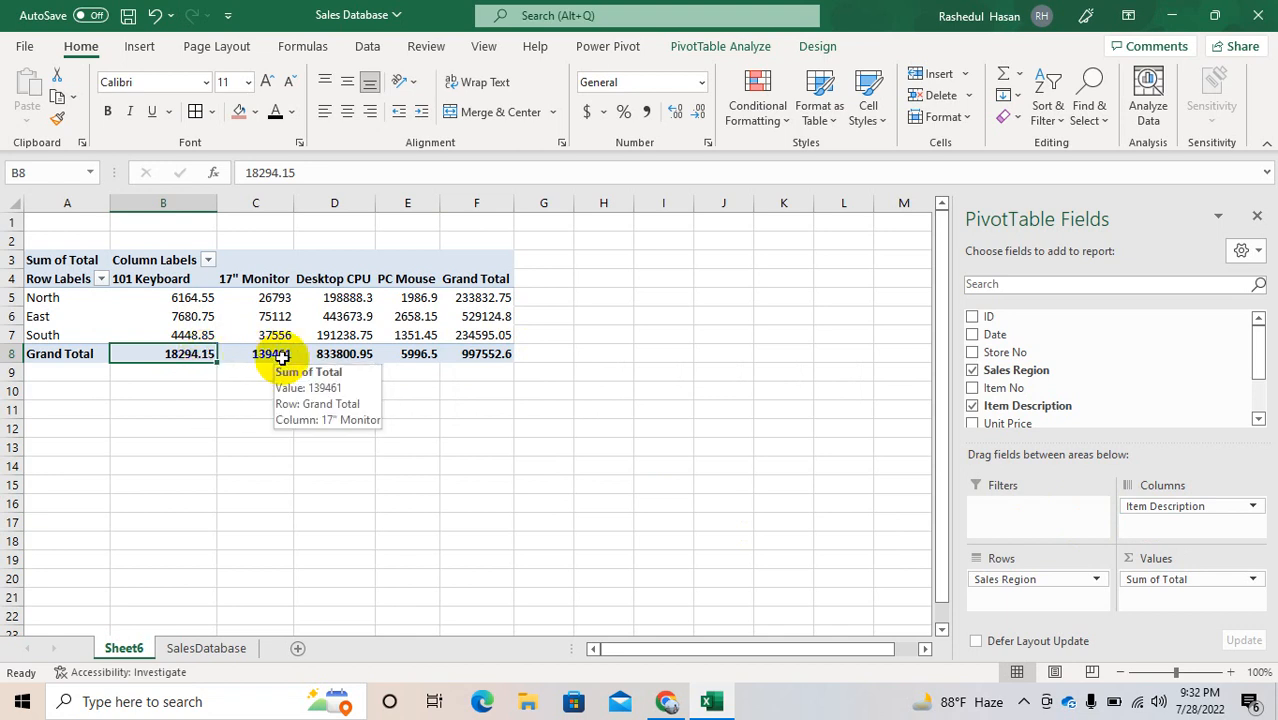
left_click(282, 358)
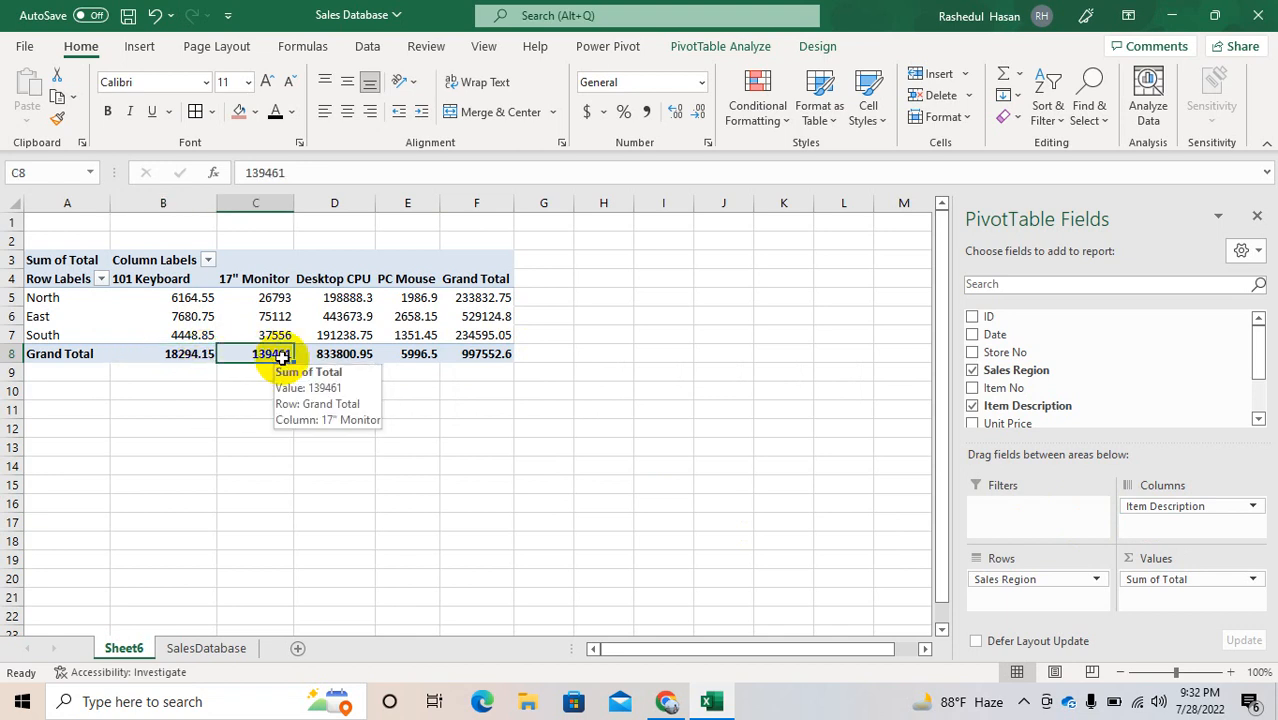
left_click(338, 357)
left_click(476, 297)
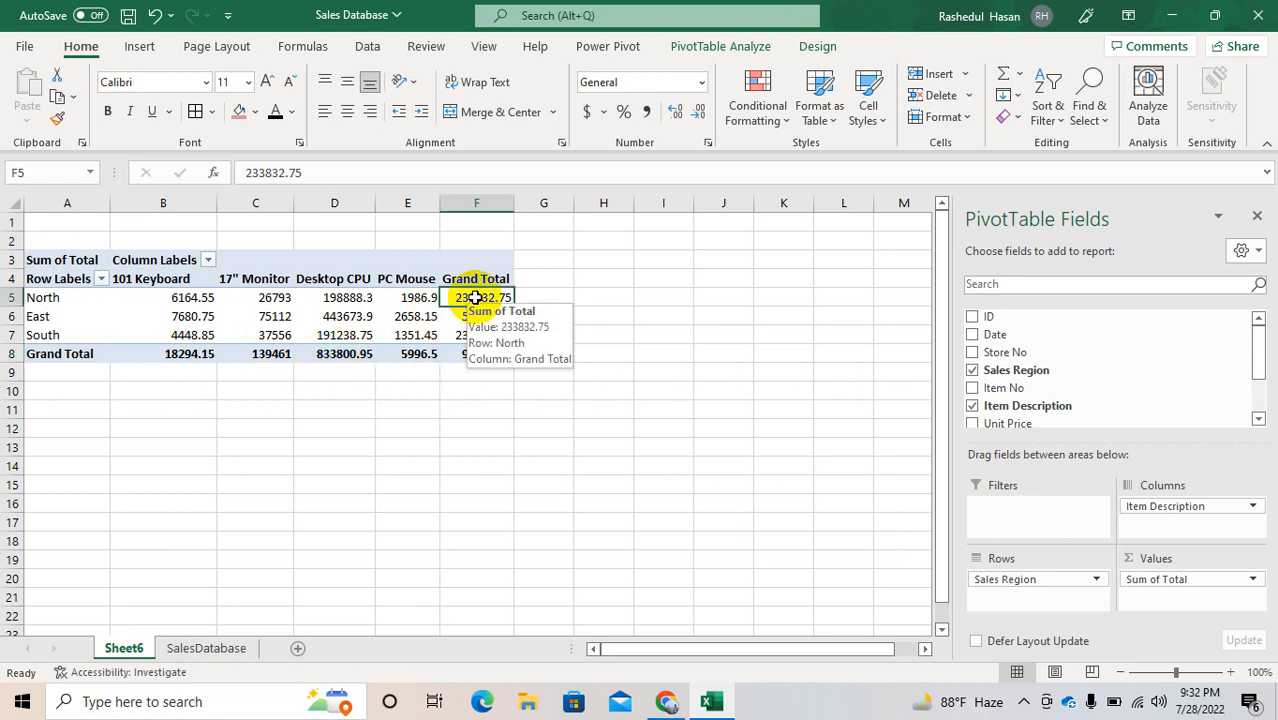
left_click(478, 316)
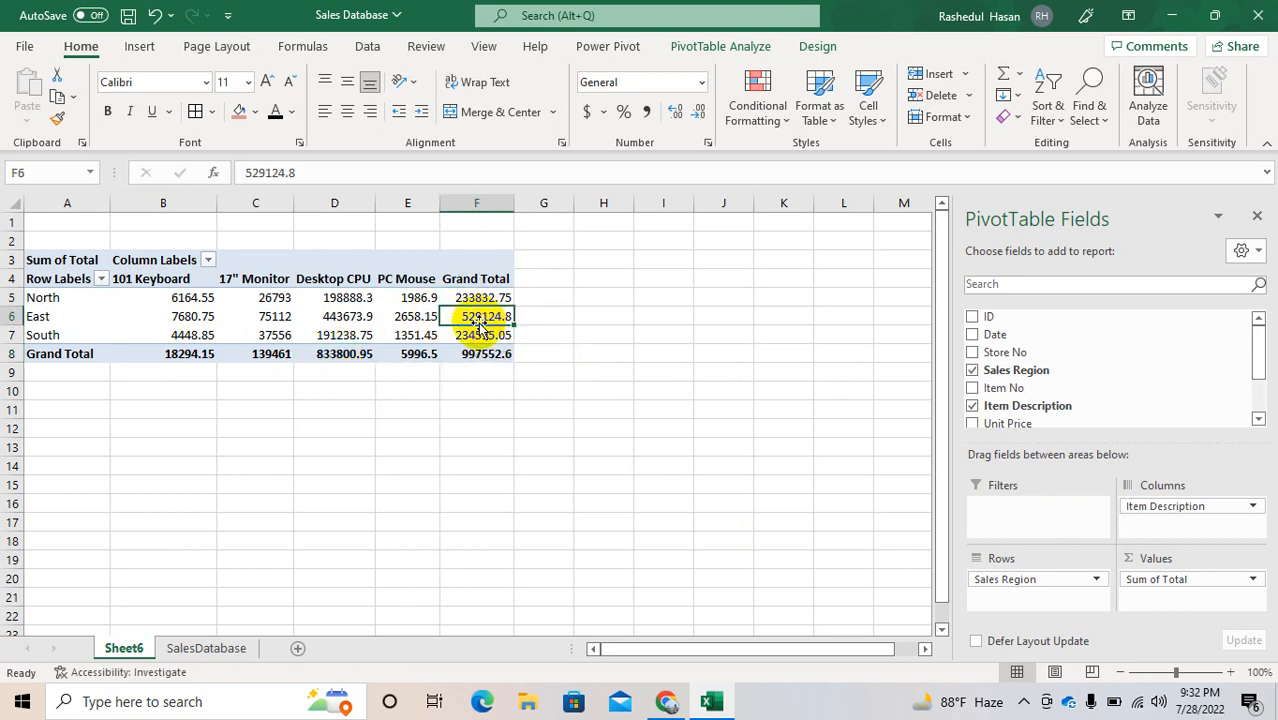
left_click(482, 336)
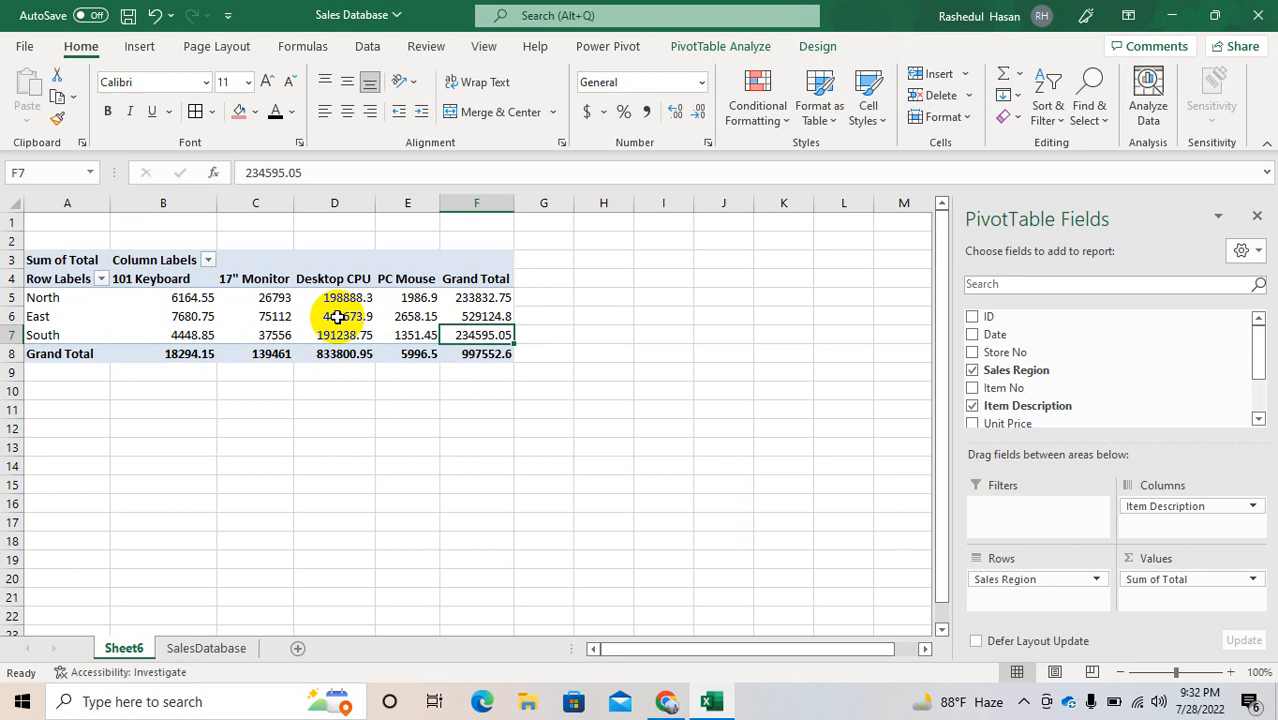
left_click(182, 300)
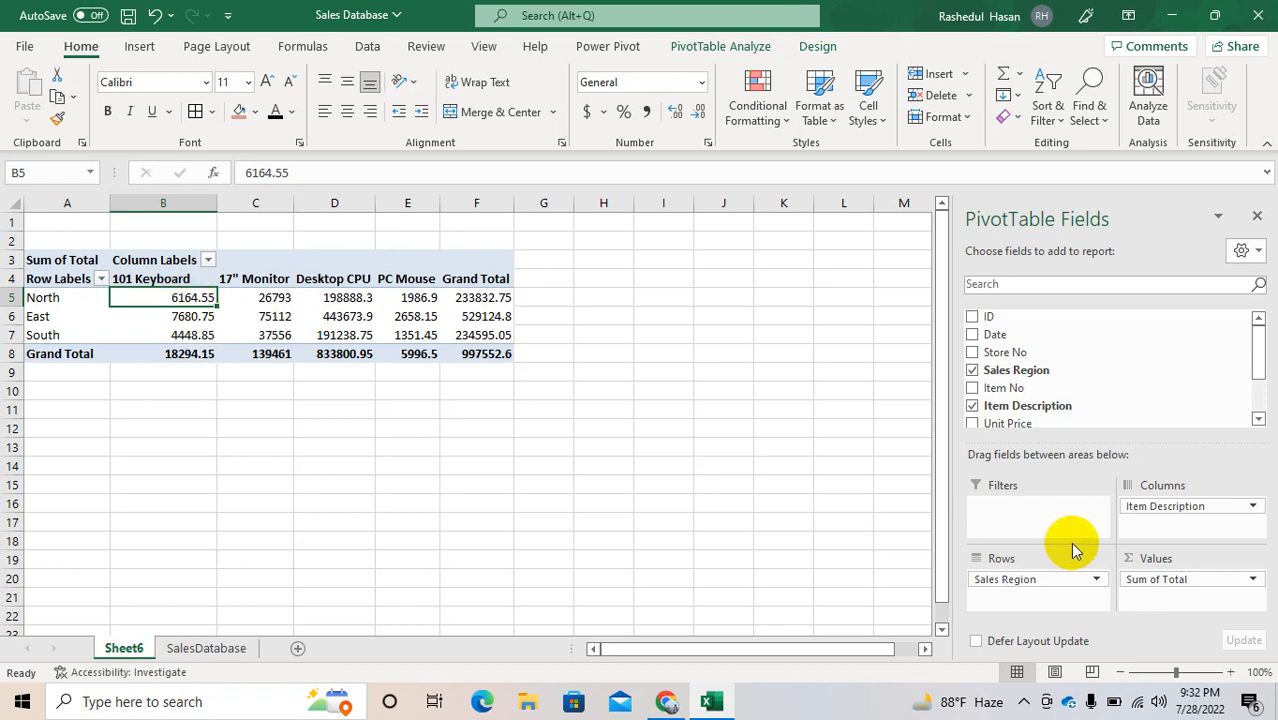
Step: Move Item Description under Sales Region in the Rows area, sort Sales Region A to Z and review its filter options
left_click_drag(1171, 499, 1033, 591)
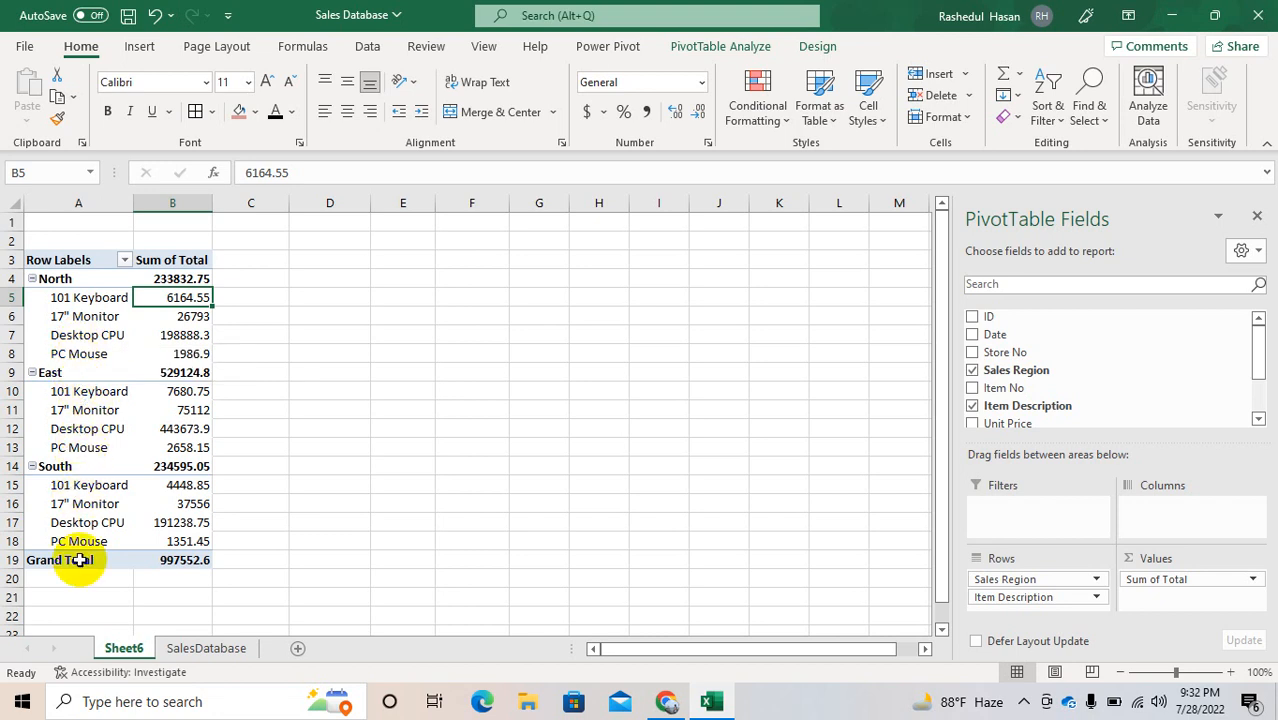
left_click(124, 262)
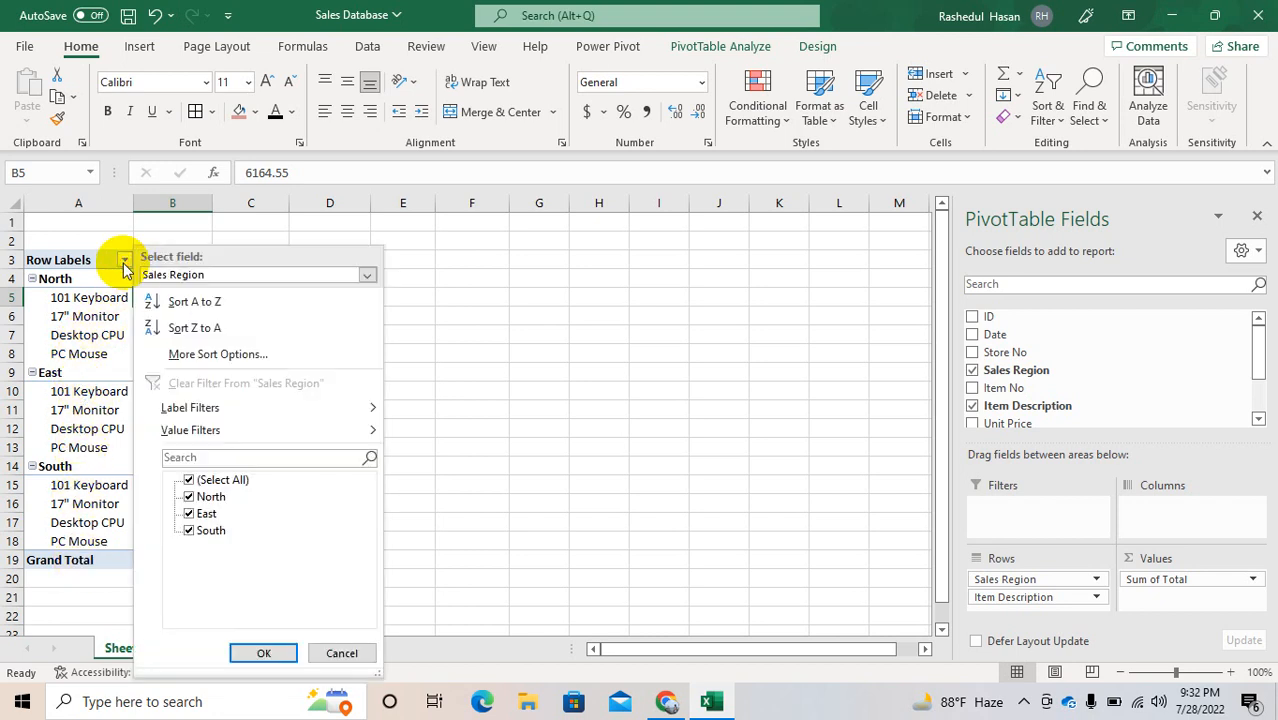
left_click(160, 294)
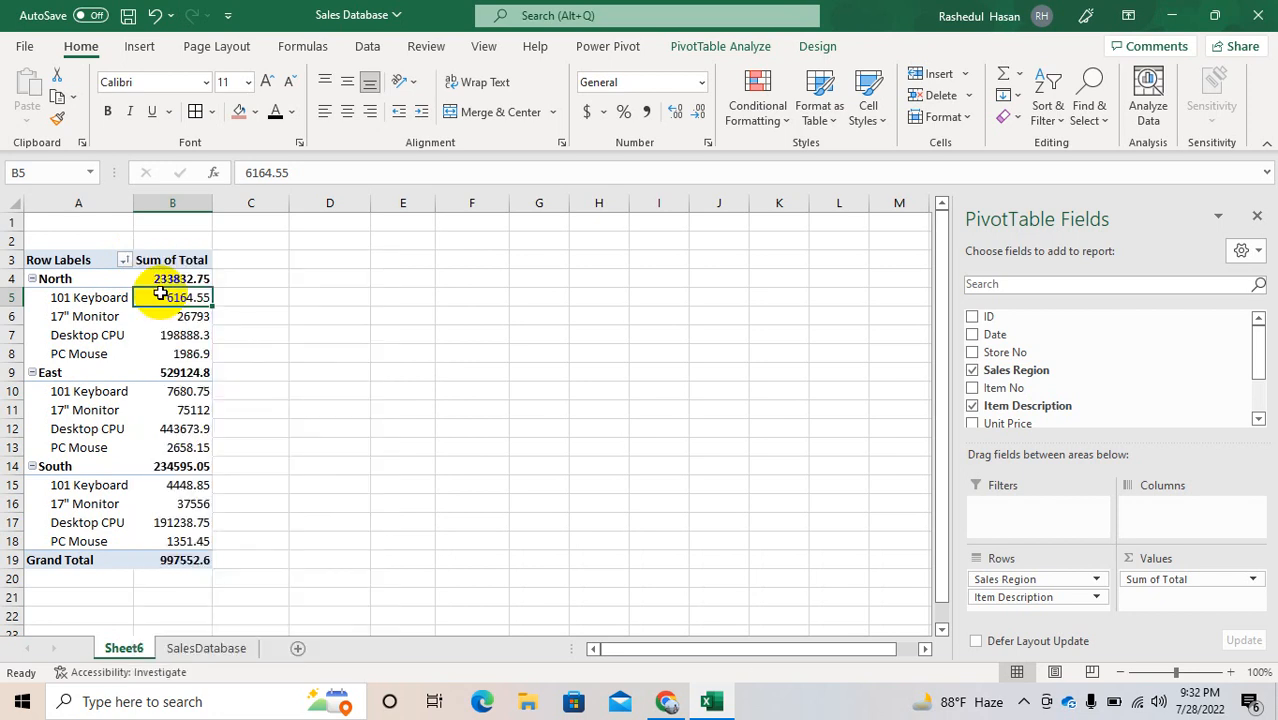
left_click(124, 261)
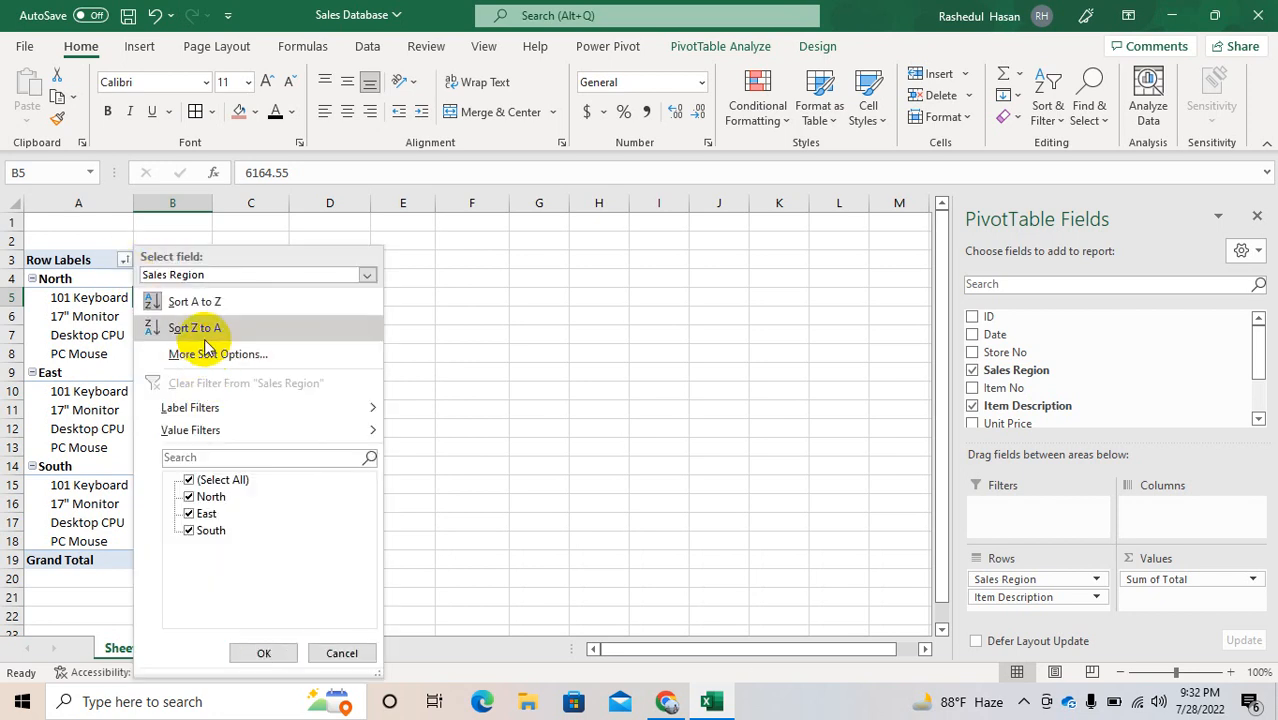
mouse_move(229, 410)
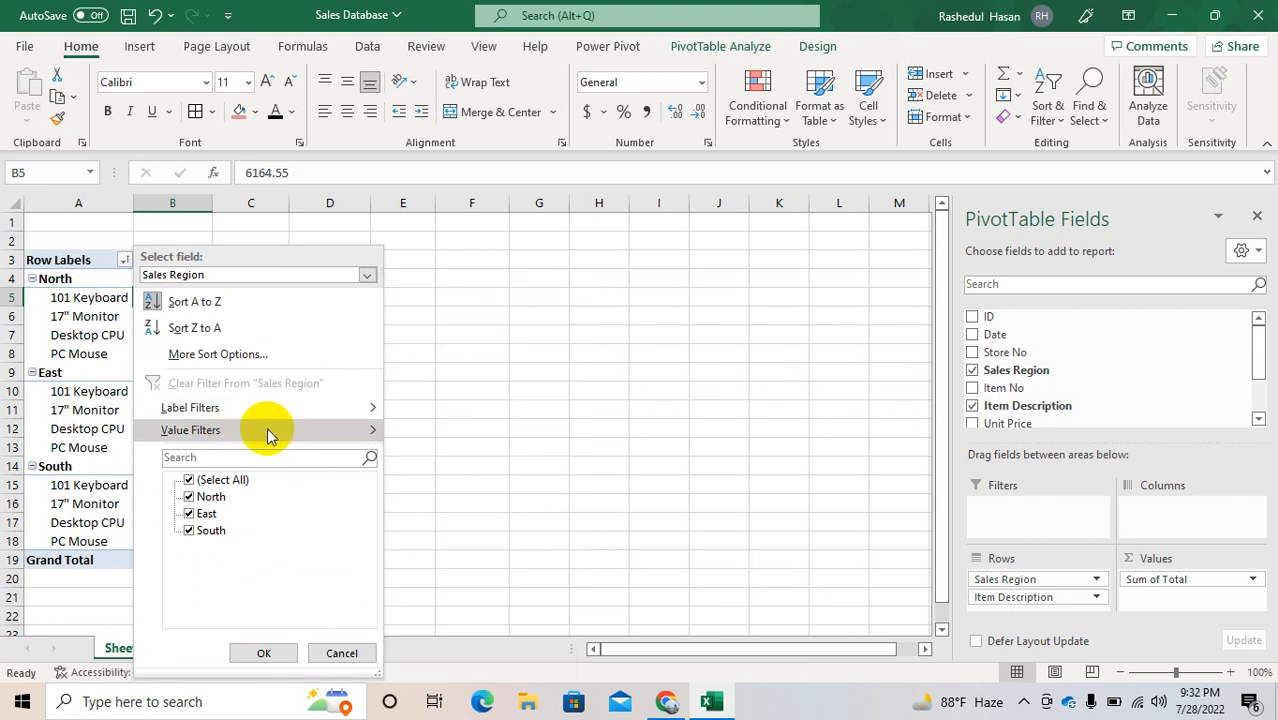
mouse_move(271, 432)
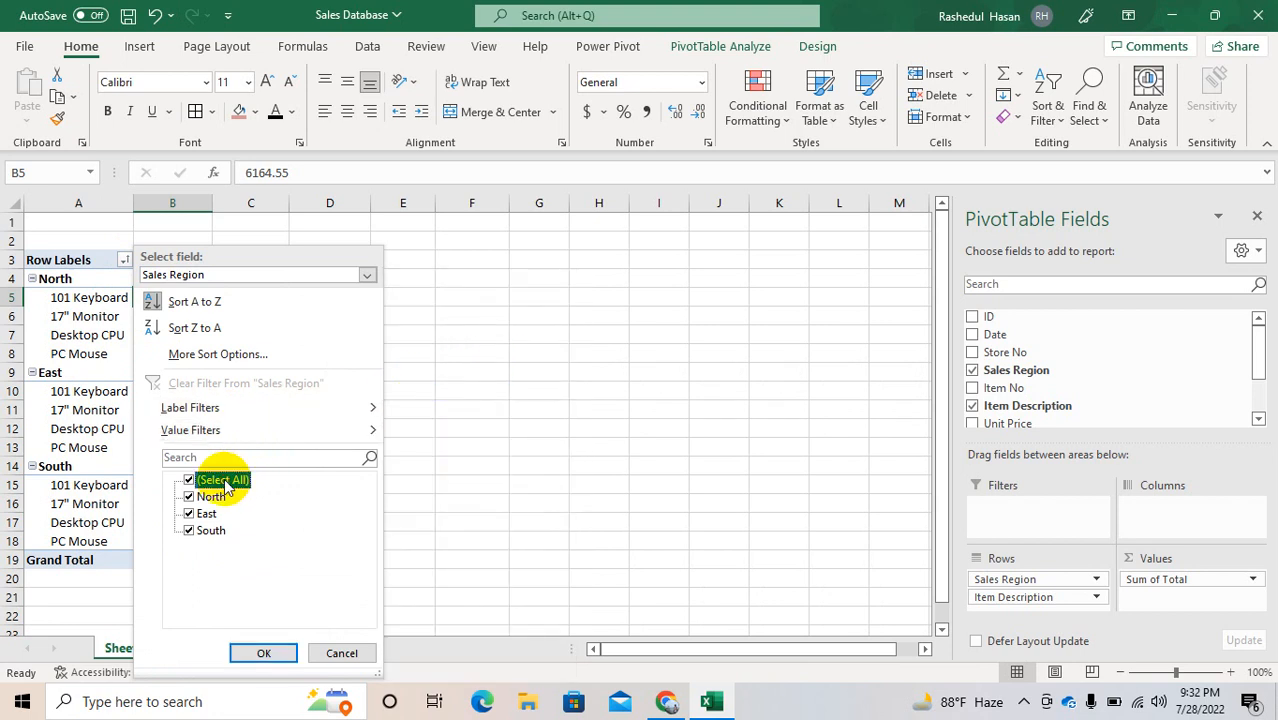
left_click(513, 434)
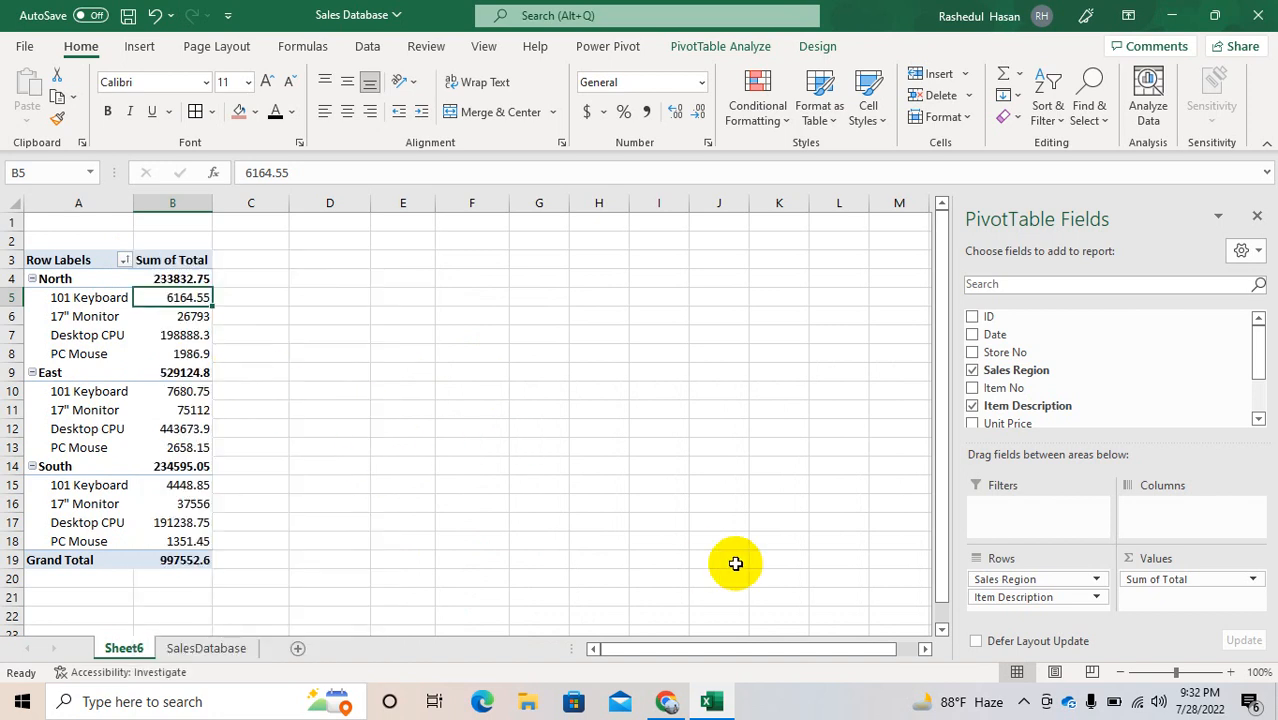
Step: Reorder the Rows area so Sales Region sits below Item Description, and add Store No to the Columns area
left_click_drag(1003, 585, 1000, 612)
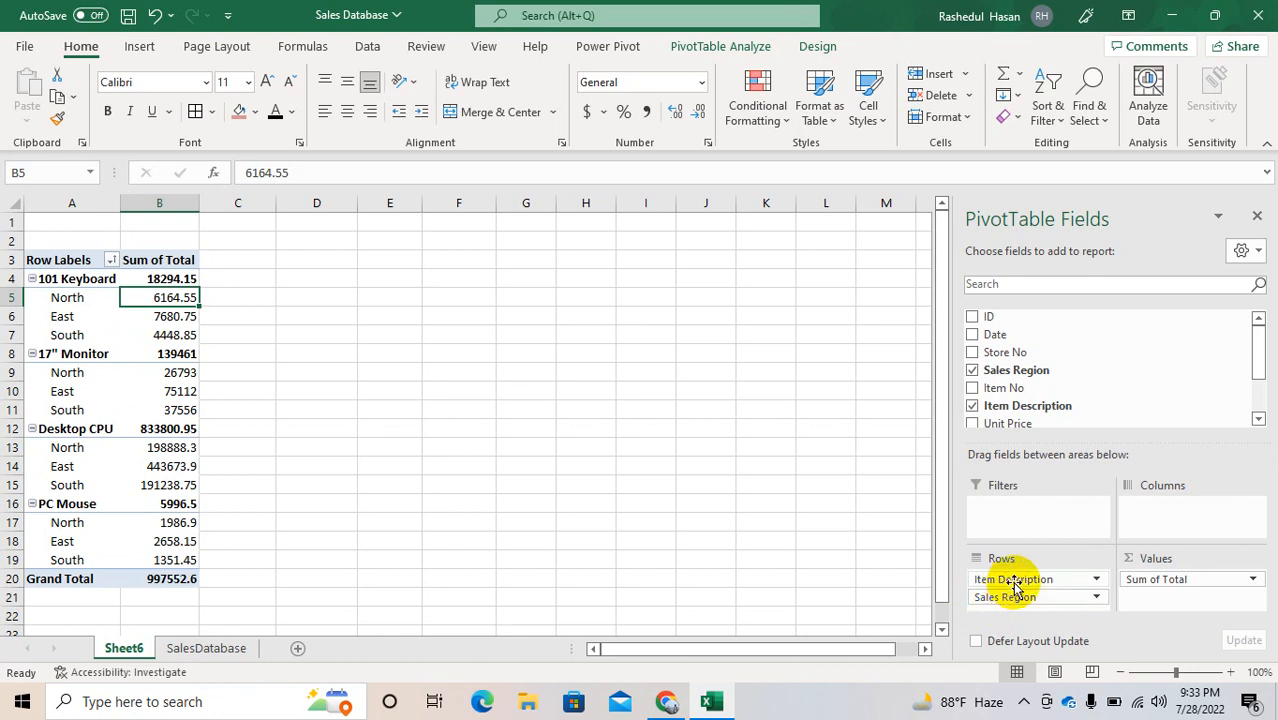
left_click(1016, 582)
left_click(1077, 342)
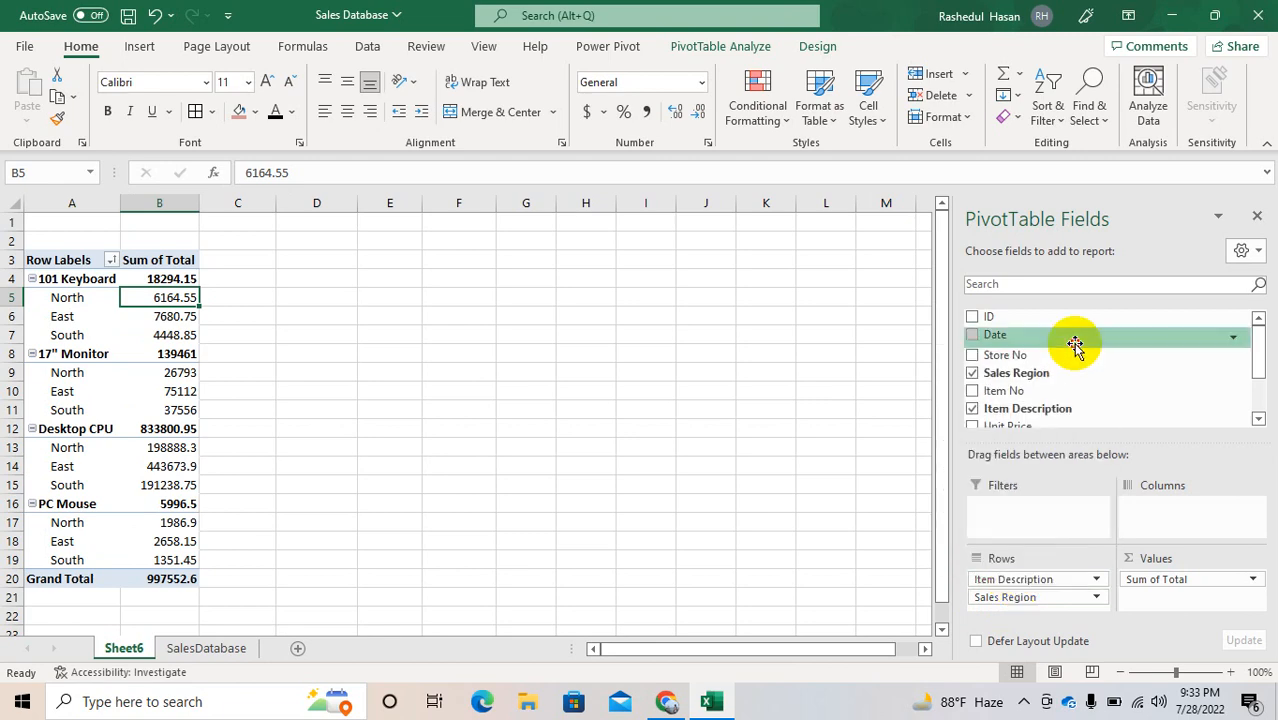
left_click_drag(1005, 360, 1150, 506)
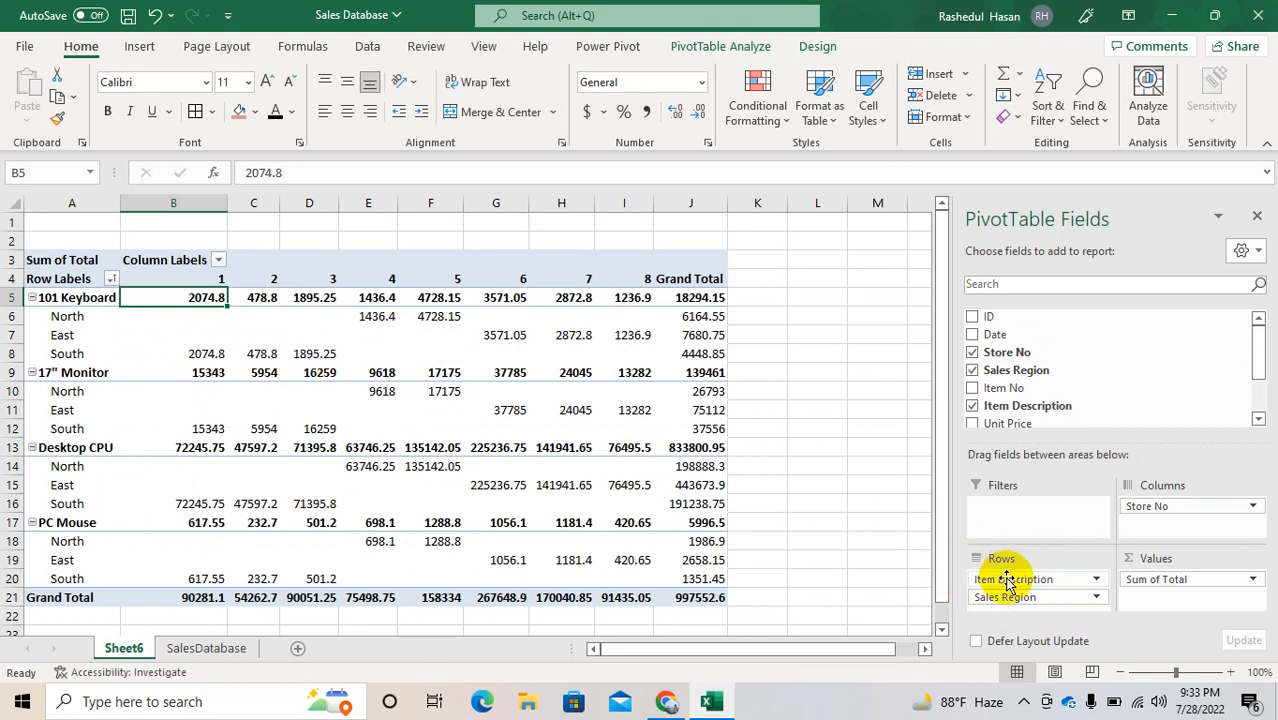
Step: Remove Sales Region from the Rows area, keeping only Item Description there, and take Store No out of the Columns area
left_click_drag(1007, 583, 1050, 417)
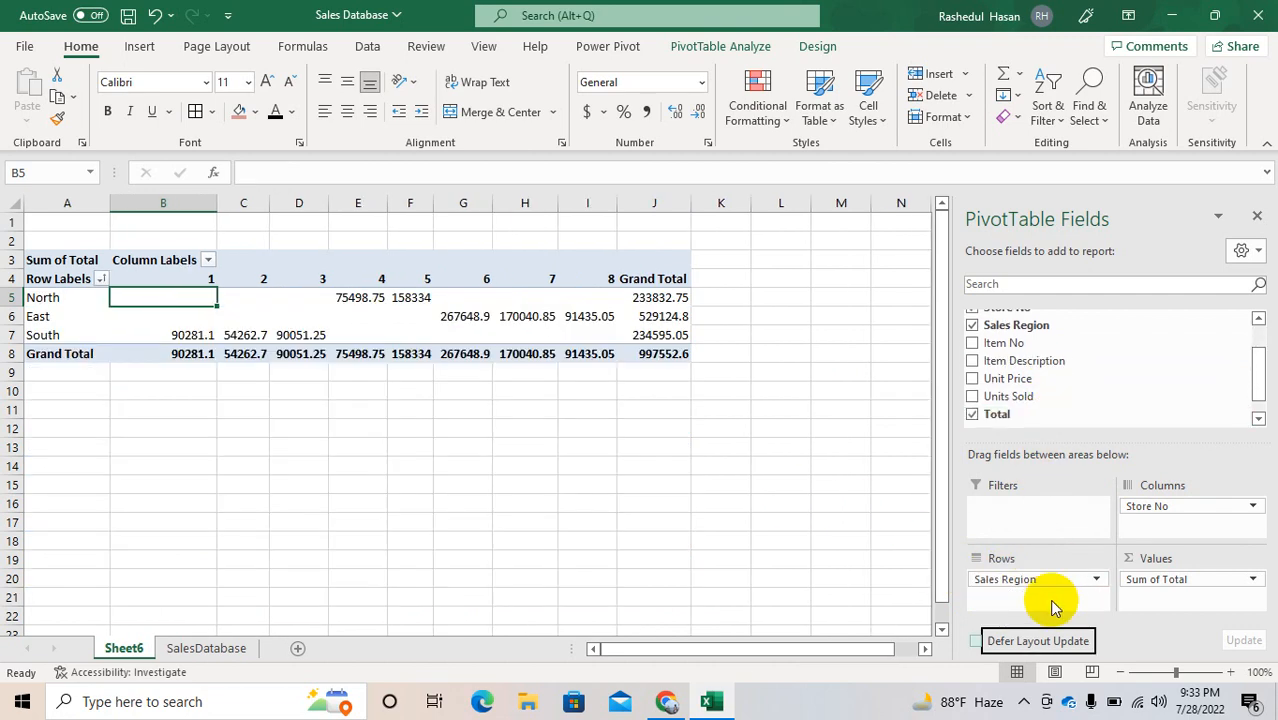
mouse_move(1041, 583)
left_mouse_down()
mouse_move(1095, 383)
mouse_move(1047, 365)
mouse_move(1022, 590)
left_mouse_up()
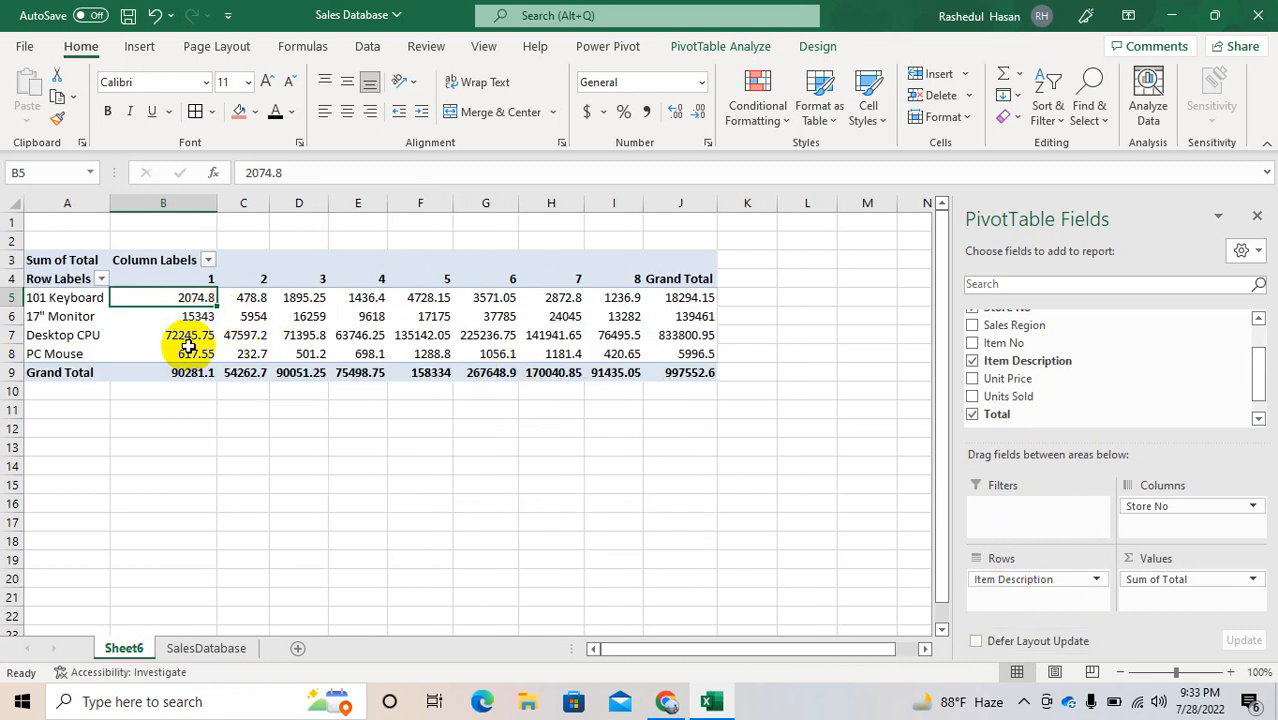
mouse_move(188, 354)
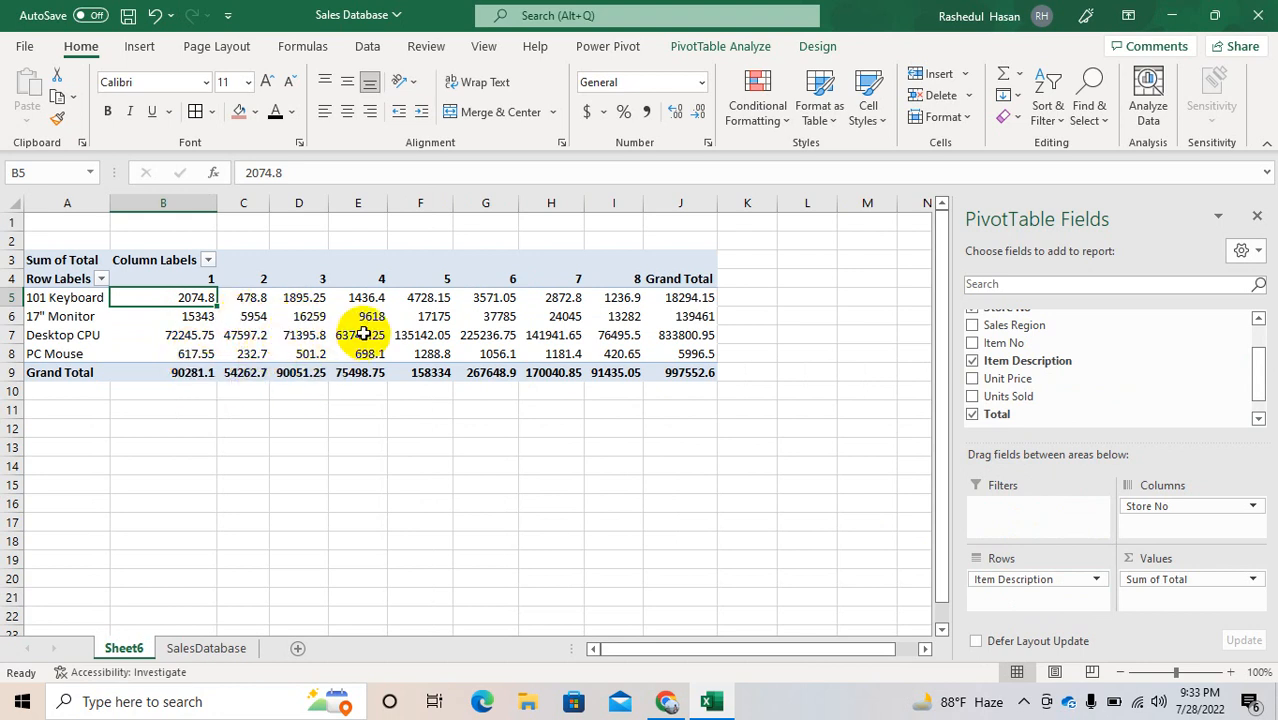
left_click_drag(1152, 512, 1127, 370)
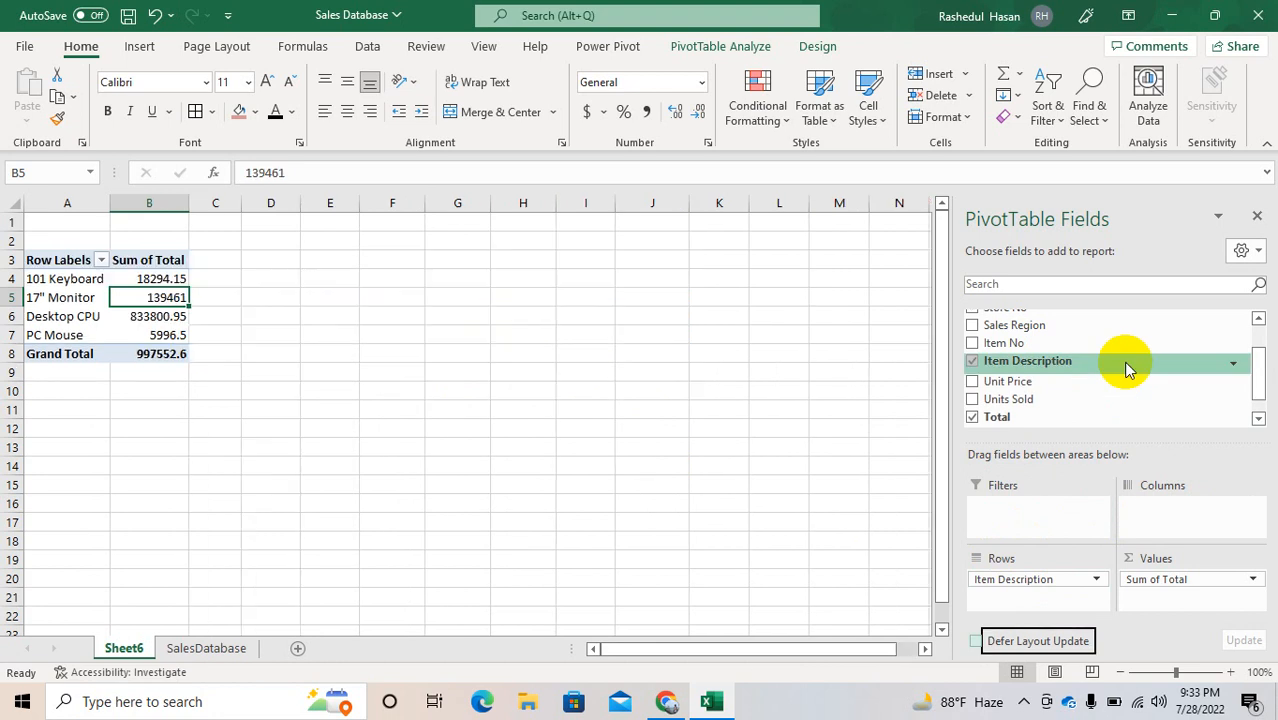
left_click(1032, 582)
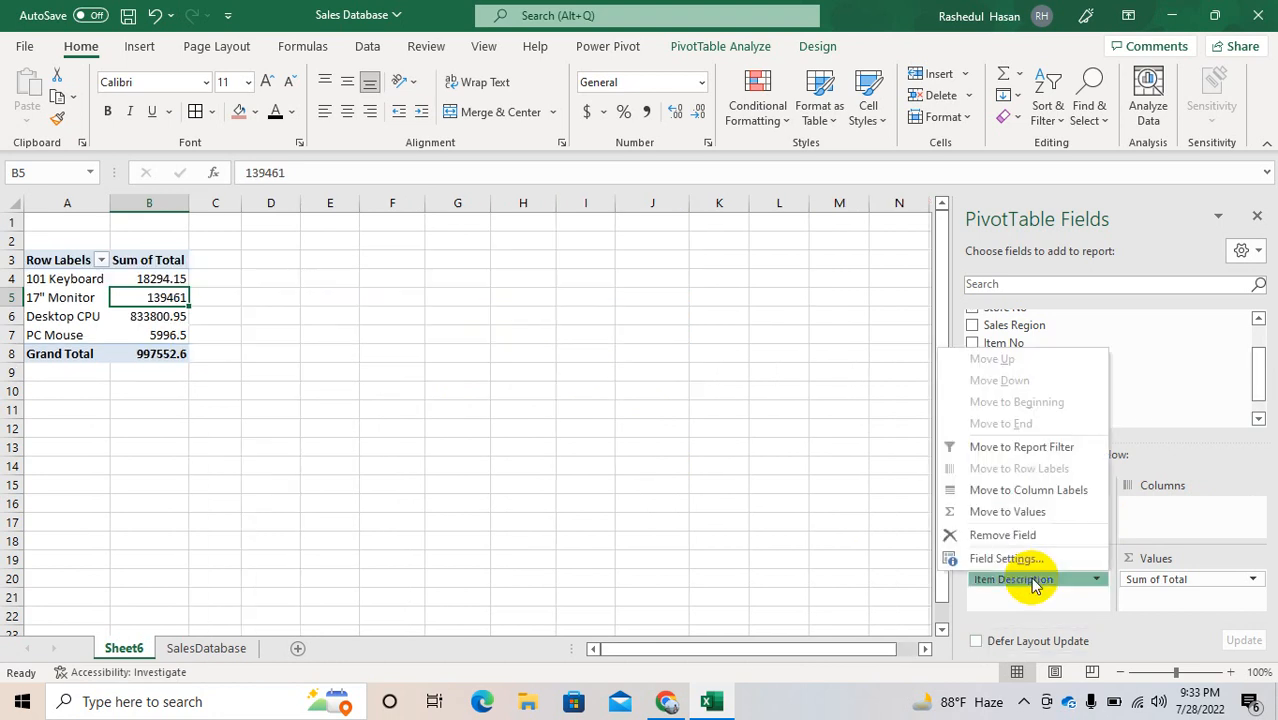
Step: Change the value field settings of Total to summarize by Count
left_click(1155, 582)
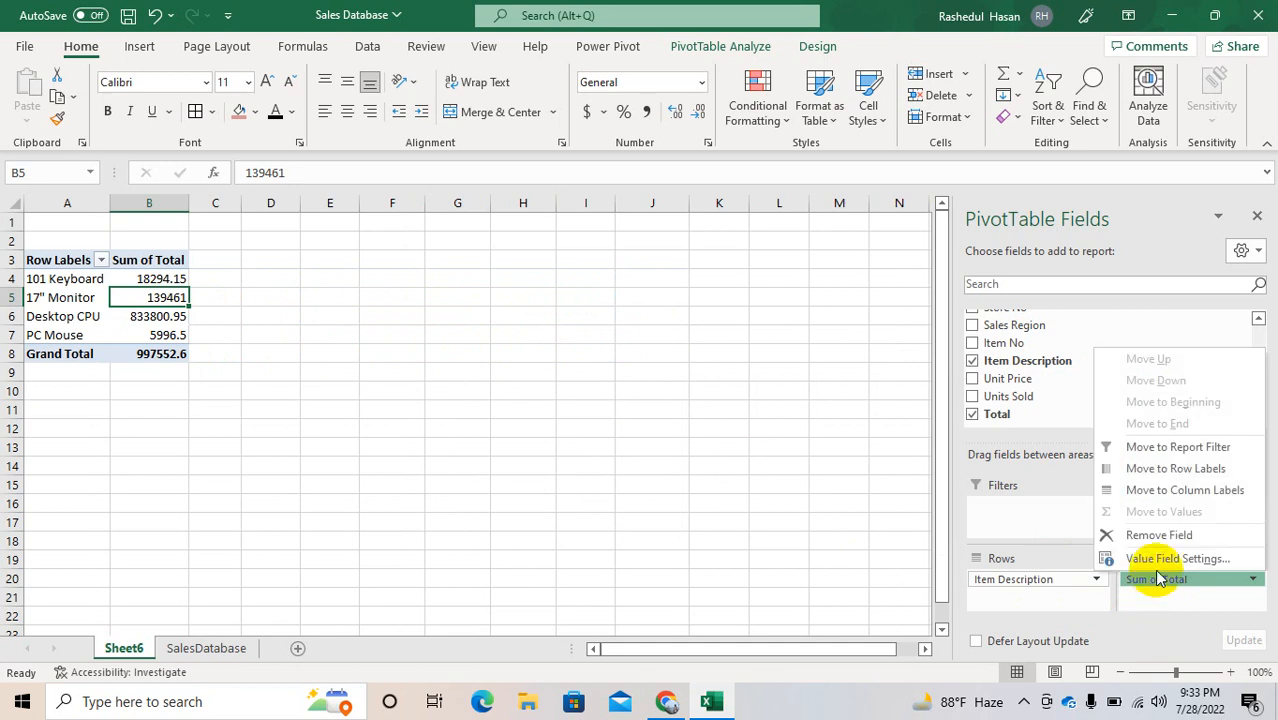
left_click(1155, 562)
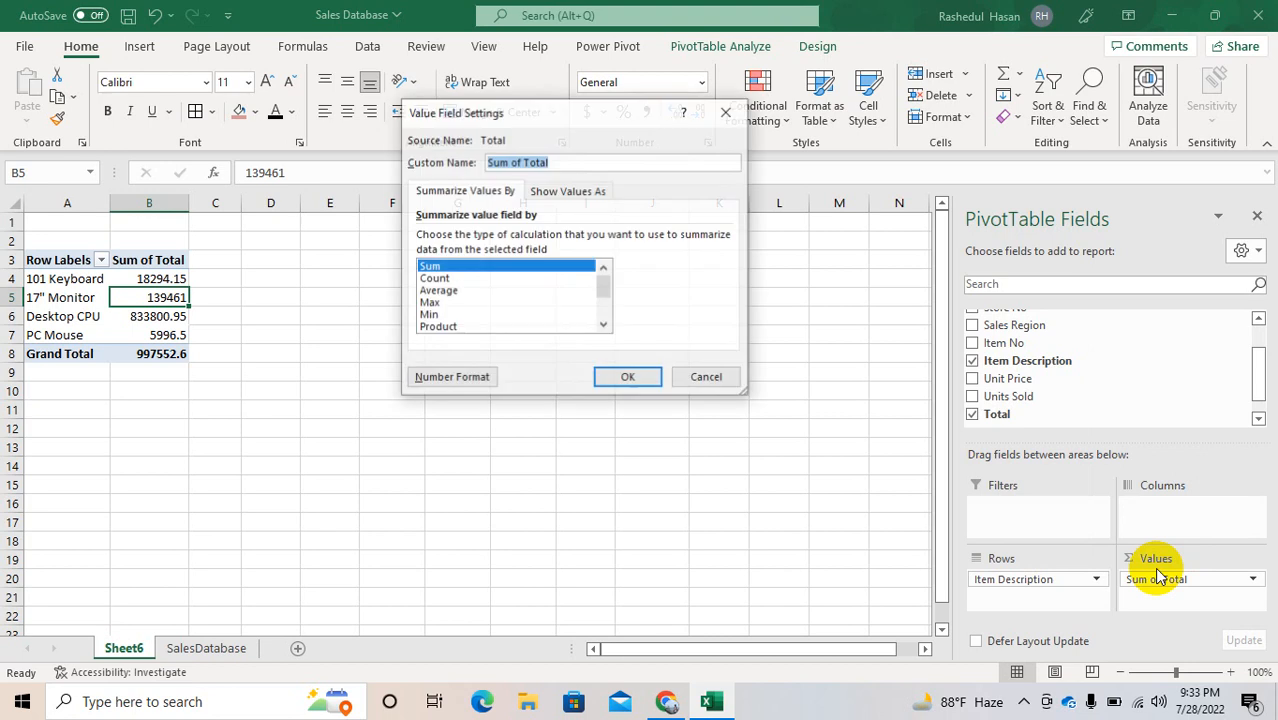
double_click(440, 280)
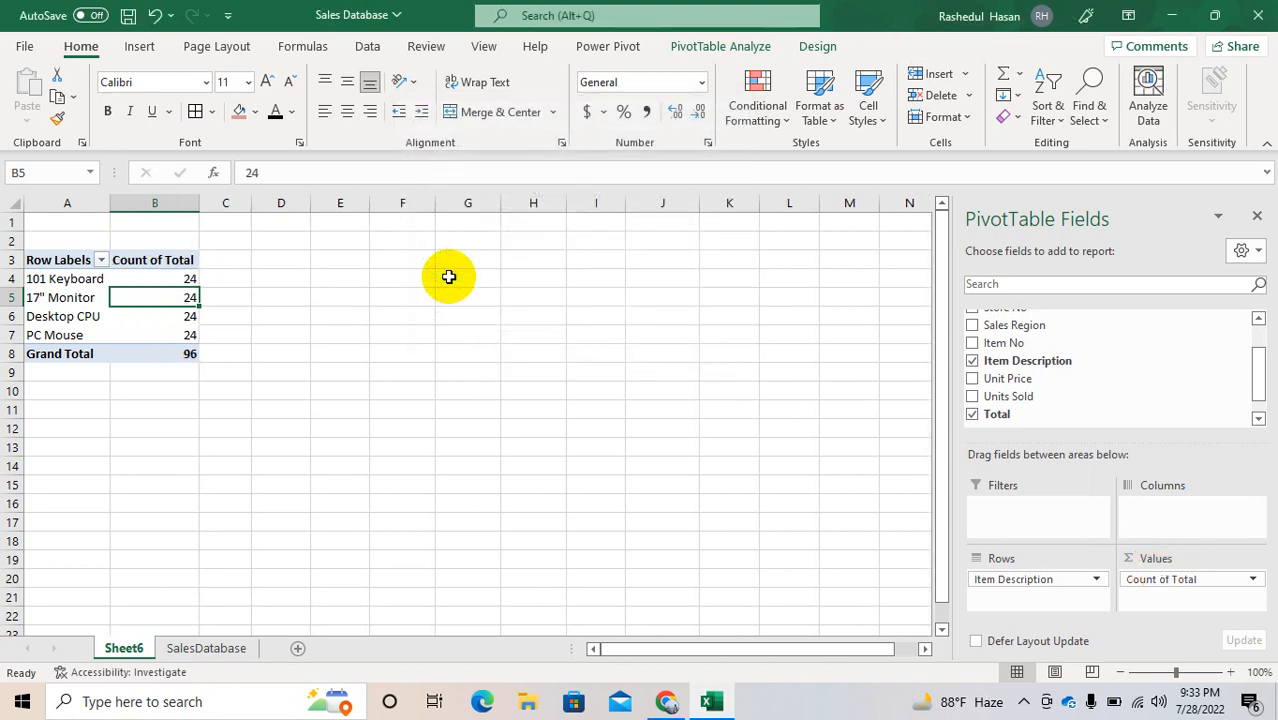
Step: Change the value field settings of Total to summarize by Average
left_click(1165, 579)
left_click(1160, 559)
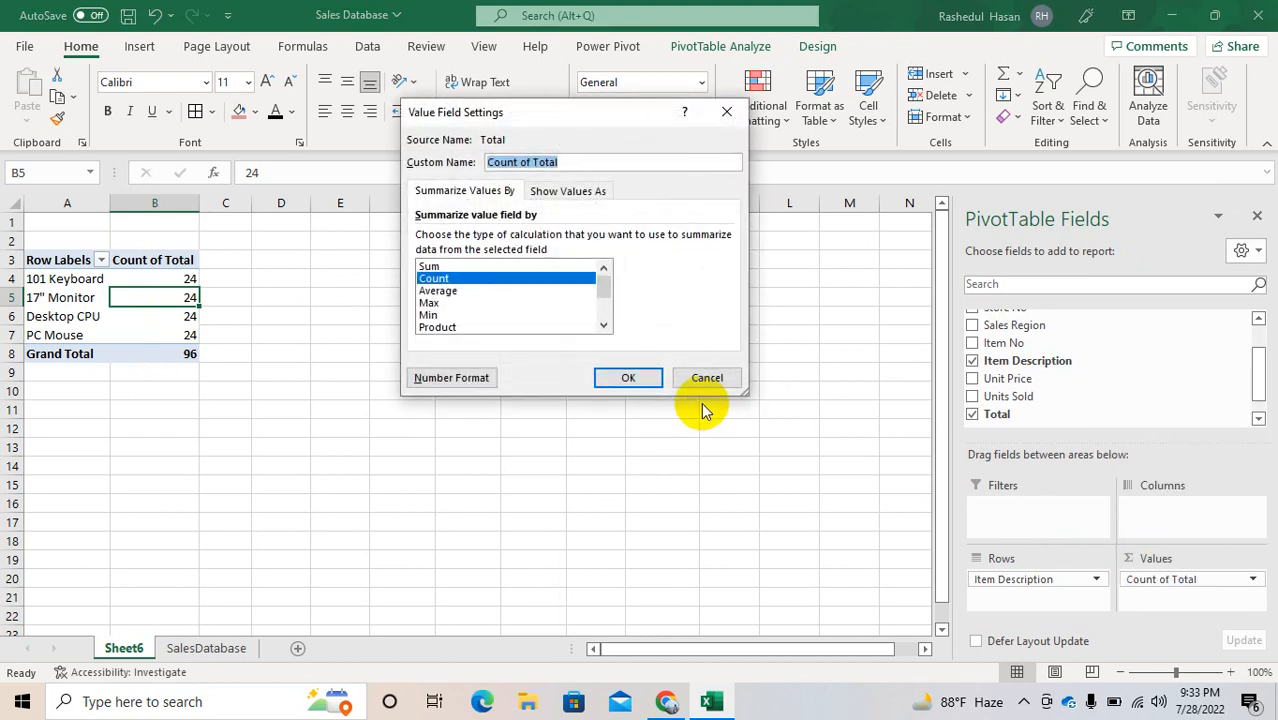
double_click(435, 288)
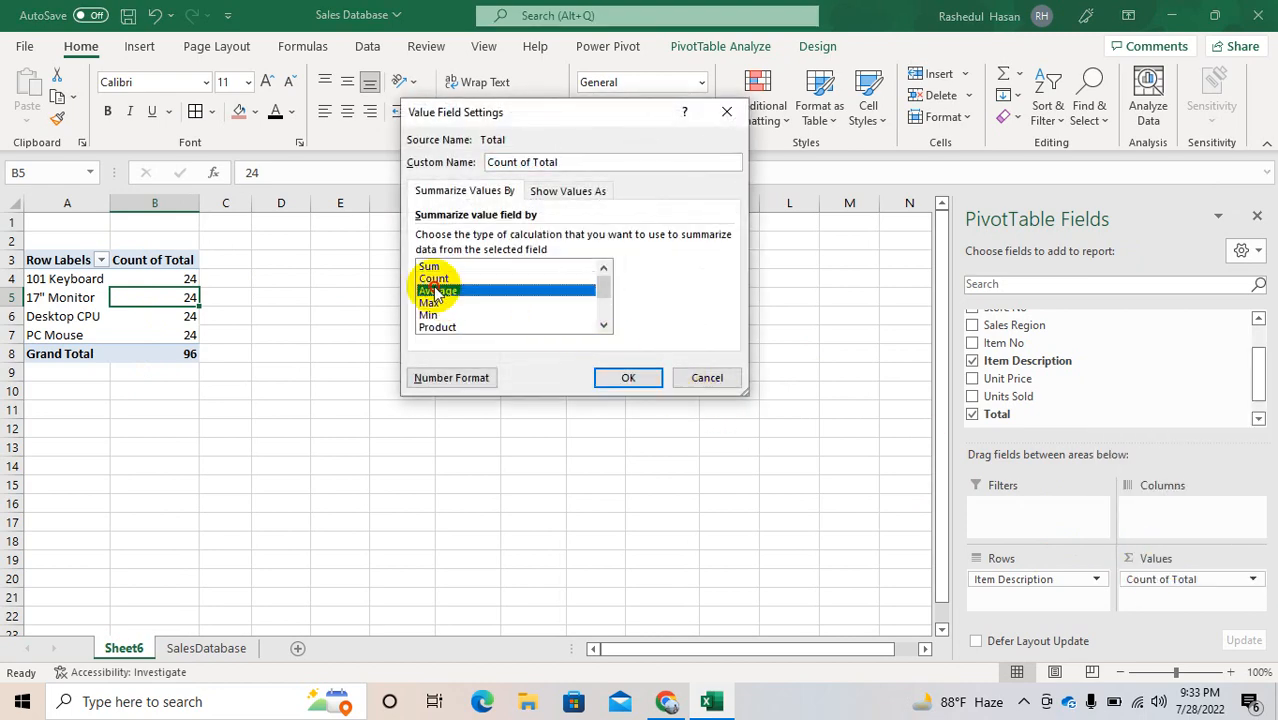
left_click(435, 287)
Step: Format the average values of the four item descriptions, B4:B7, with the Number format
left_click_drag(163, 285, 163, 330)
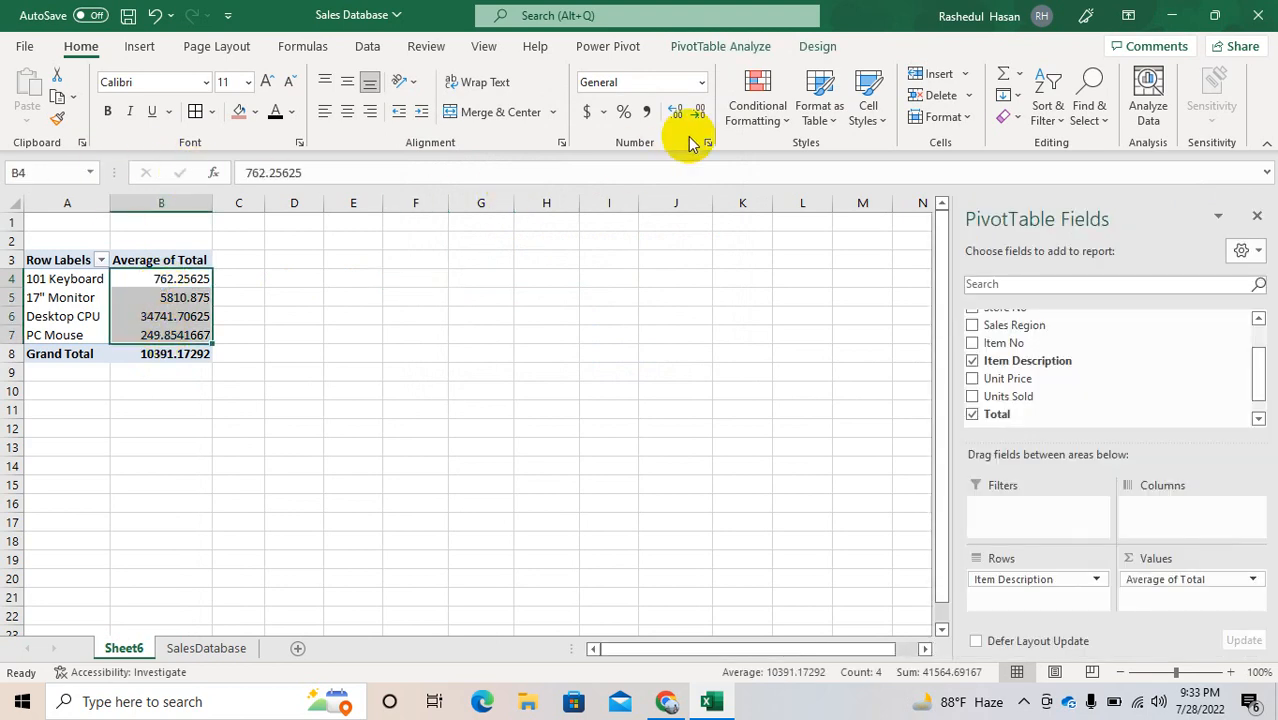
left_click(702, 80)
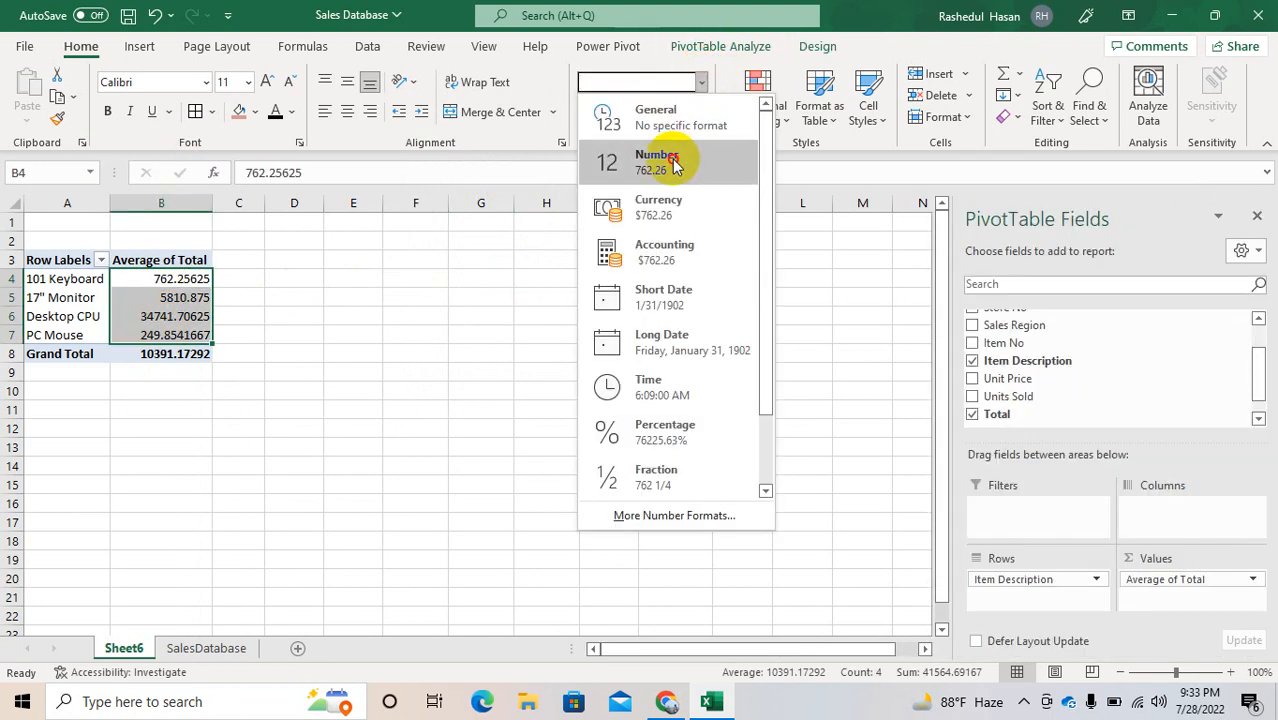
left_click(686, 162)
Step: Change the value field settings of Total to summarize by Product
left_click(1170, 585)
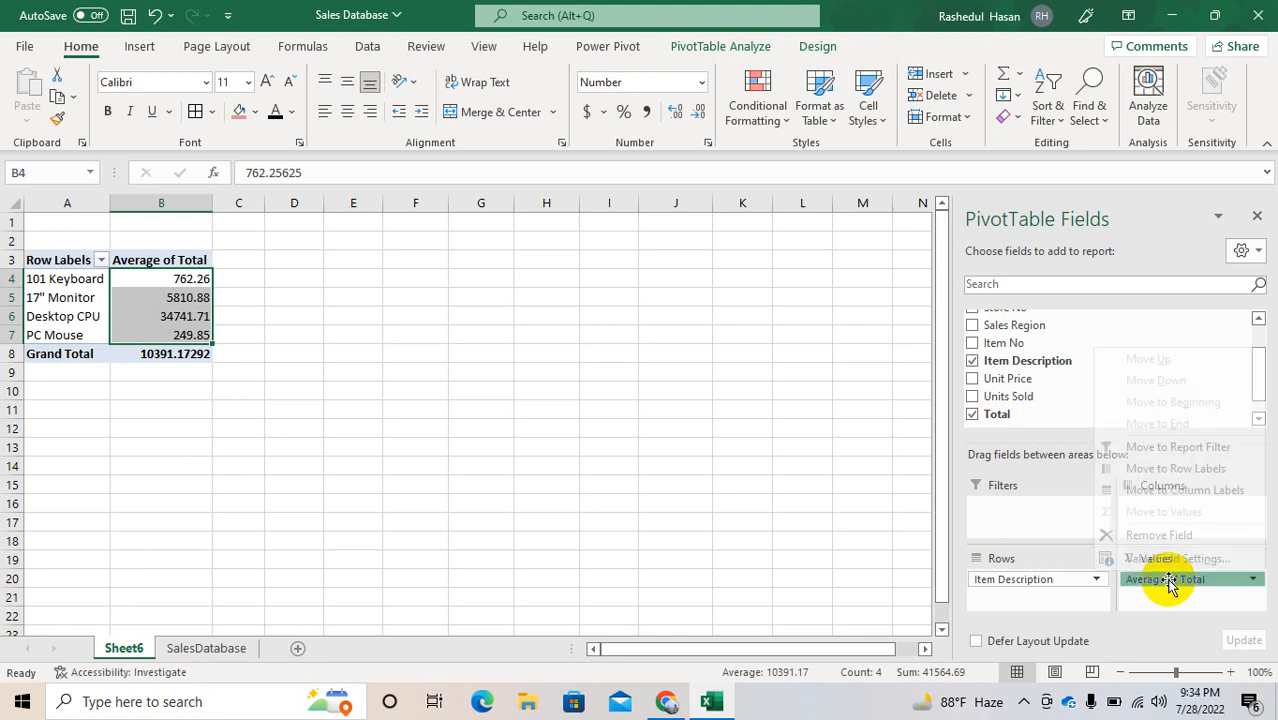
left_click(1160, 562)
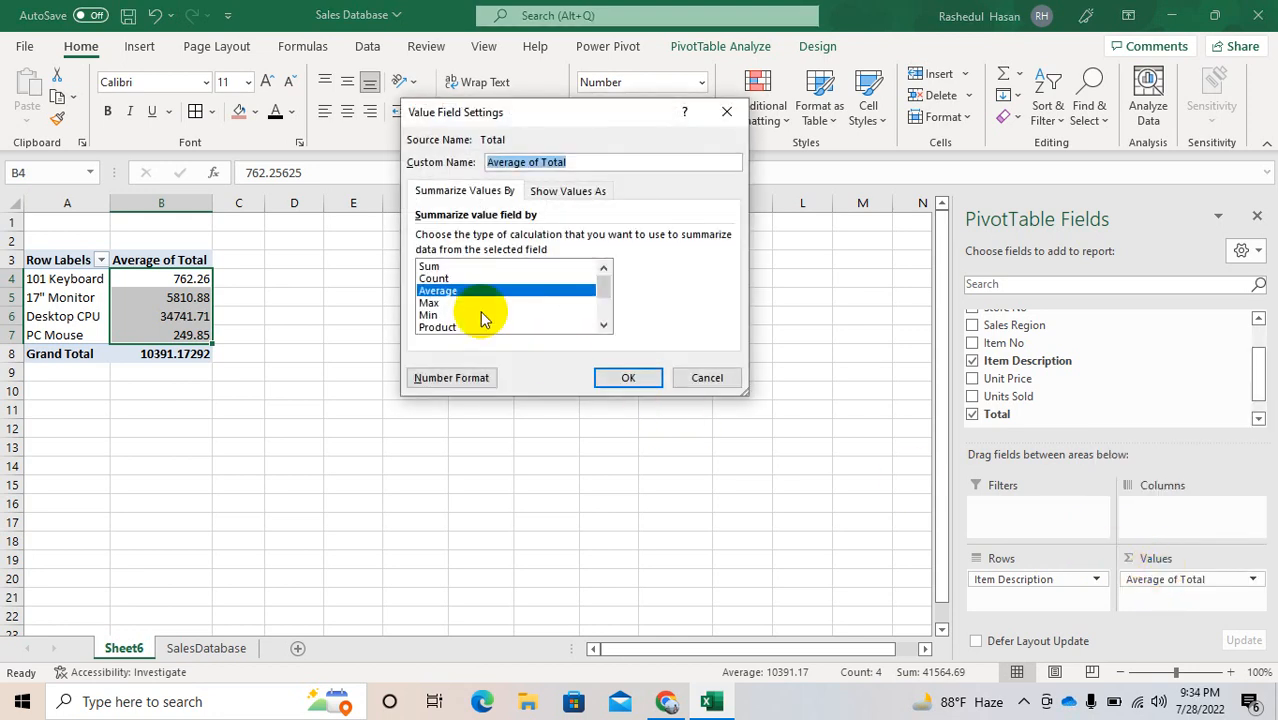
left_click(429, 304)
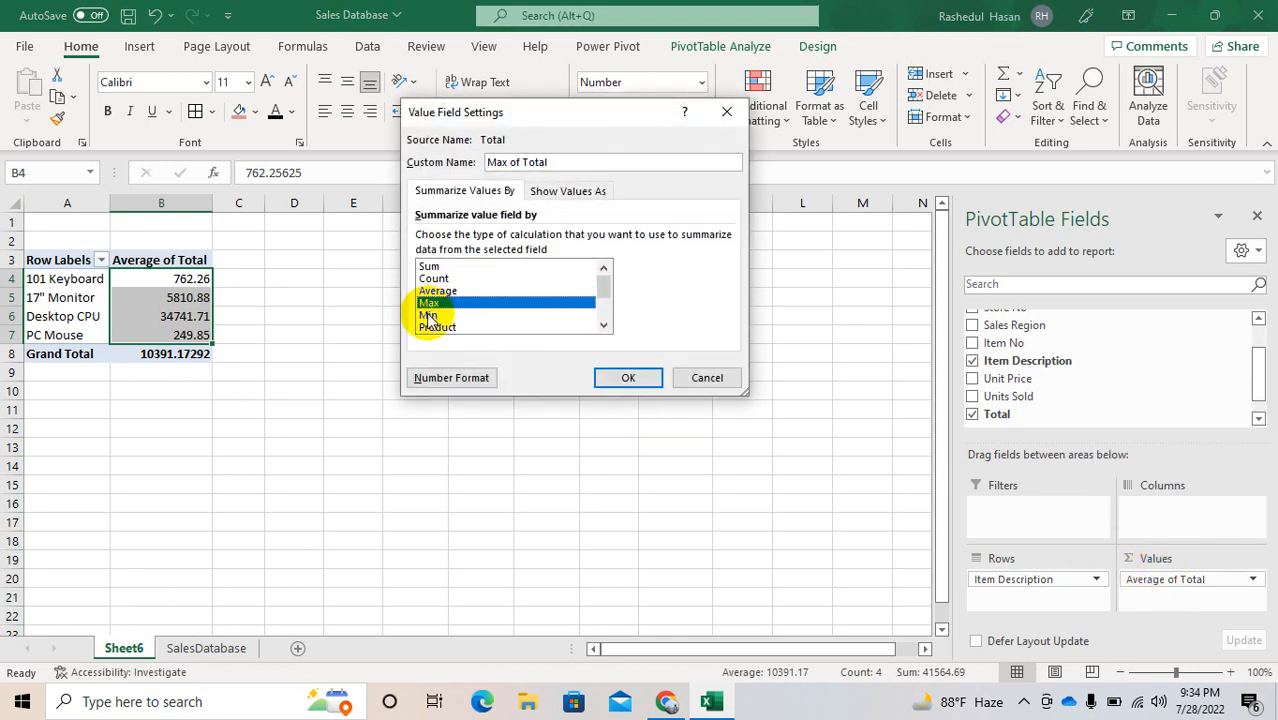
left_click(428, 316)
left_click(440, 326)
left_click(600, 324)
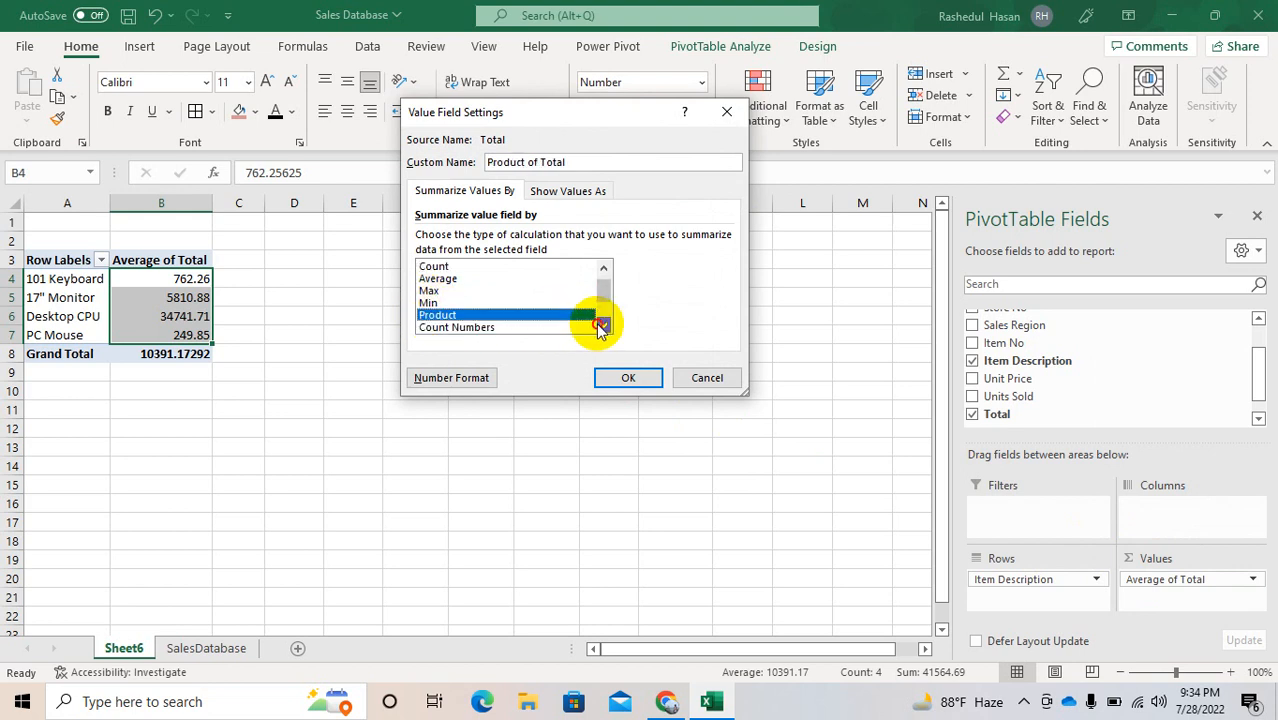
left_click(600, 325)
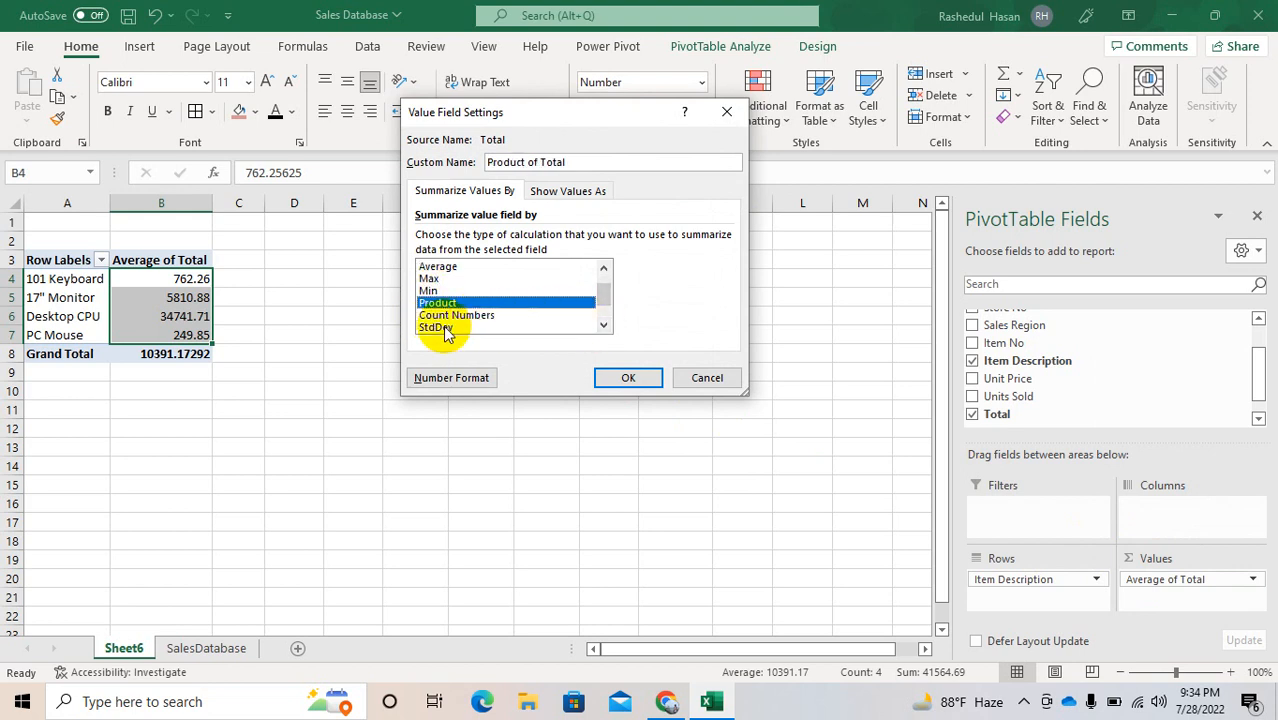
left_click(603, 326)
left_click(603, 326)
left_click(603, 326)
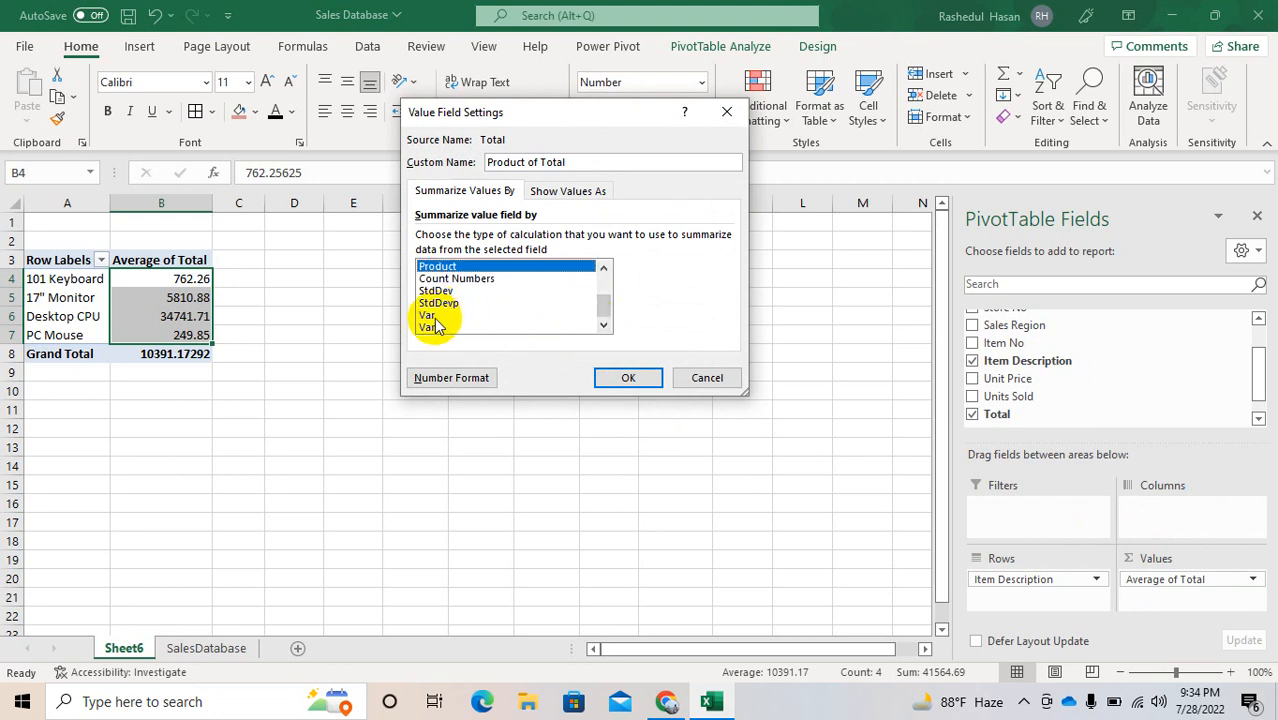
left_click(620, 380)
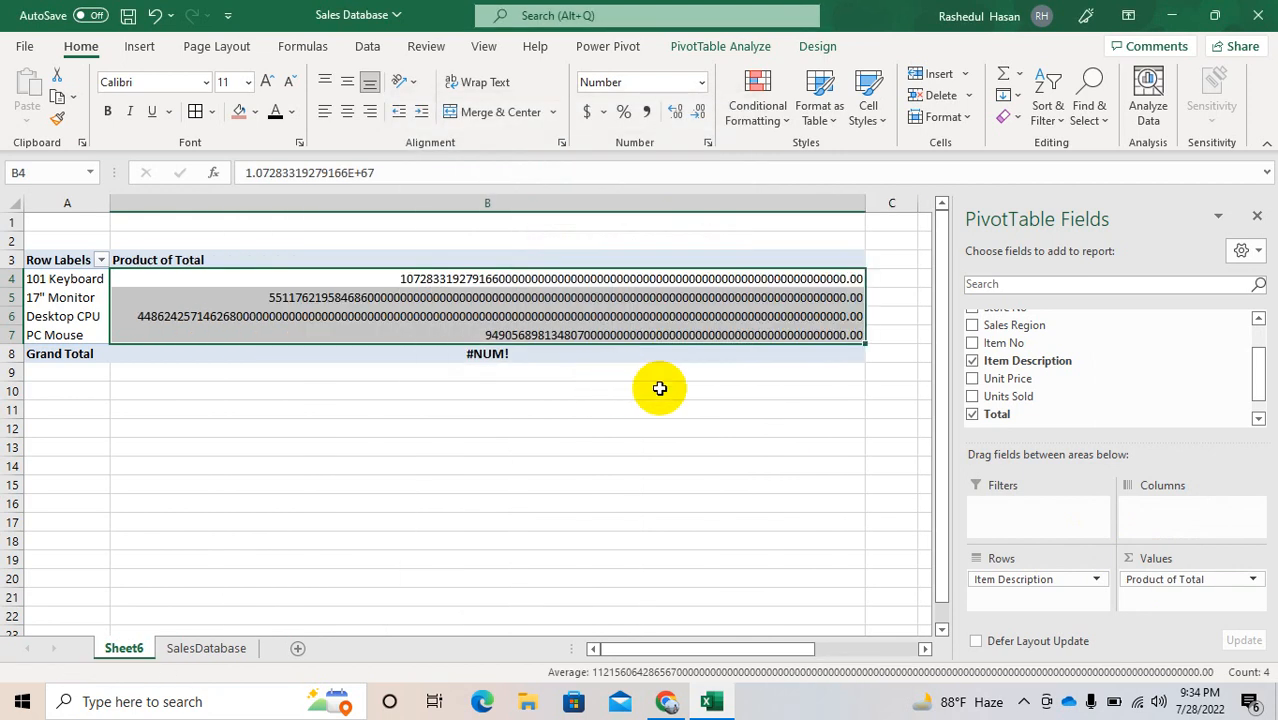
Step: Remove the Product of Total field from the Values area and add Units Sold and Total as summed values
left_click(1143, 581)
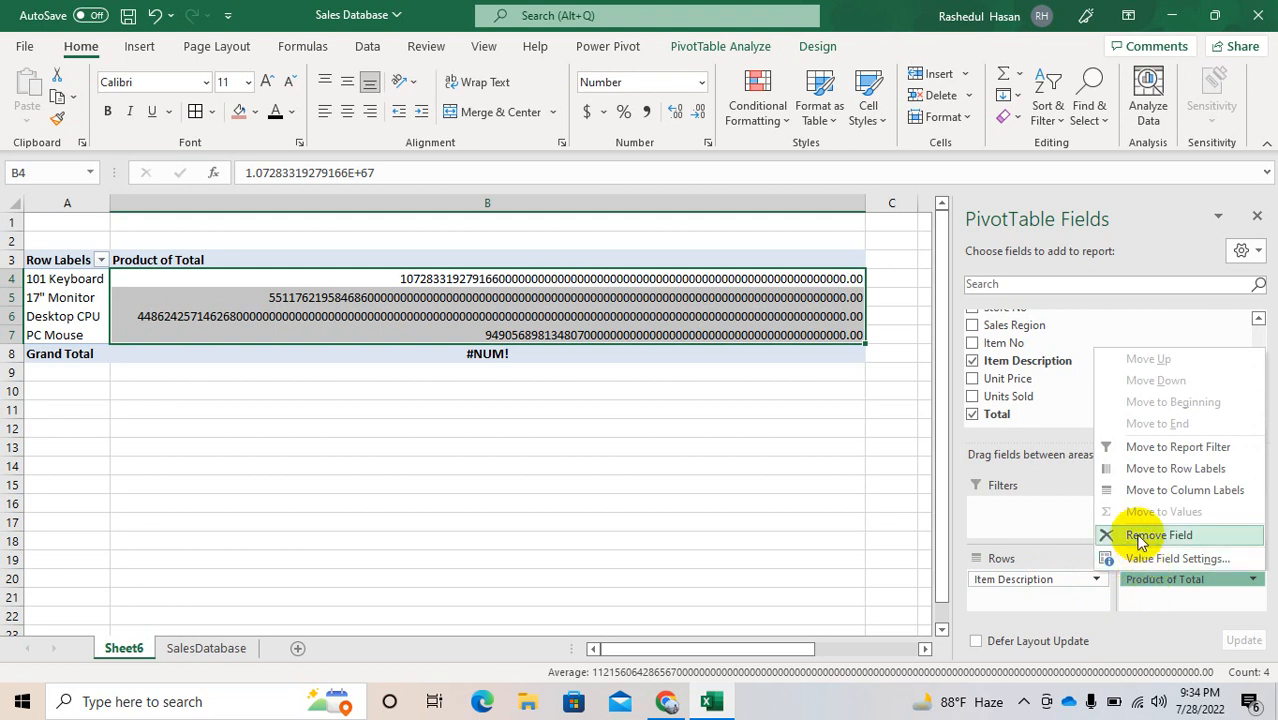
left_click(1140, 536)
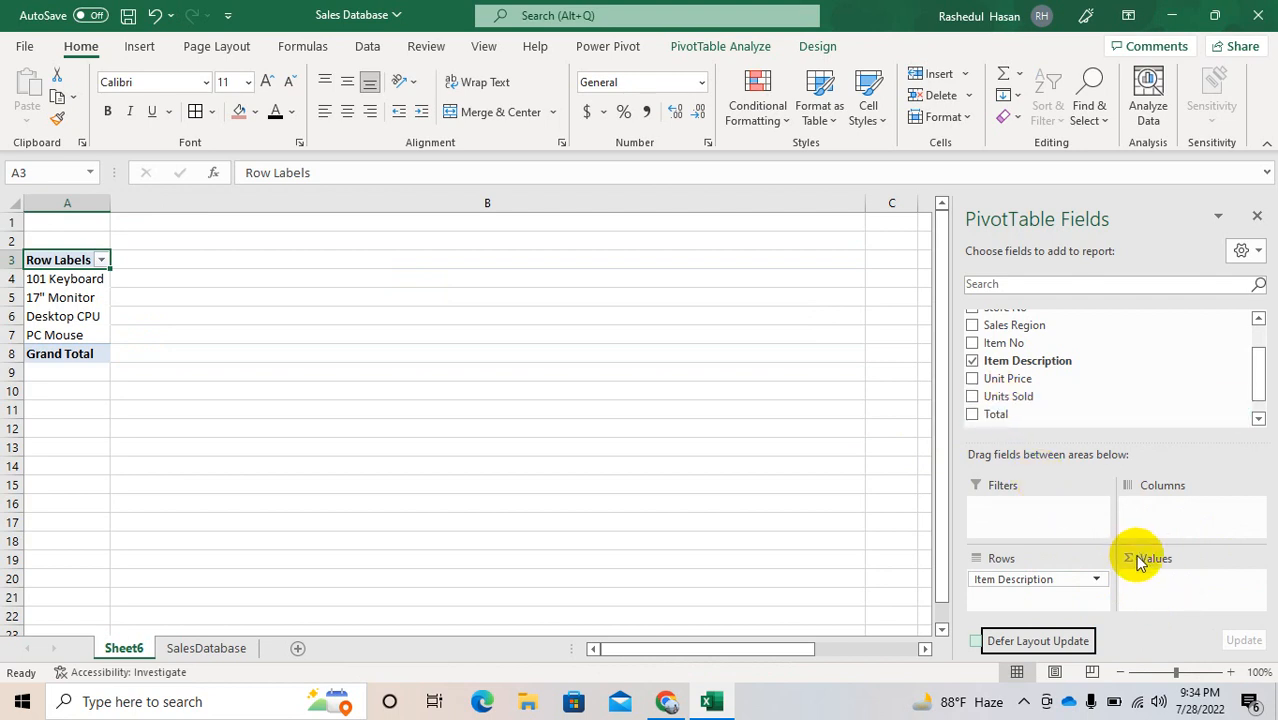
left_click(971, 398)
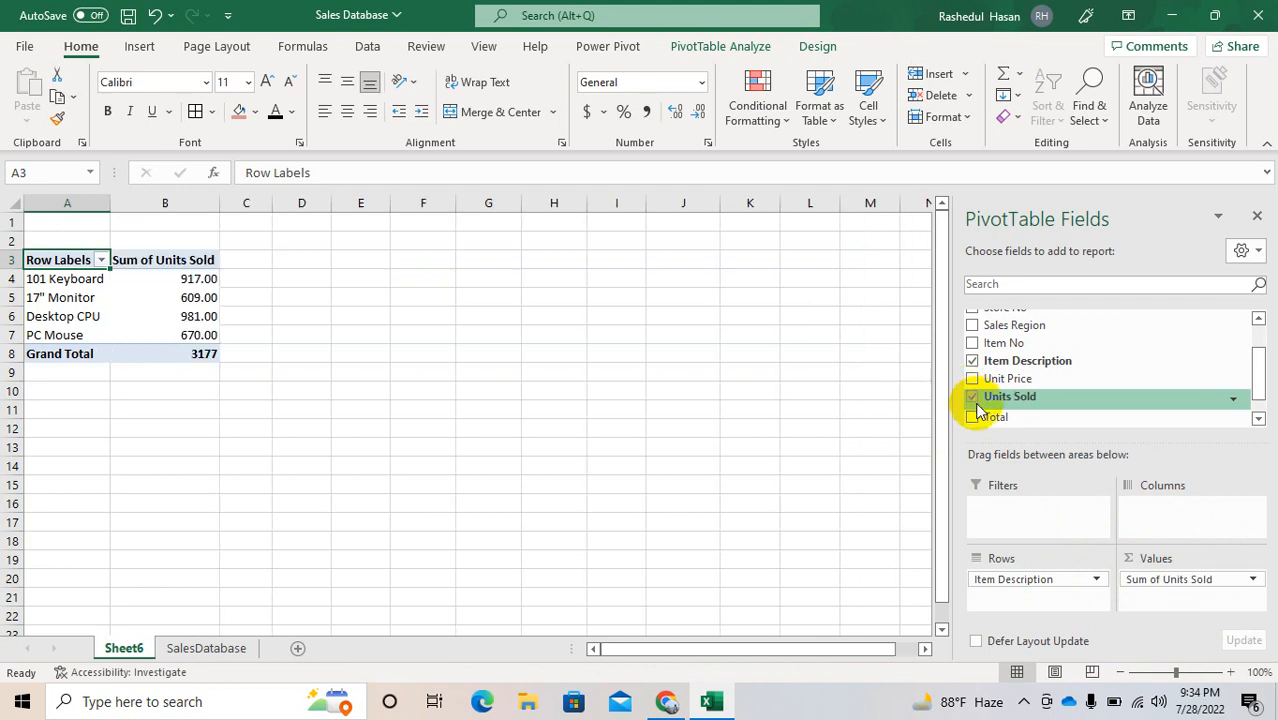
left_click(972, 415)
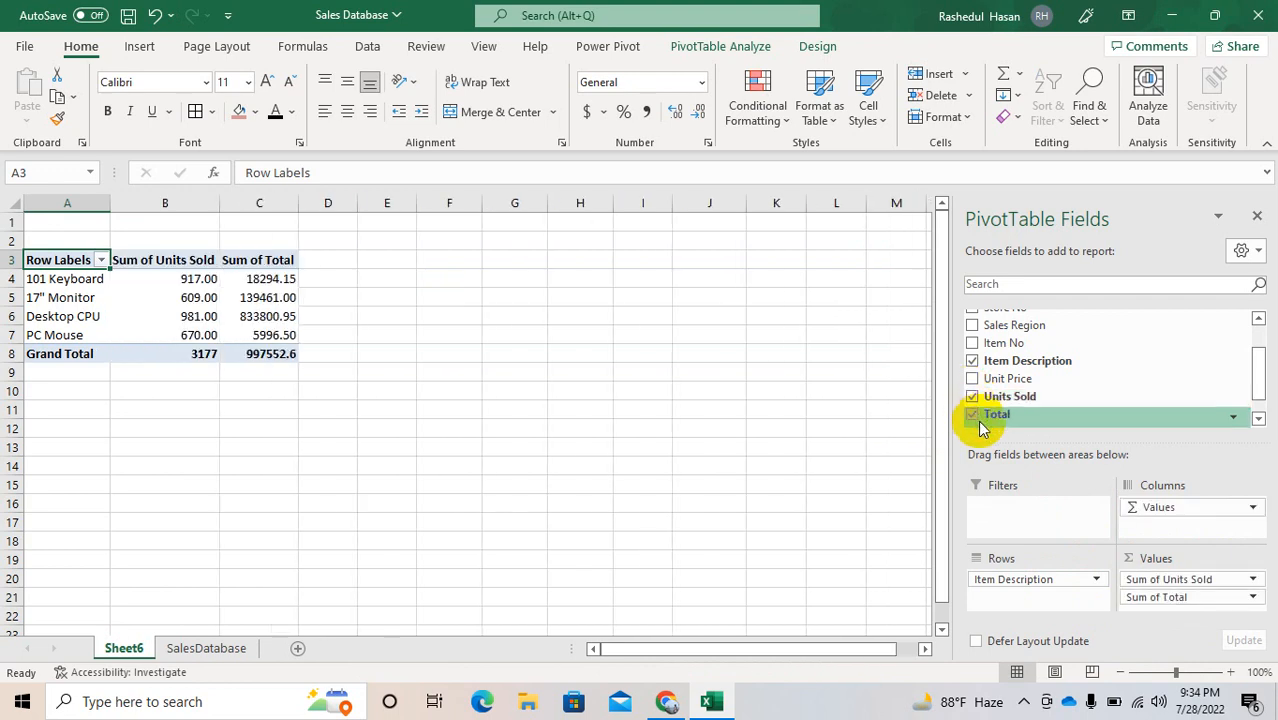
Step: Take Units Sold out of the Values area and add Total there a second time
left_click_drag(1198, 583, 1103, 373)
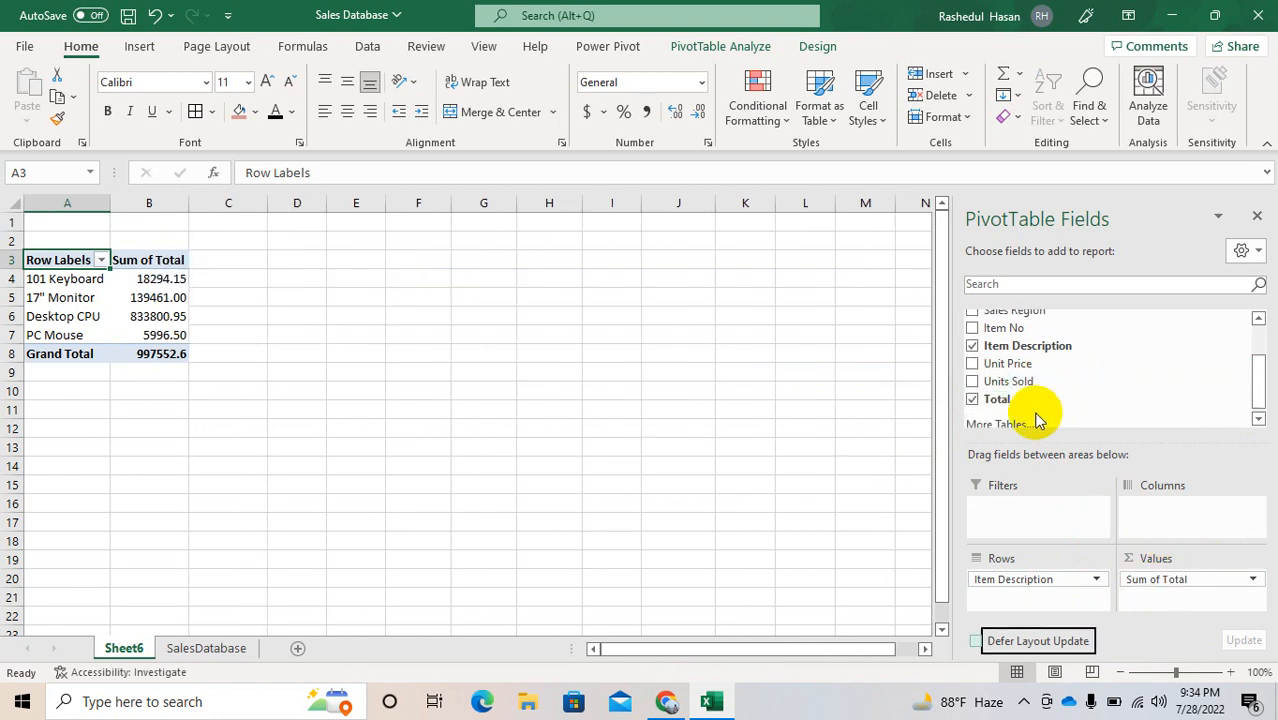
left_click_drag(997, 402, 1145, 601)
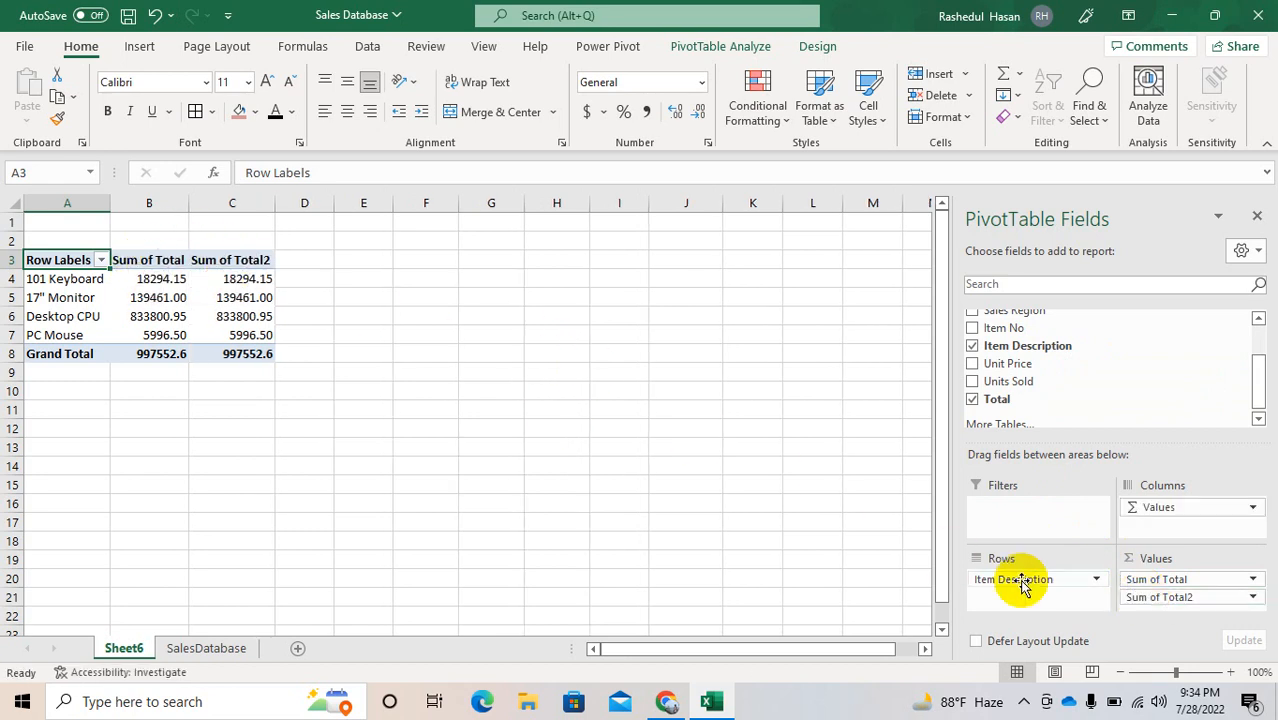
Step: Rename the Sum of Total header in B3 to "% of Sales"
left_click(152, 264)
type("% o")
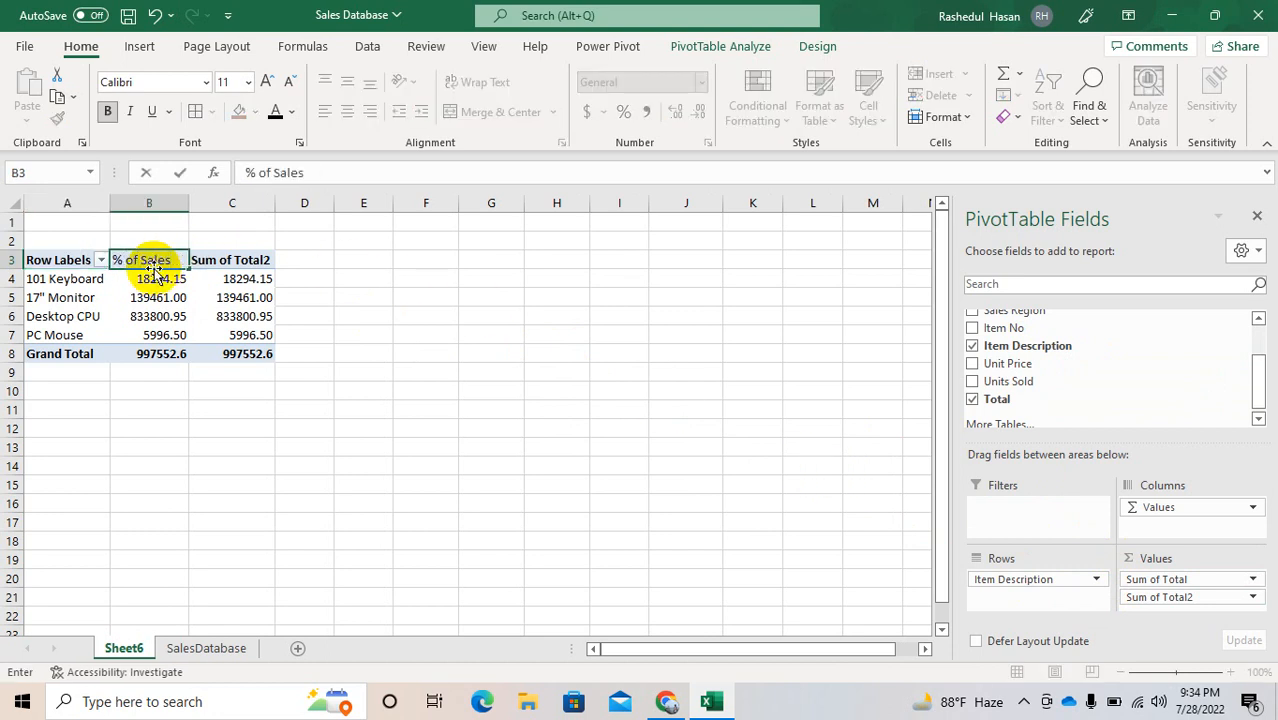
left_click(294, 386)
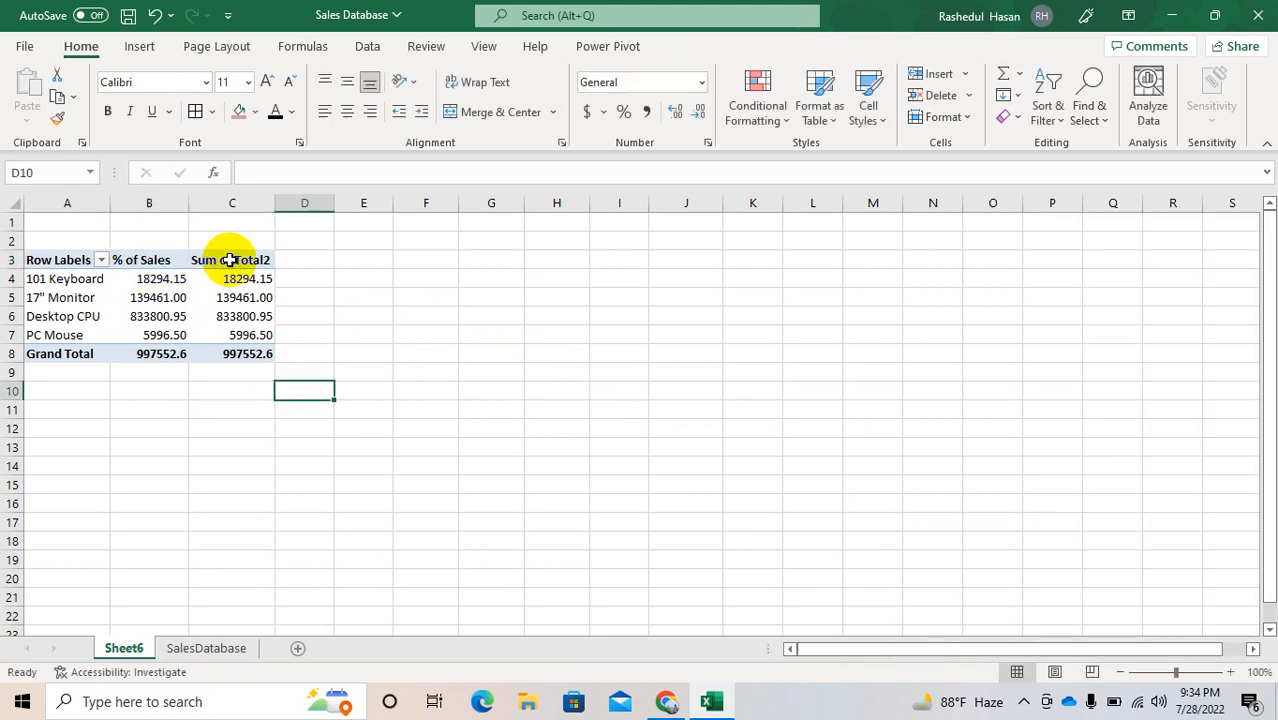
Step: Rename the Sum of Total2 header in C3 to "Product wise Sales" and autofit column C to it
left_click(229, 260)
left_click(362, 177)
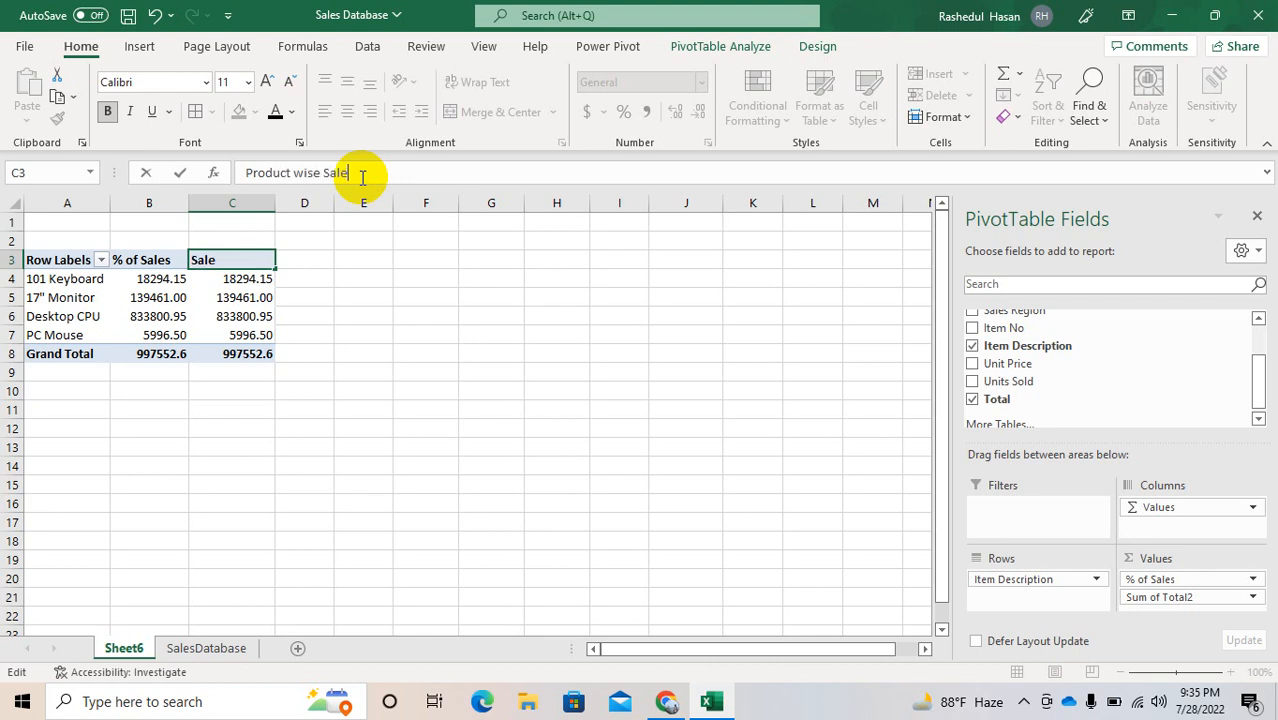
key("Return")
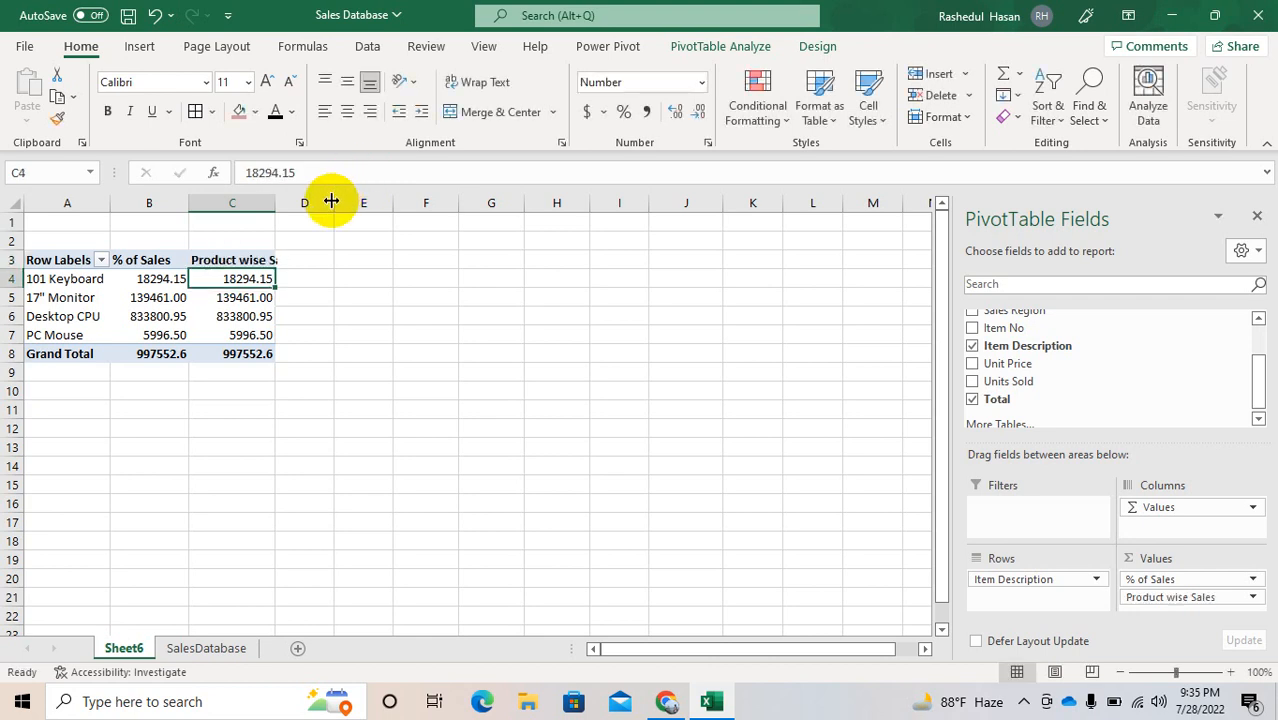
double_click(276, 200)
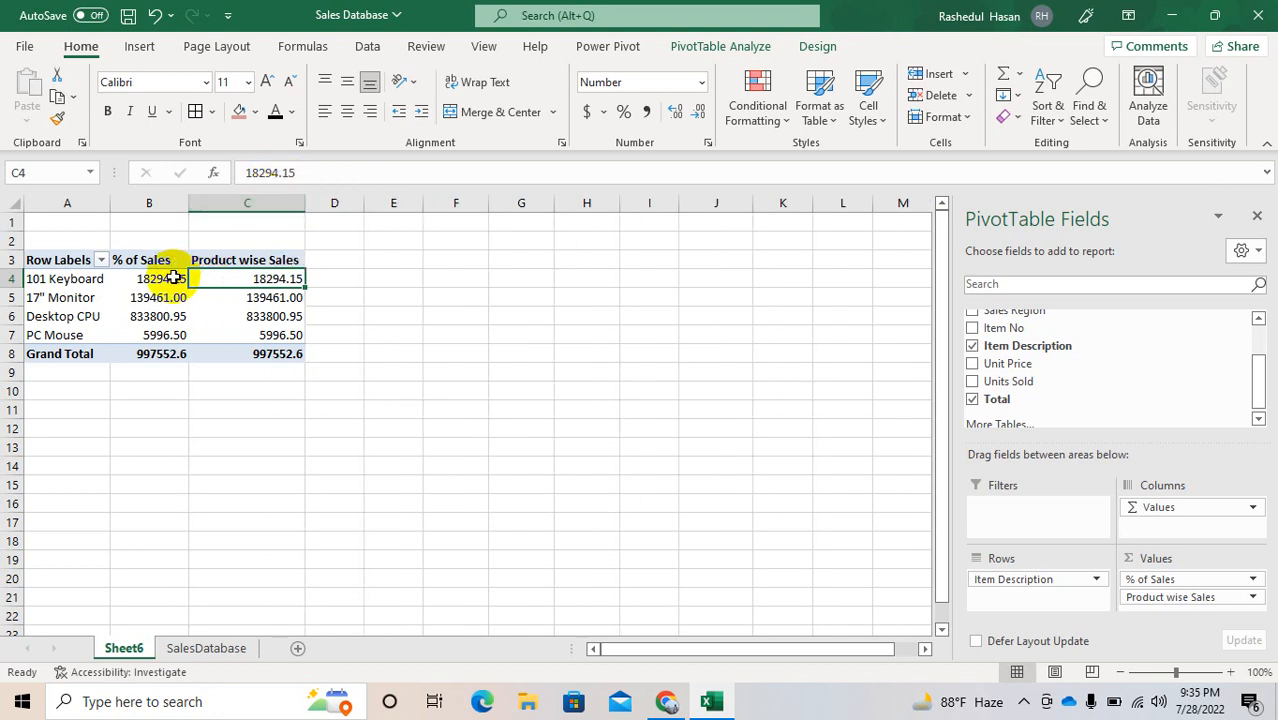
Step: Set the % of Sales value field to show its values as % of Grand Total
left_click(1226, 580)
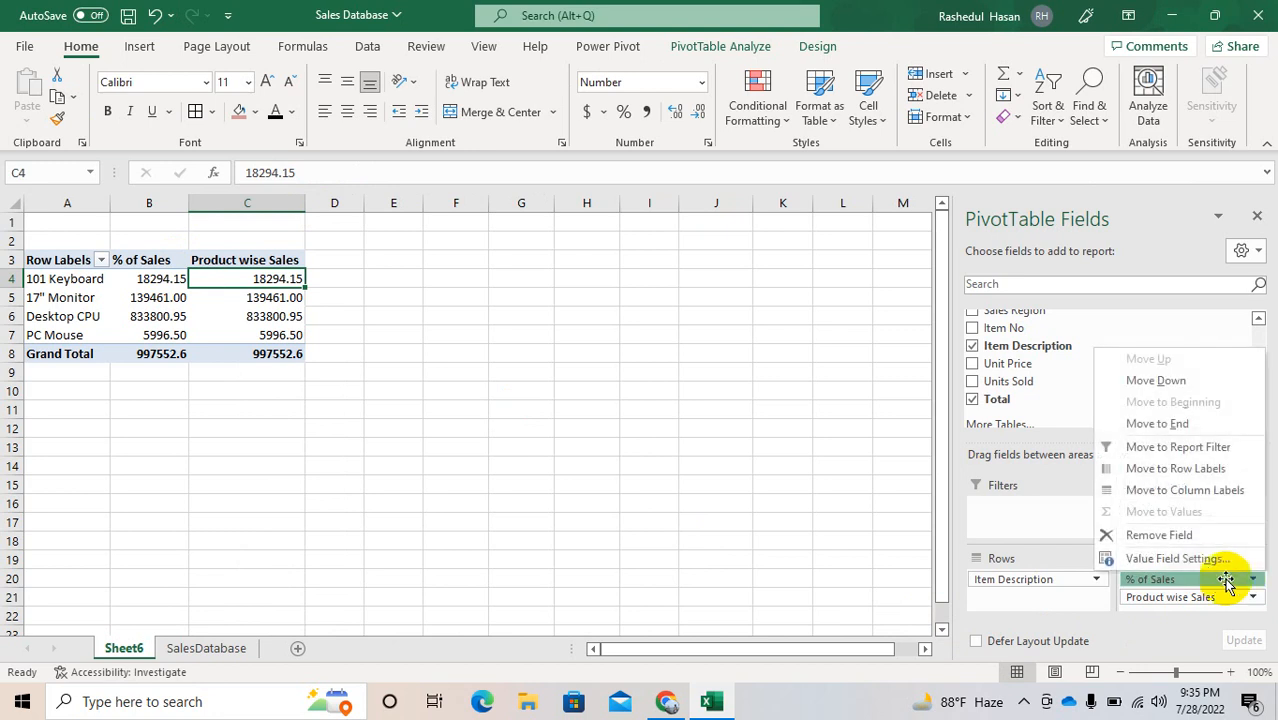
left_click(1196, 561)
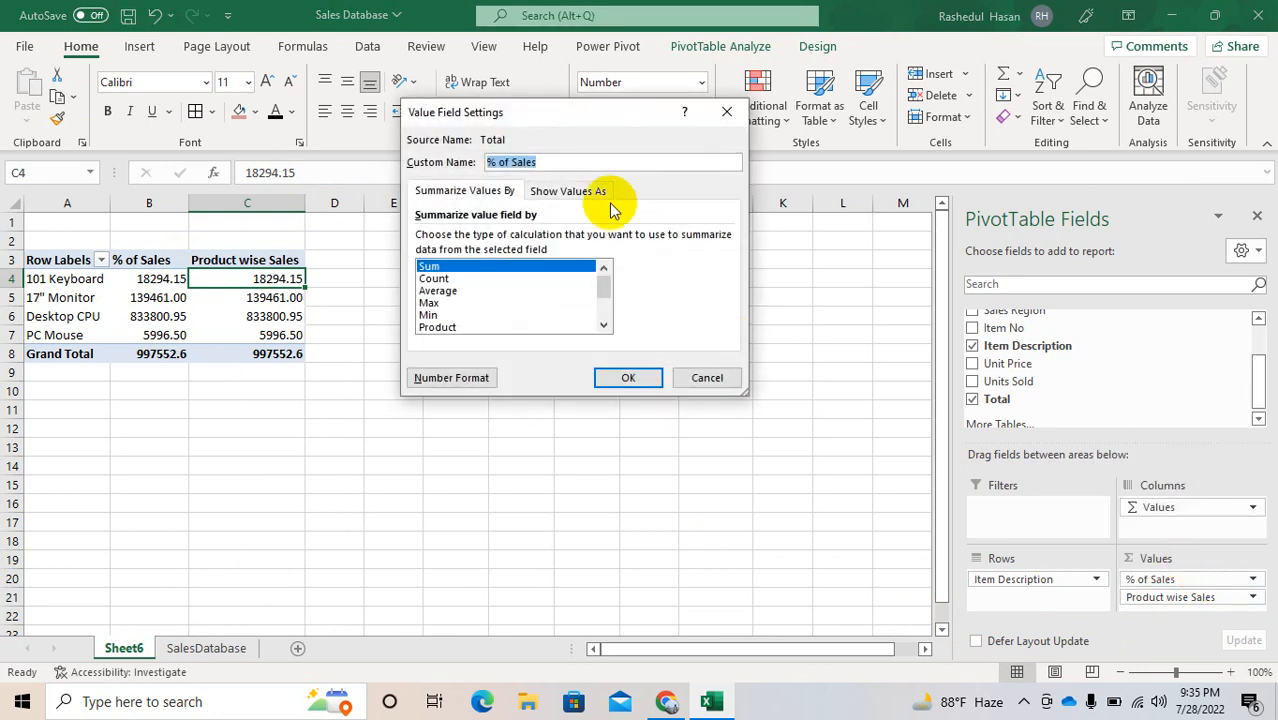
left_click(557, 193)
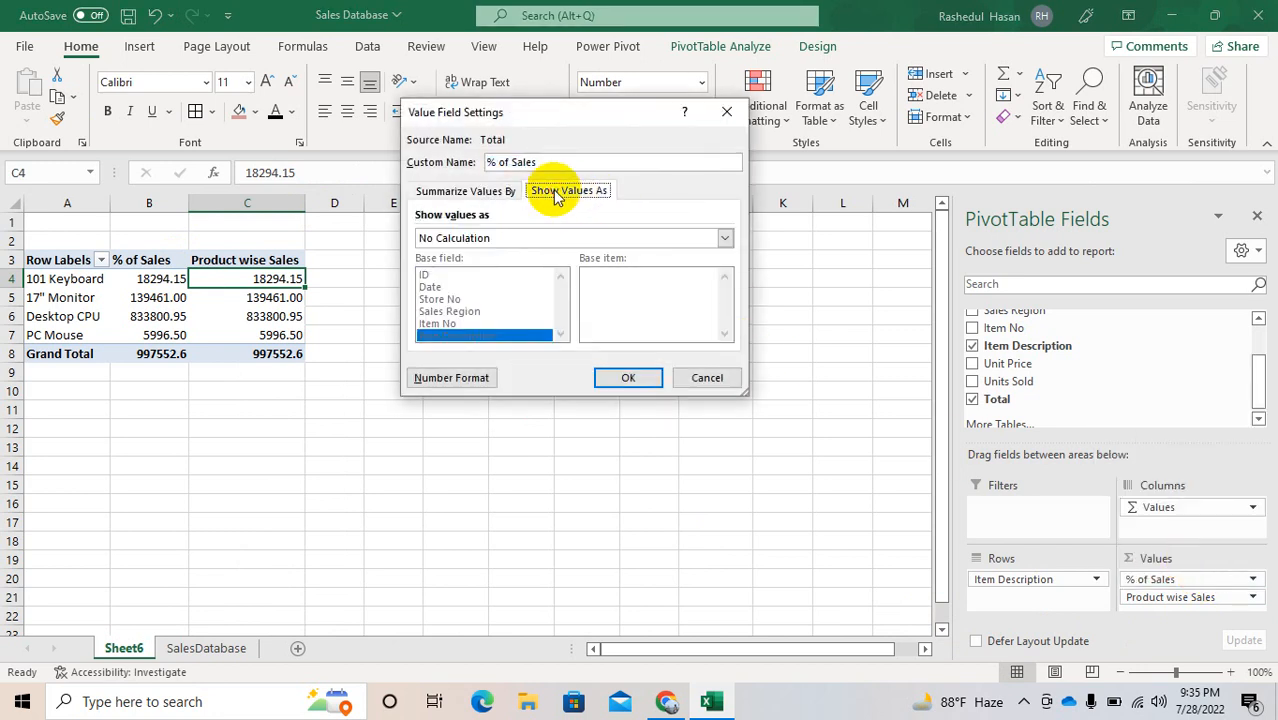
left_click(551, 236)
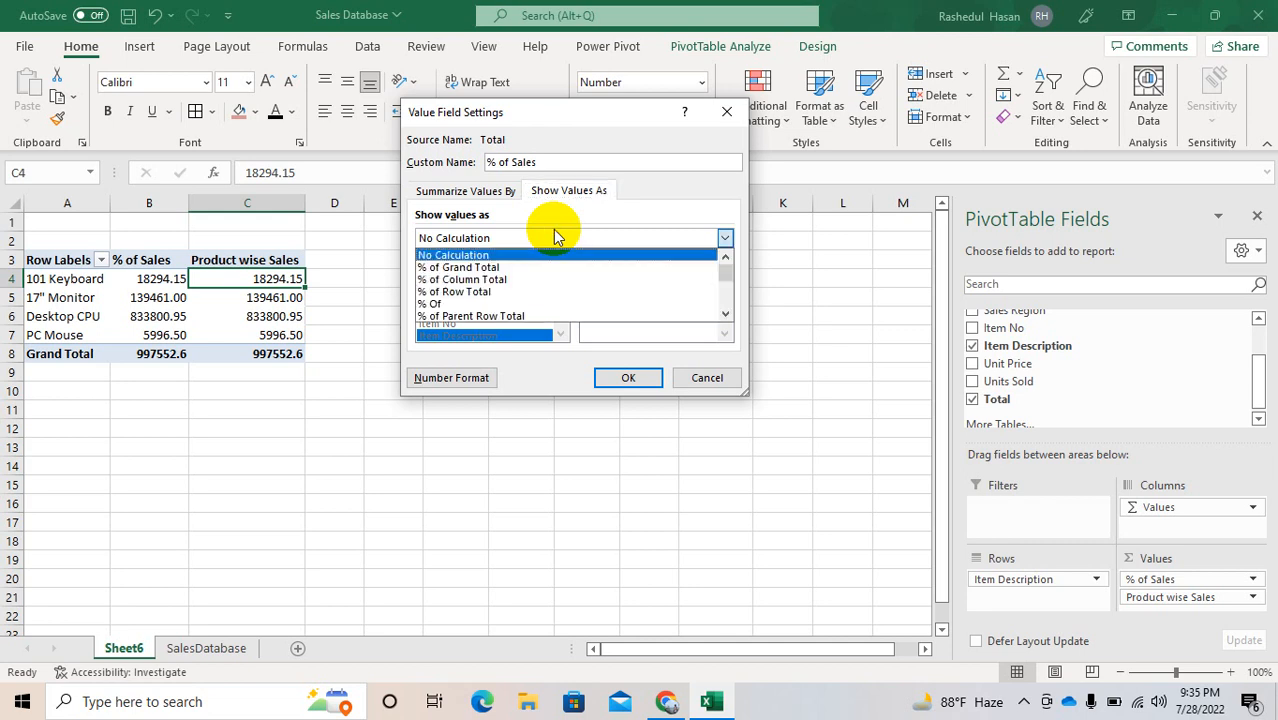
left_click(483, 268)
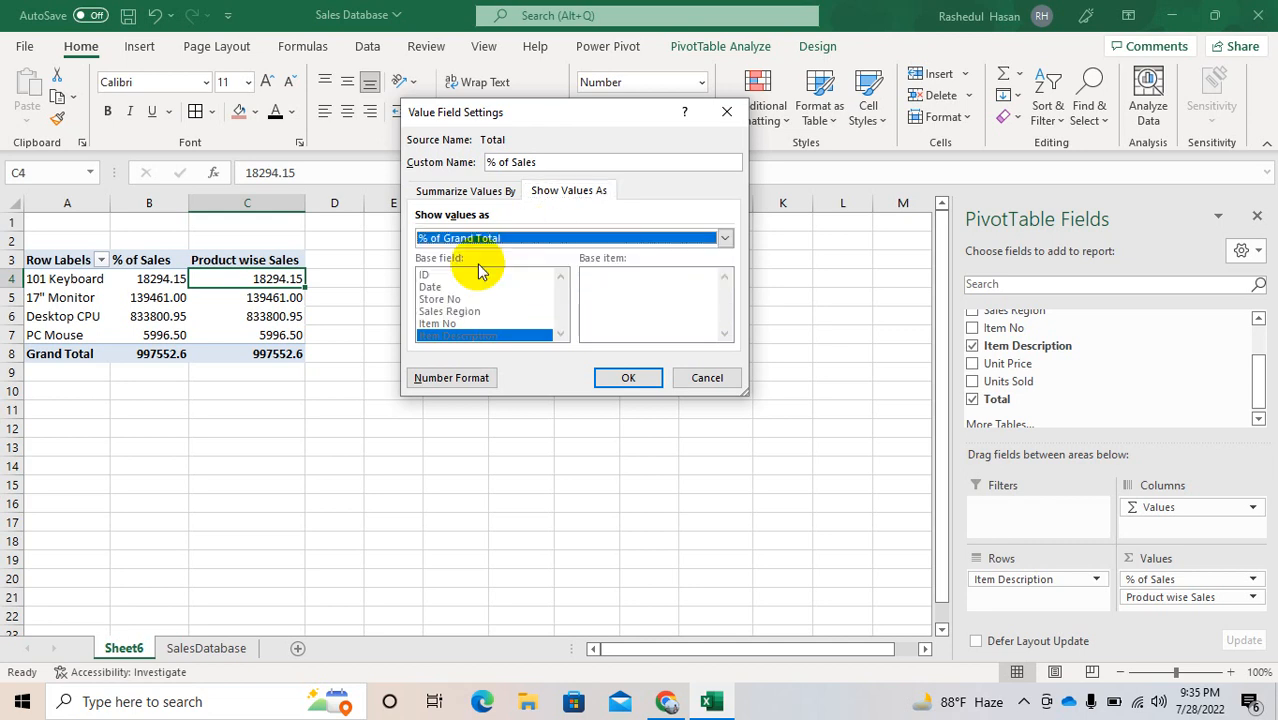
left_click(630, 377)
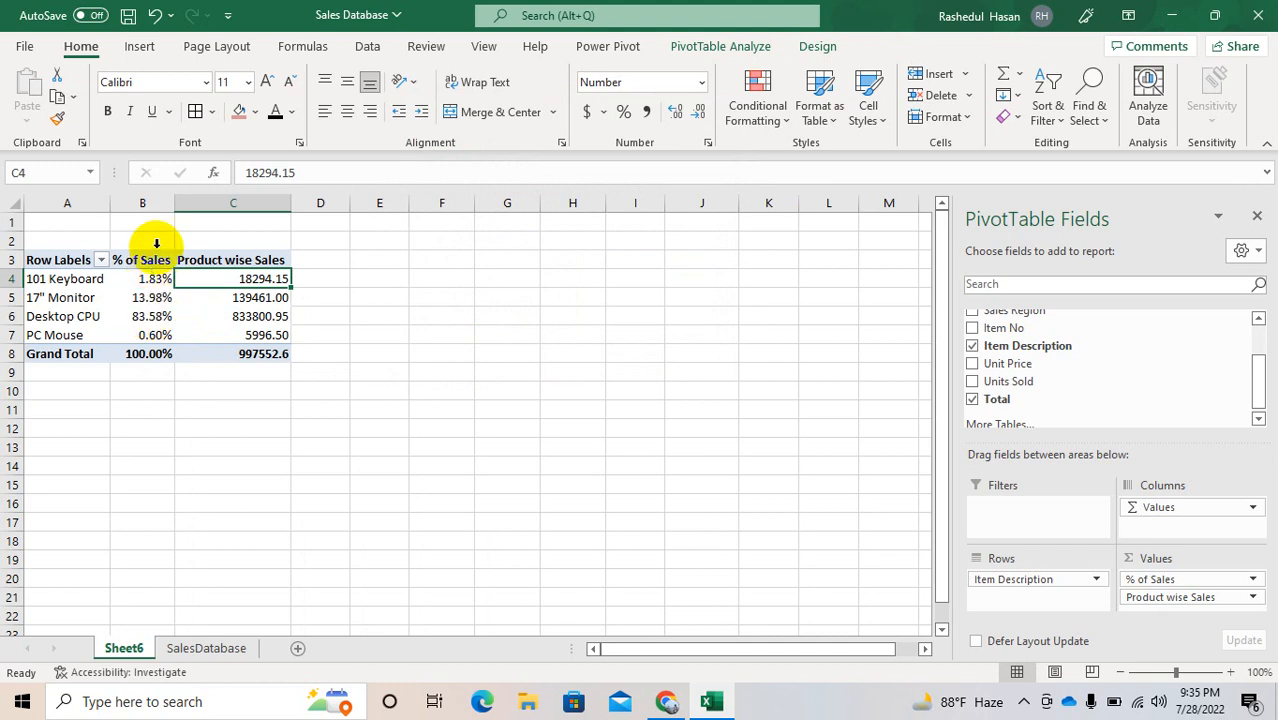
Step: Remove % of Sales from the Values area and add Sales Region to the Columns area
left_click_drag(1148, 586, 1104, 354)
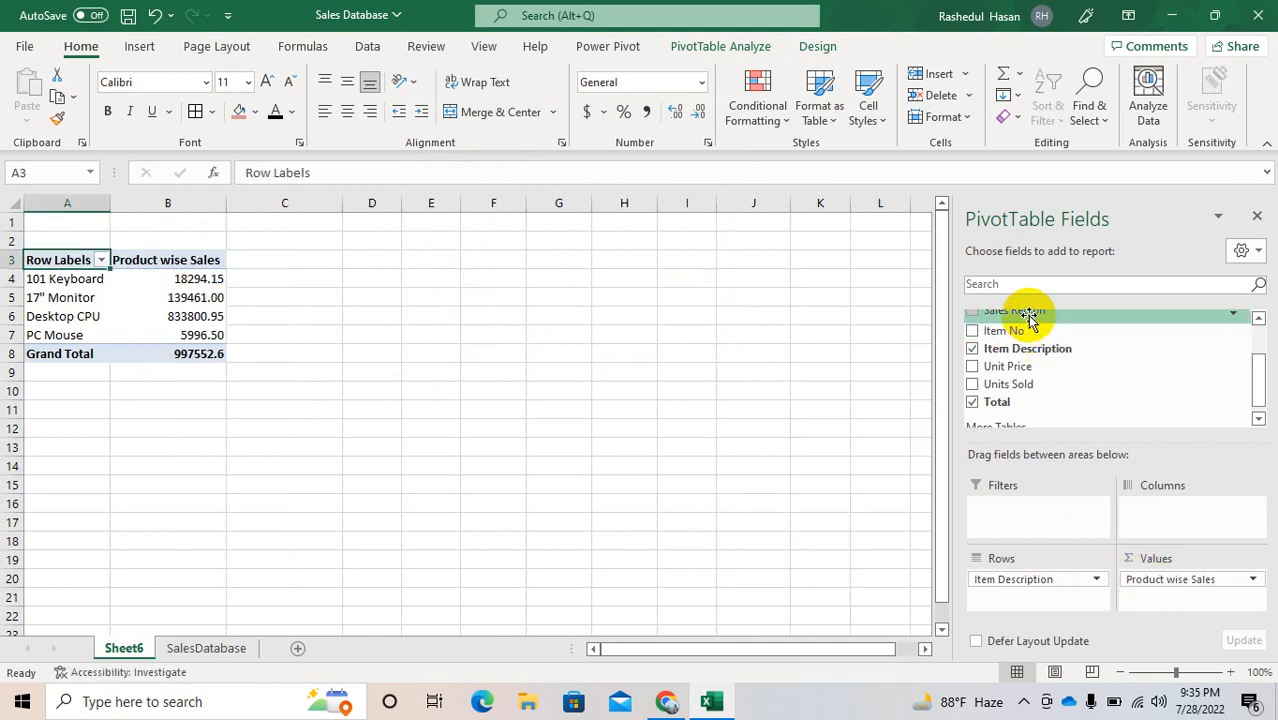
left_click_drag(1027, 314, 1163, 537)
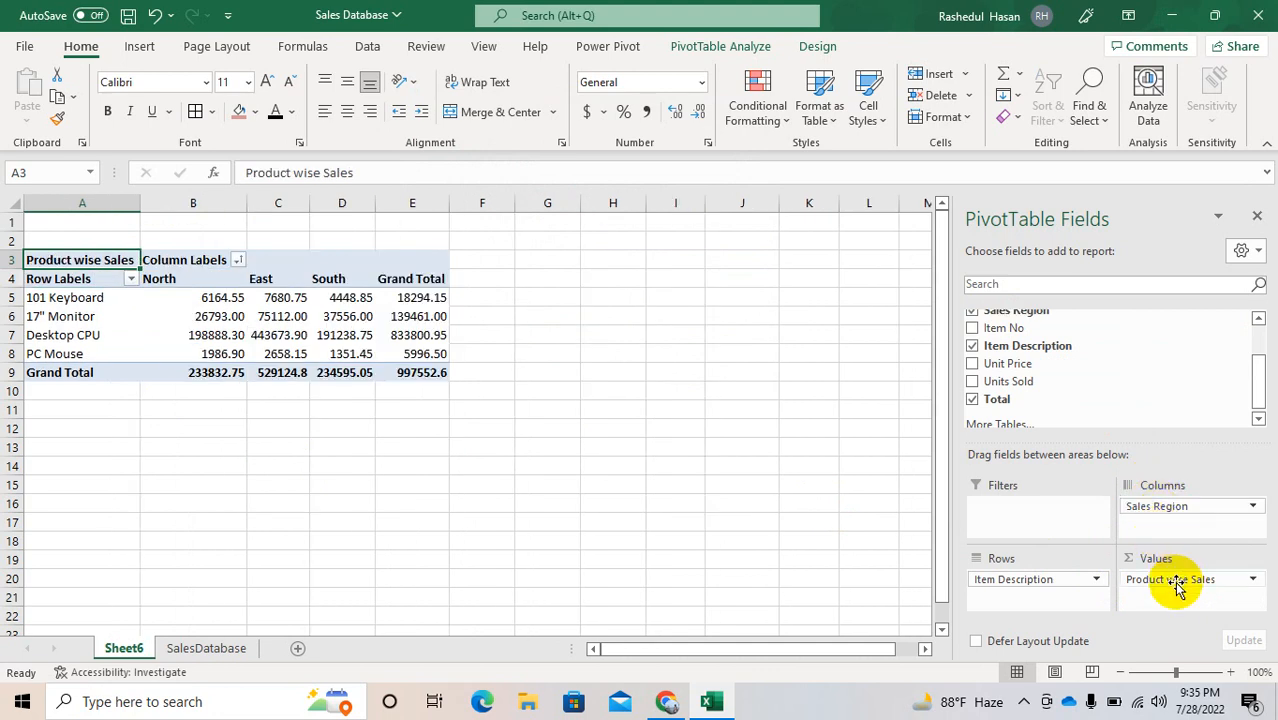
Step: Set the Product wise Sales value field to show its values as % of Column Total
left_click(1168, 580)
left_click(1152, 566)
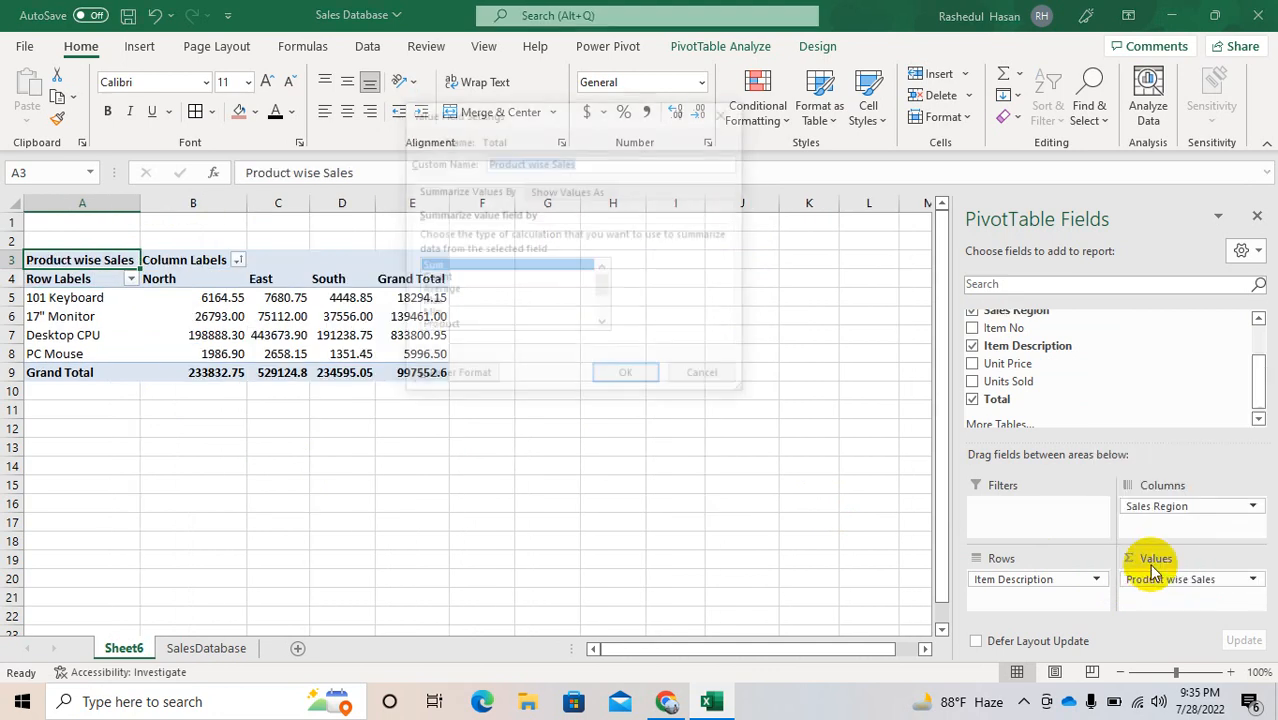
left_click(567, 191)
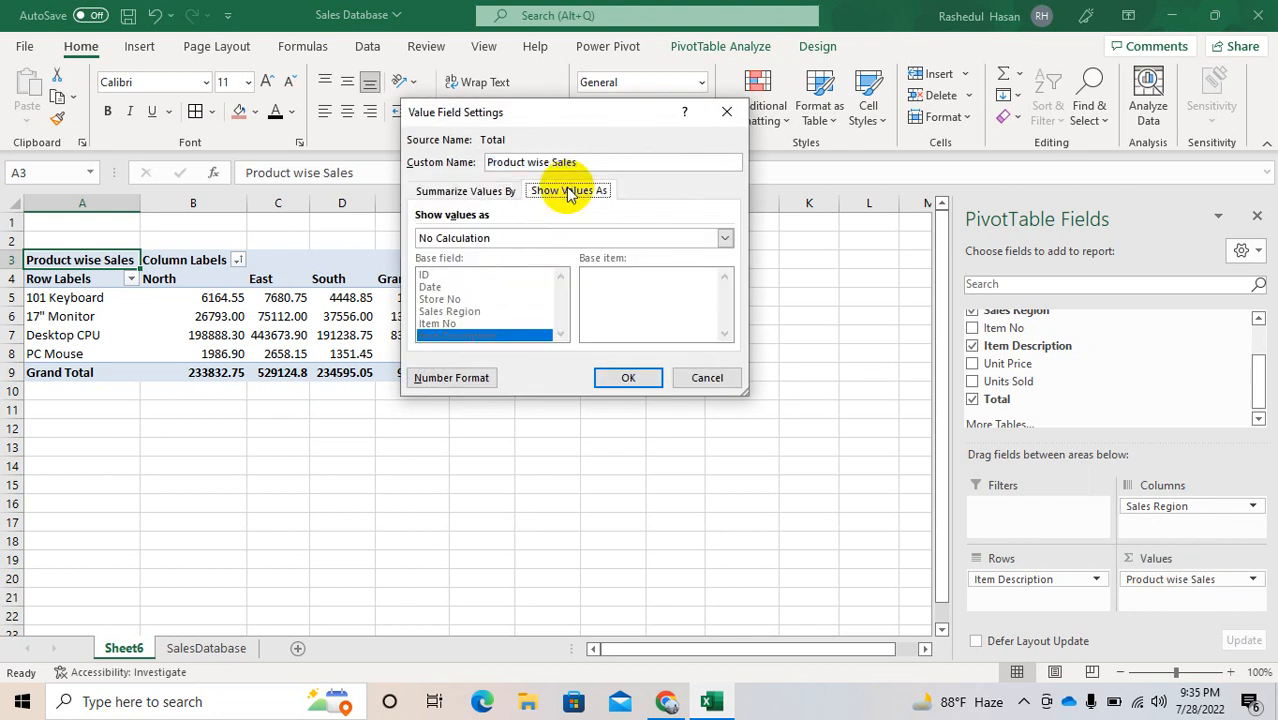
left_click(504, 243)
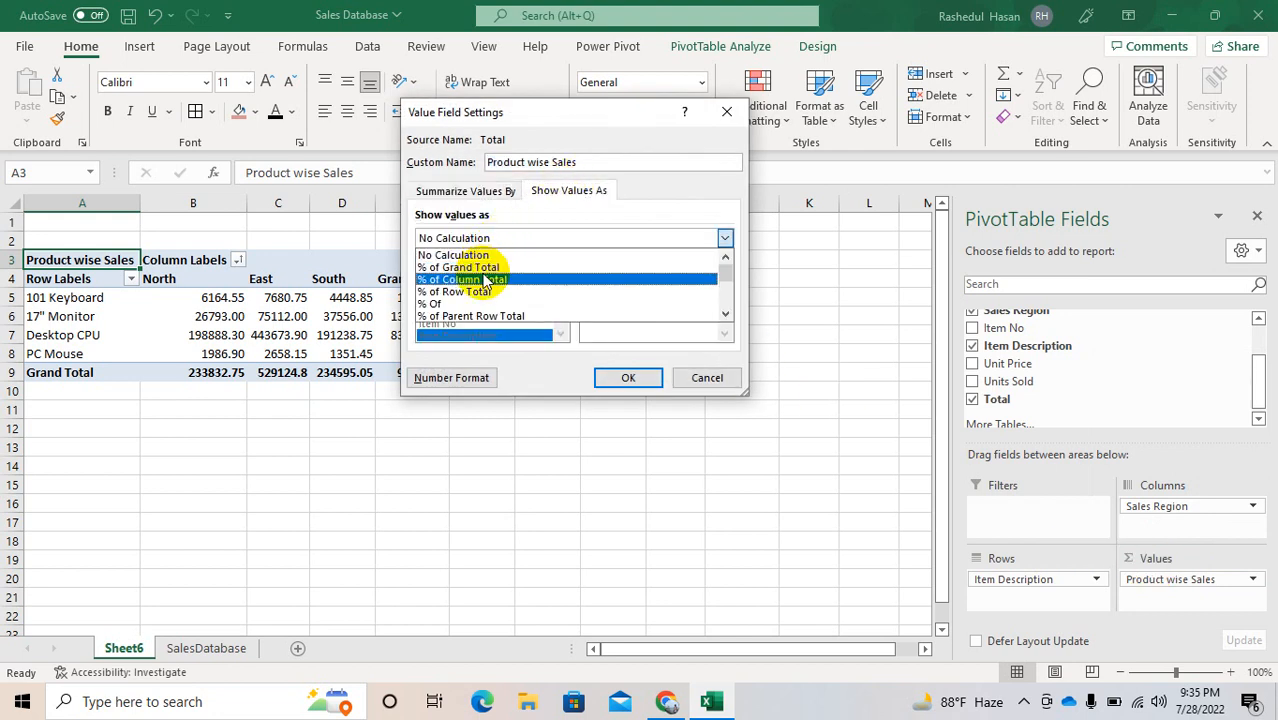
left_click(486, 280)
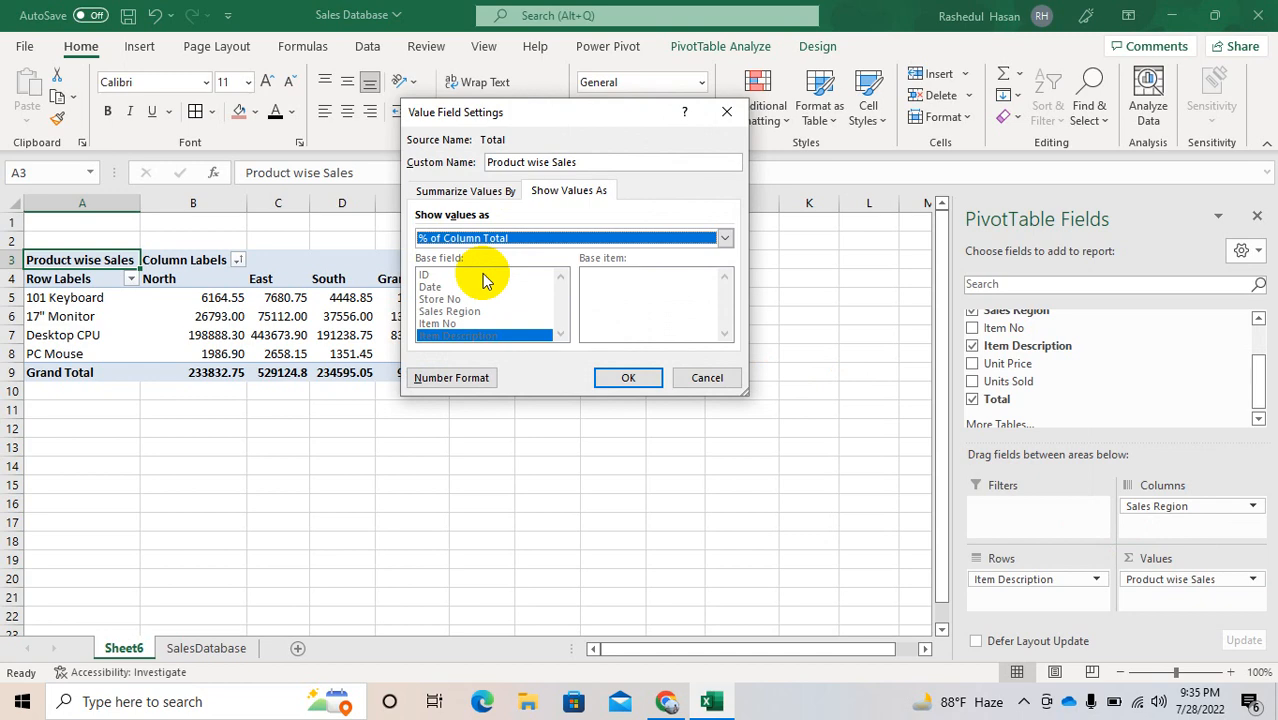
left_click(624, 377)
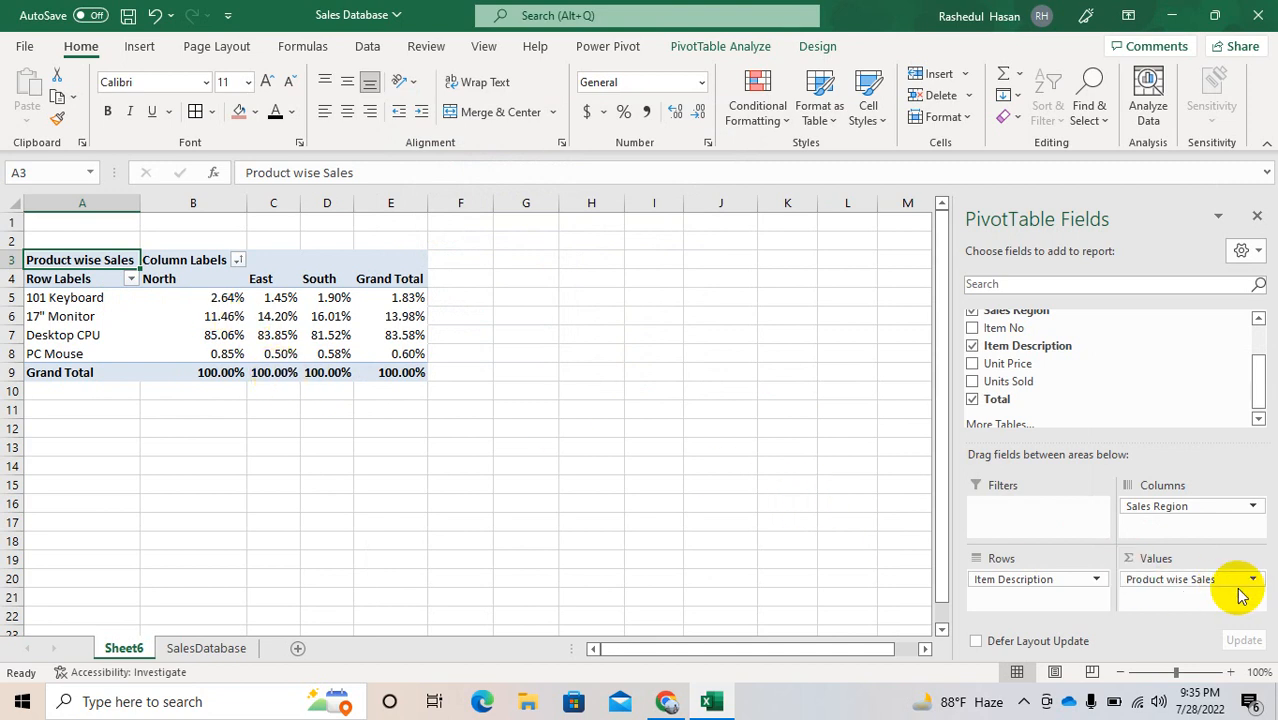
Step: Set the Product wise Sales value field to show its values as % of Row Total
left_click(1208, 578)
left_click(1175, 558)
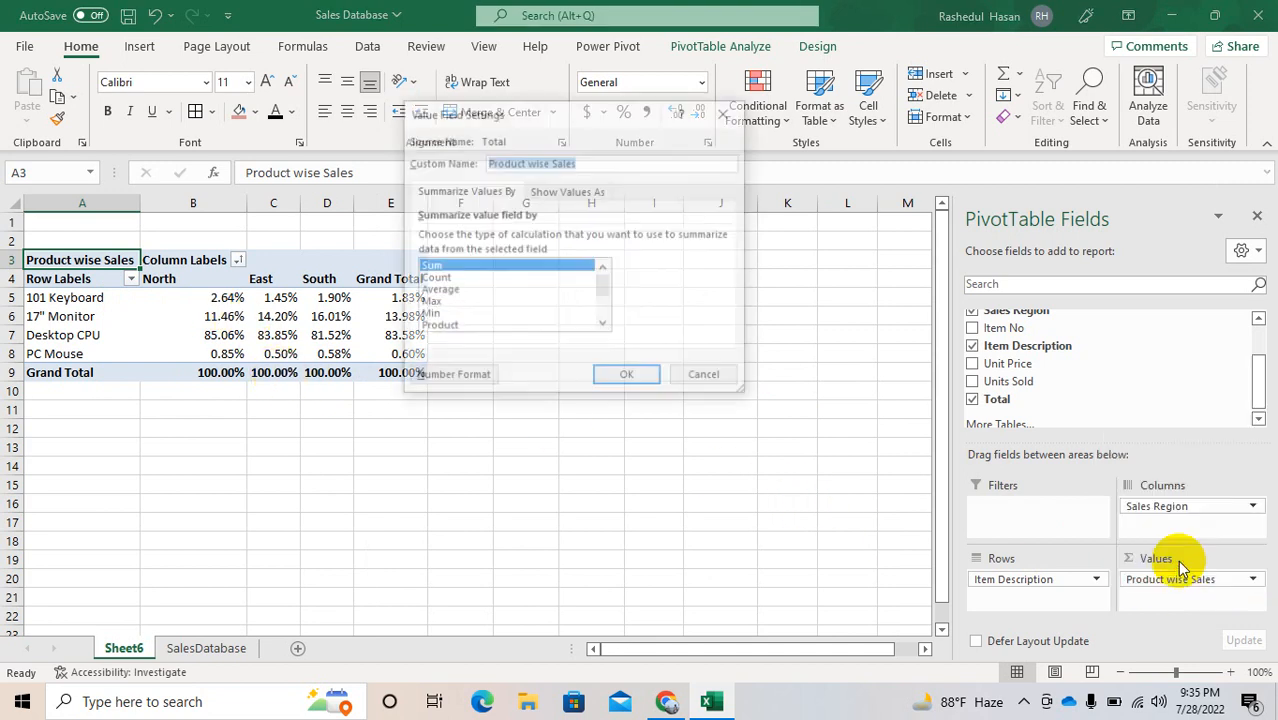
left_click(551, 192)
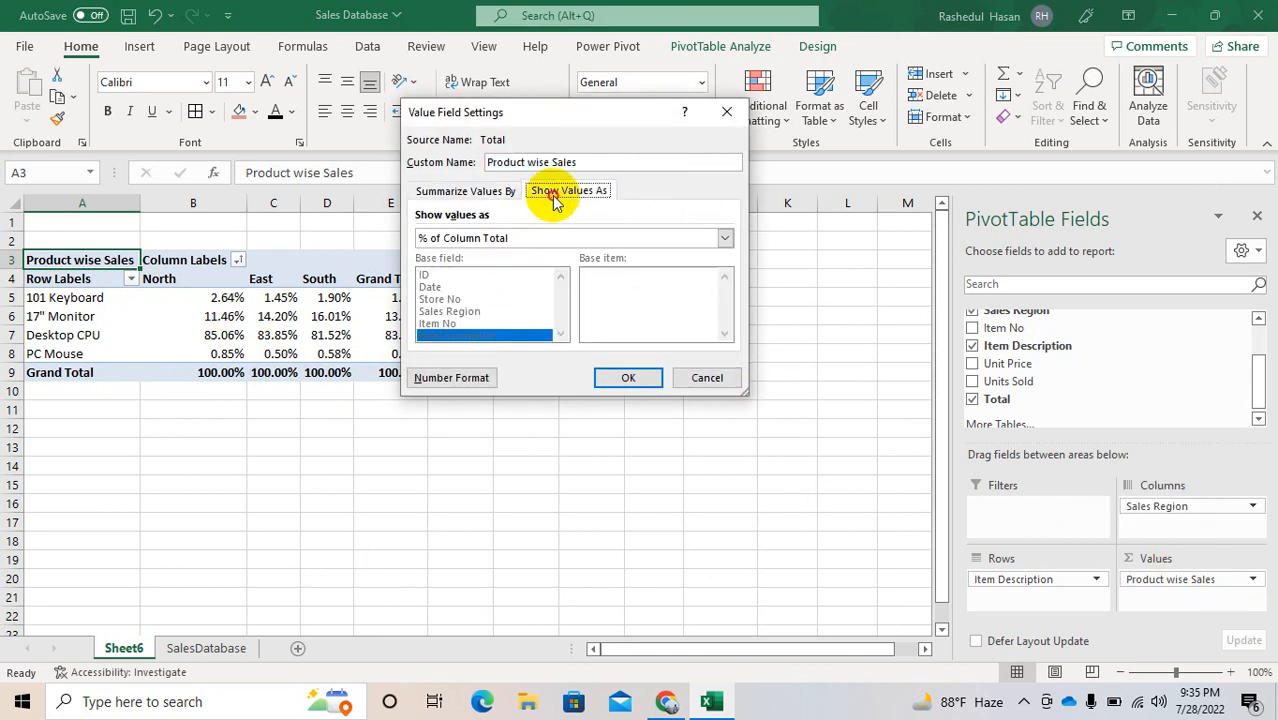
left_click(464, 238)
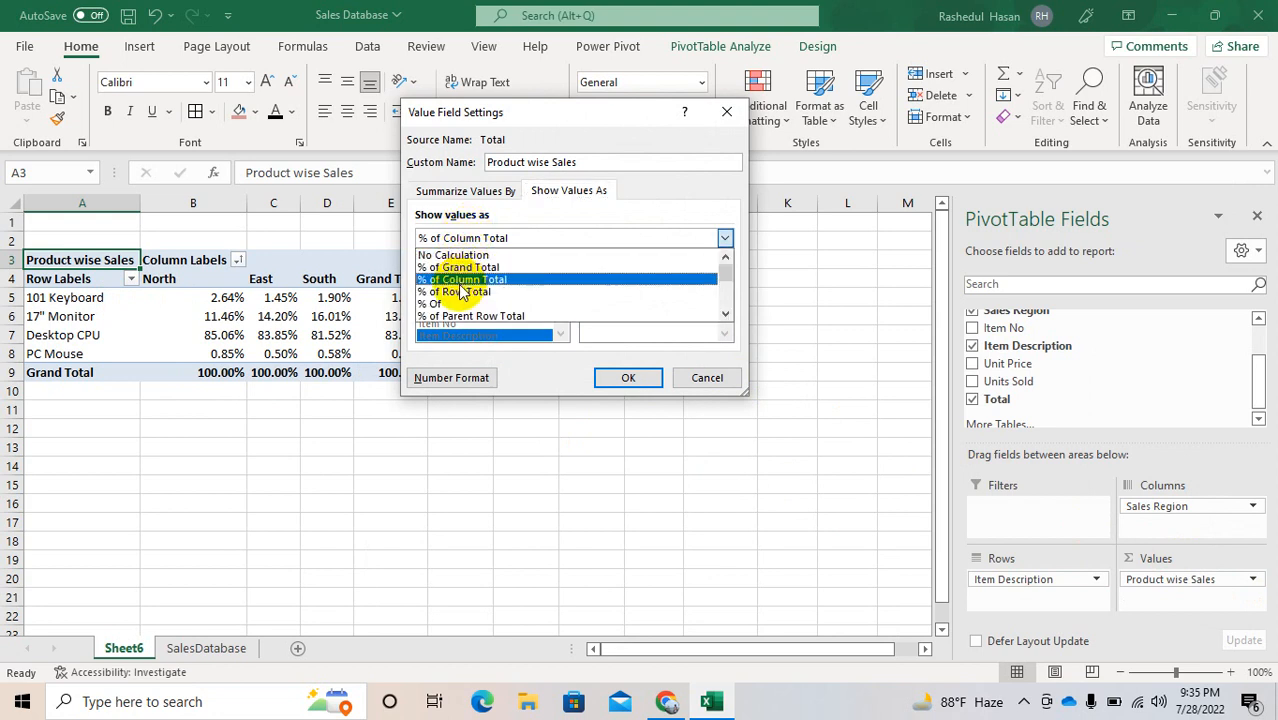
left_click(462, 291)
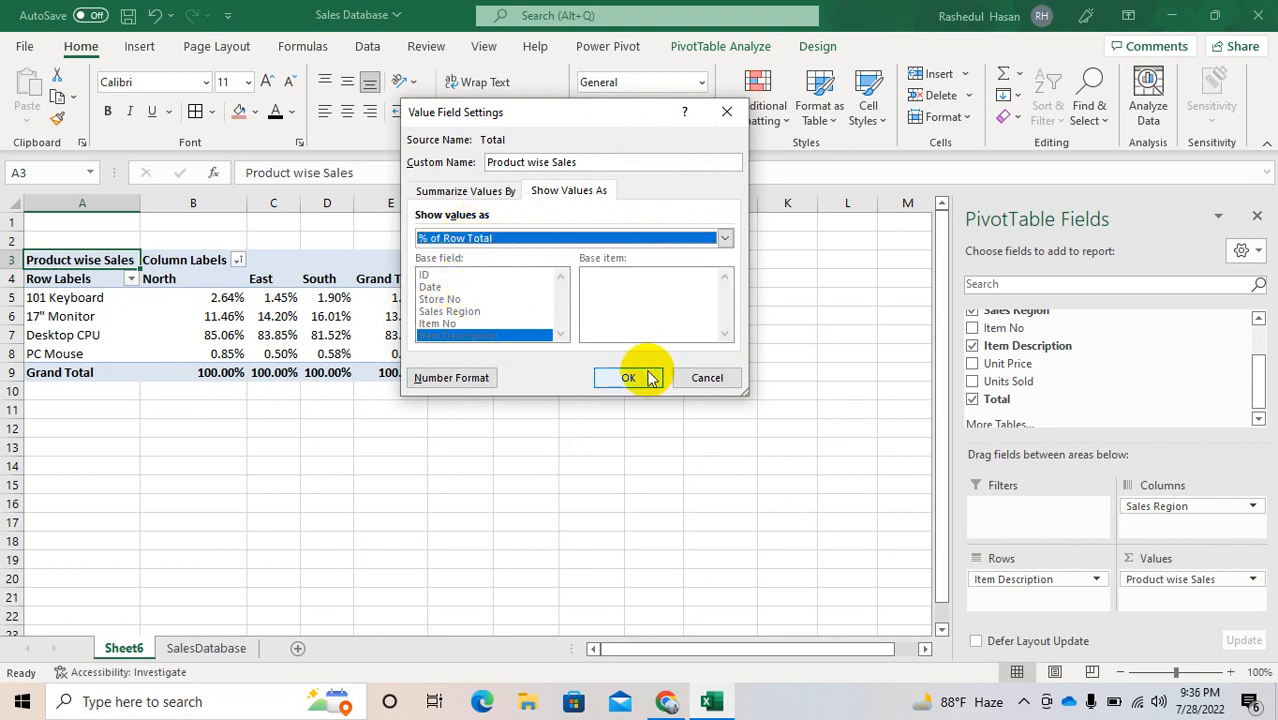
left_click(629, 378)
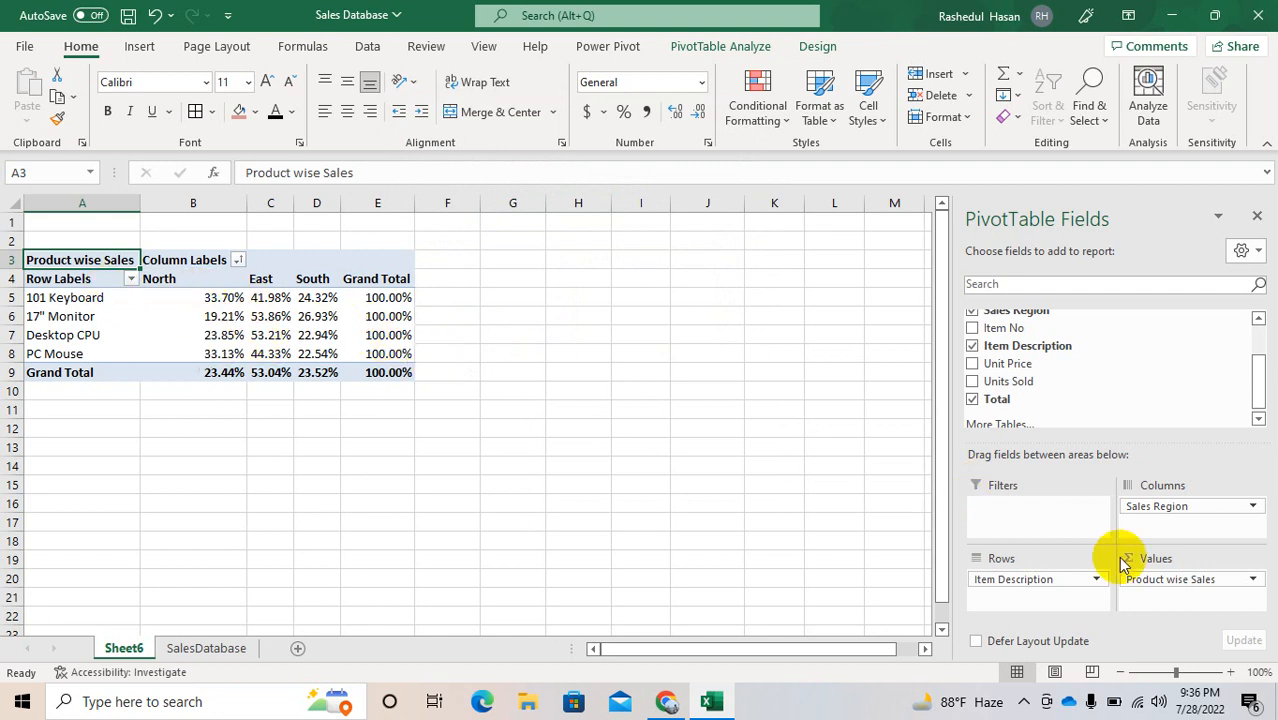
Step: Show the Product wise Sales values as % Of the PC Mouse base item in the Item Description field
left_click(1140, 578)
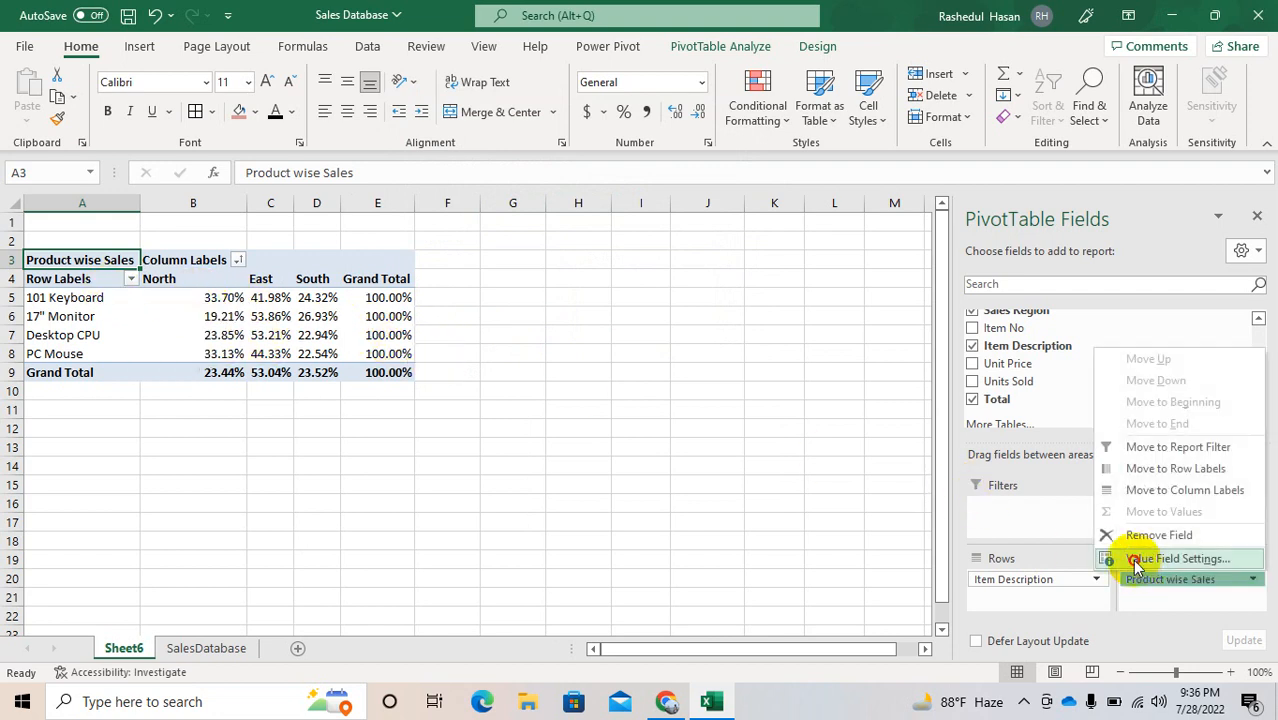
left_click(1160, 559)
left_click(577, 200)
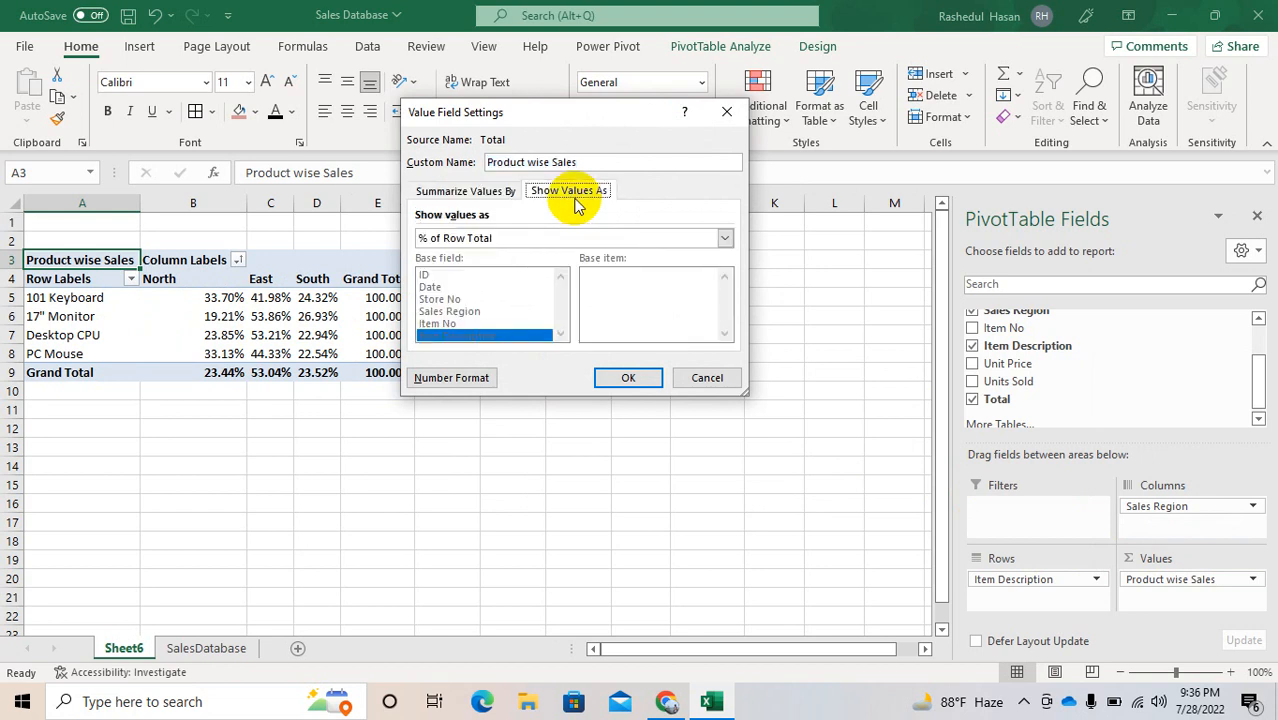
left_click(483, 238)
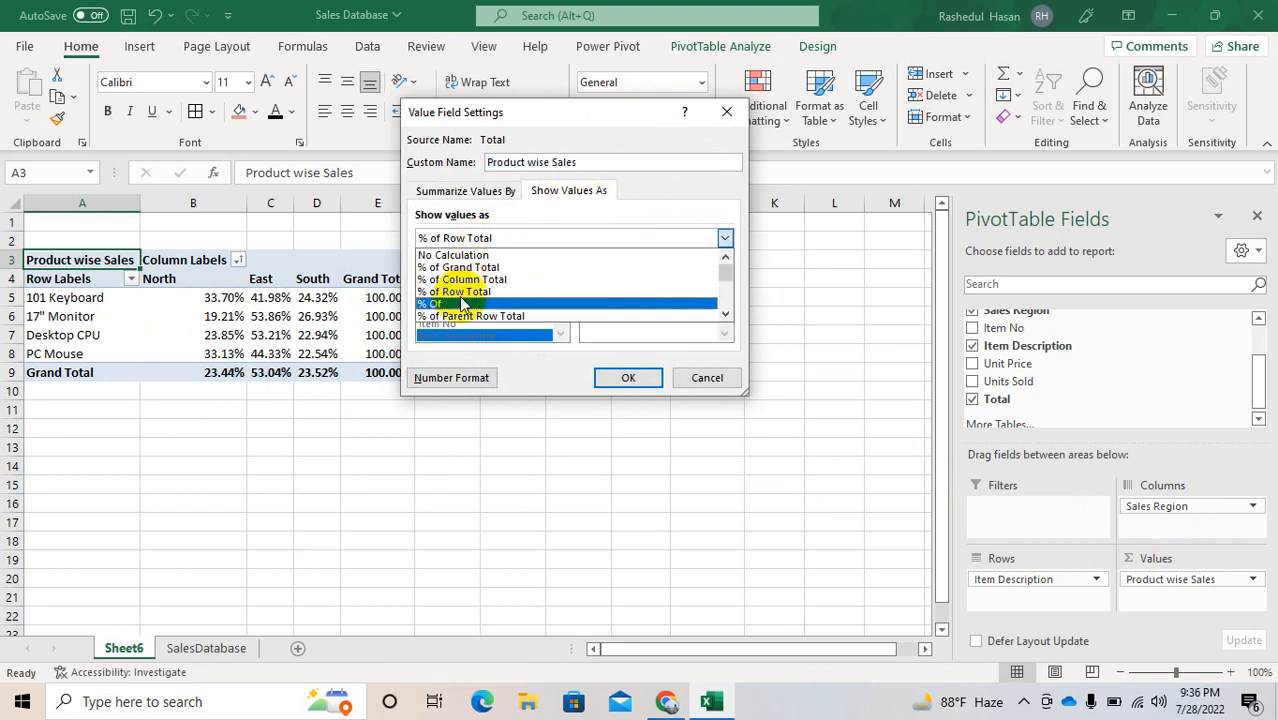
left_click(460, 305)
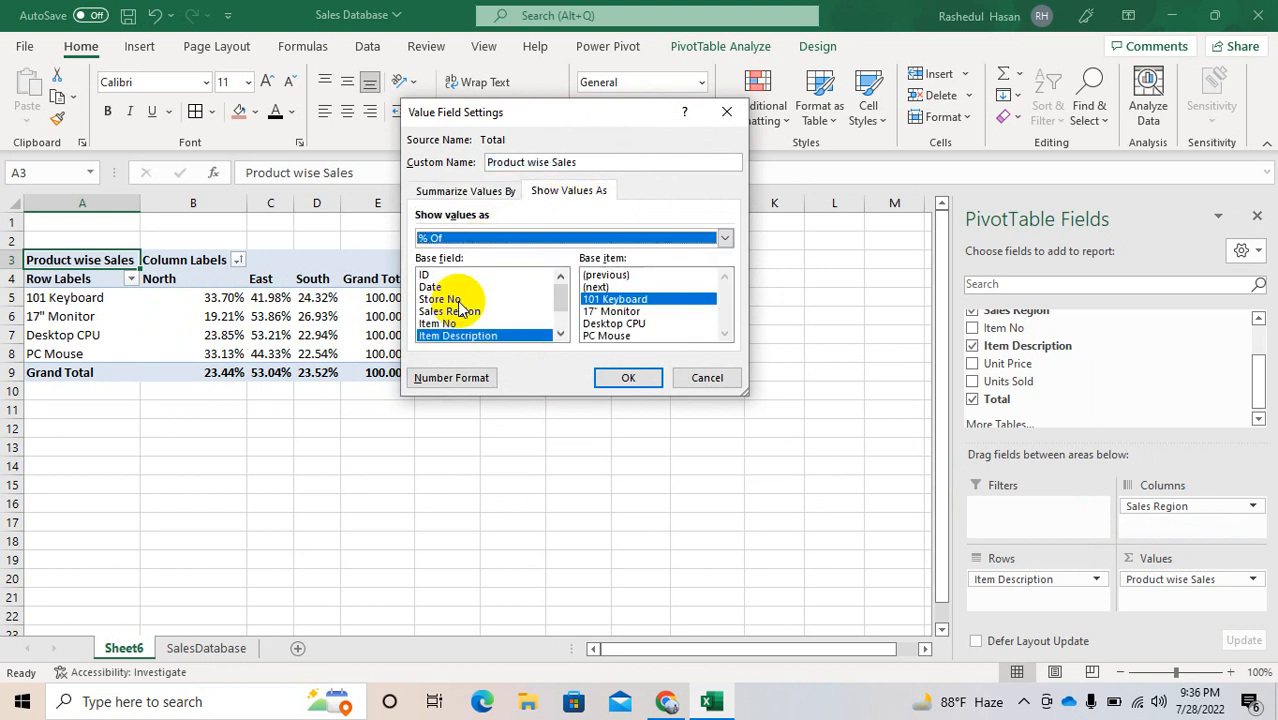
double_click(597, 336)
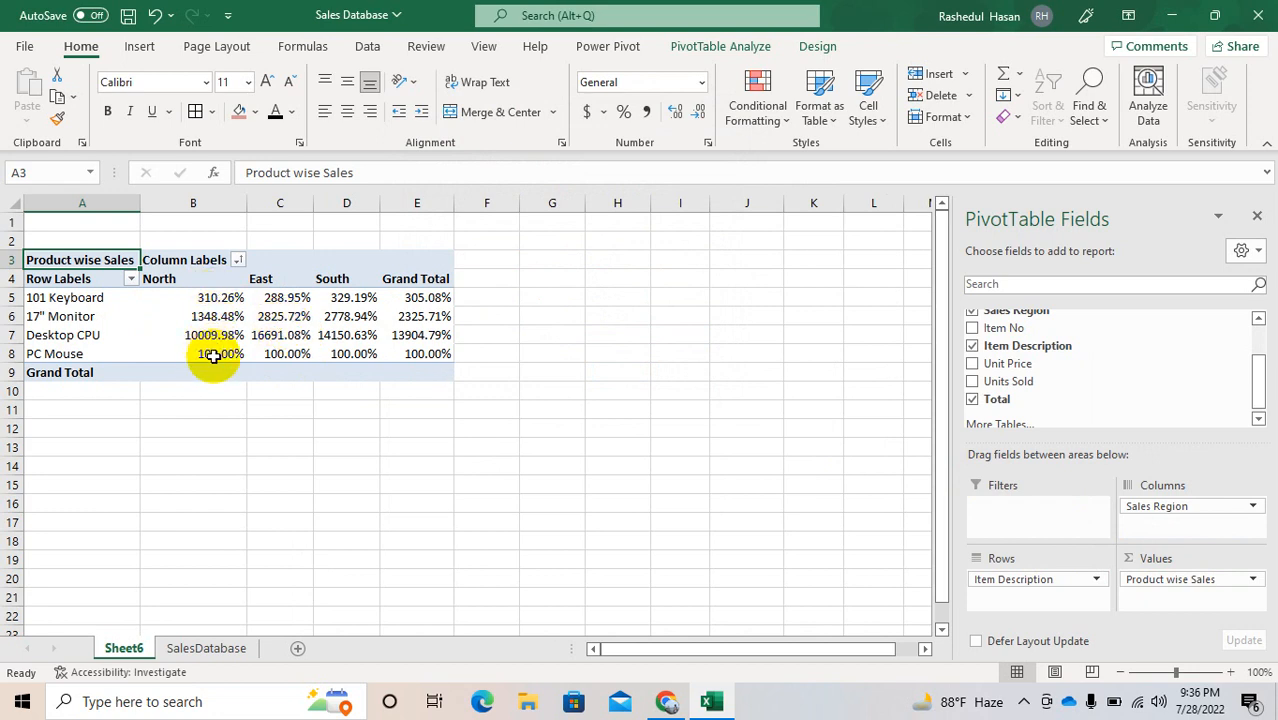
Step: Set the Product wise Sales value field to show its values as % of Parent Row Total
left_click(1173, 582)
left_click(1158, 556)
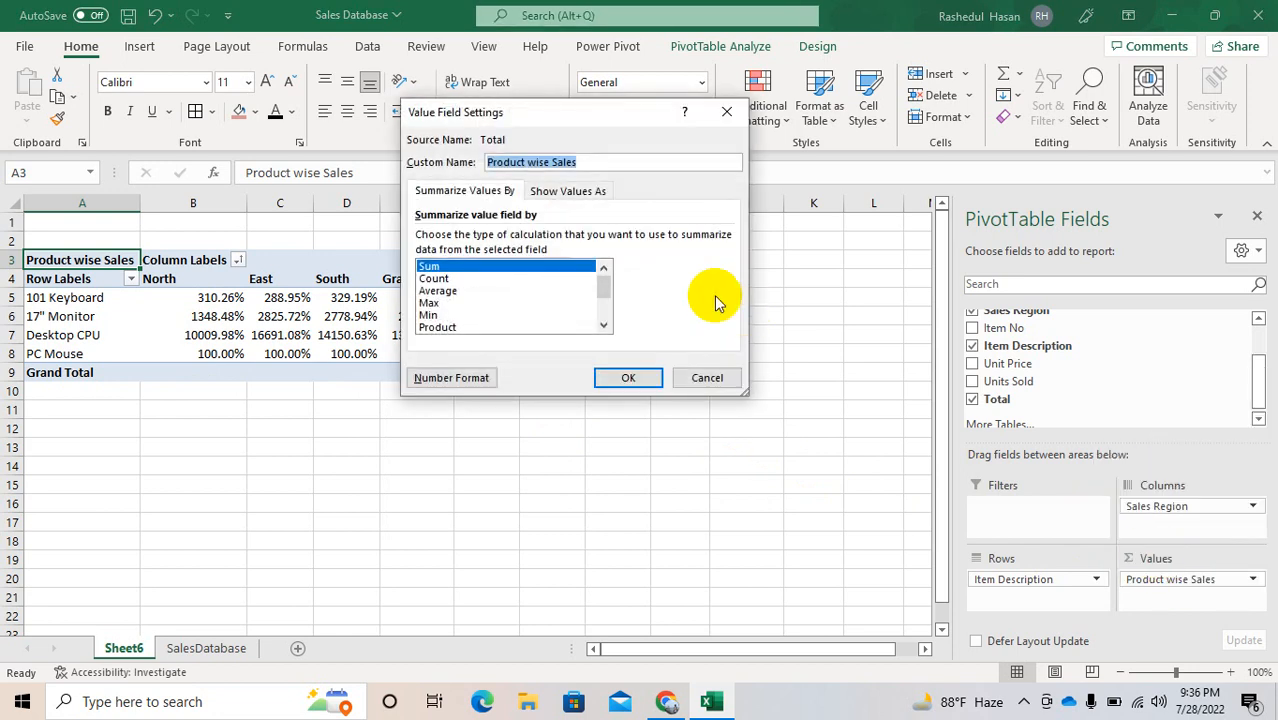
left_click(545, 190)
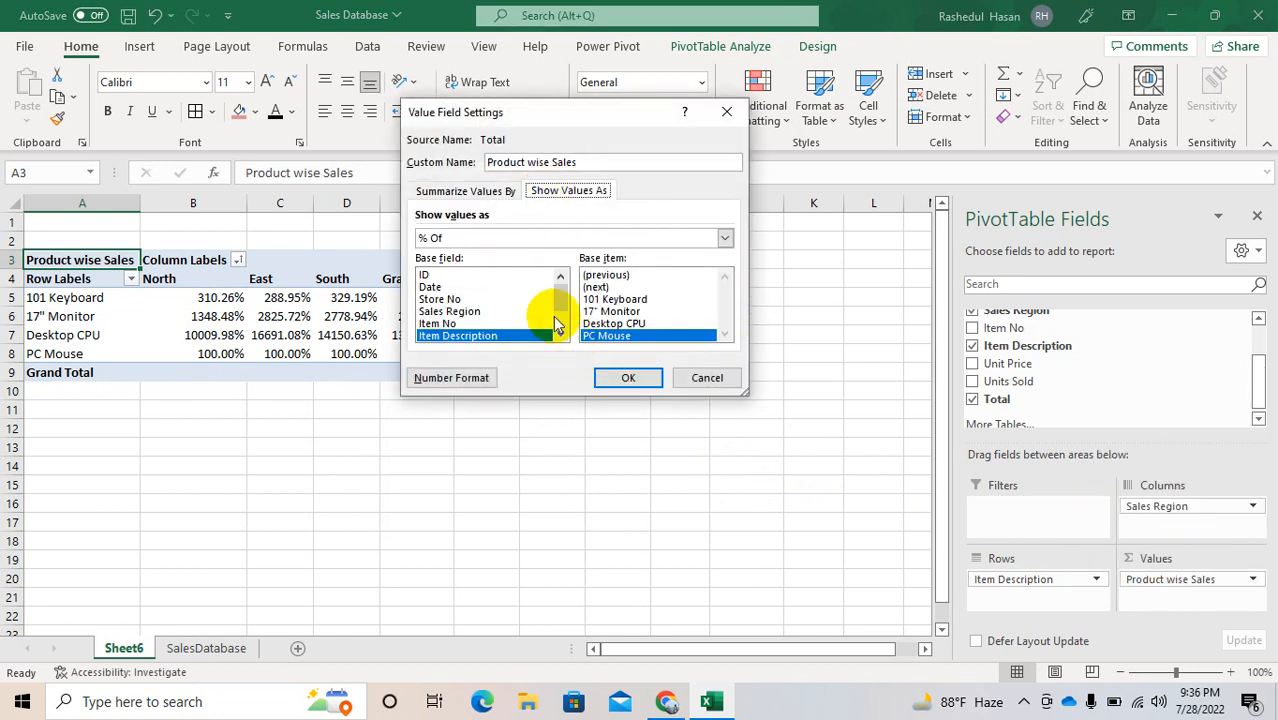
left_click(497, 240)
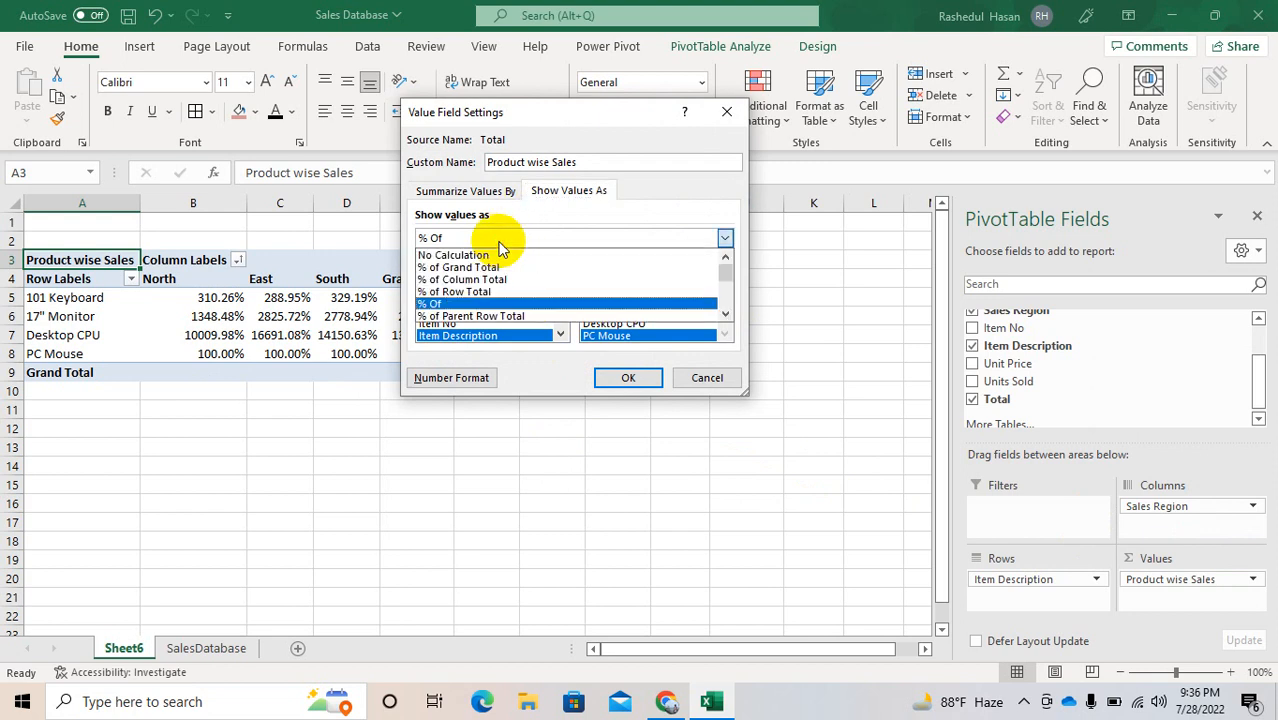
left_click(487, 318)
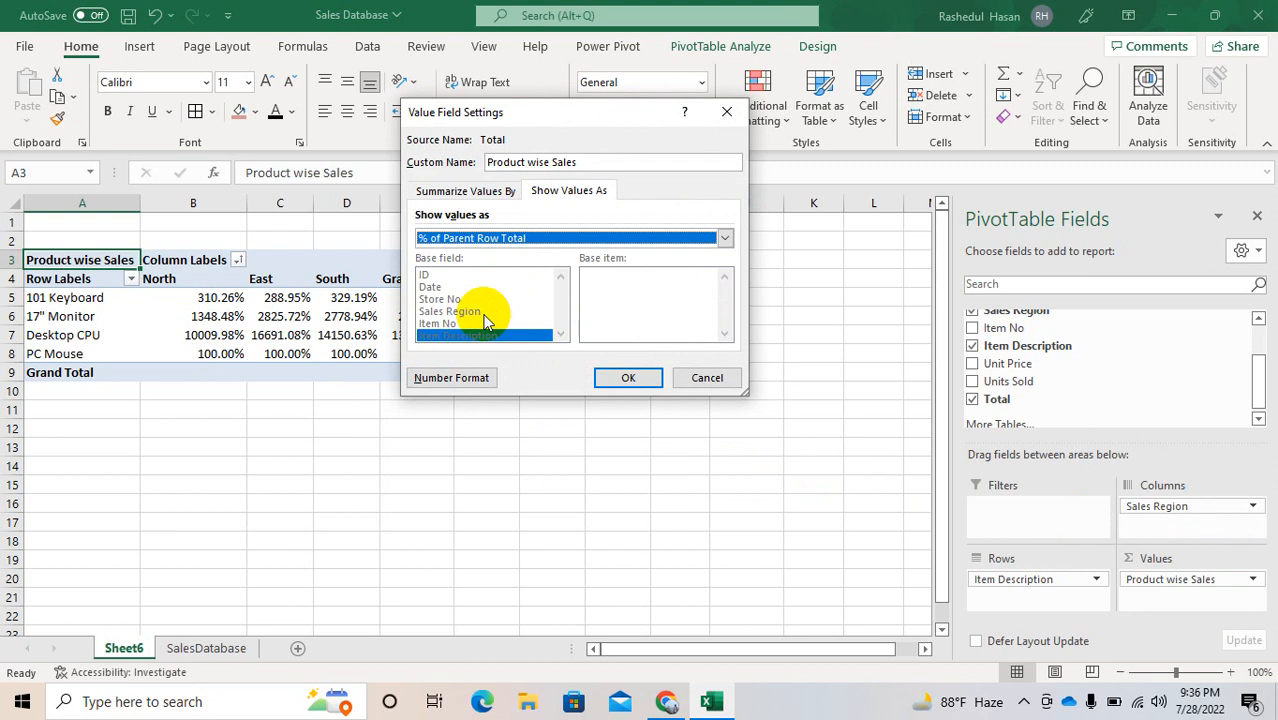
left_click(615, 376)
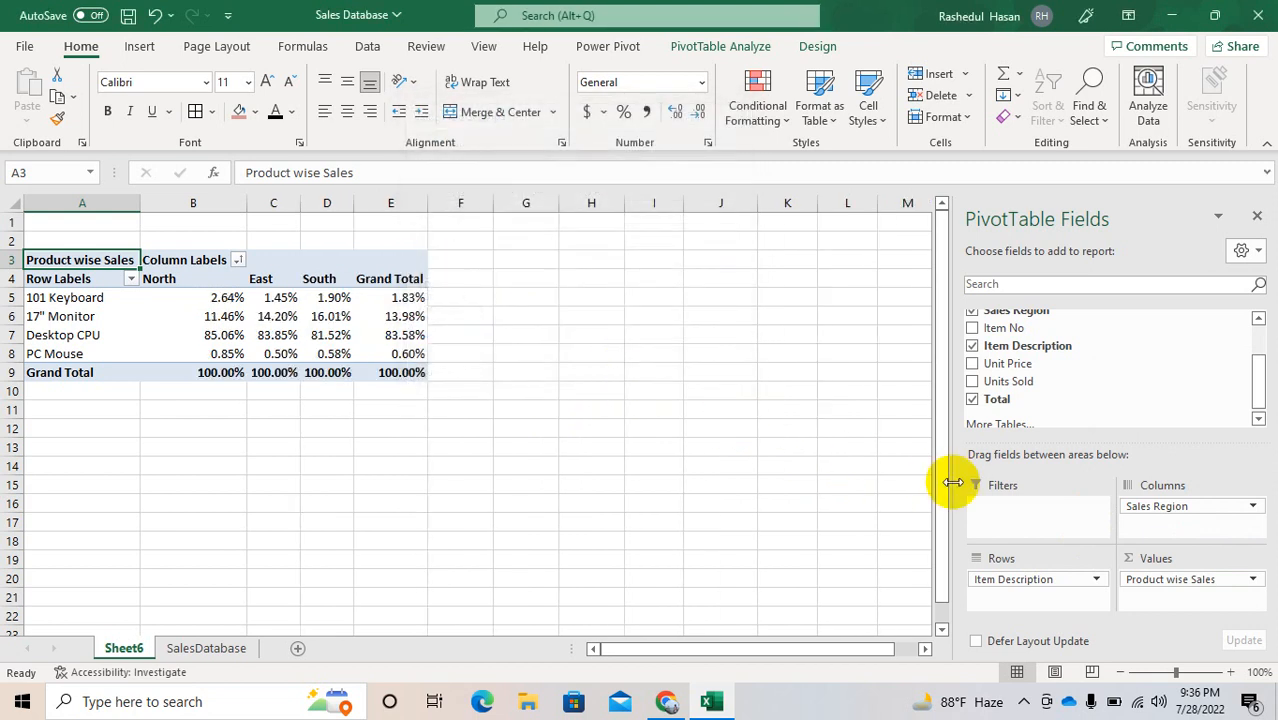
Step: Show the Product wise Sales values as Difference From, with Sales Region as base field and North as base item
left_click(1198, 582)
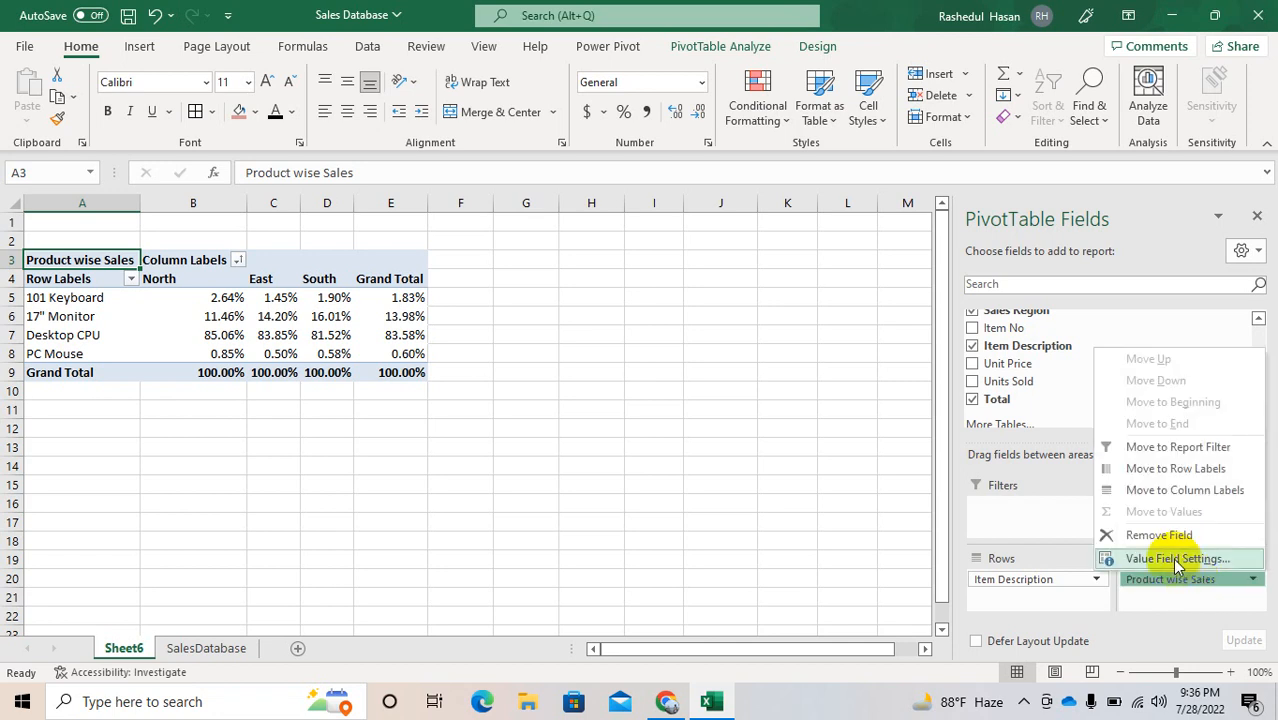
left_click(1160, 558)
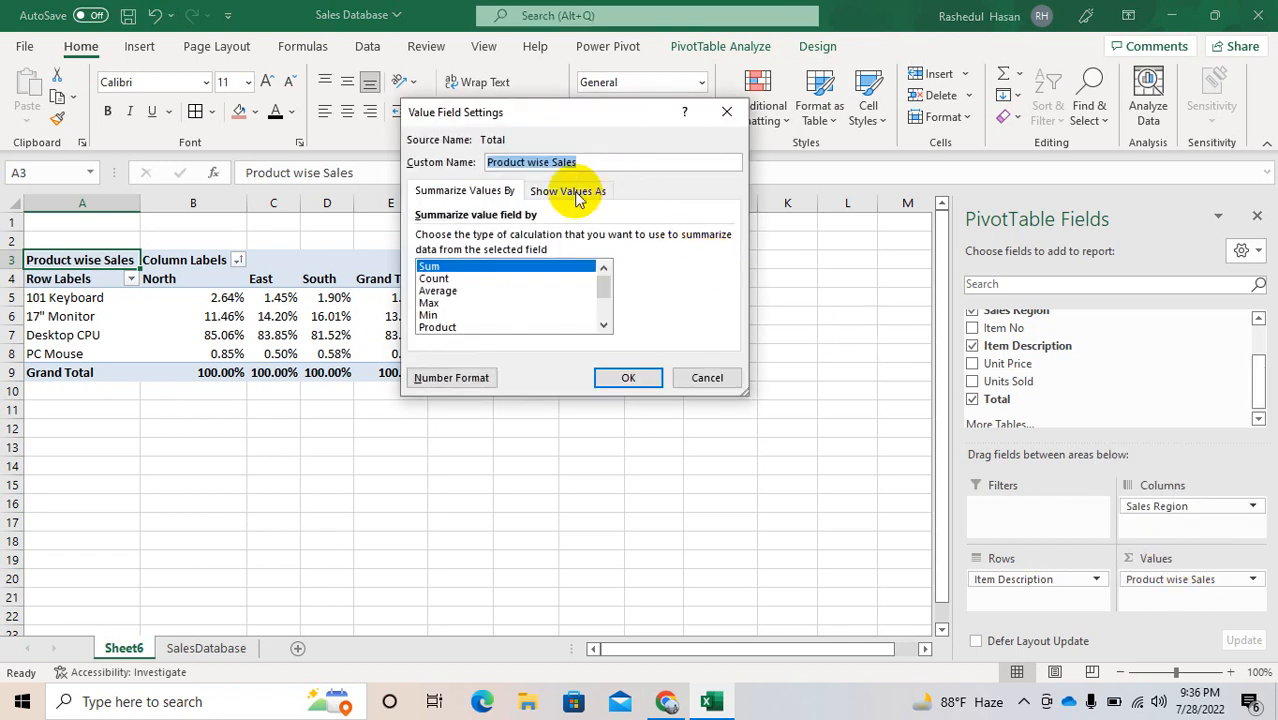
left_click(570, 191)
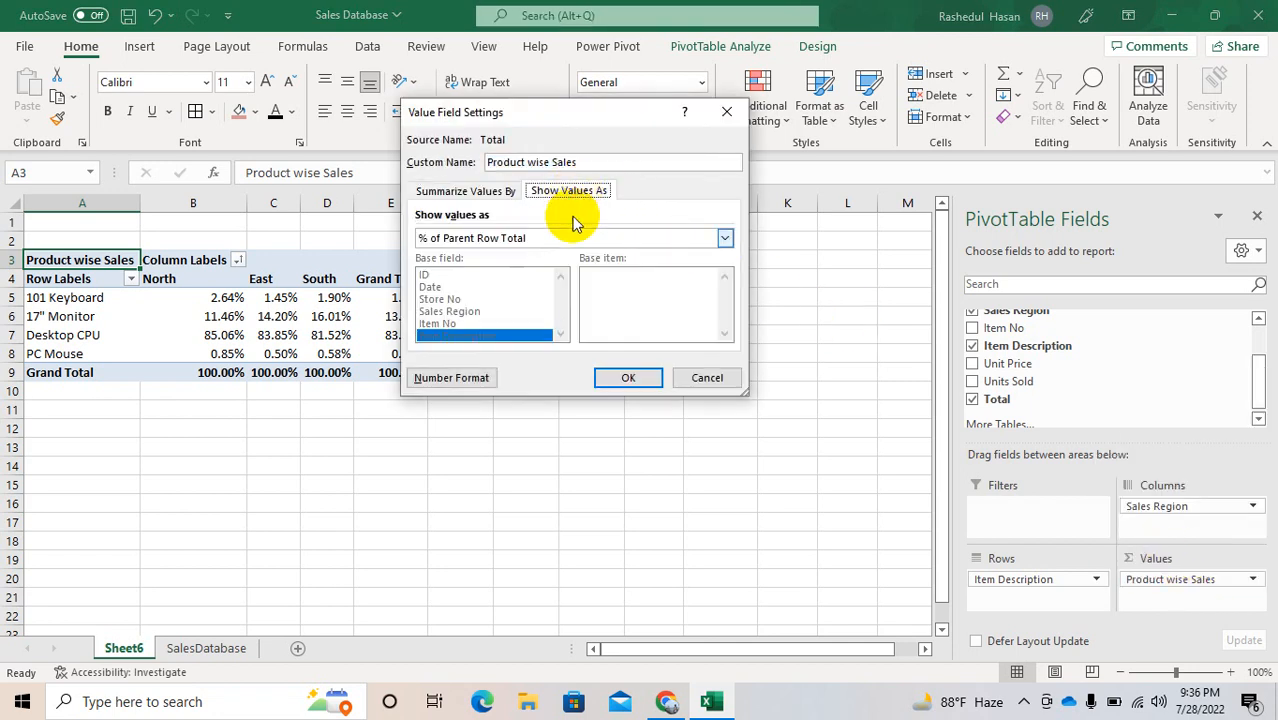
left_click(727, 238)
left_click(726, 316)
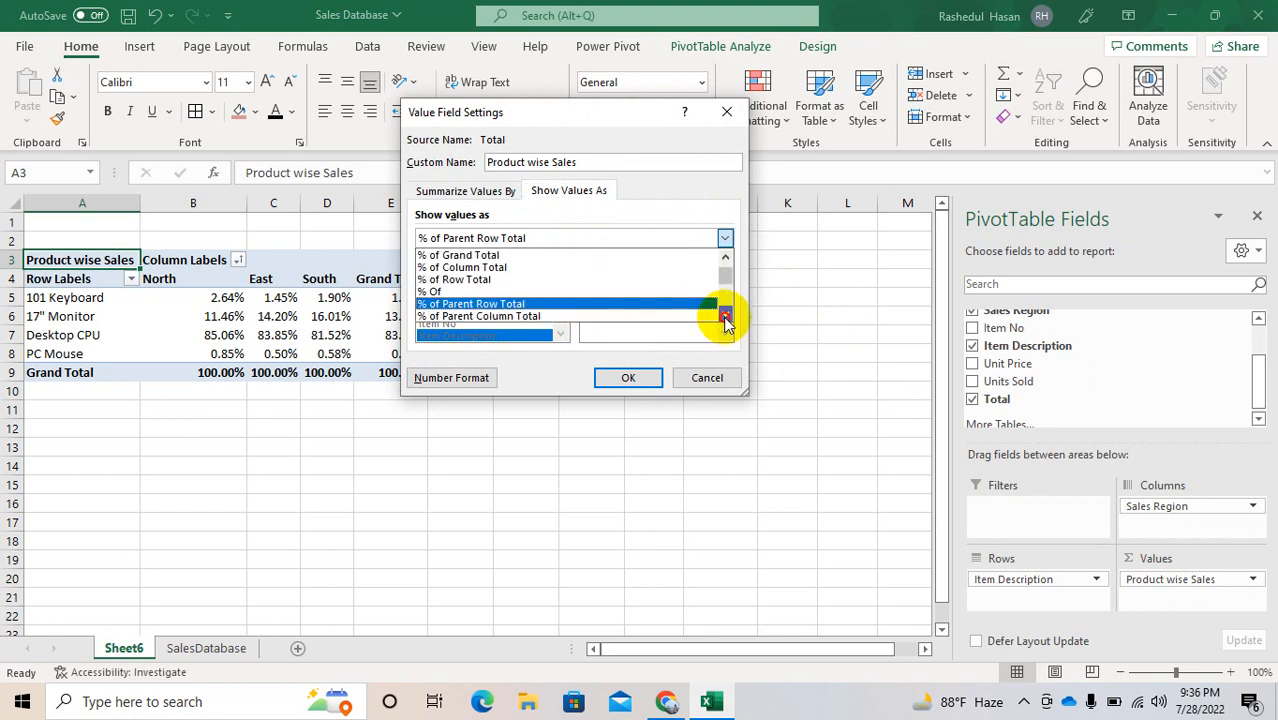
left_click(726, 316)
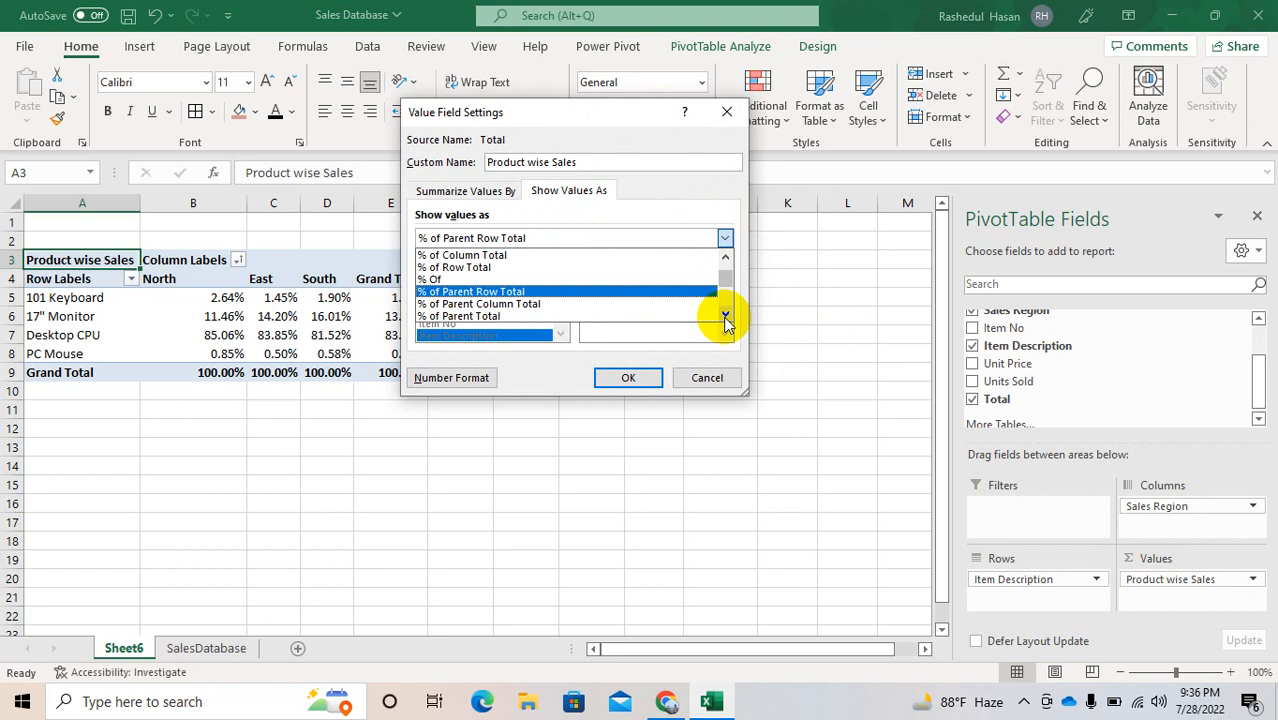
left_click(726, 316)
left_click(726, 316)
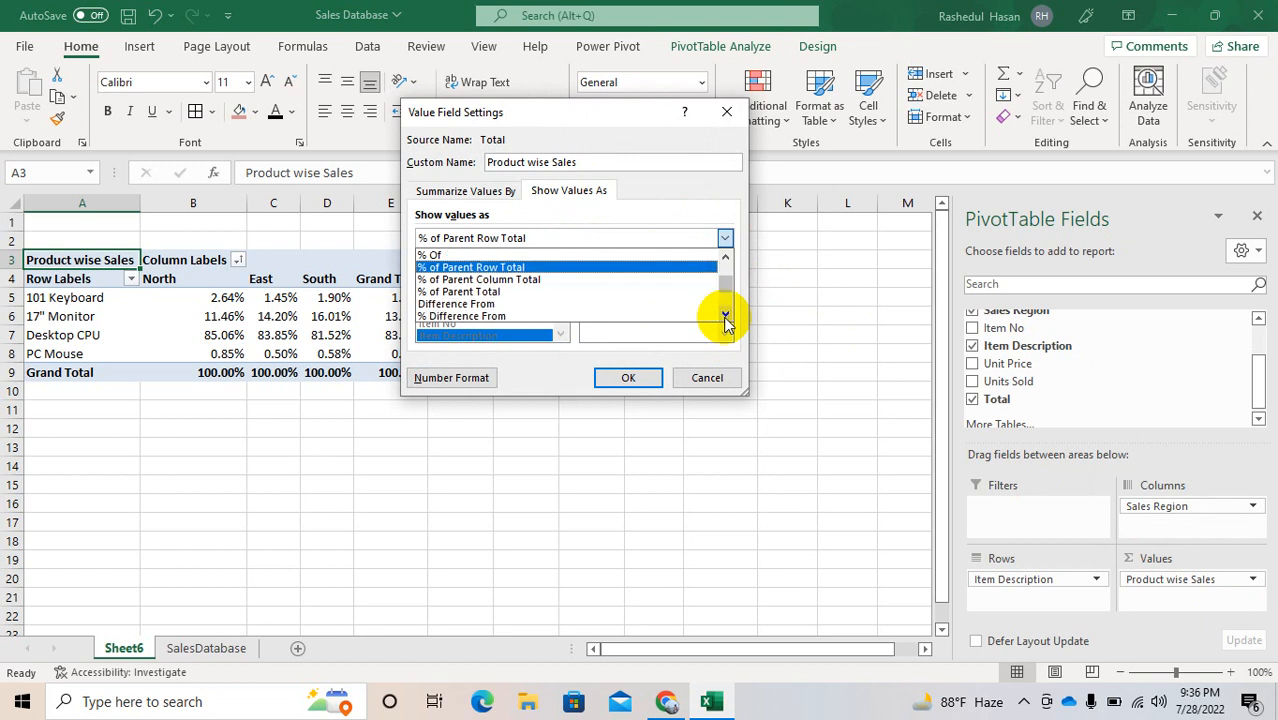
left_click(492, 304)
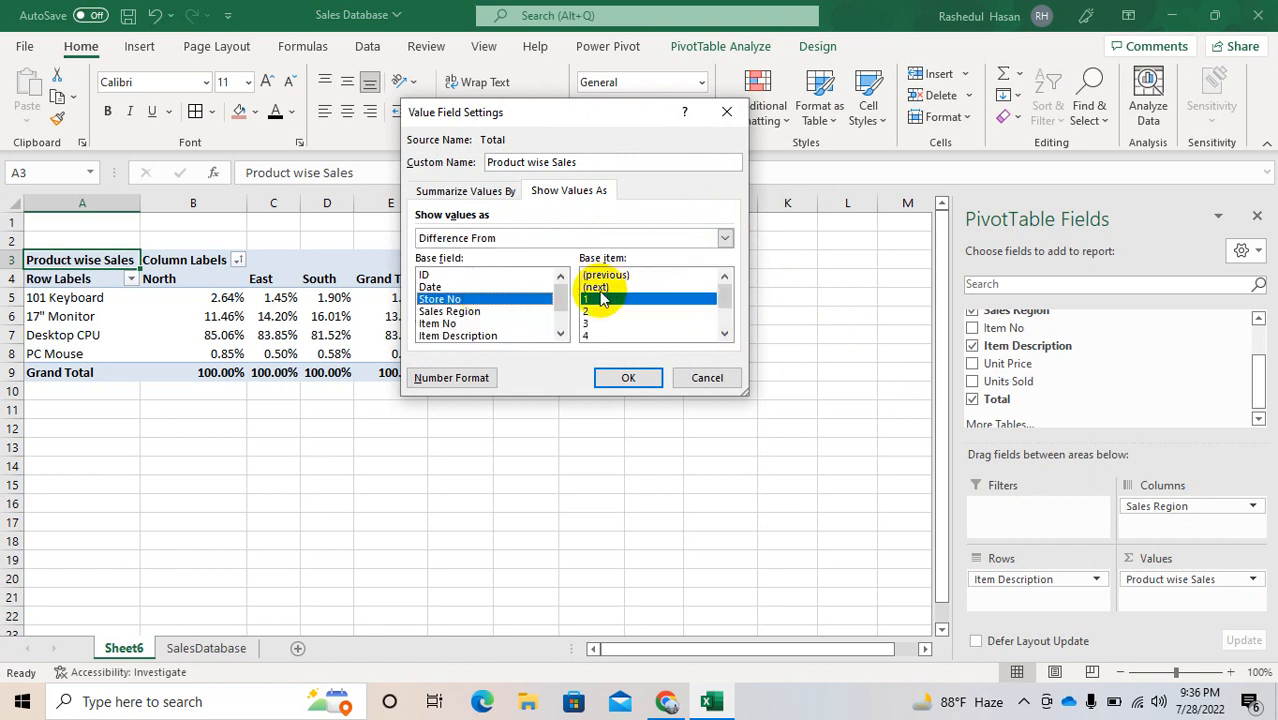
left_click(448, 311)
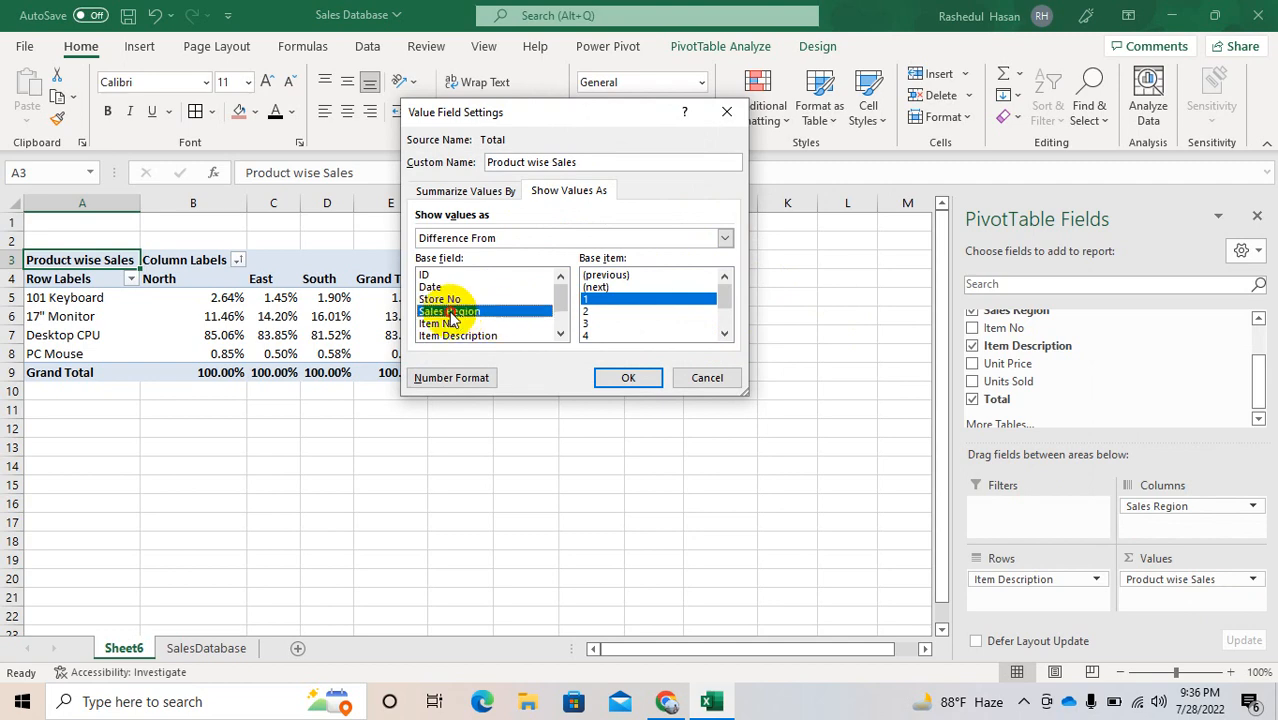
key("Return")
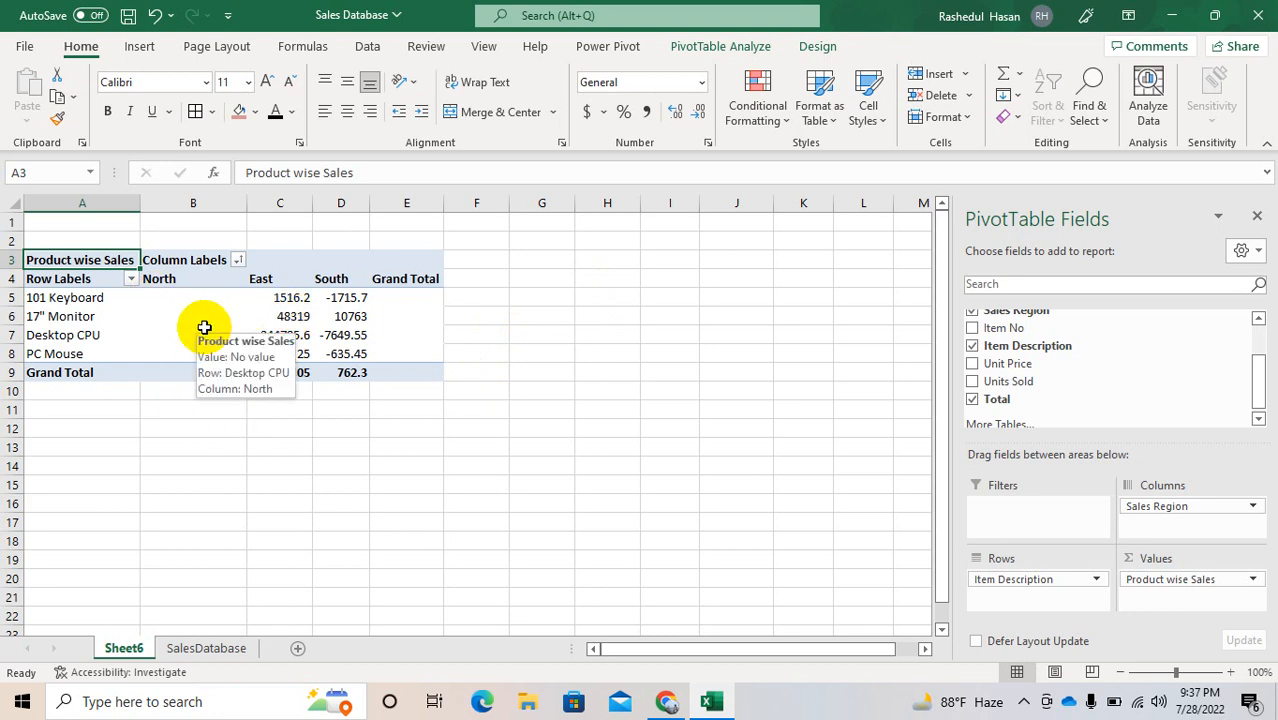
Step: Show the Product wise Sales values as Running Total In, with Store No as base field
left_click(1152, 580)
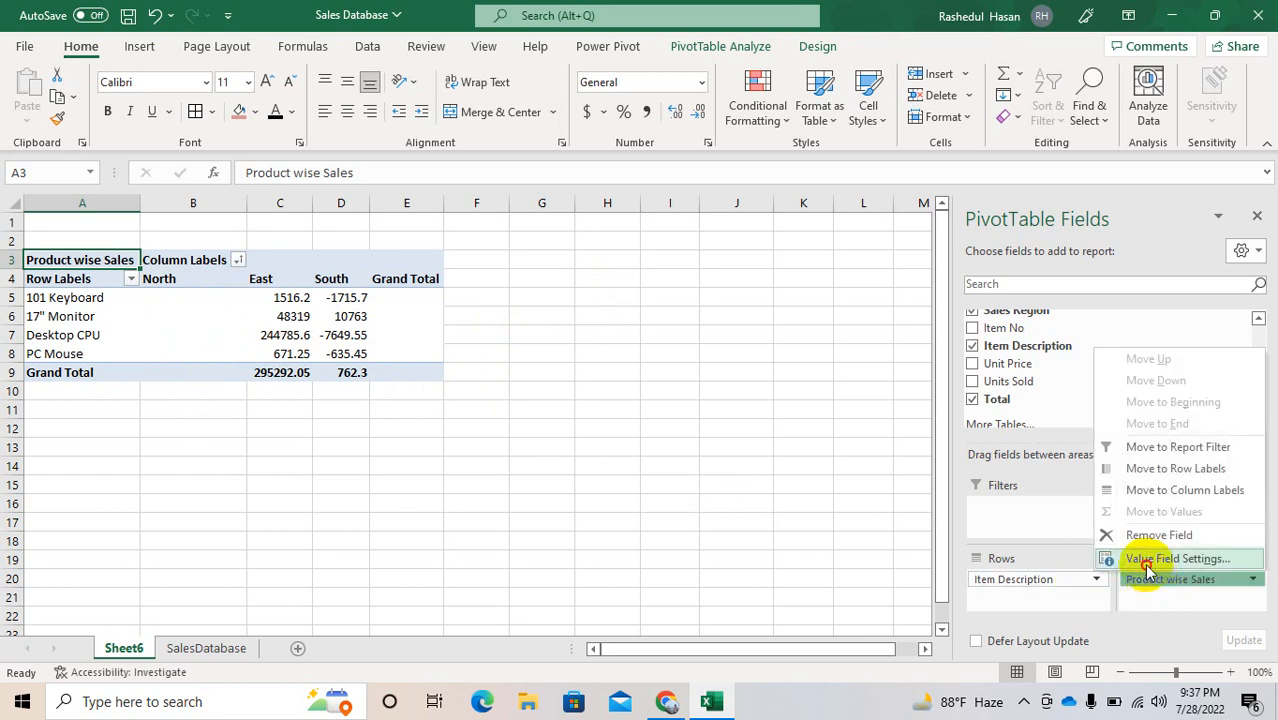
left_click(1160, 559)
left_click(572, 191)
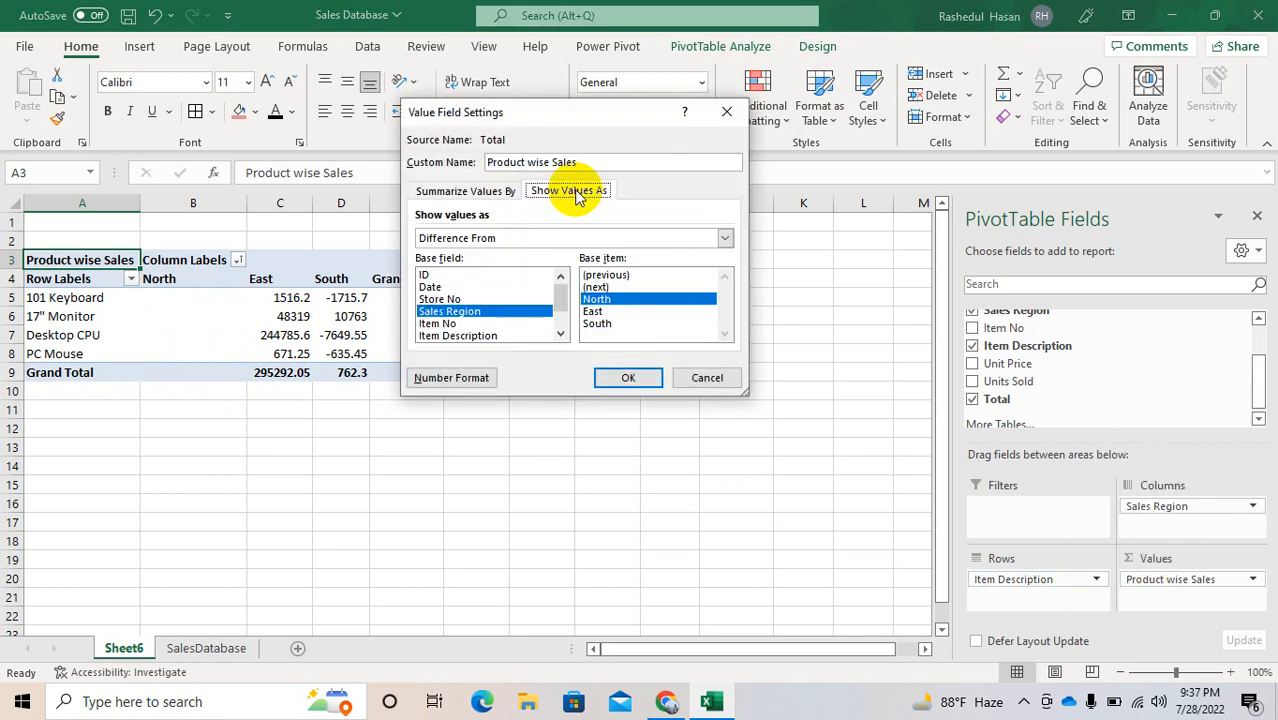
left_click(536, 238)
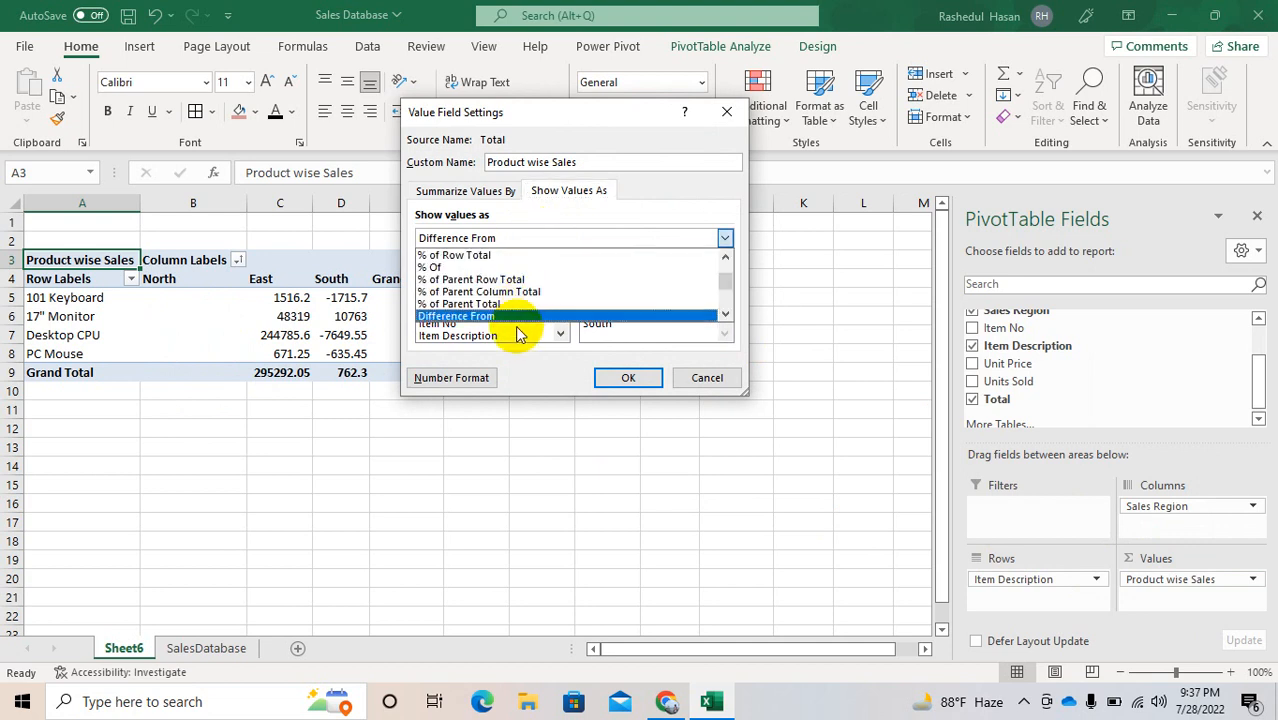
left_click(725, 314)
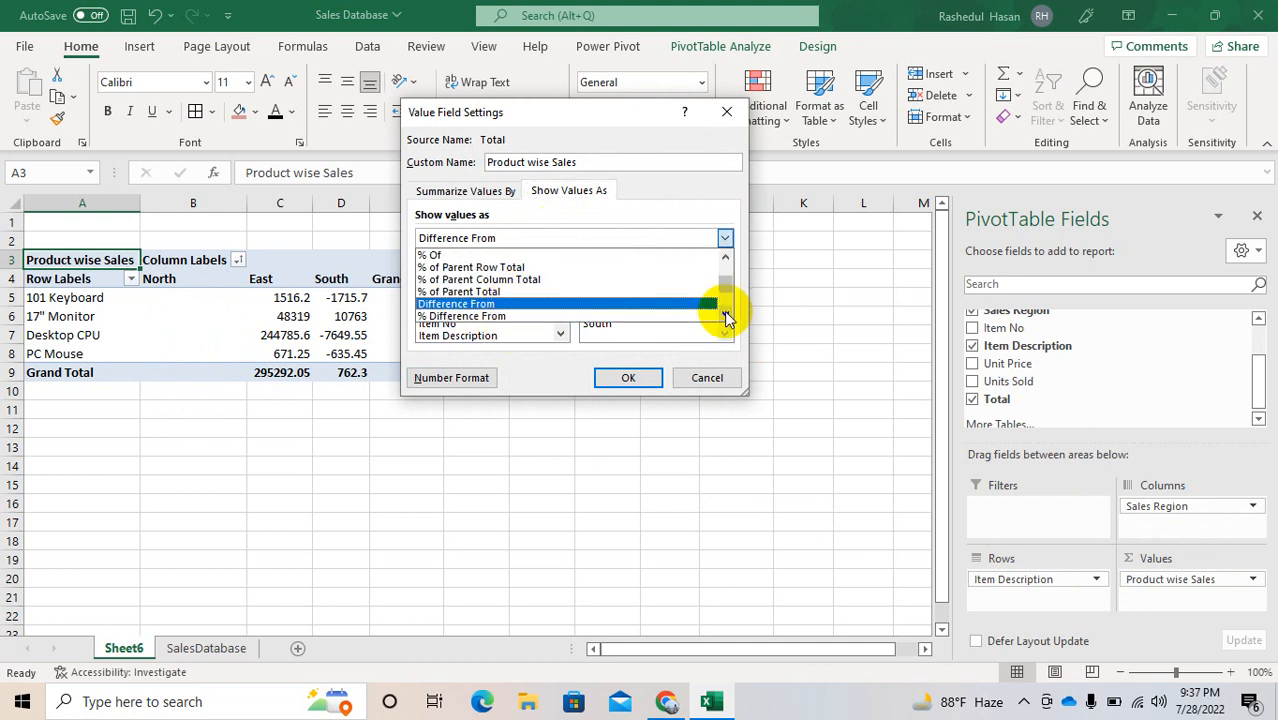
left_click(725, 314)
left_click(725, 314)
left_click(522, 304)
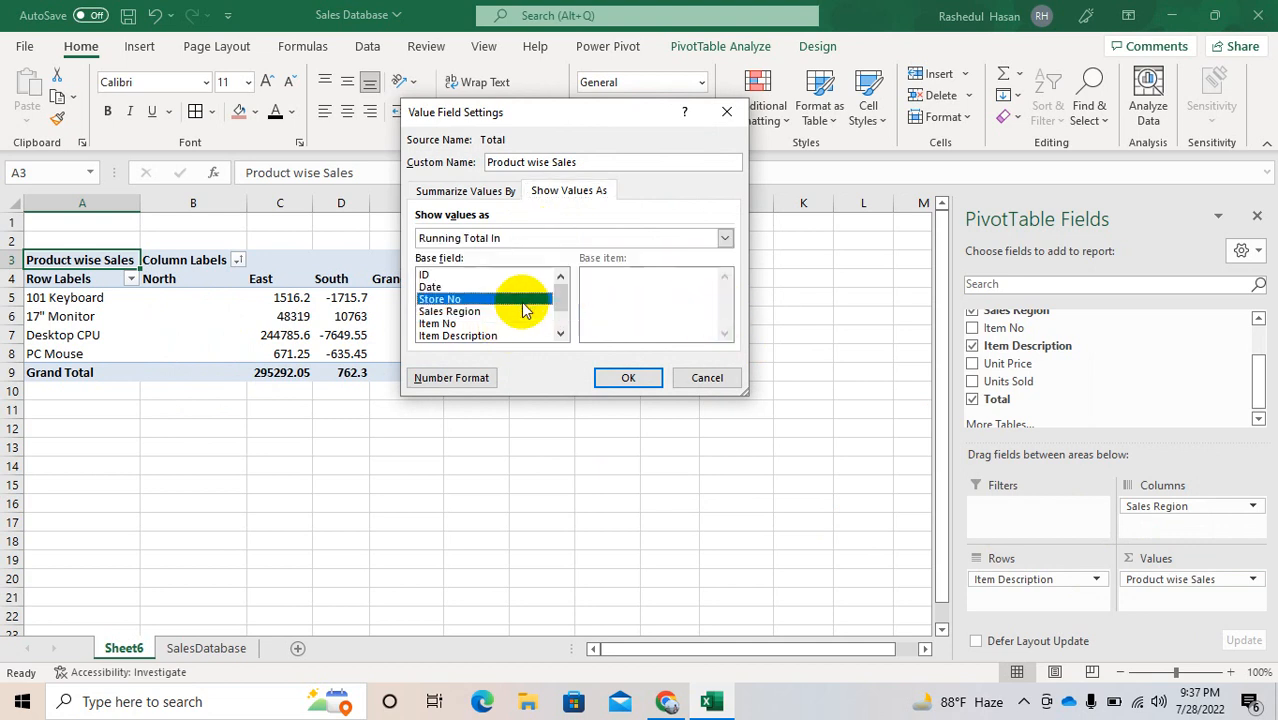
left_click(627, 380)
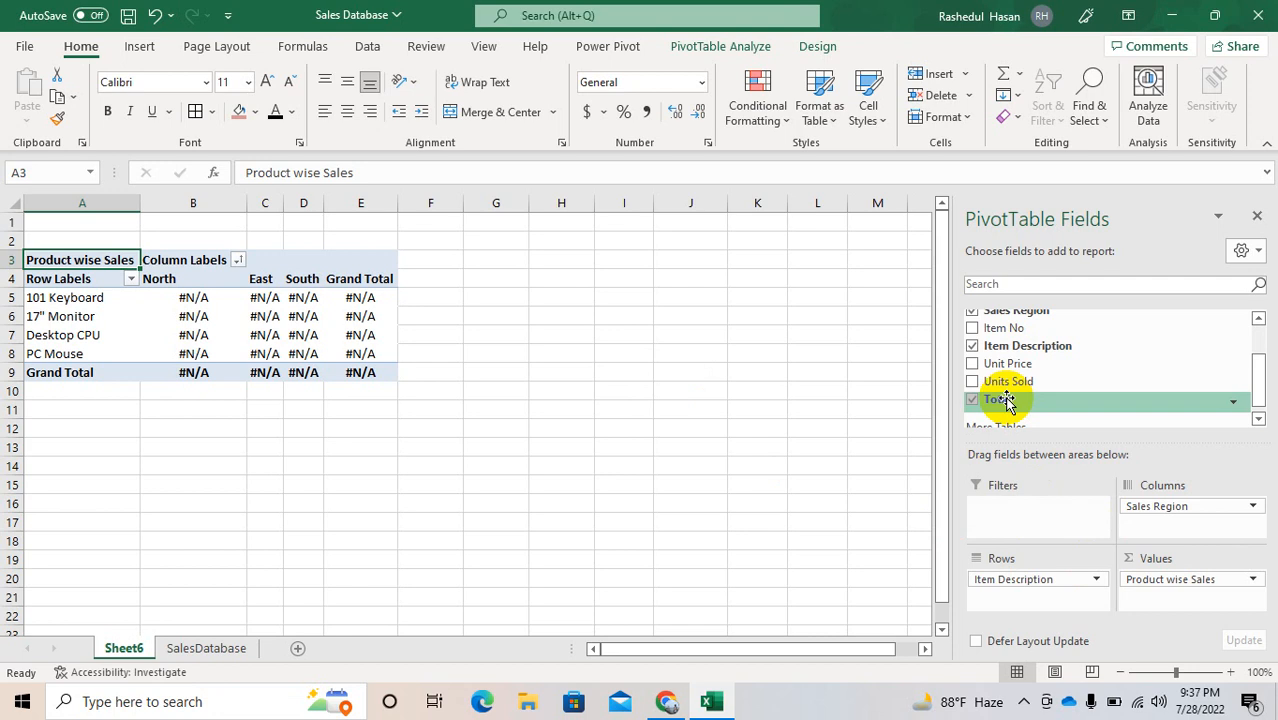
Step: Add Total to the Values area again and remove Product wise Sales from it
left_click_drag(1006, 400, 1160, 607)
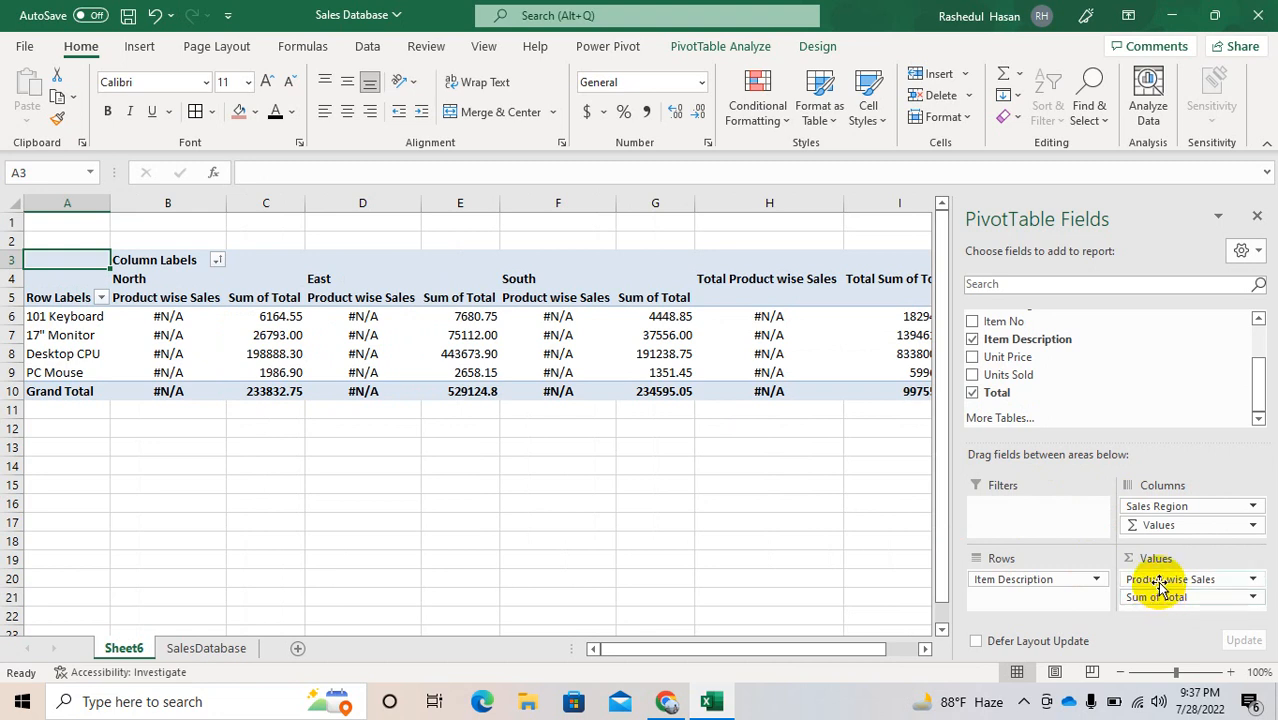
left_click(1162, 582)
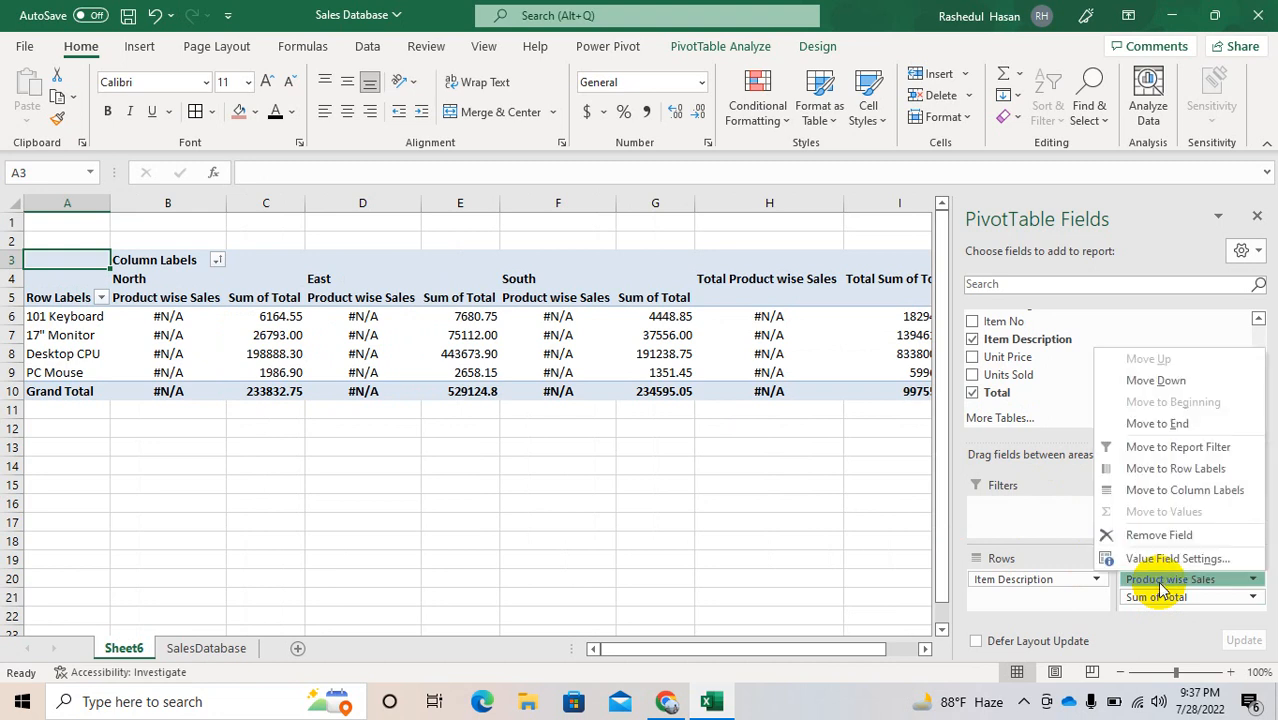
left_click(1140, 535)
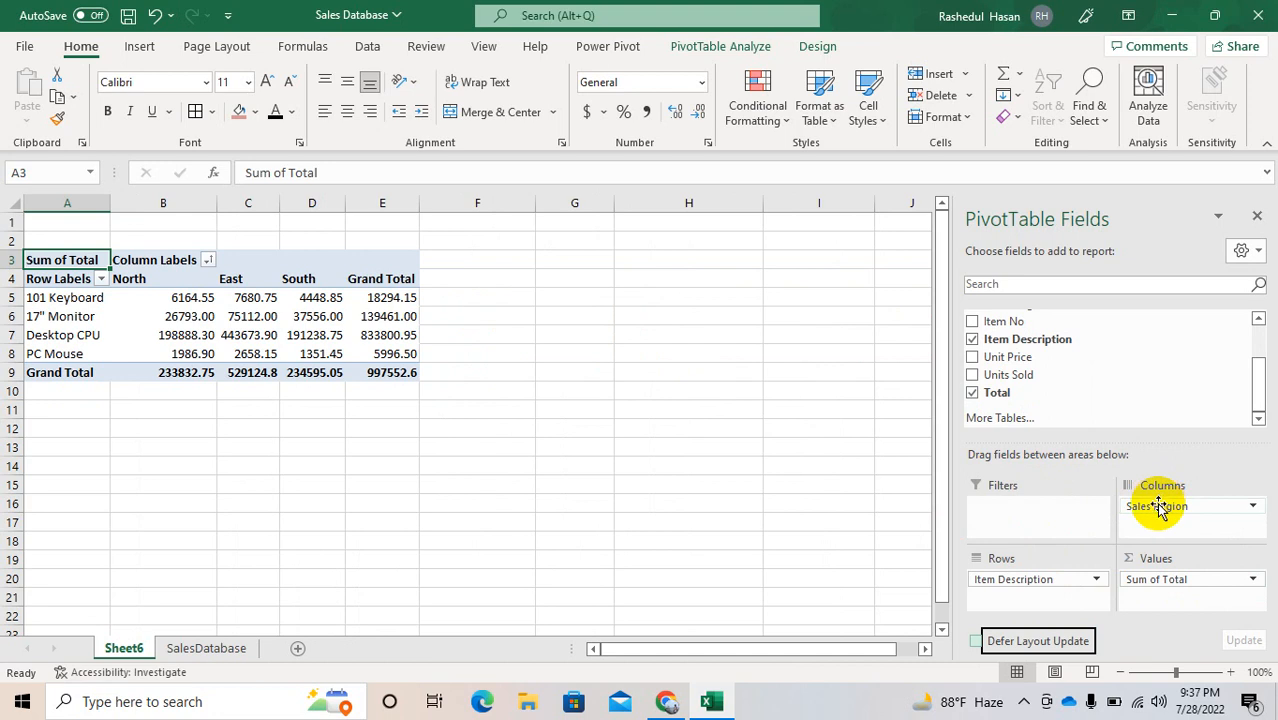
Step: Remove Sales Region from the Columns area and add Total to the Values area a second time
left_click_drag(1158, 507, 1072, 356)
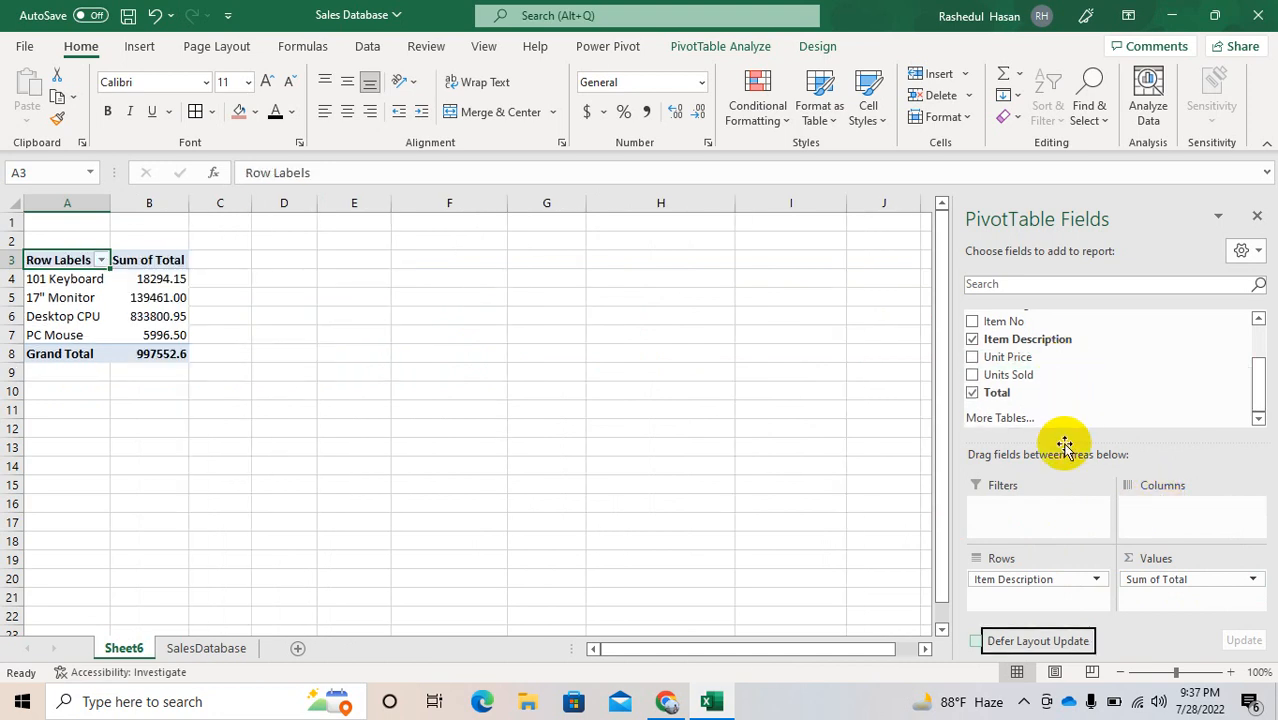
left_click_drag(1028, 395, 1175, 599)
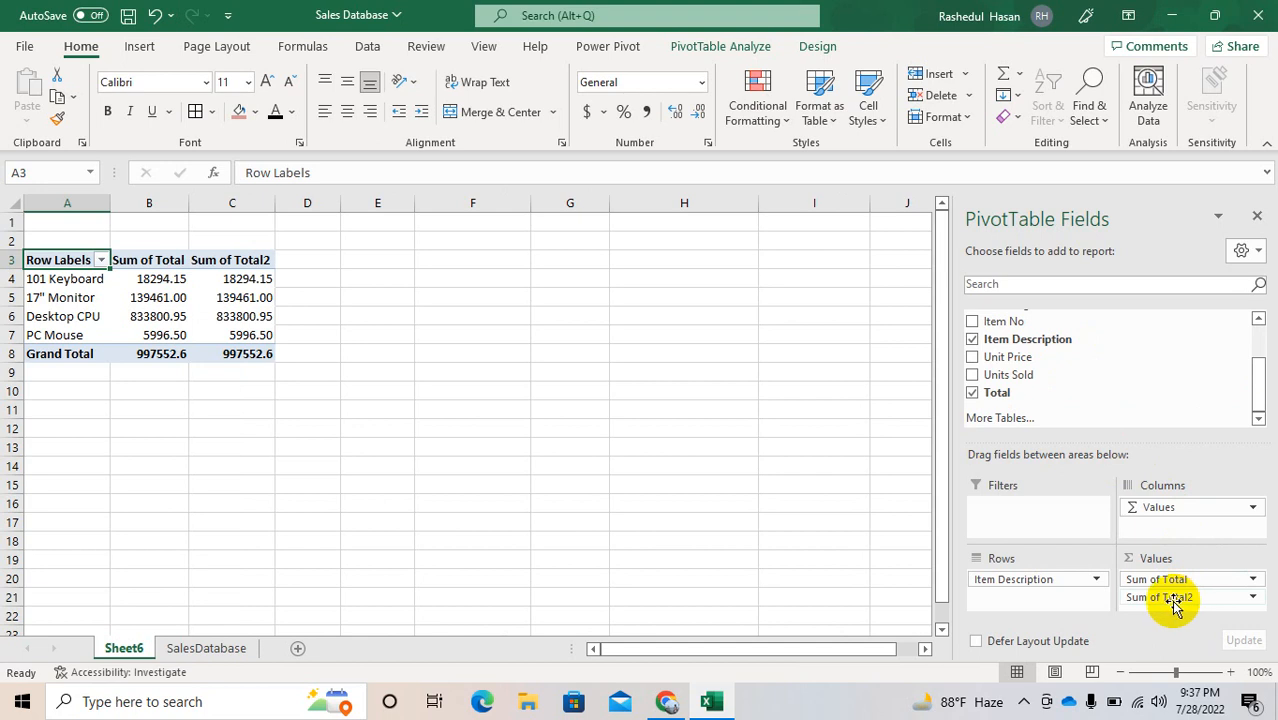
Step: Show the Sum of Total2 values as Running Total In, with Item Description as base field
left_click(1247, 579)
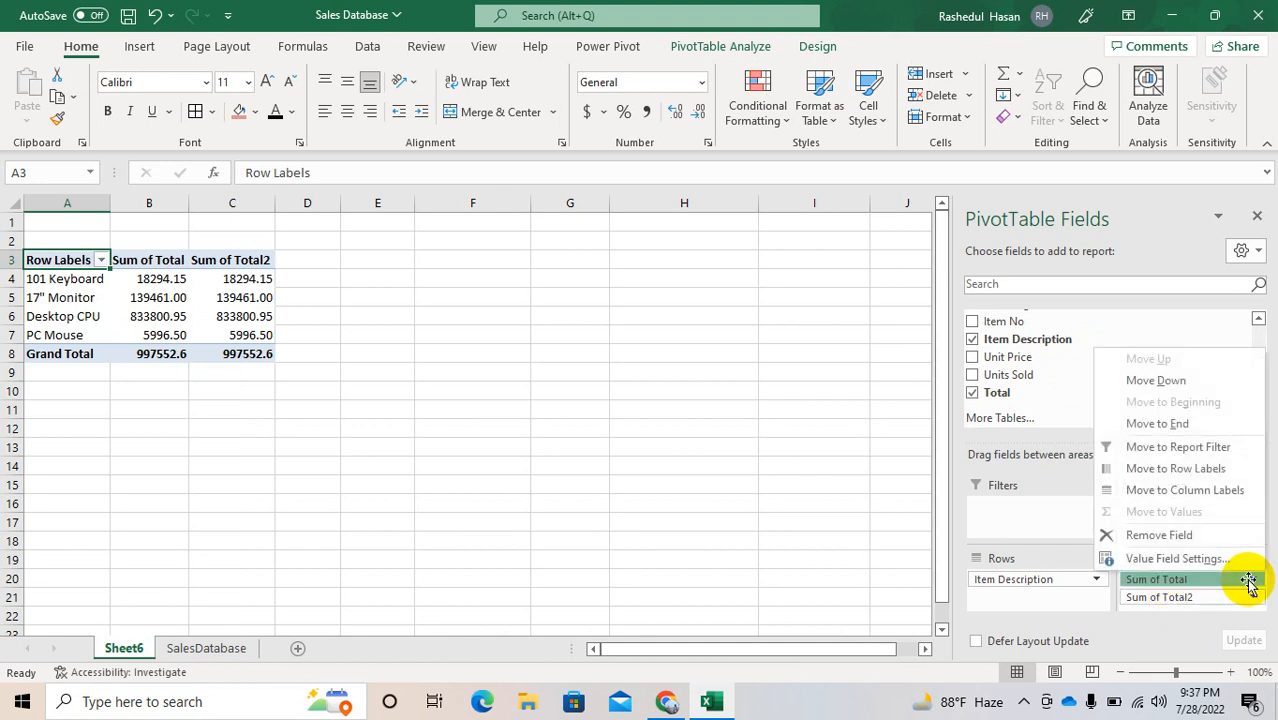
left_click(1188, 598)
left_click(1175, 578)
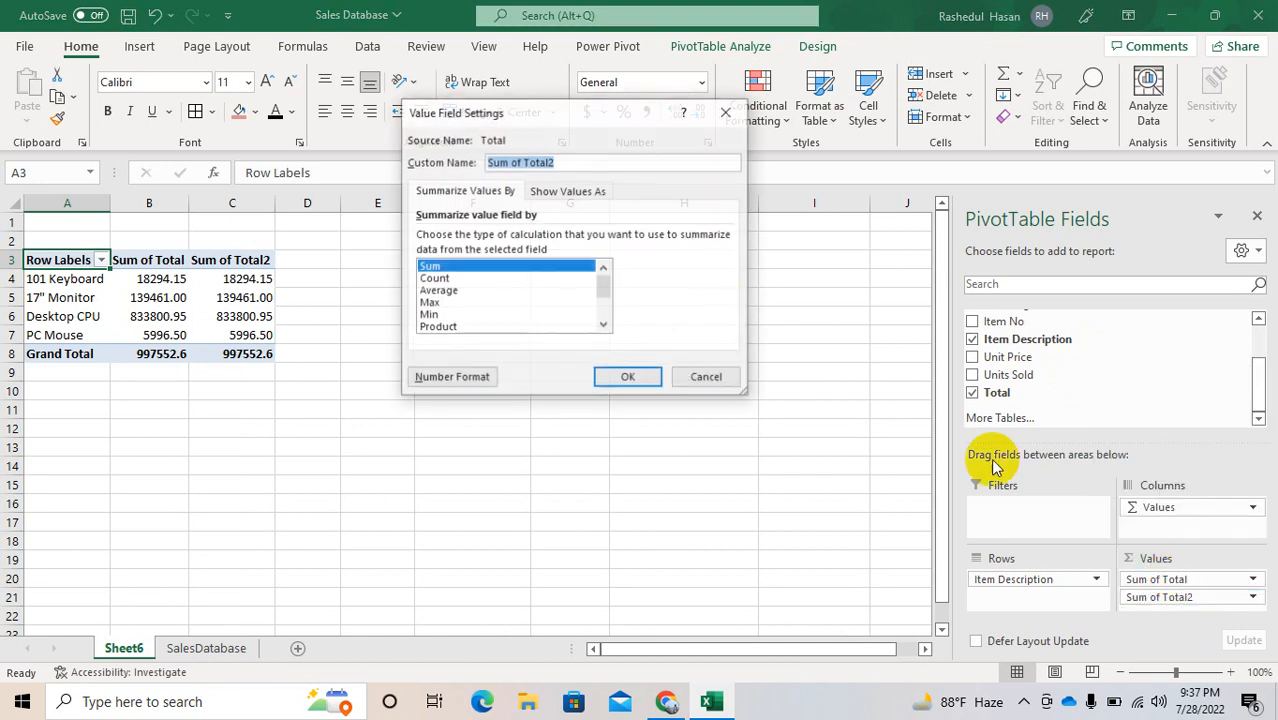
left_click(548, 190)
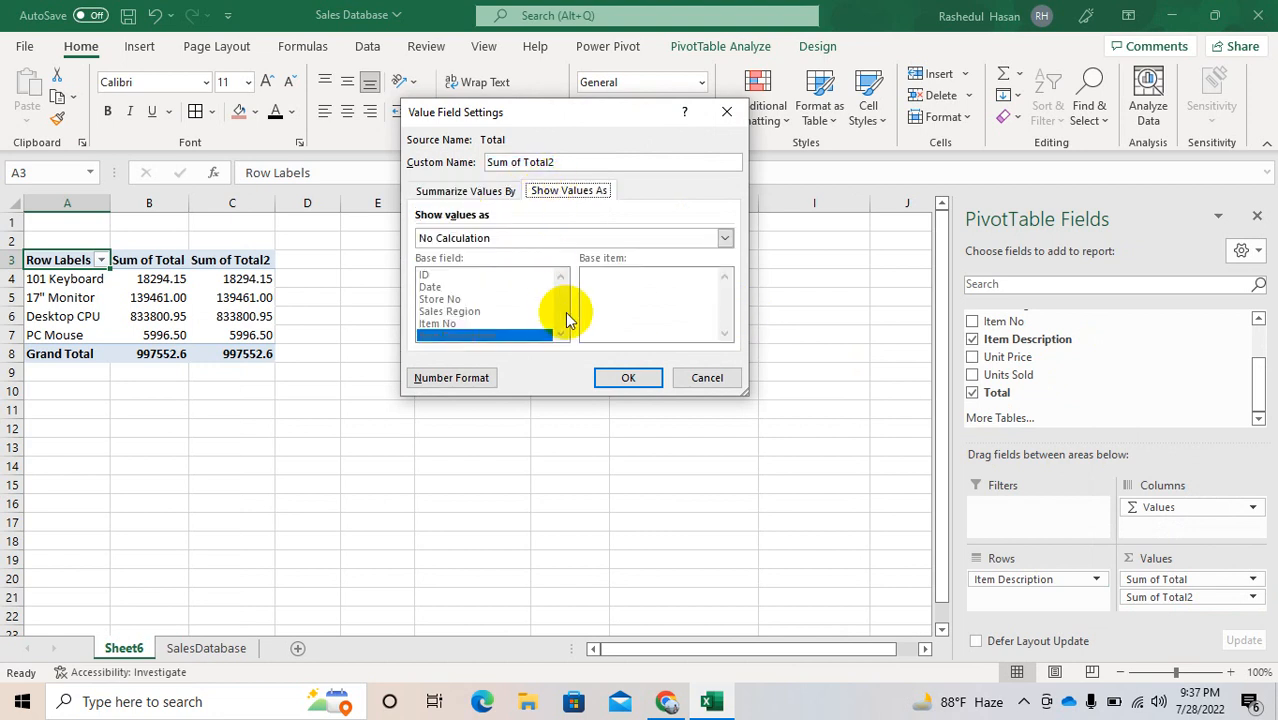
left_click(543, 238)
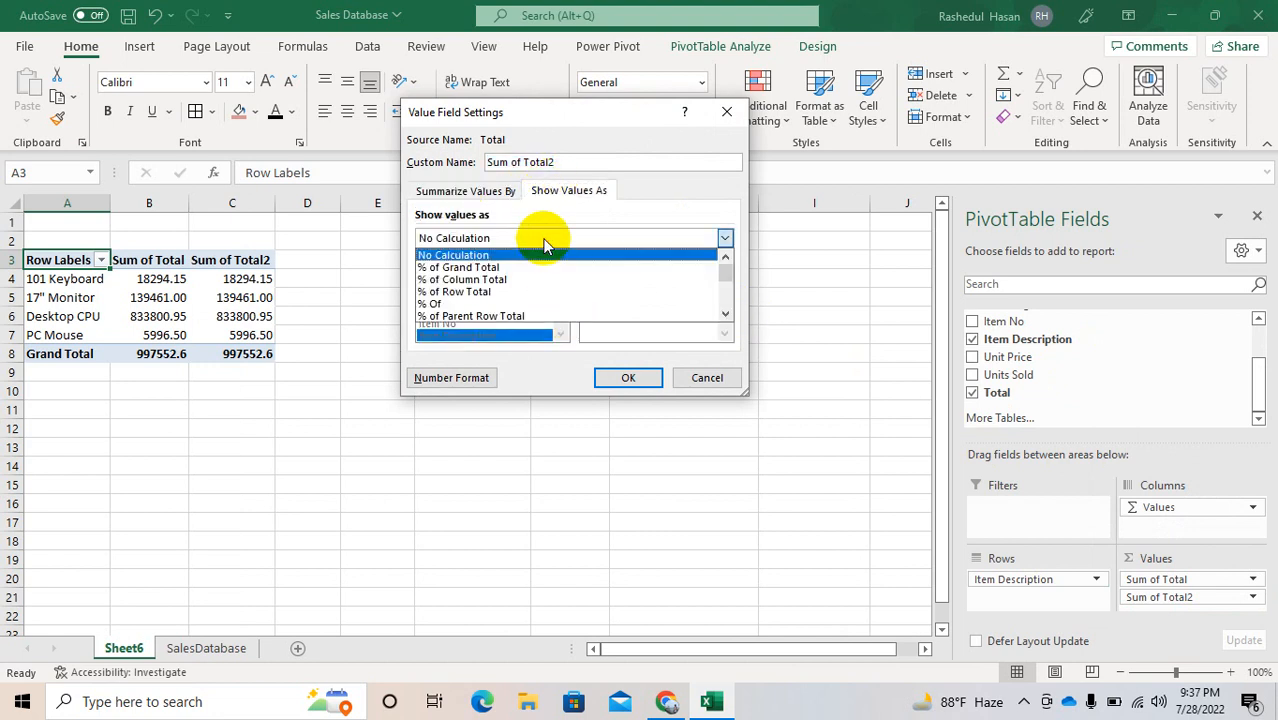
left_click(724, 316)
left_click(724, 316)
left_click(724, 316)
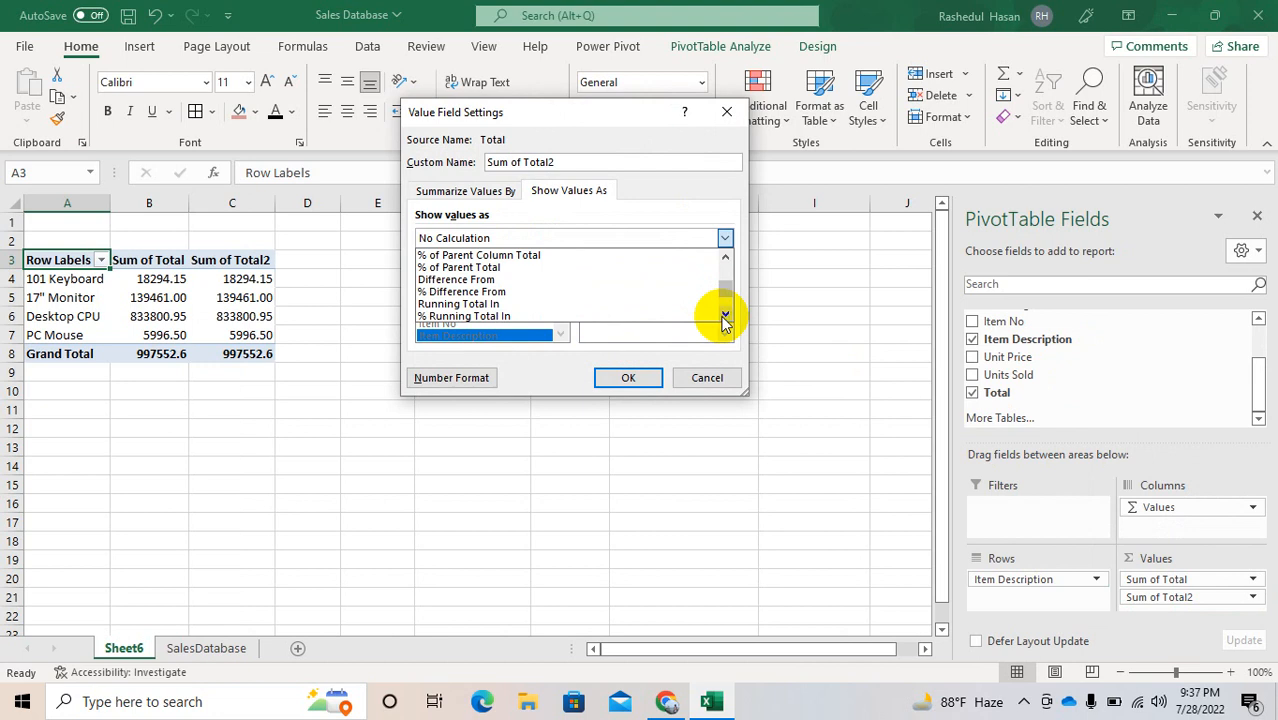
left_click(553, 304)
left_click(543, 299)
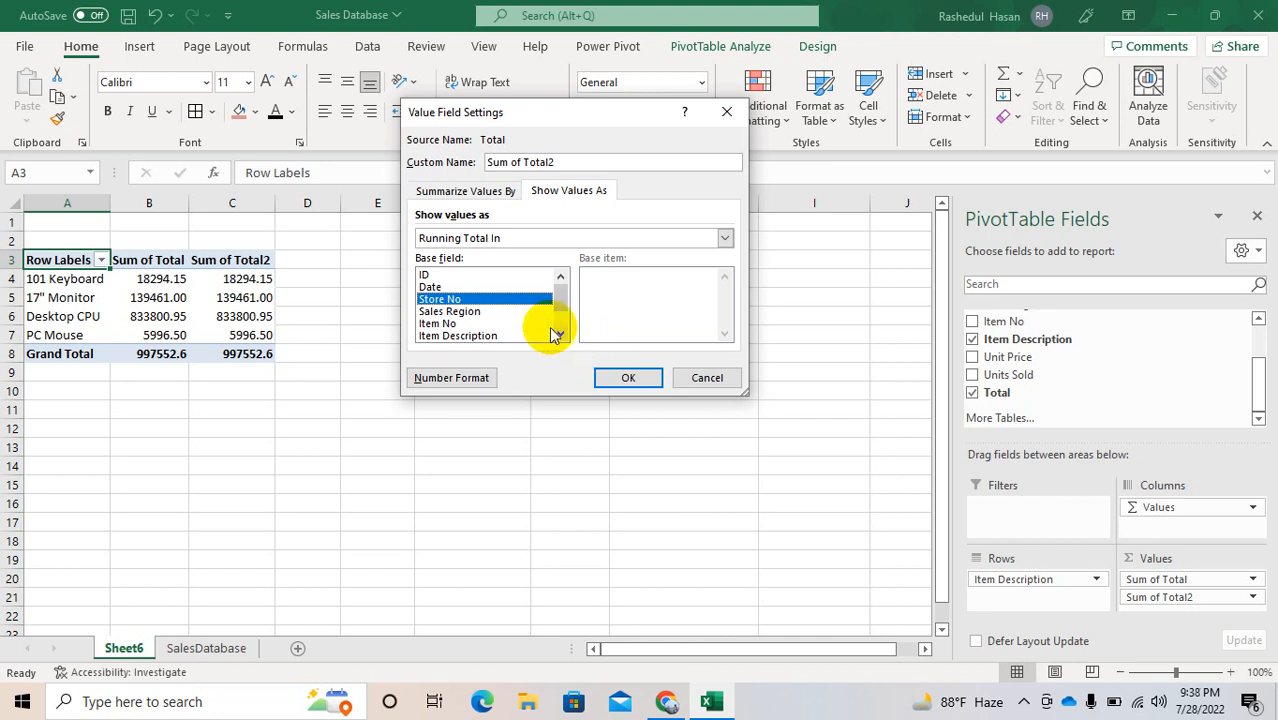
double_click(485, 335)
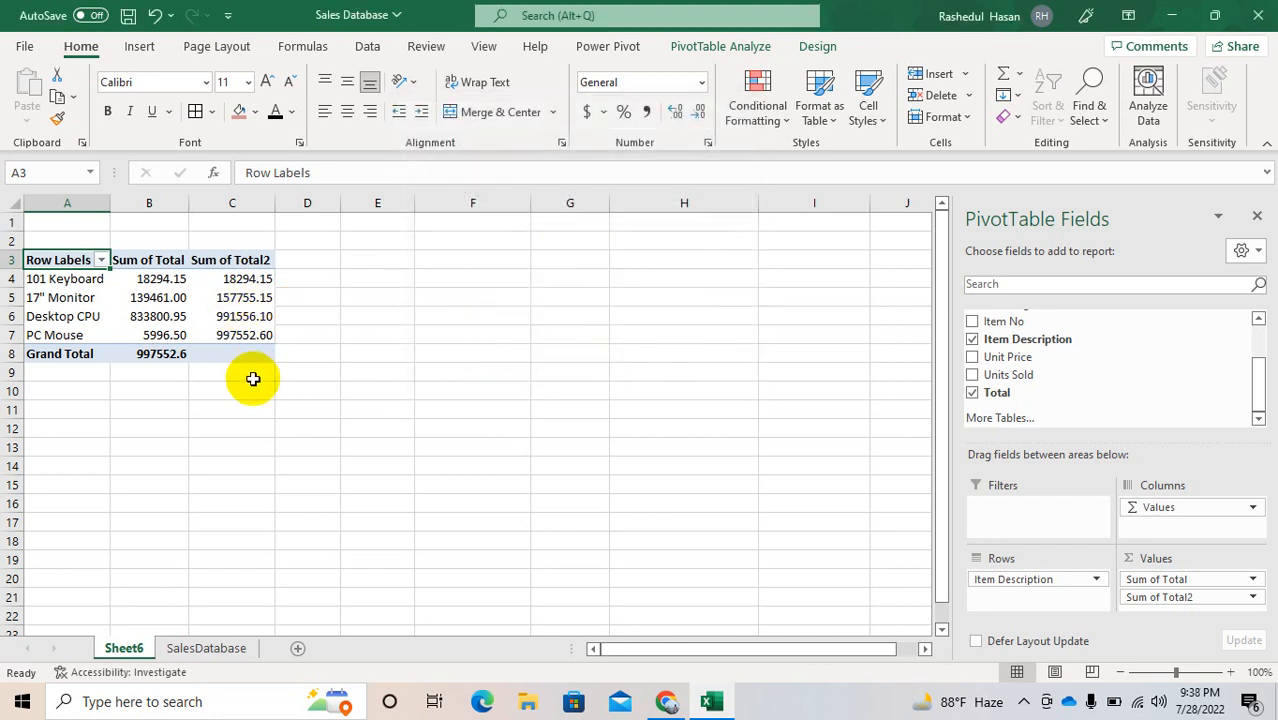
Step: Show the Sum of Total2 values as Rank Smallest to Largest, with Item Description as base field
left_click(1163, 597)
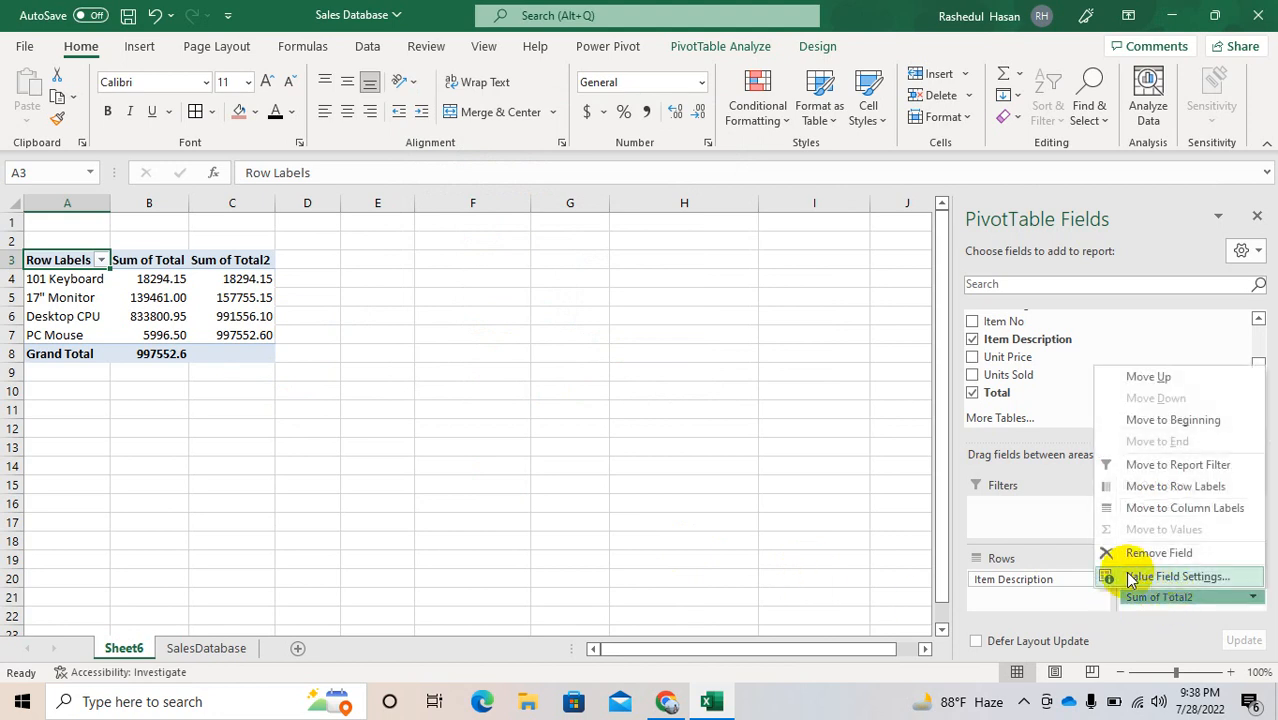
left_click(1130, 578)
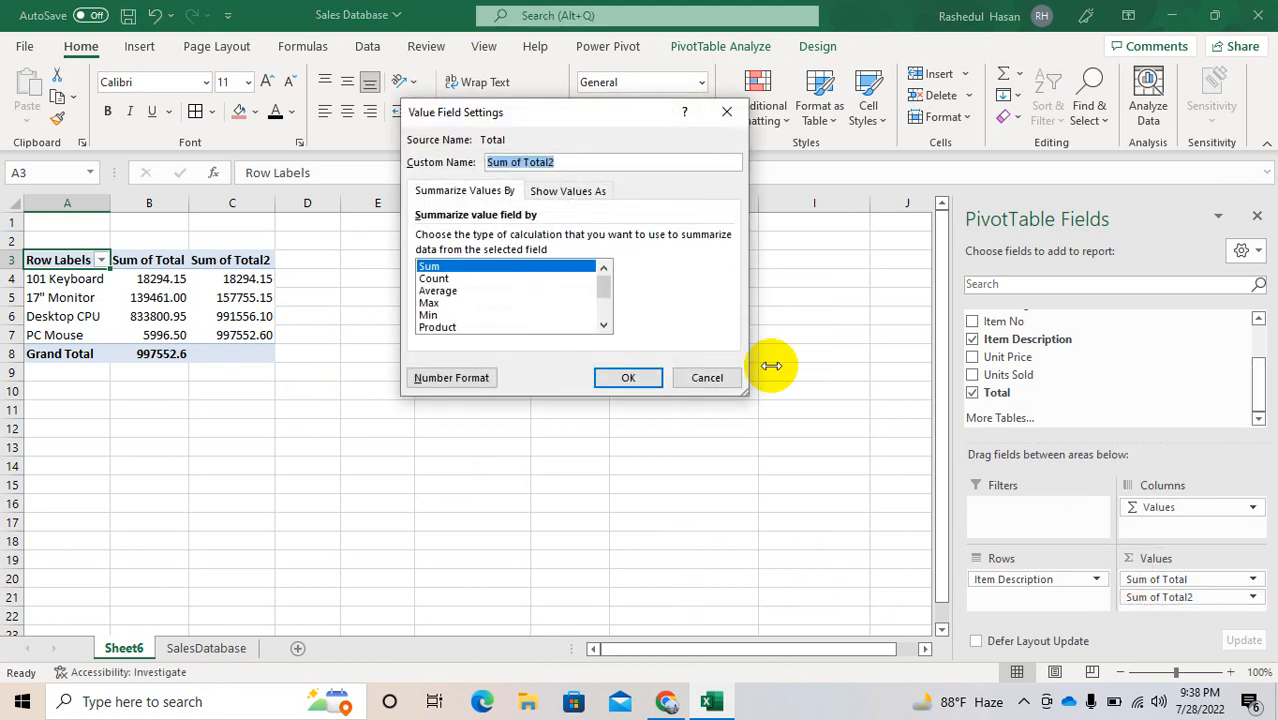
left_click(562, 192)
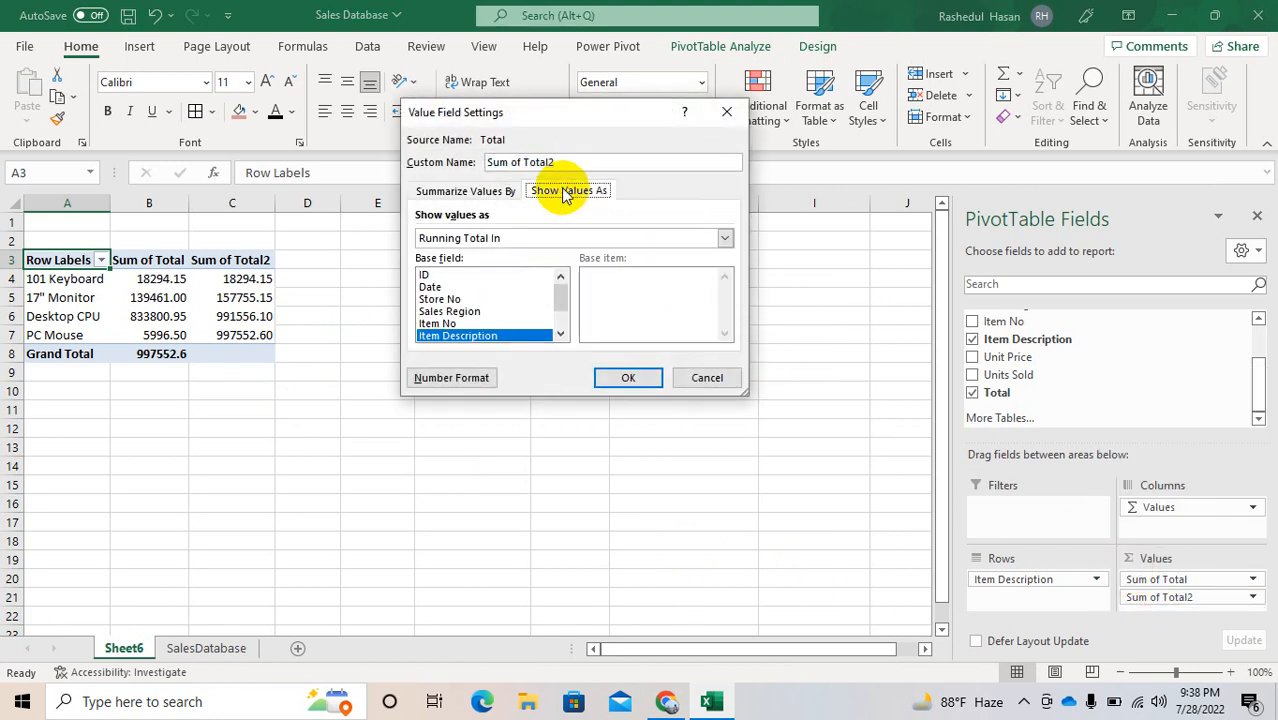
left_click(724, 238)
left_click(725, 314)
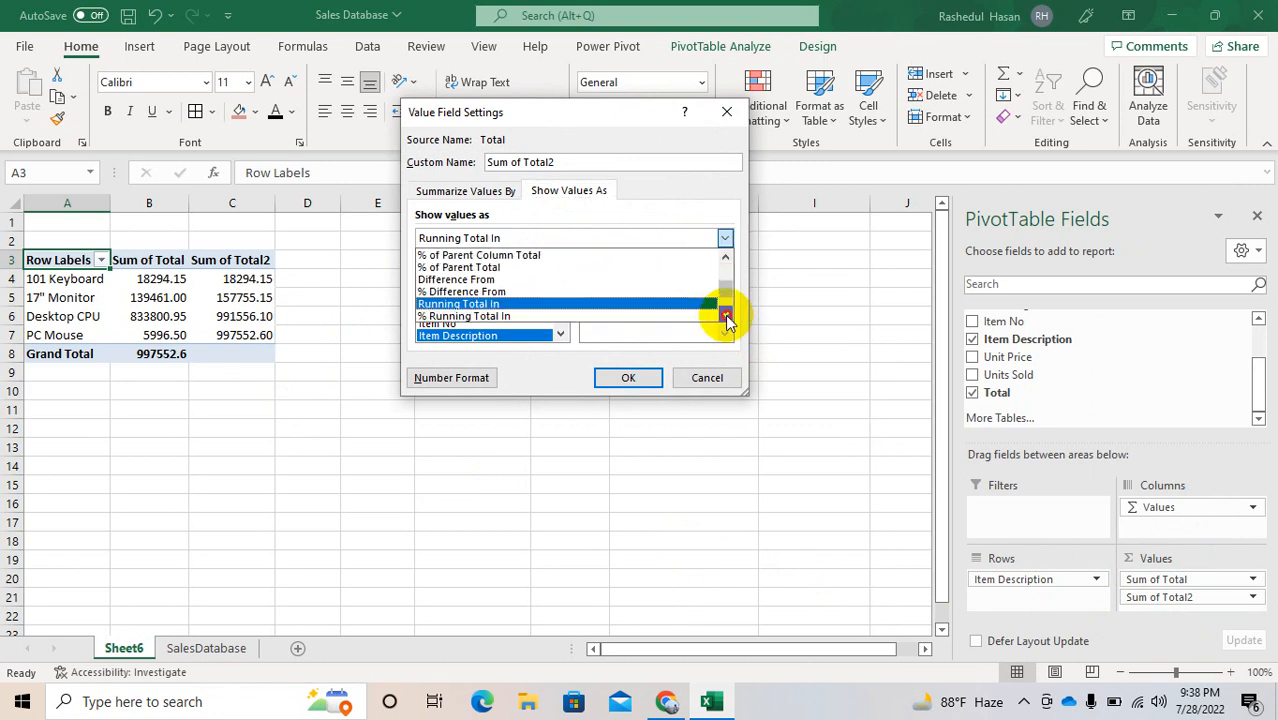
left_click(725, 314)
left_click(725, 314)
left_click(725, 314)
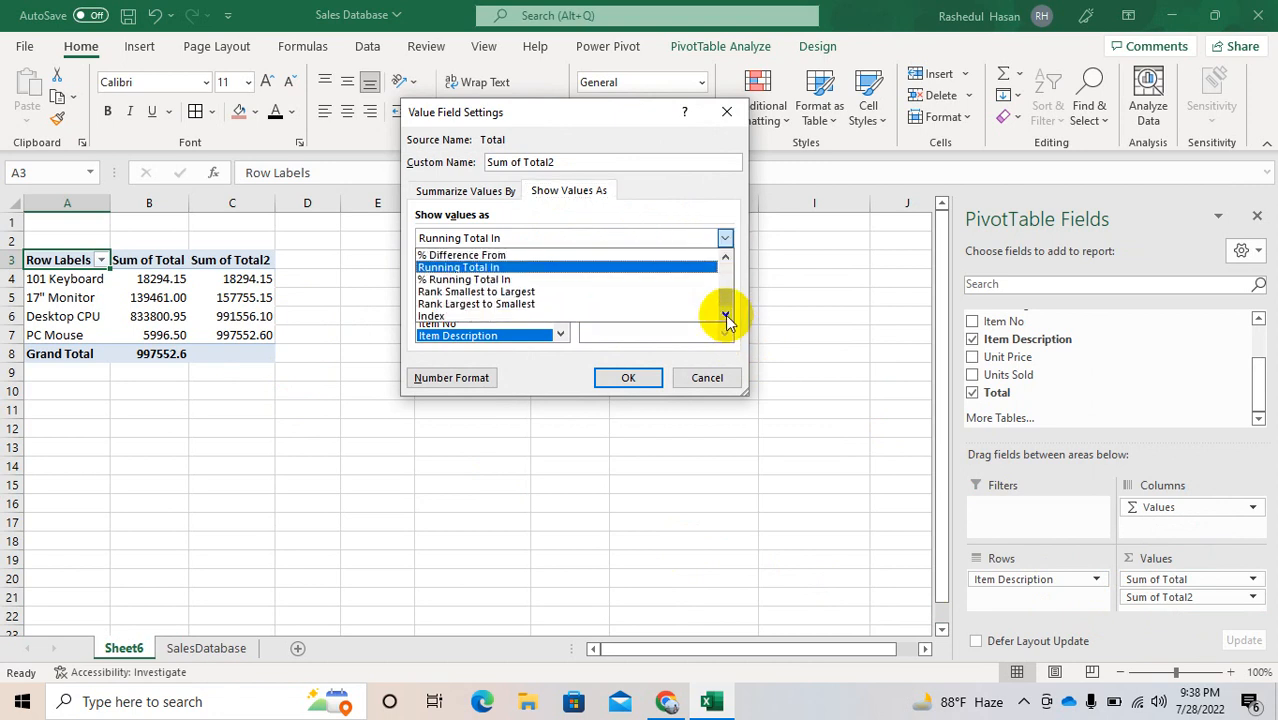
left_click(580, 295)
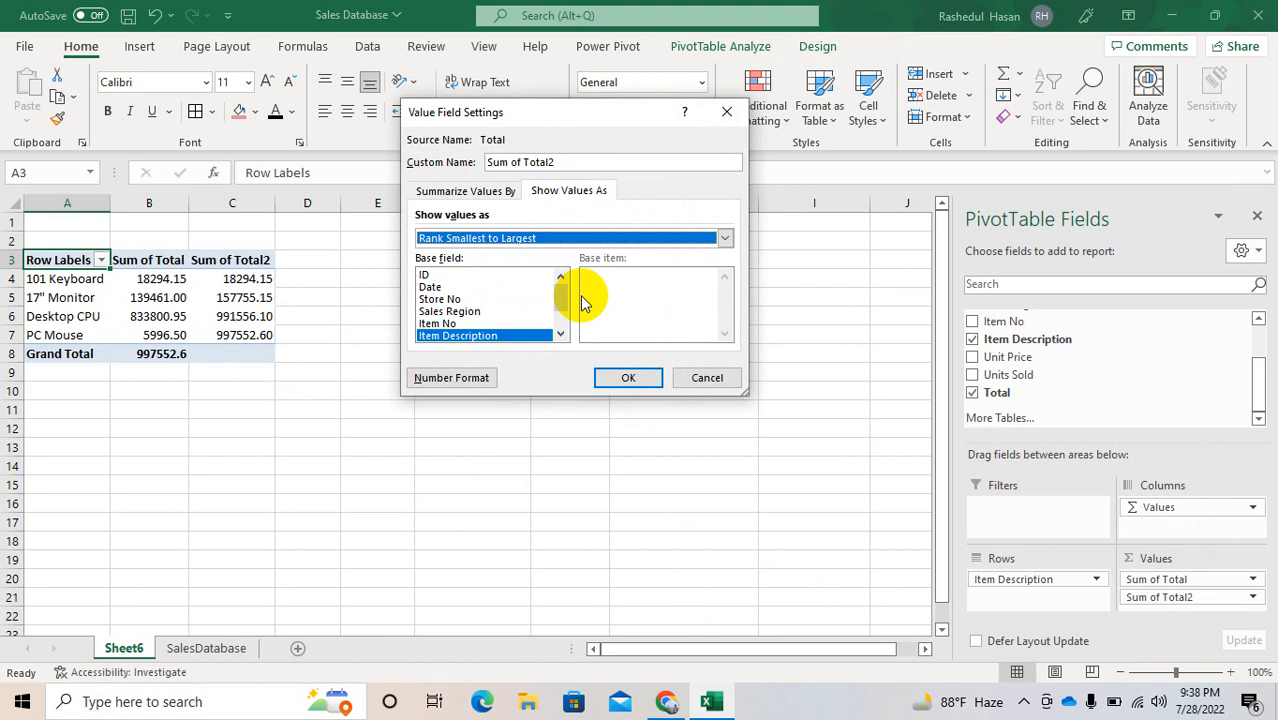
left_click(622, 378)
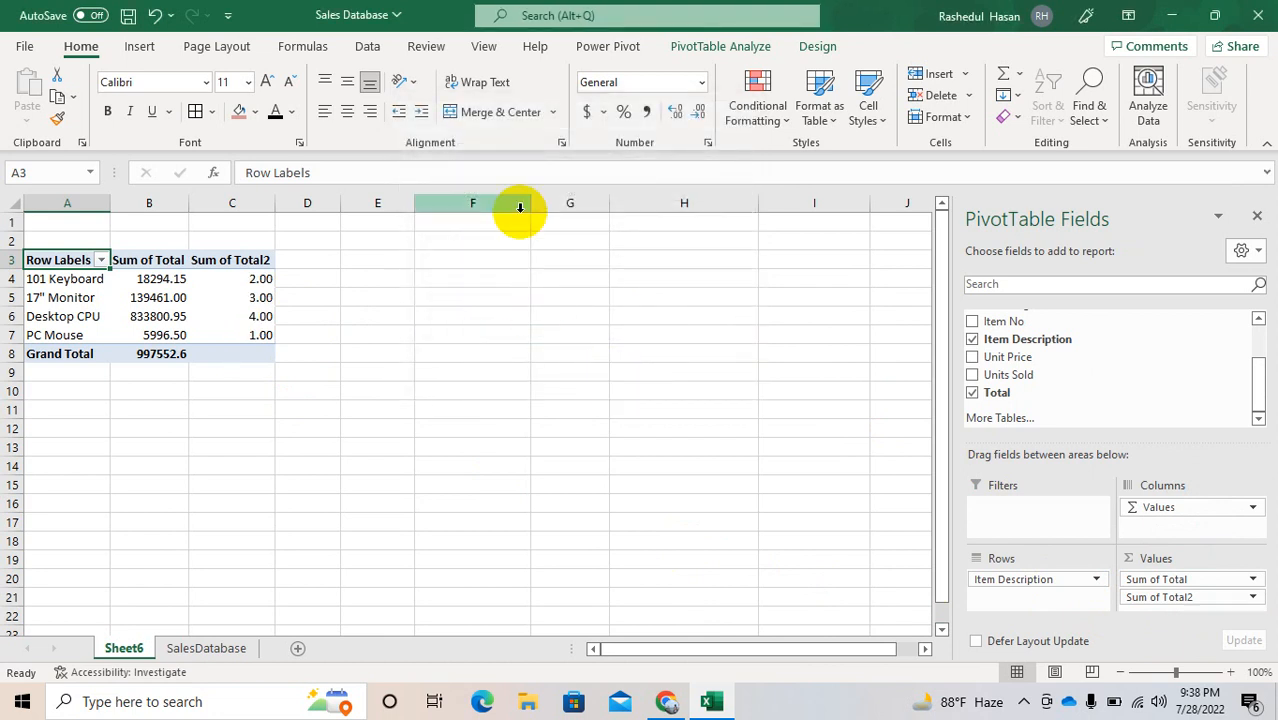
left_click(702, 84)
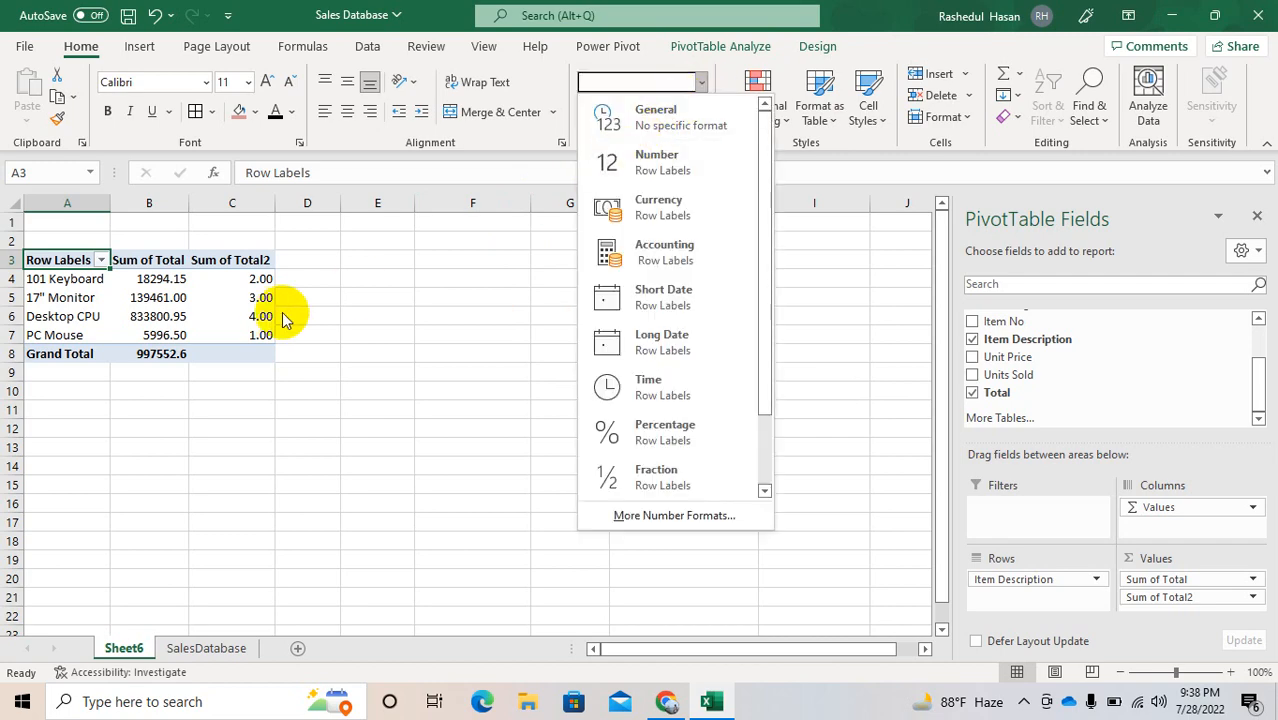
left_click(231, 278)
double_click(231, 278)
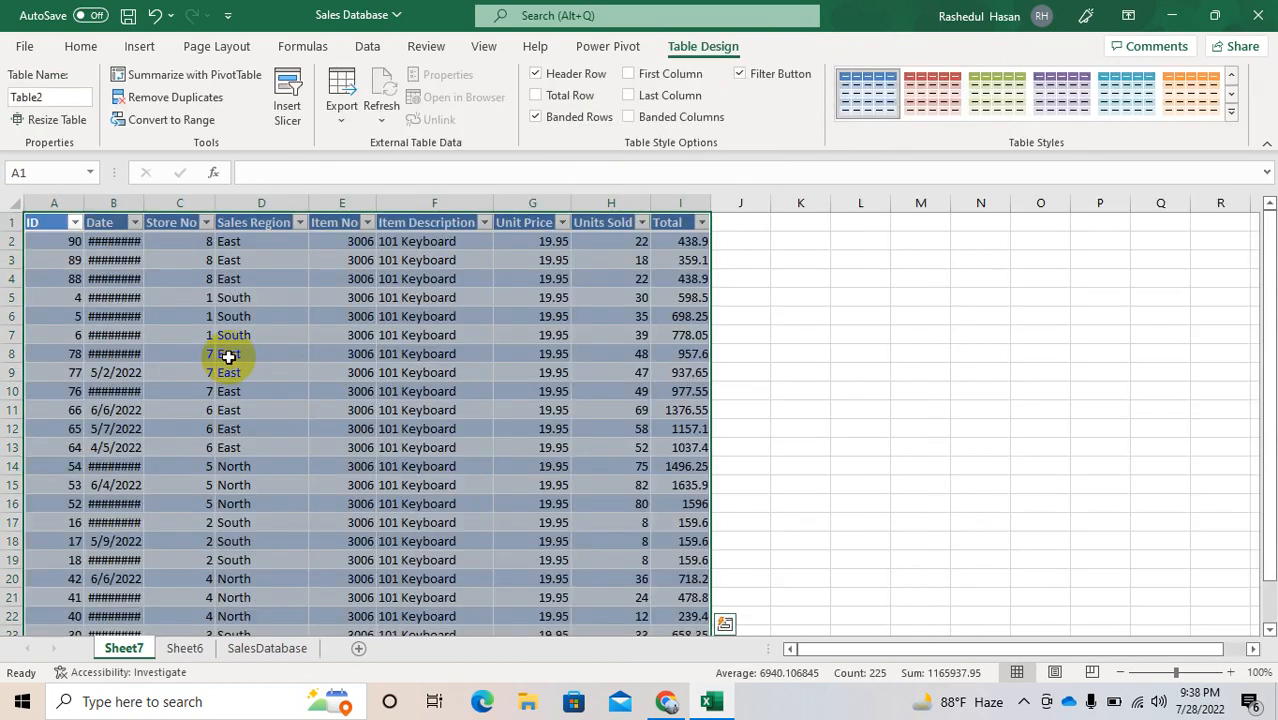
left_click(182, 648)
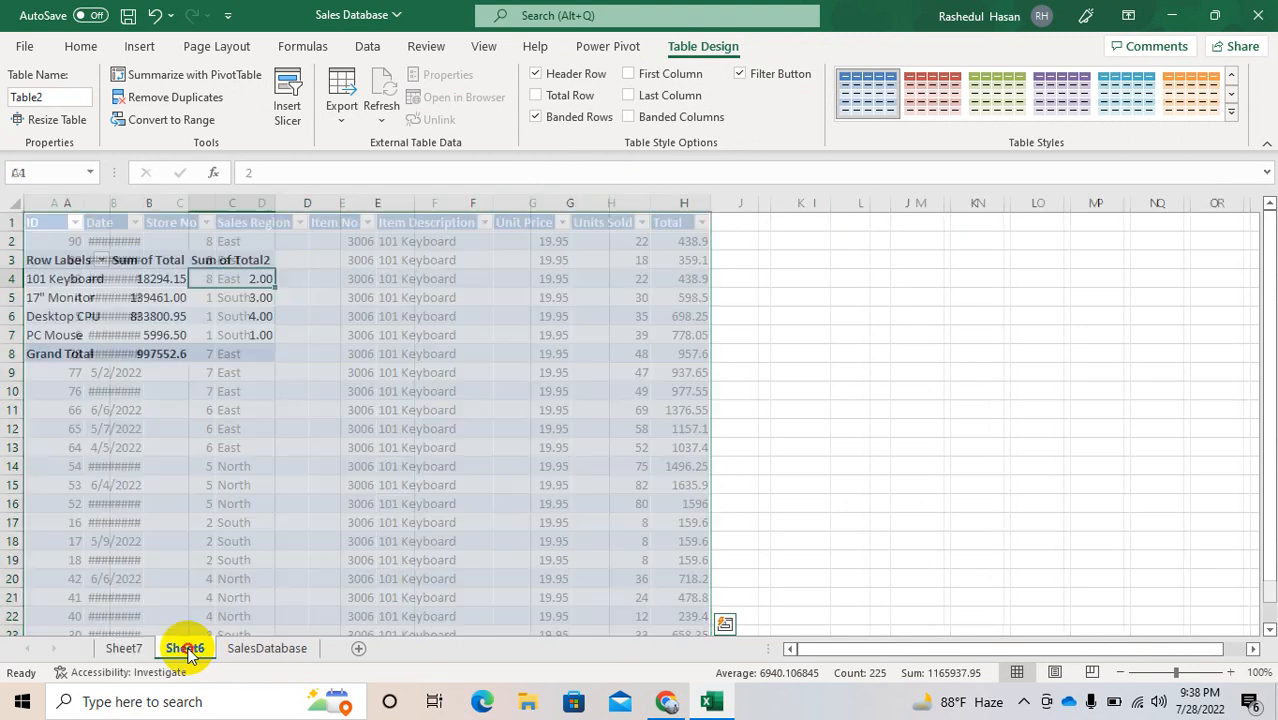
Step: Format the four Sum of Total2 item values in C4:C7 with the General number format
left_click(257, 337)
left_click_drag(257, 337, 254, 282)
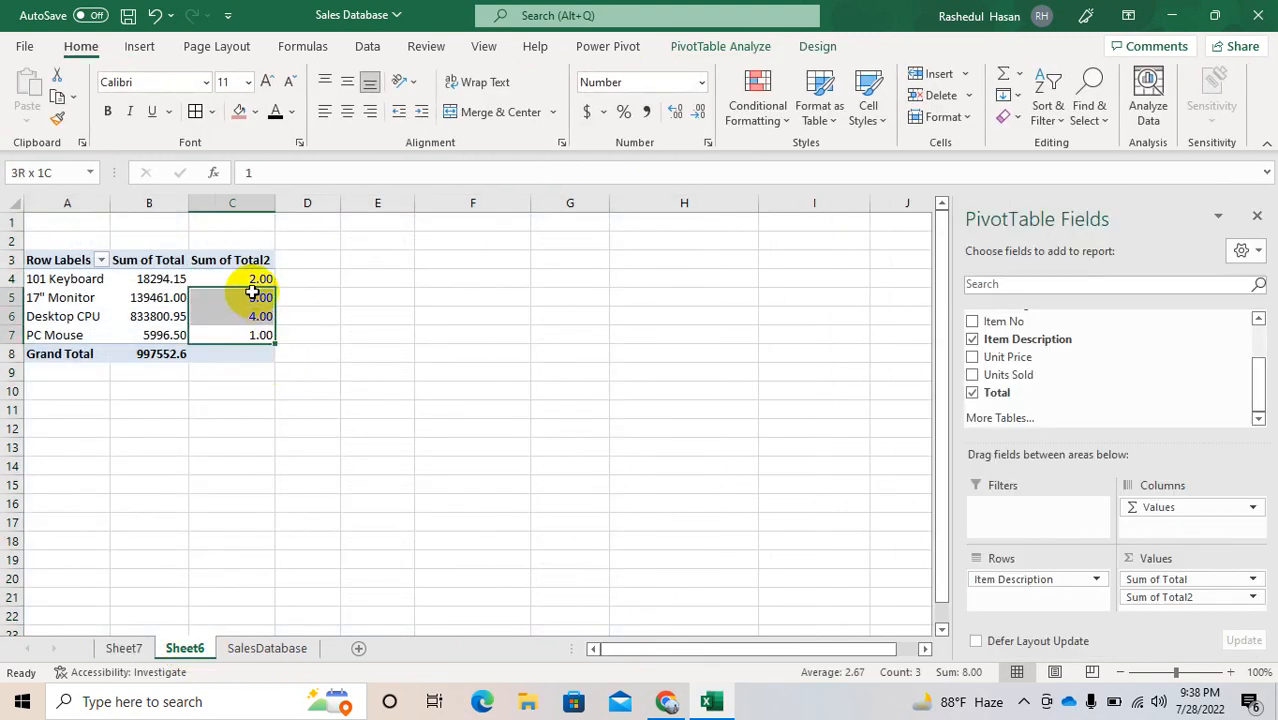
left_click(707, 146)
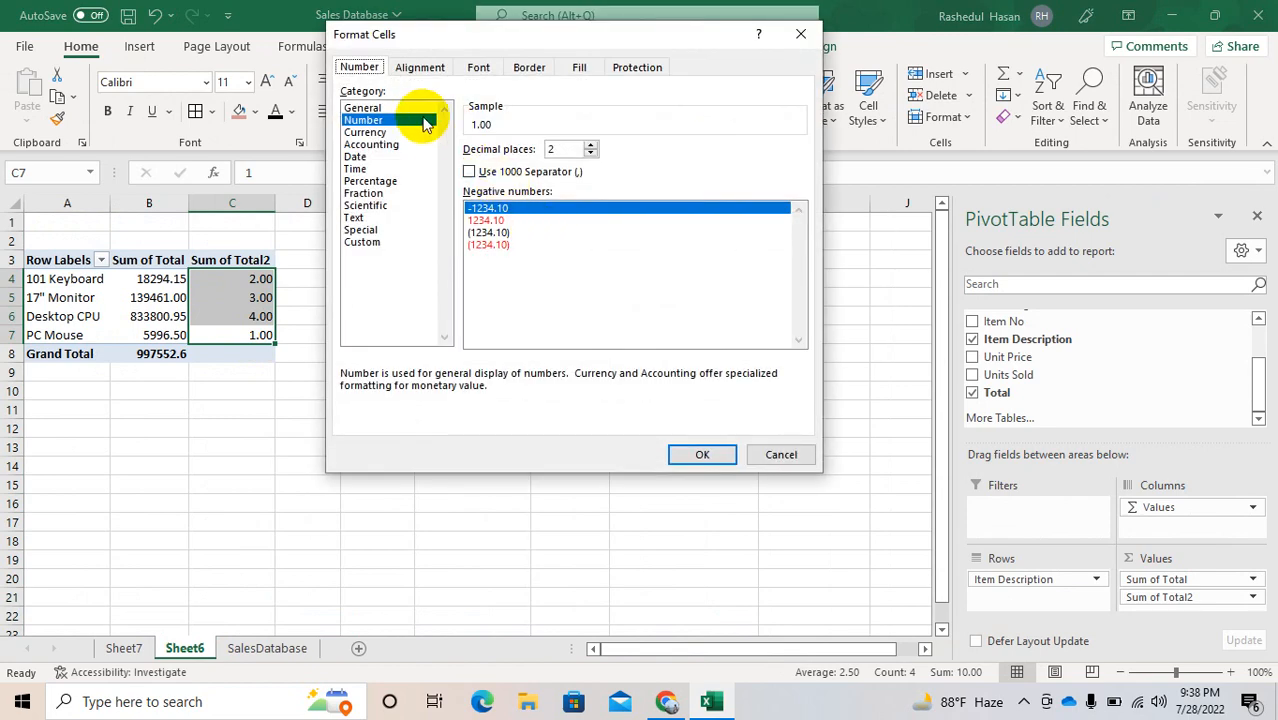
left_click(368, 108)
key("Return")
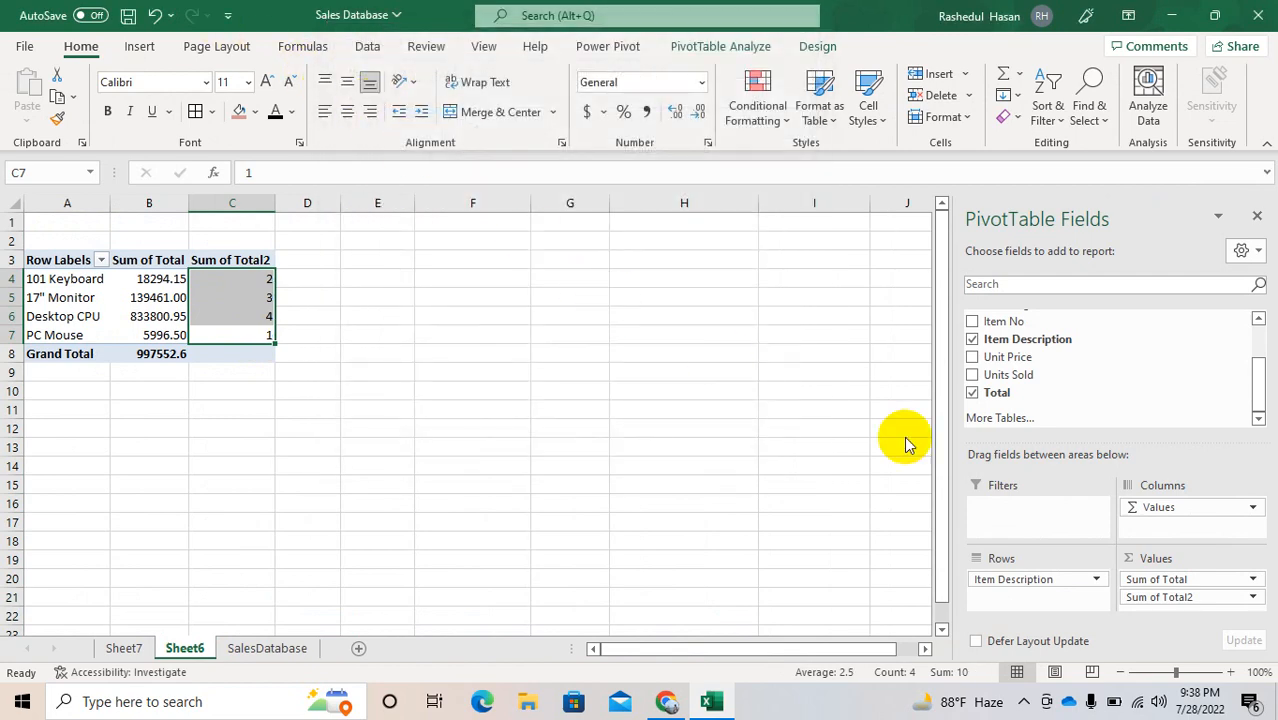
Step: Show the Sum of Total2 values as Index
left_click(1165, 597)
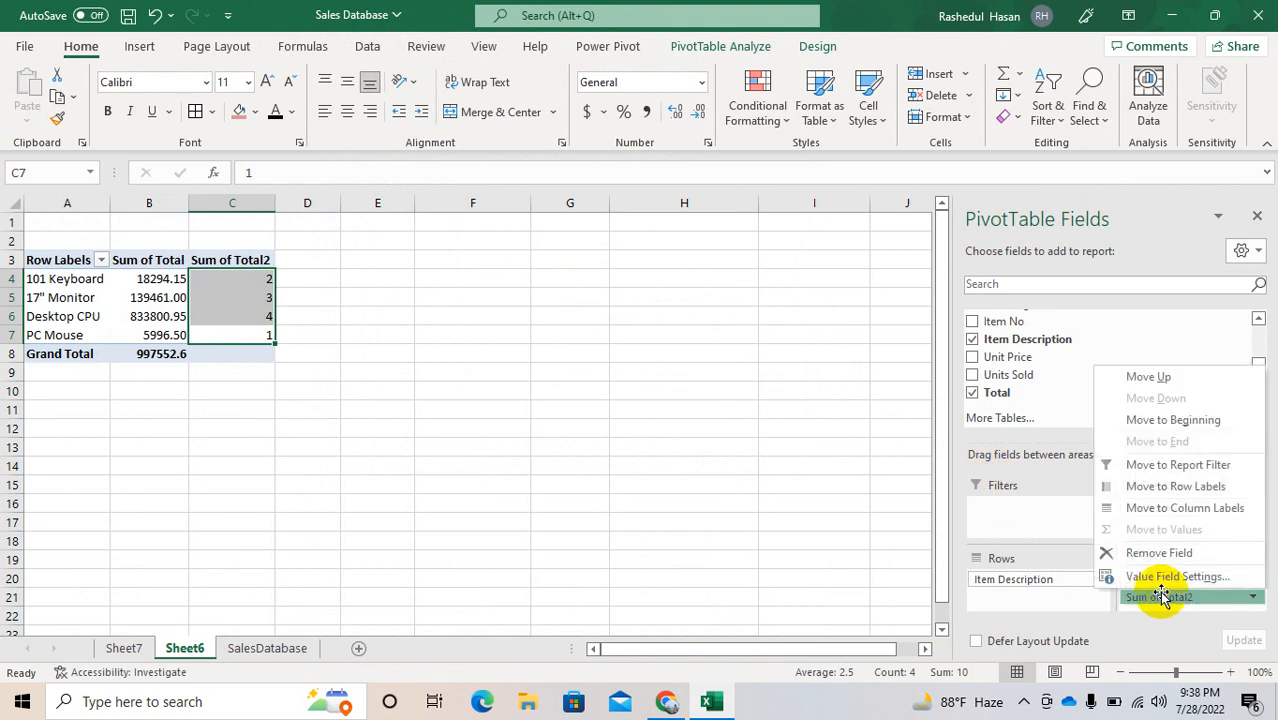
left_click(1163, 577)
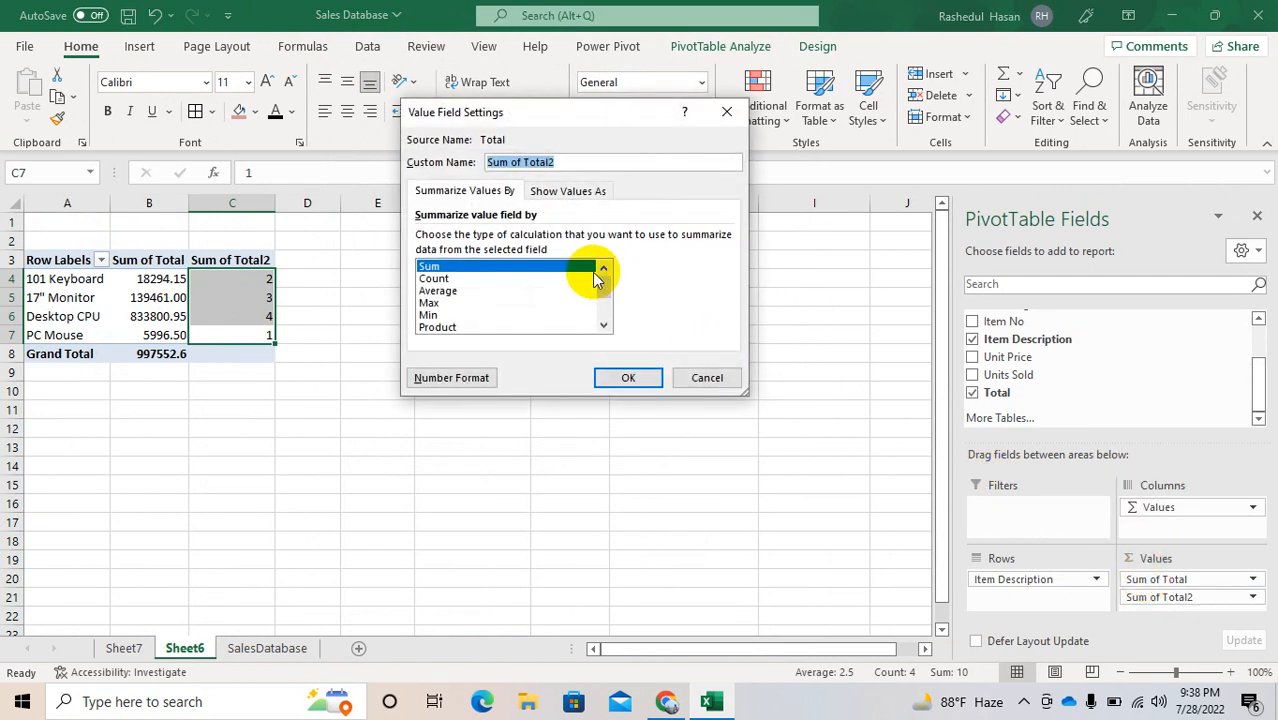
left_click(578, 192)
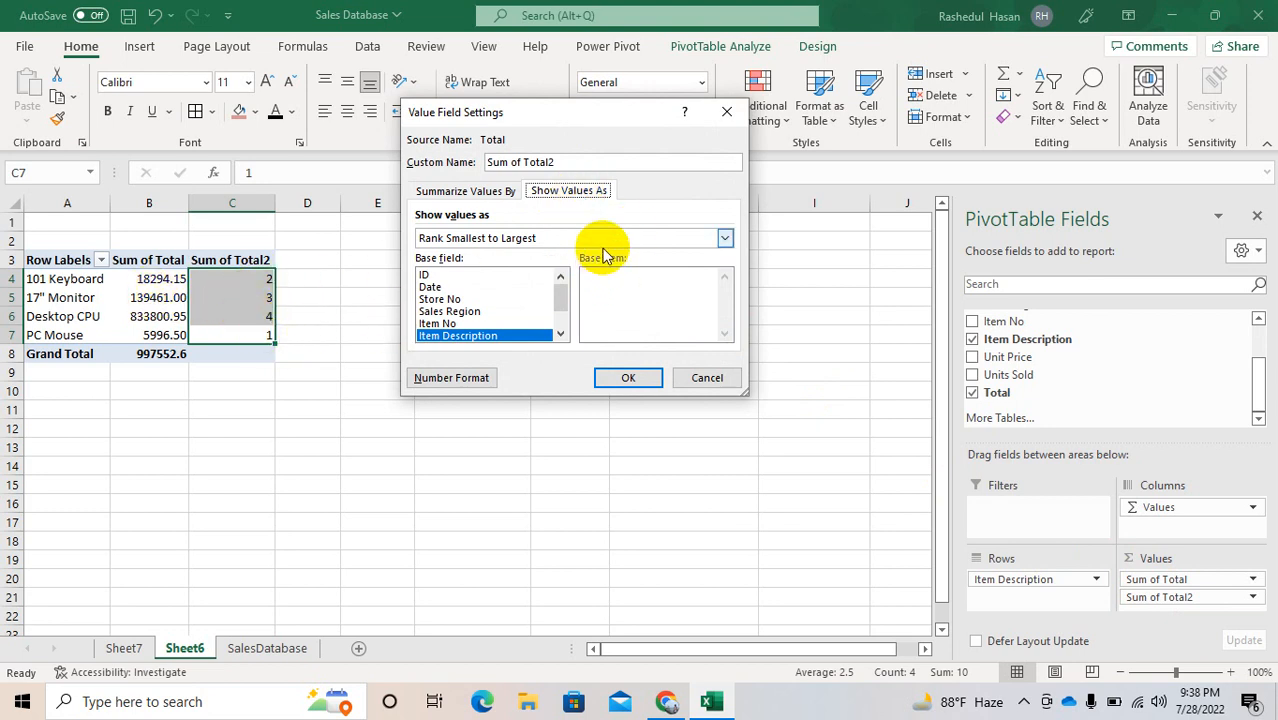
left_click(726, 240)
left_click(726, 316)
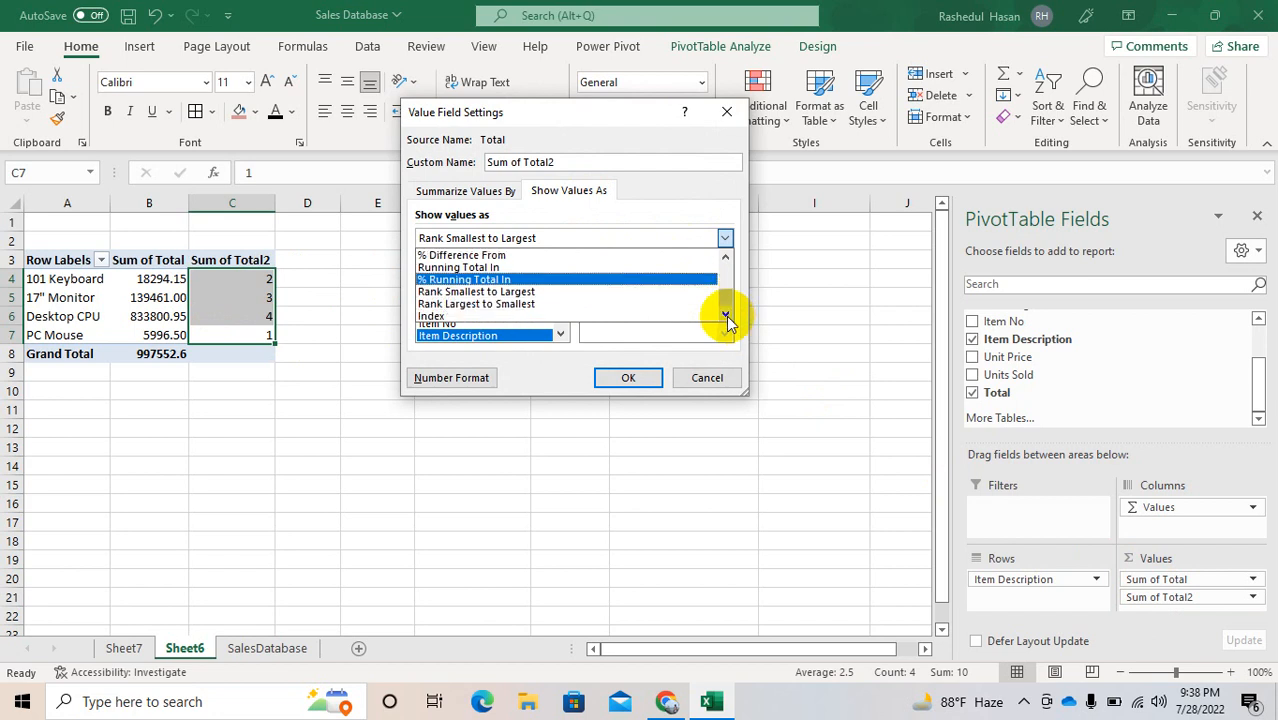
left_click(531, 316)
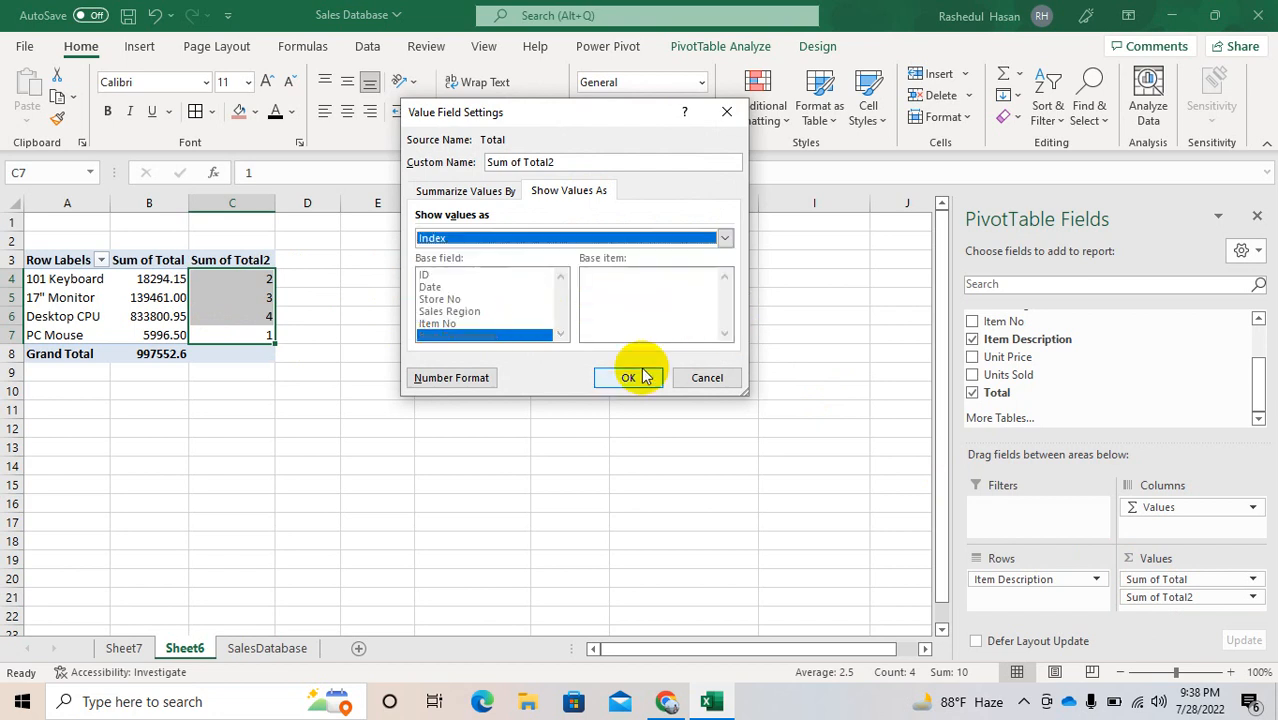
left_click(630, 378)
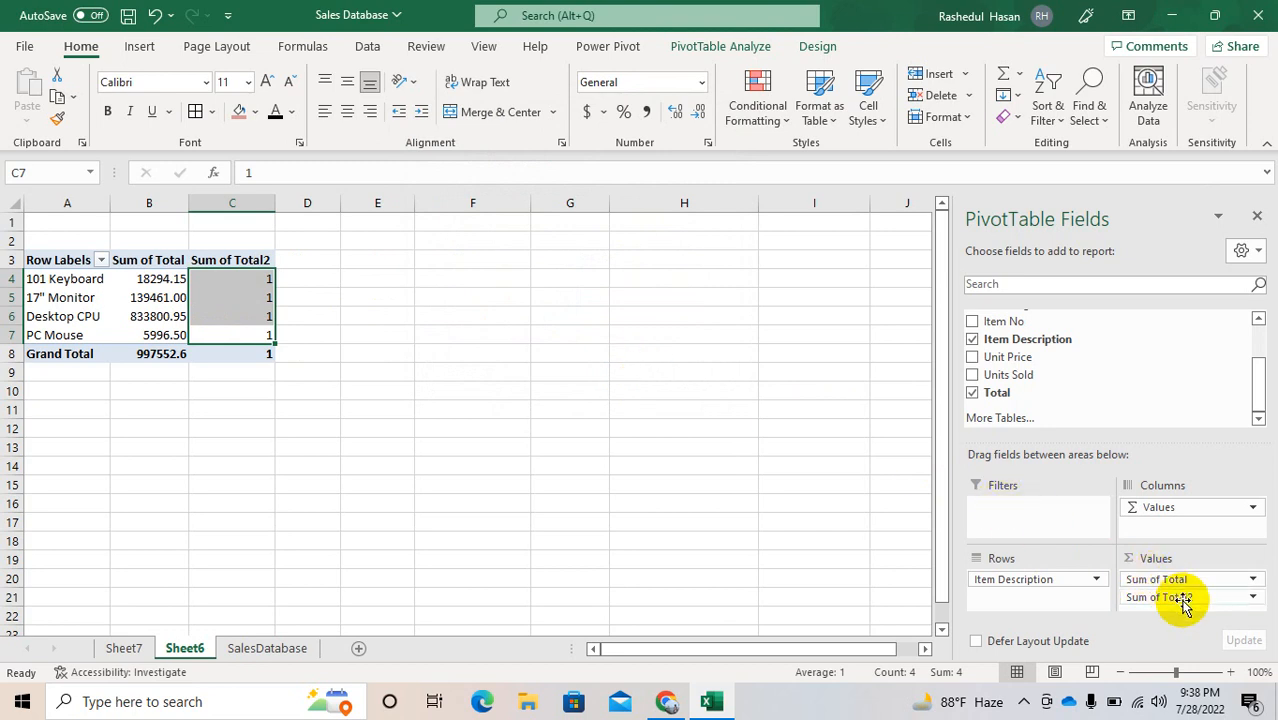
Step: Remove Sum of Total2 from the Values area and add Sales Region to the Columns area
left_click_drag(1183, 602, 1101, 397)
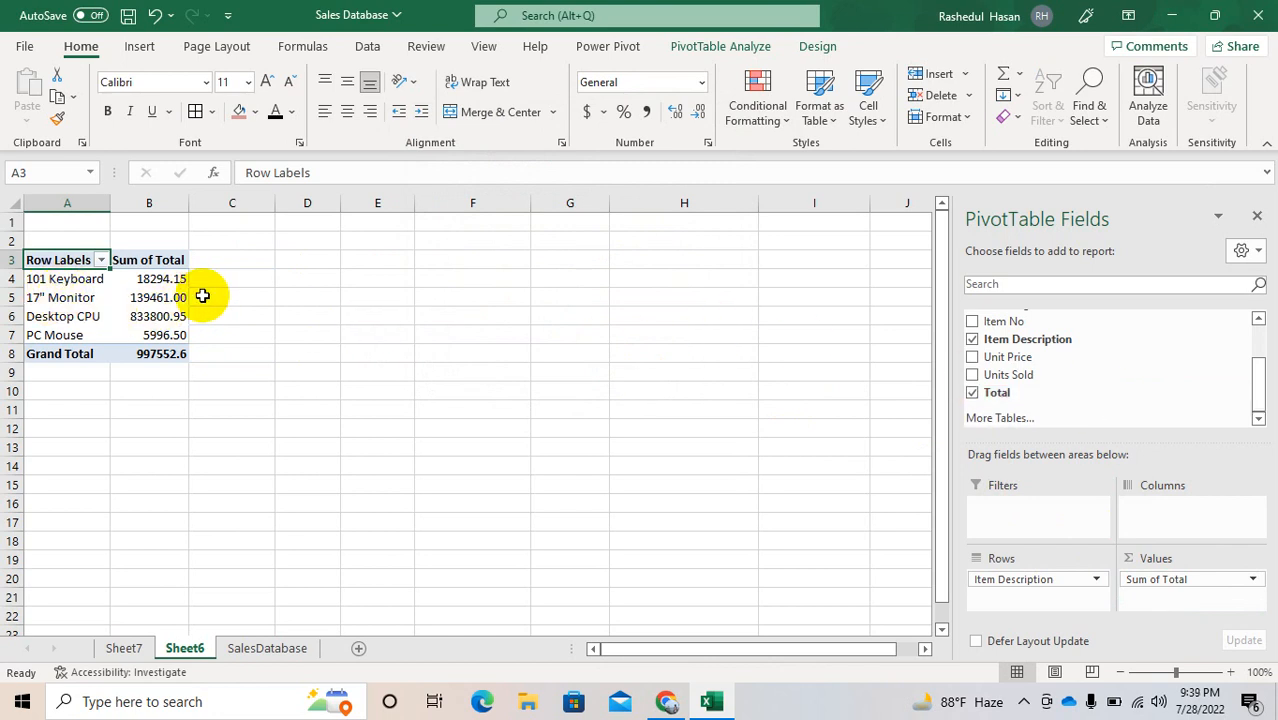
left_click(817, 48)
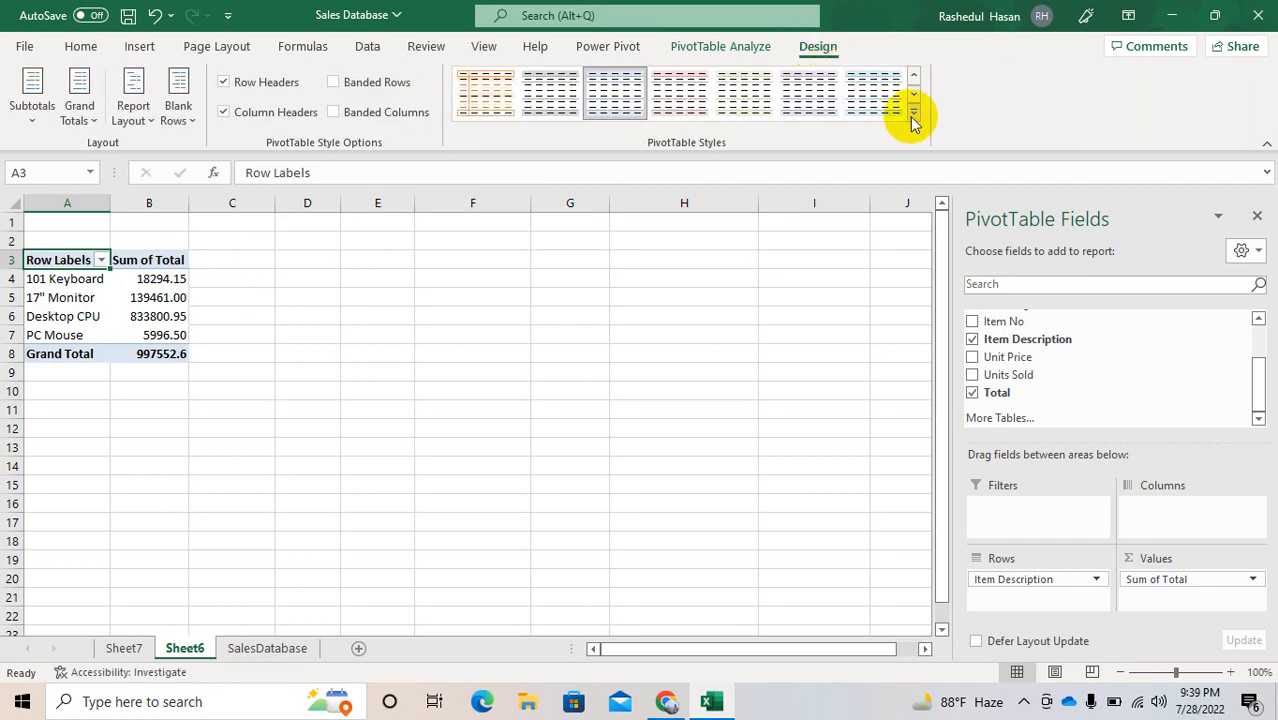
left_click(910, 112)
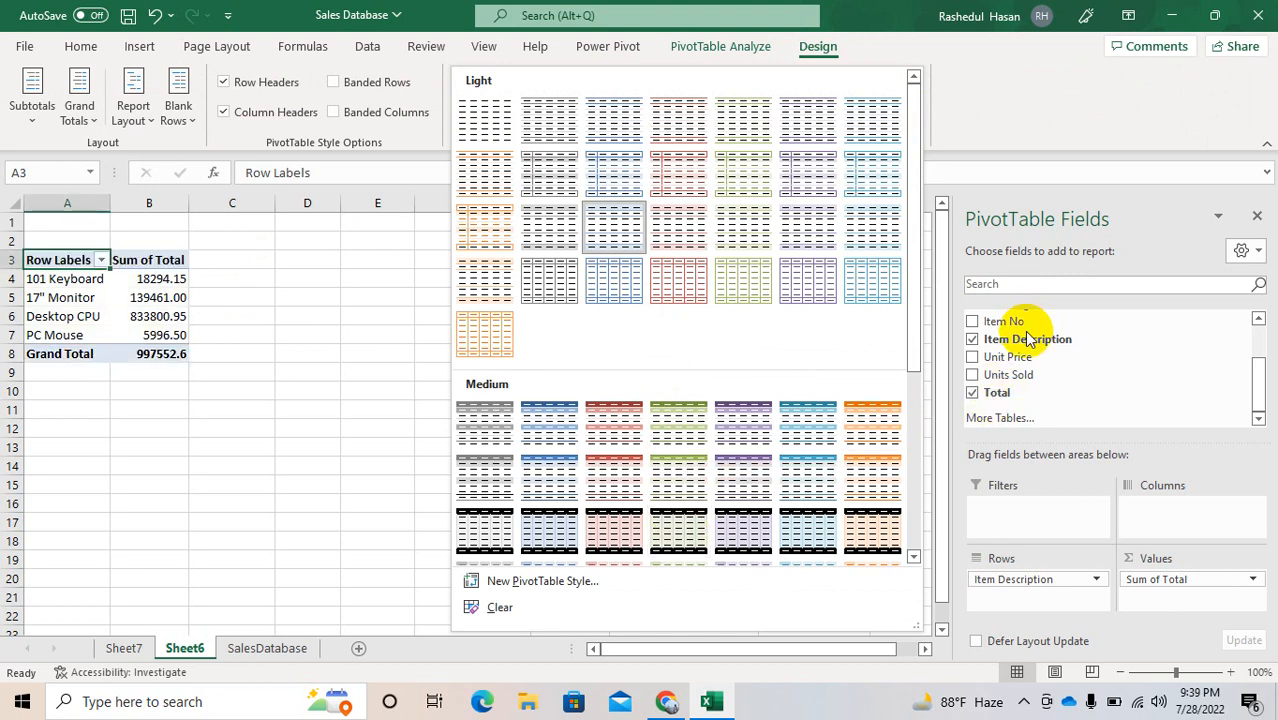
left_click(1068, 352)
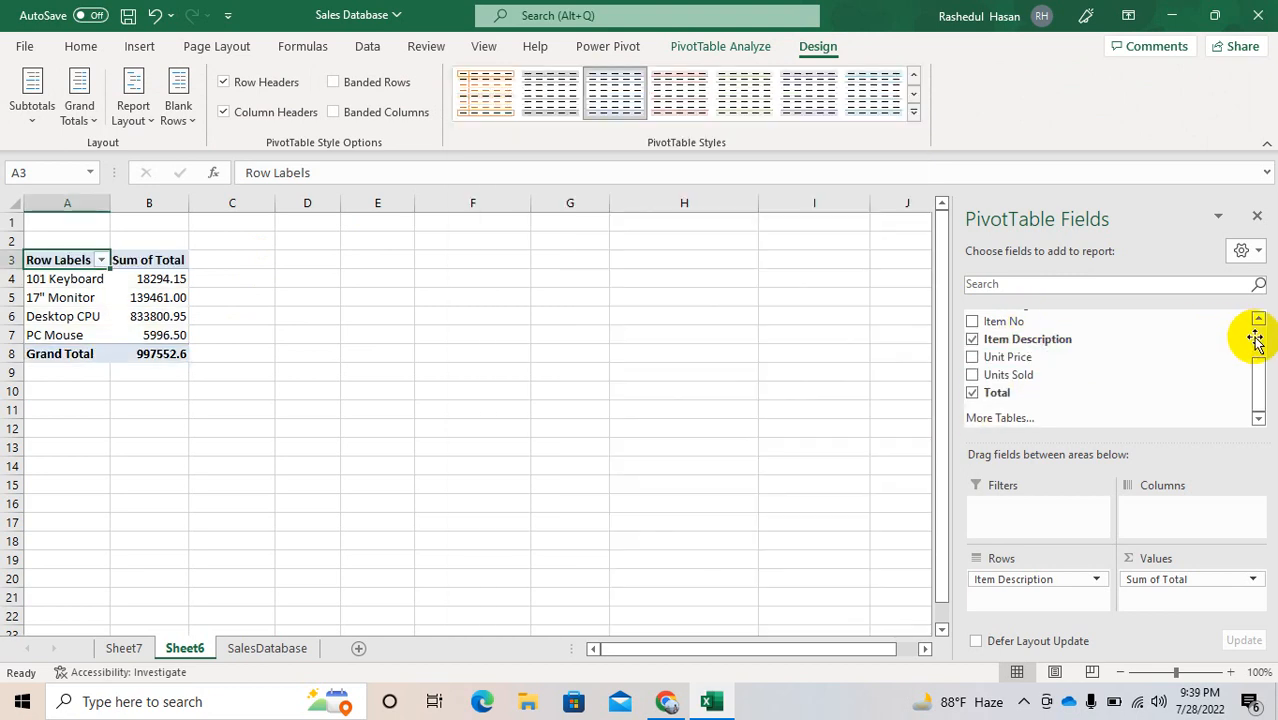
scroll(1255, 340, "up", 2)
left_click_drag(1038, 378, 1150, 512)
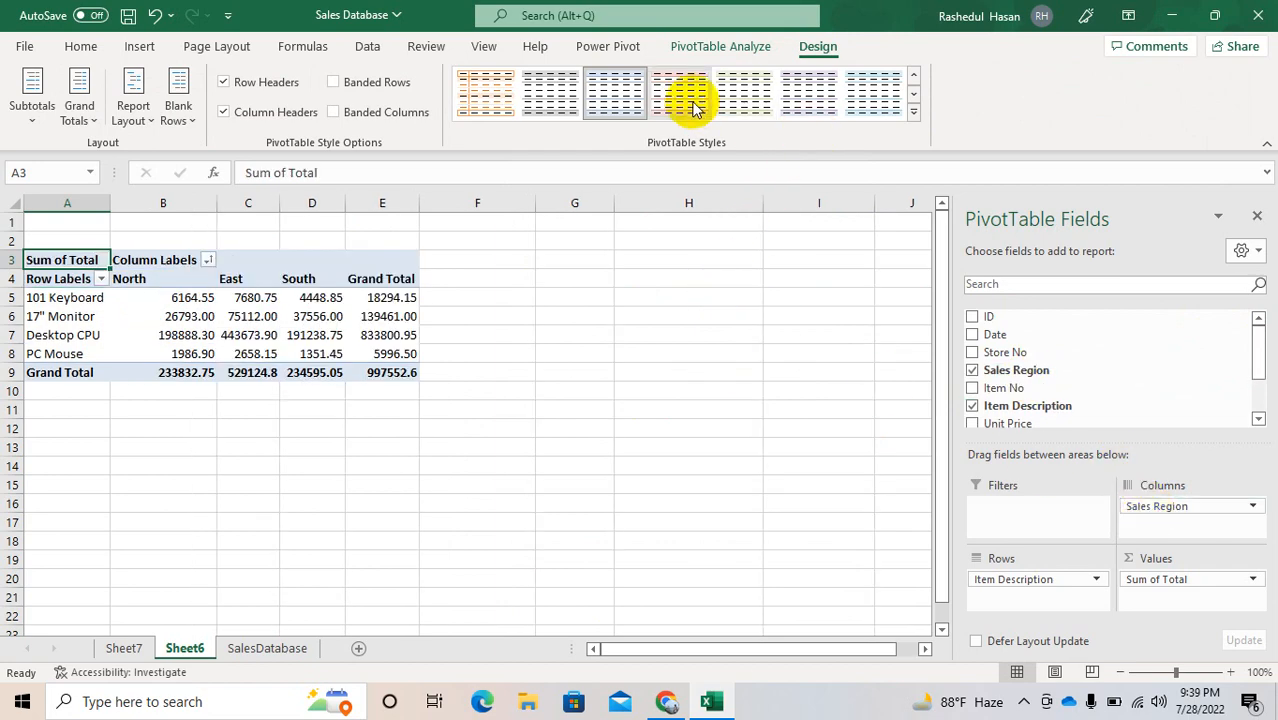
Step: Apply the light red PivotTable style and replace it with the light green one beside it
left_click(911, 108)
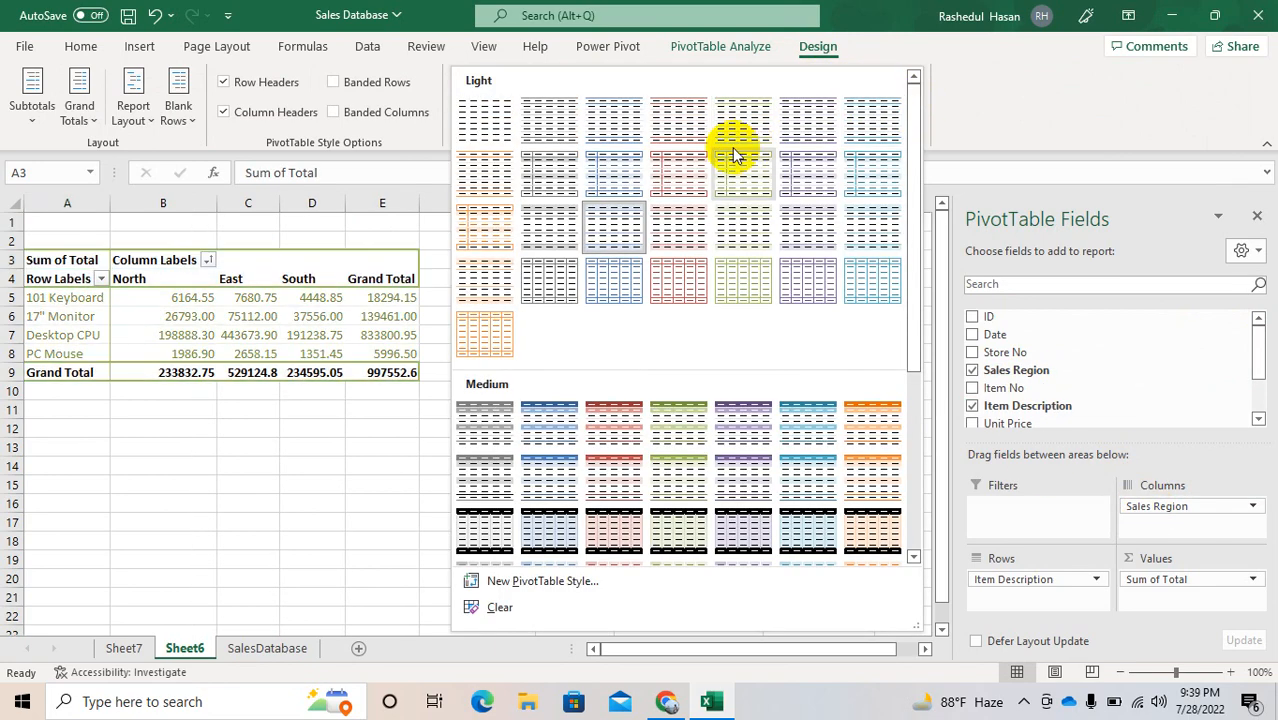
left_click(361, 454)
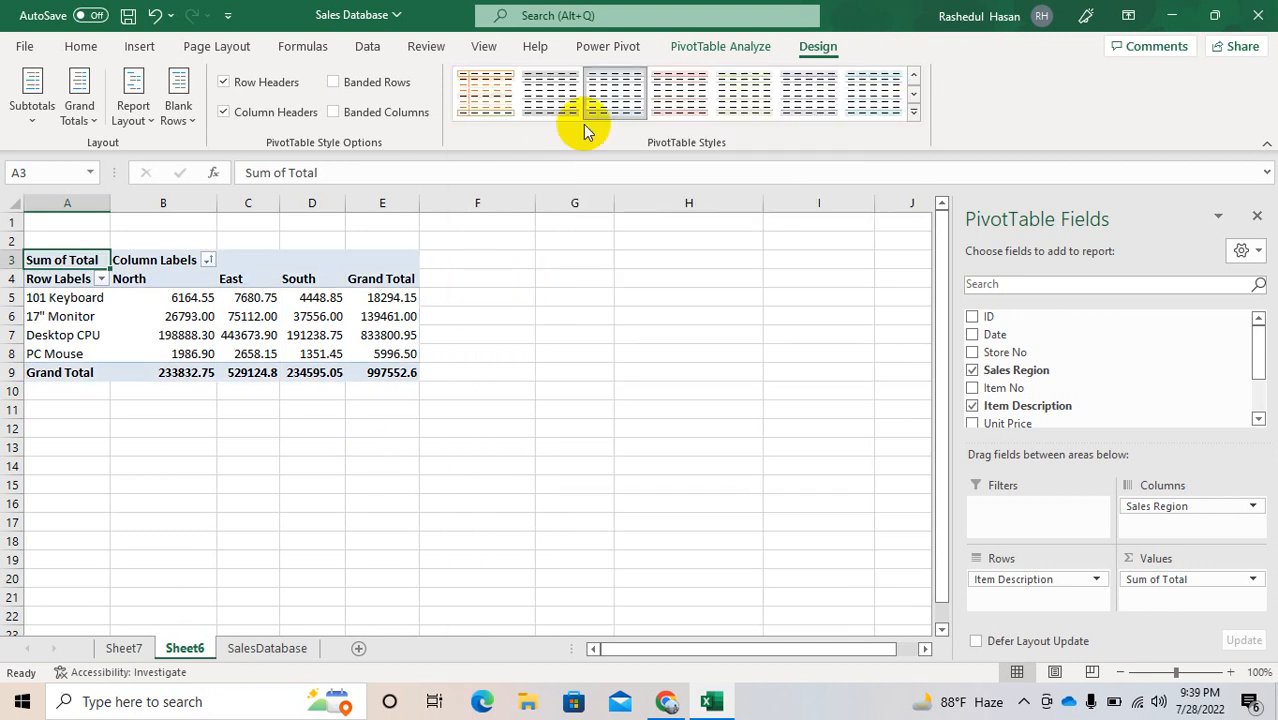
left_click(670, 104)
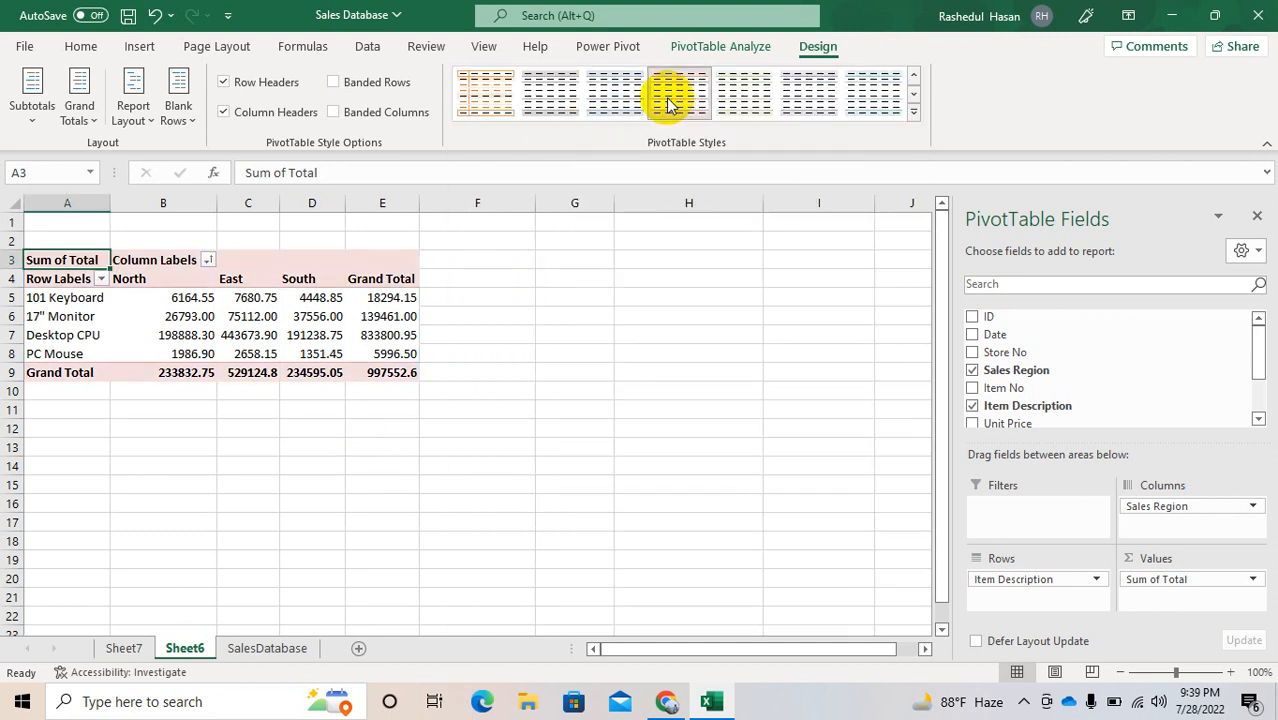
left_click(748, 108)
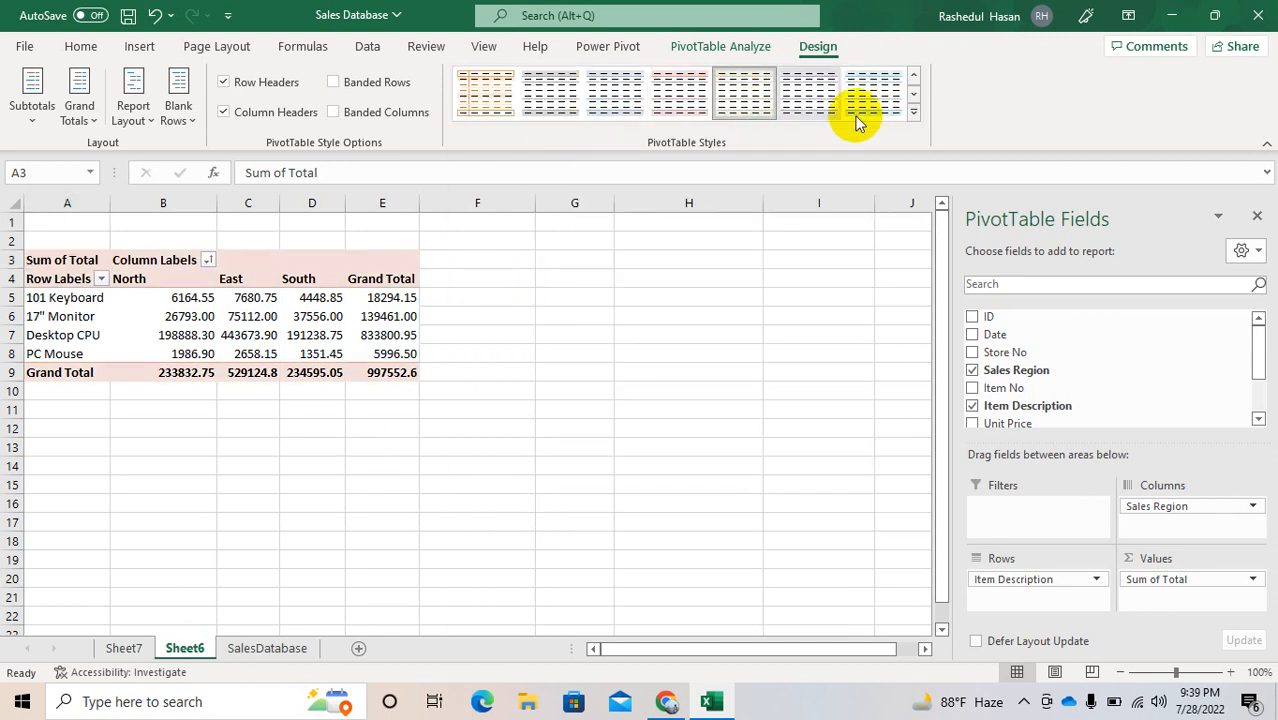
Step: Apply the purple PivotTable style from the first row of the Medium styles
left_click(911, 117)
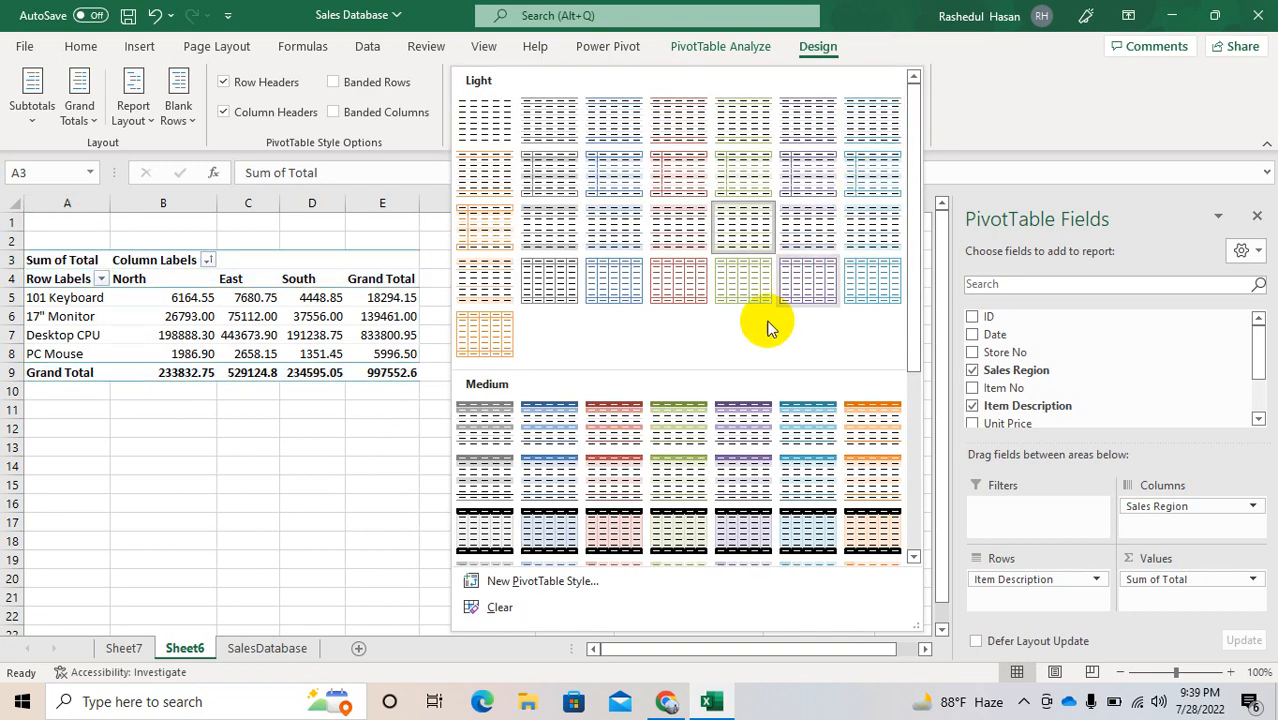
left_click(735, 407)
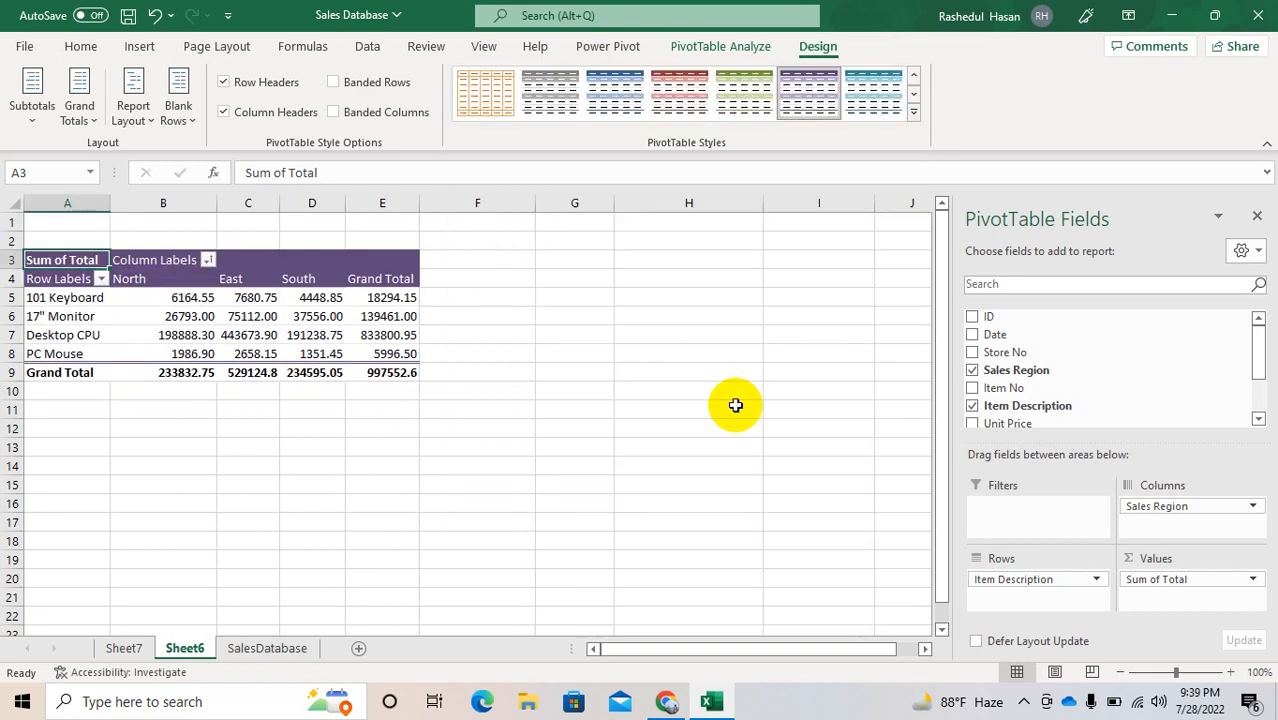
Step: Try the Row Headers, Column Headers, Banded Rows and Banded Columns style options, restoring each one after toggling it
left_click(224, 84)
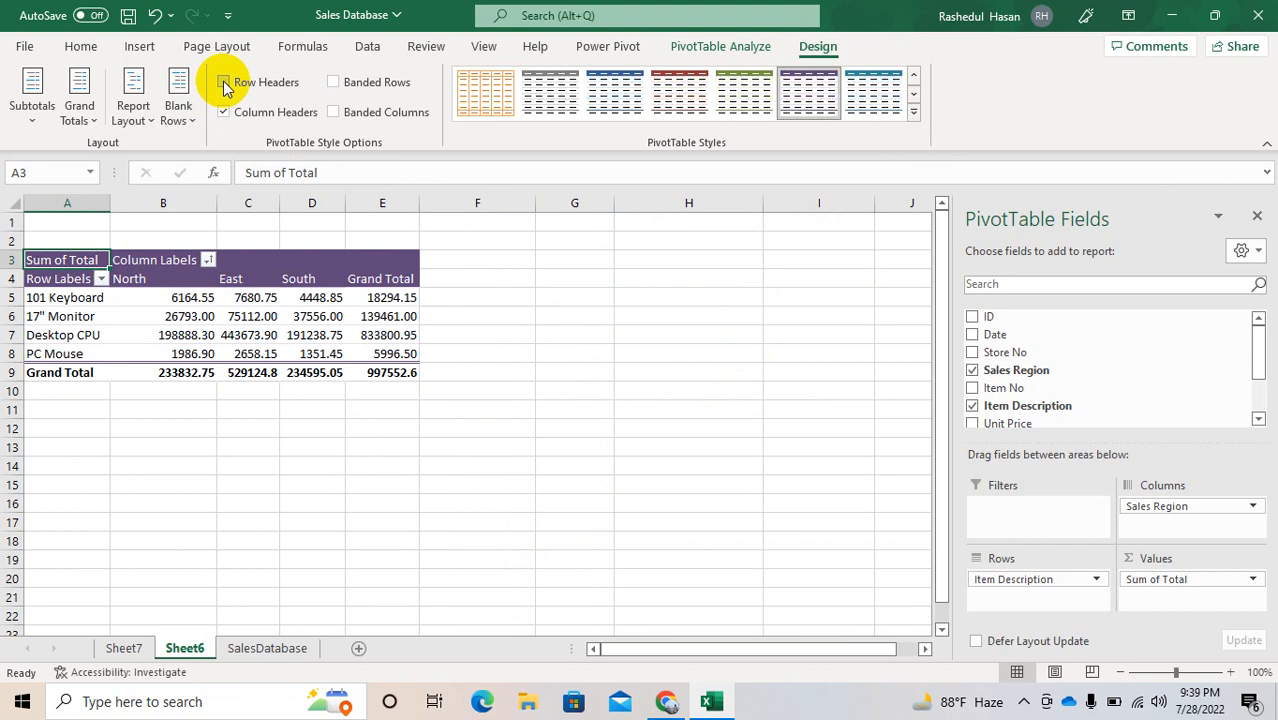
left_click(224, 84)
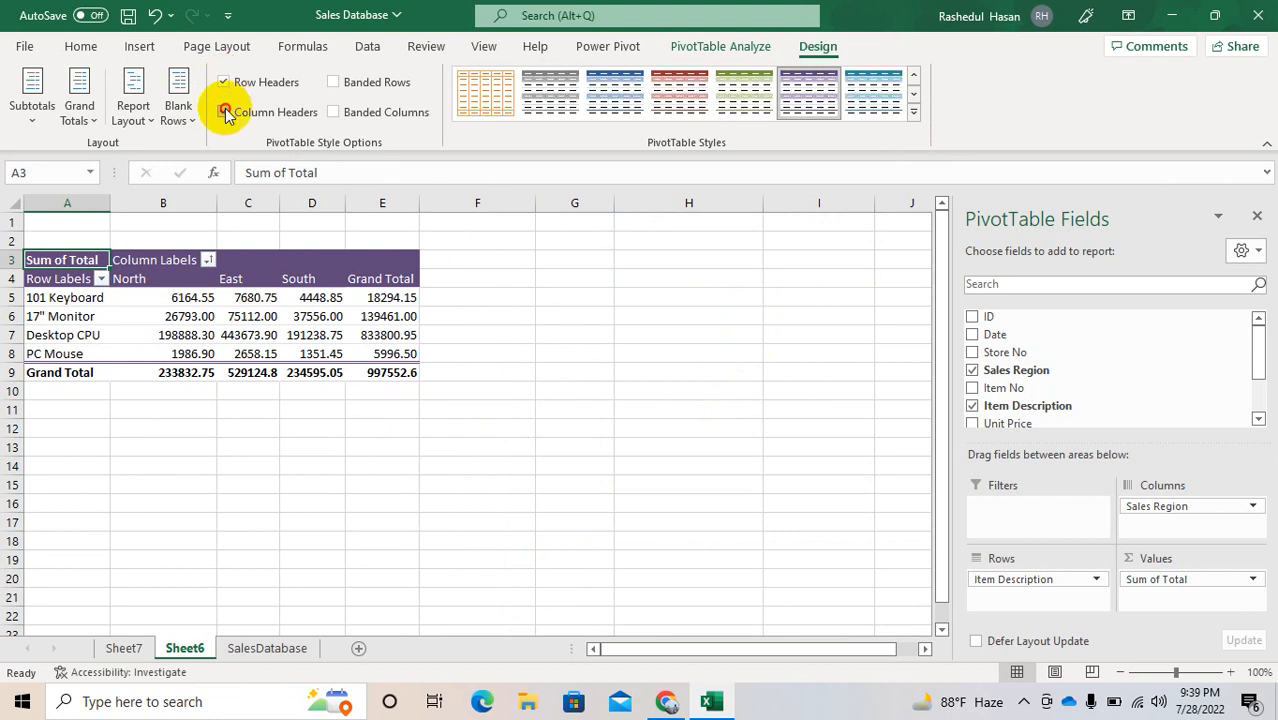
left_click(225, 112)
left_click(225, 112)
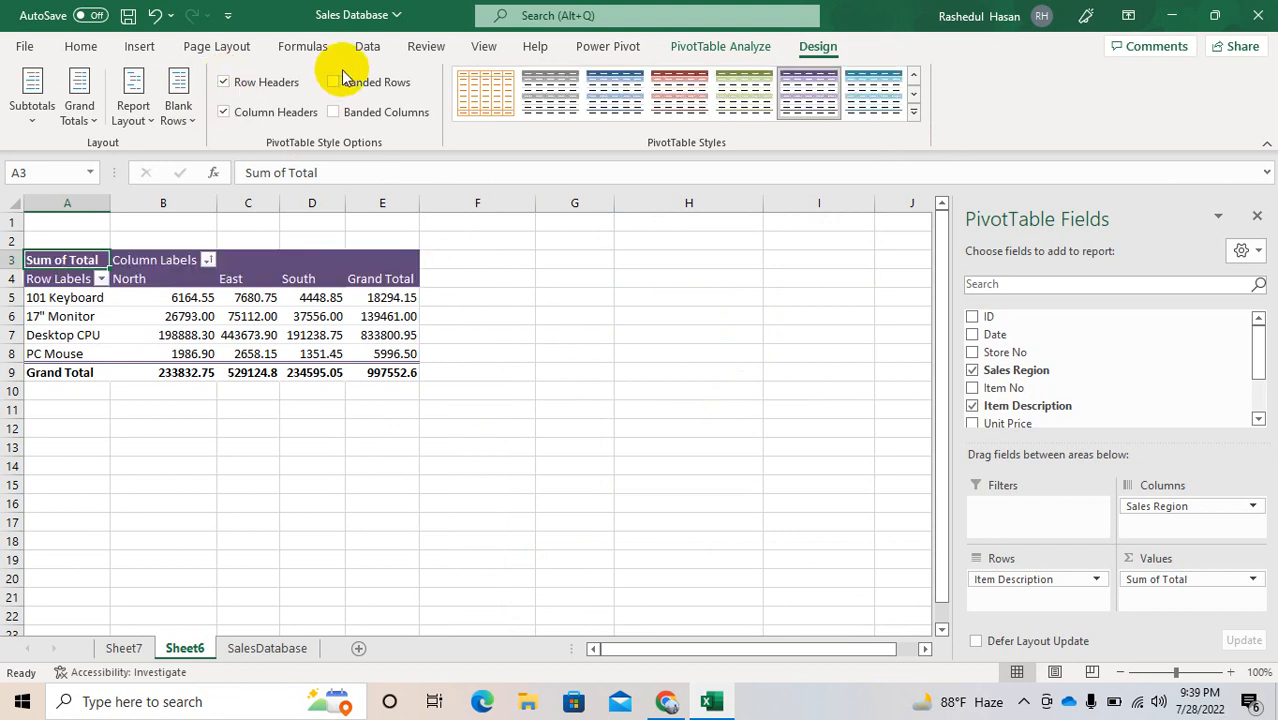
left_click(334, 84)
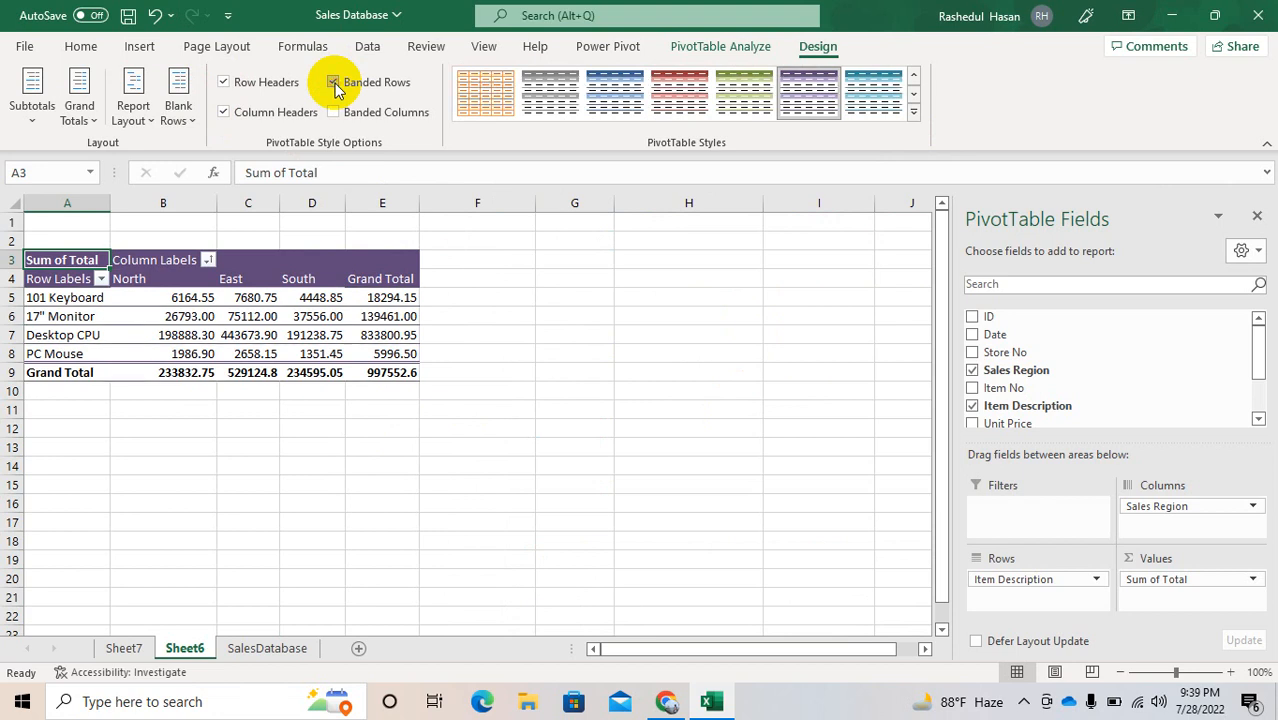
left_click(334, 84)
left_click(334, 113)
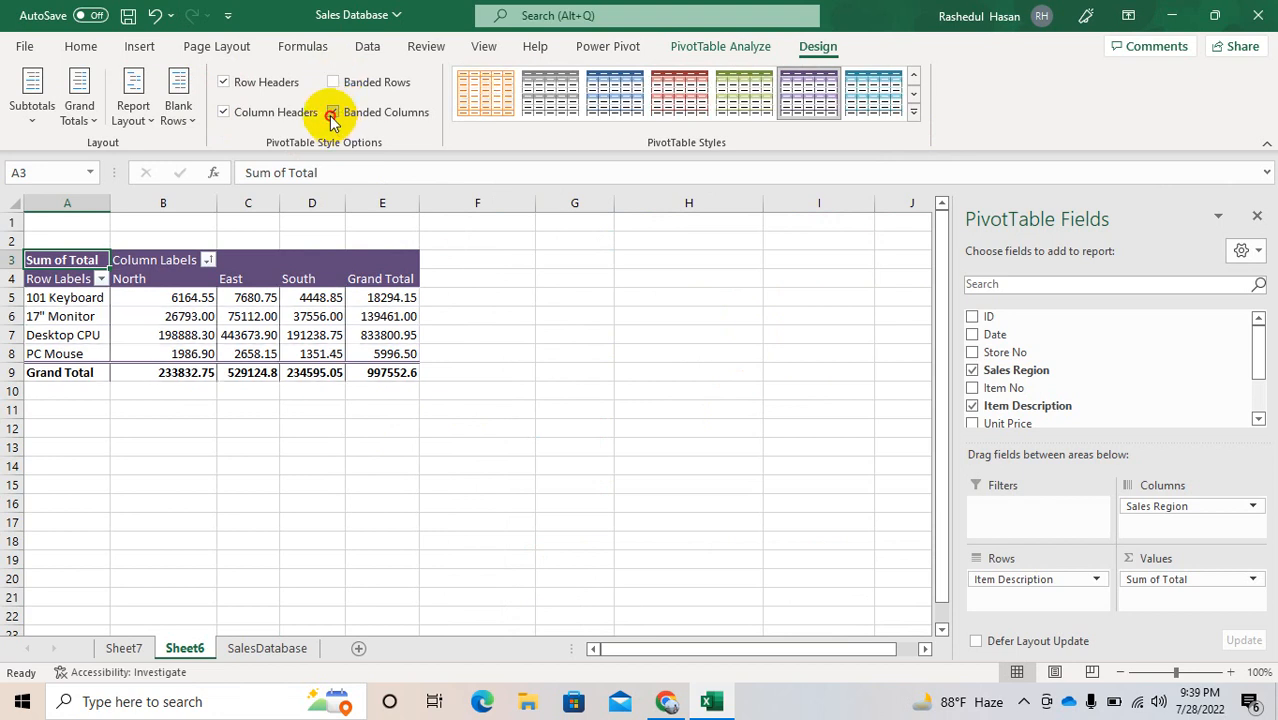
left_click(332, 113)
Step: Set the PivotTable to show no subtotals and turn grand totals off for rows and columns
left_click(44, 118)
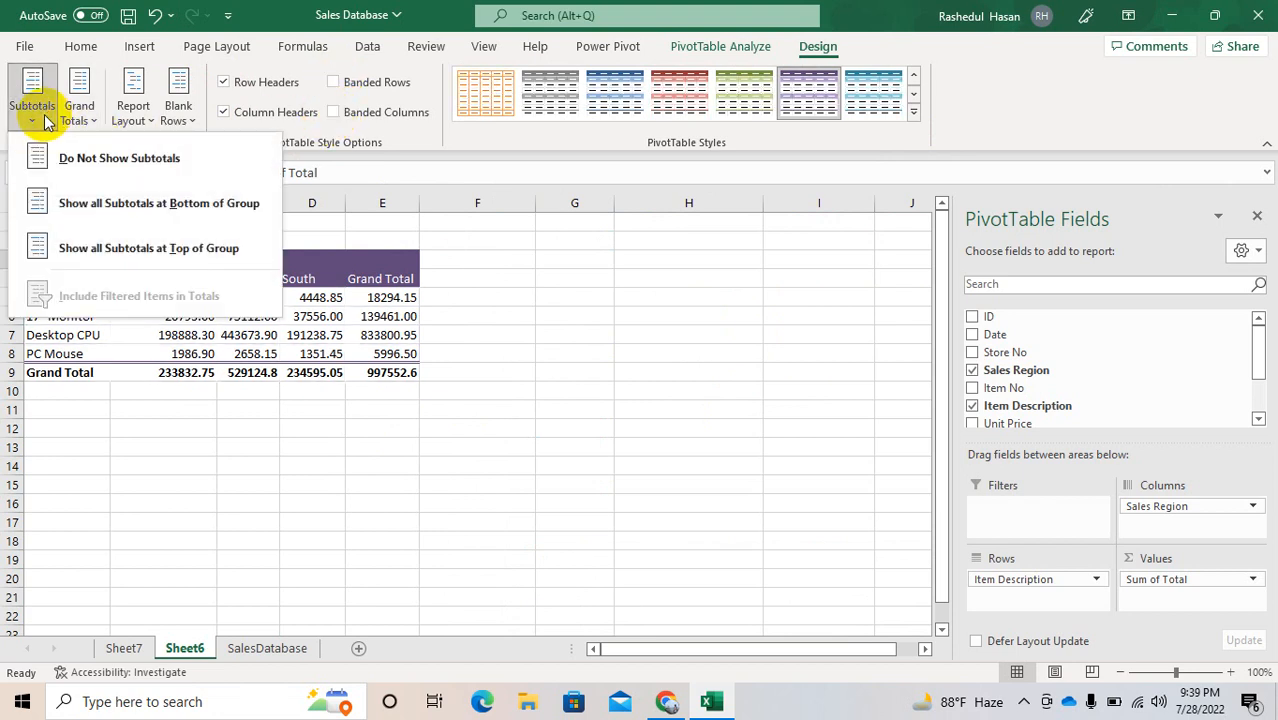
left_click(75, 160)
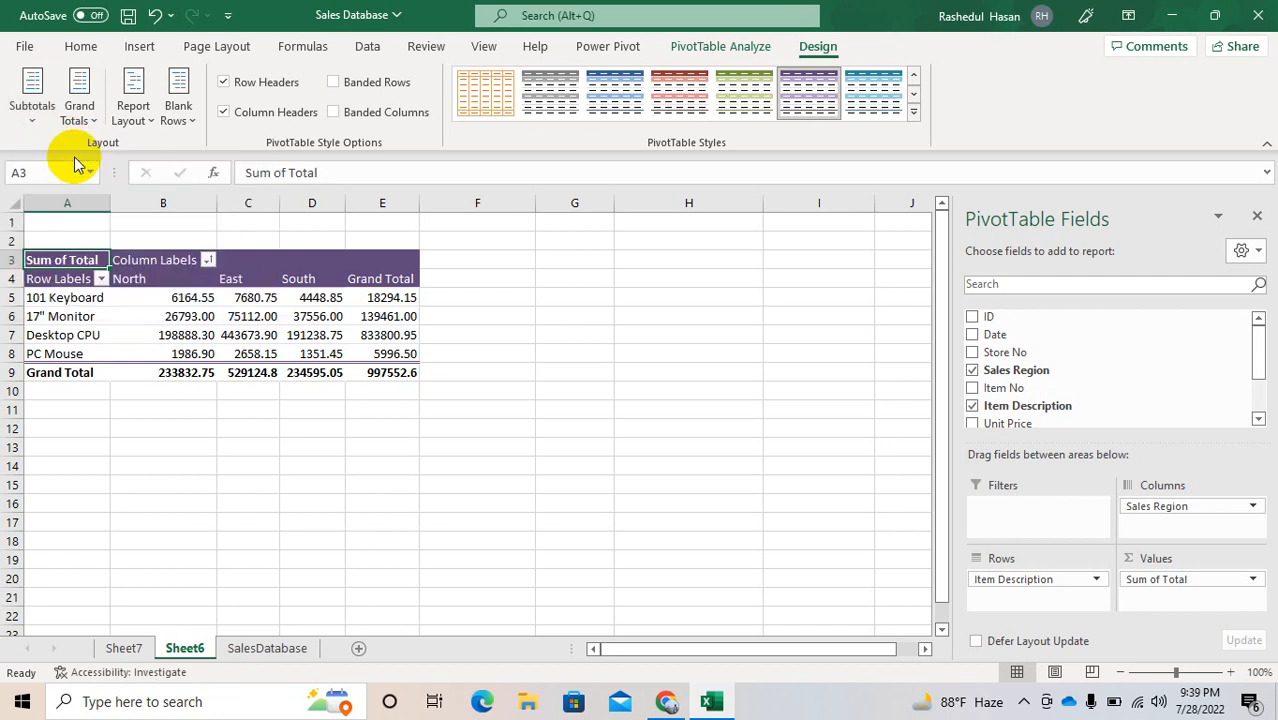
left_click(61, 114)
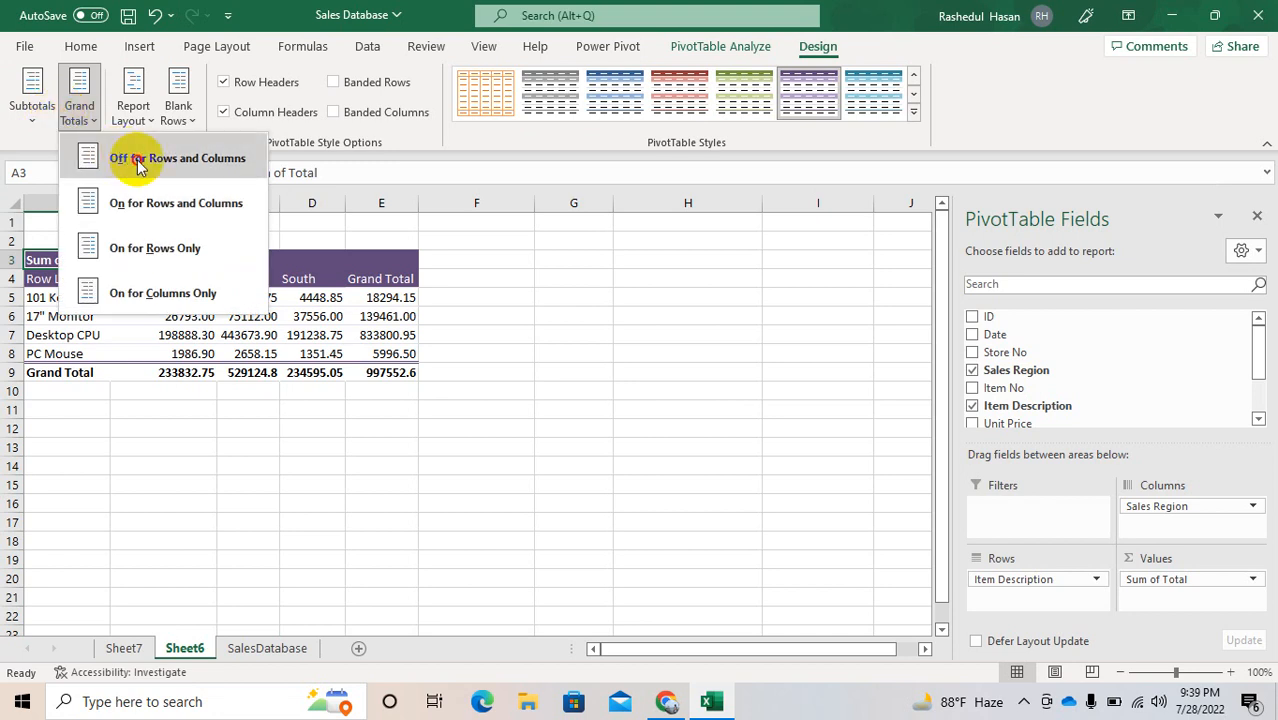
left_click(140, 163)
left_click(91, 118)
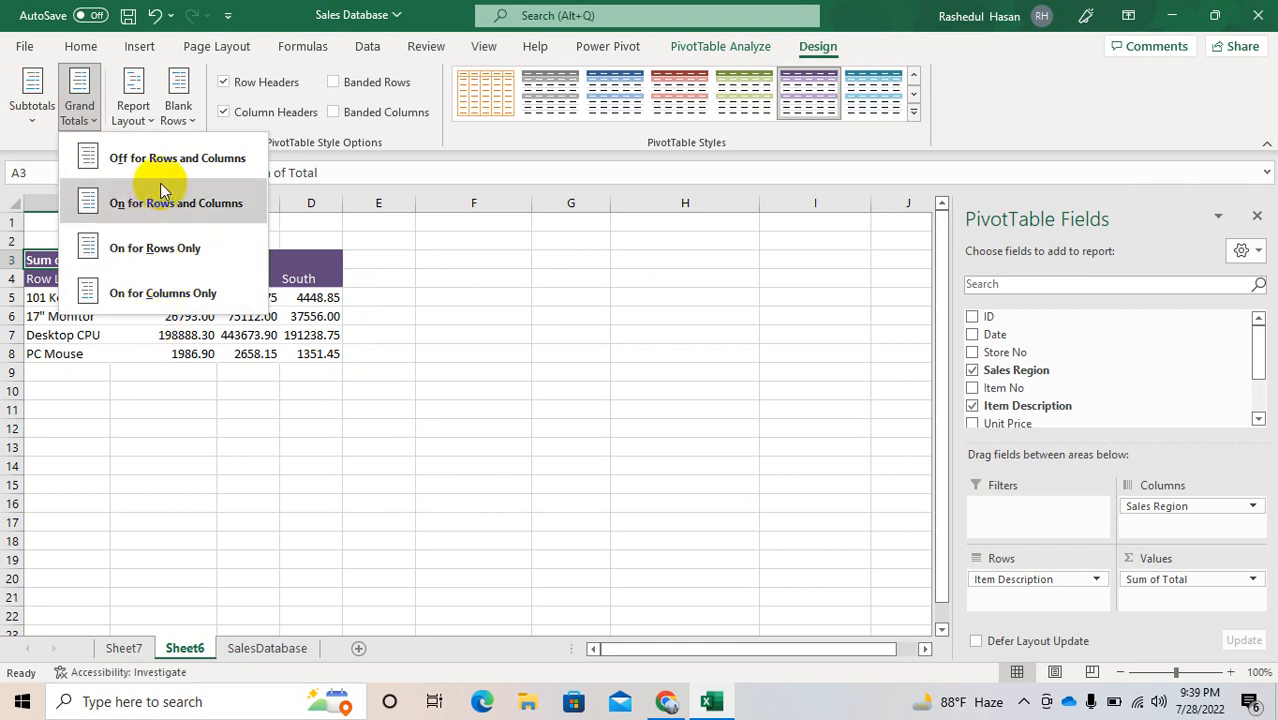
Step: Try the Compact Form report layout and switch the PivotTable to Outline Form
left_click(143, 120)
left_click(203, 160)
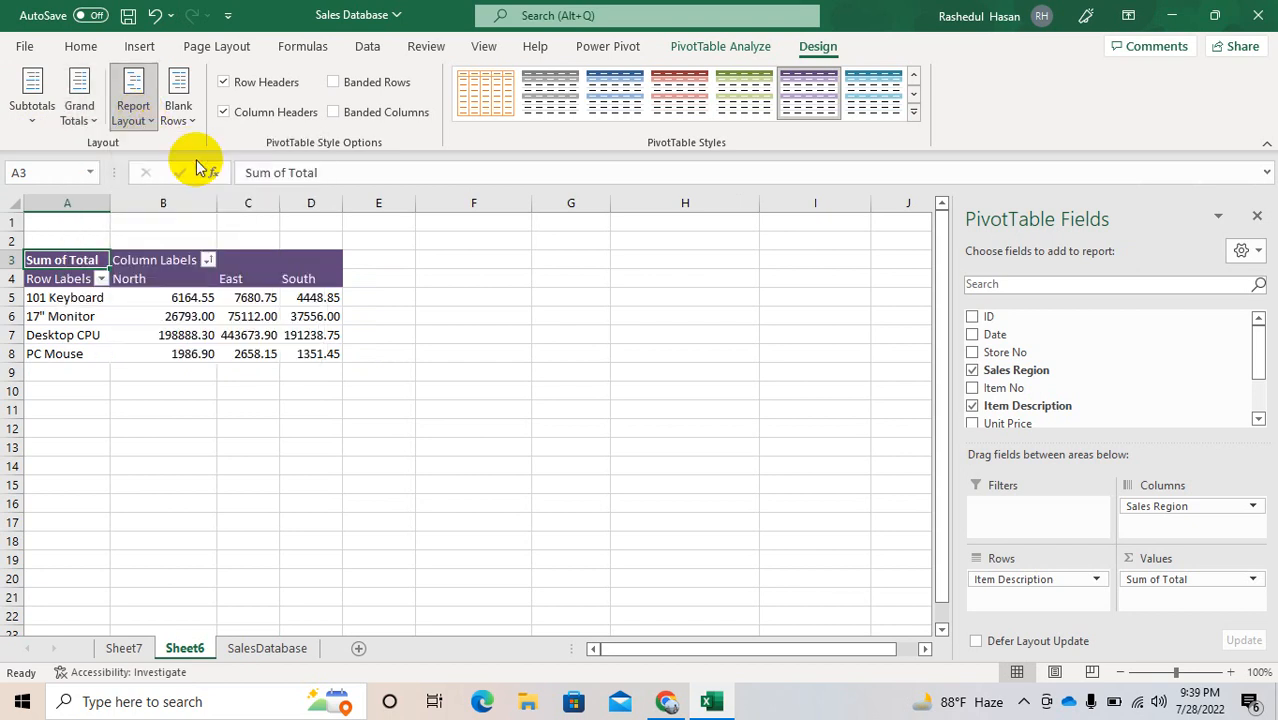
left_click(141, 108)
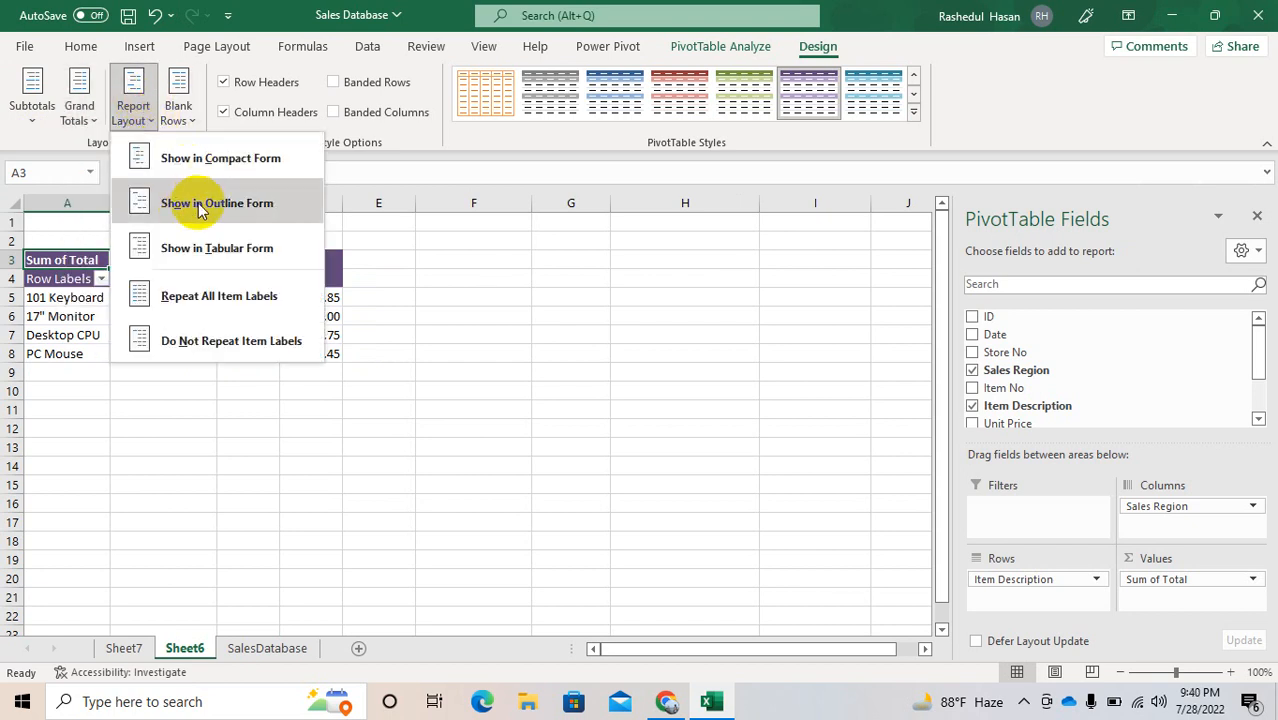
left_click(196, 206)
Step: Try repeating all item labels in the report and switch back to not repeating them
left_click(136, 114)
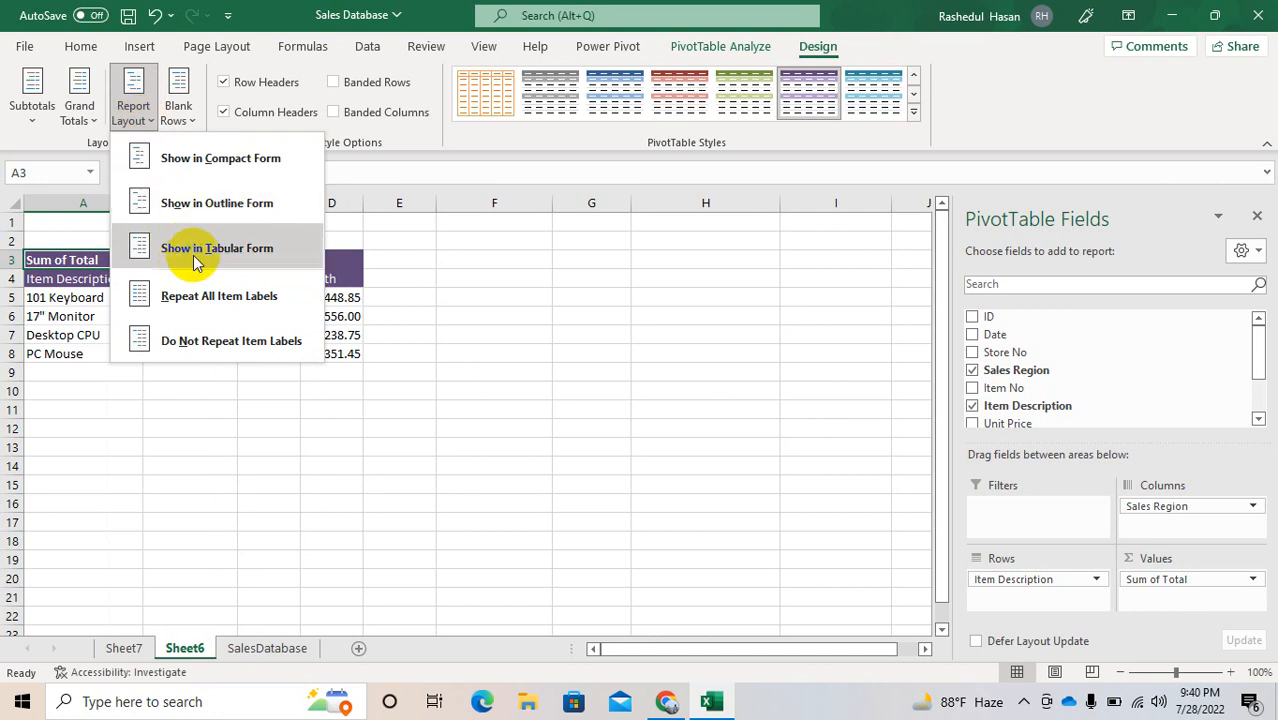
left_click(198, 296)
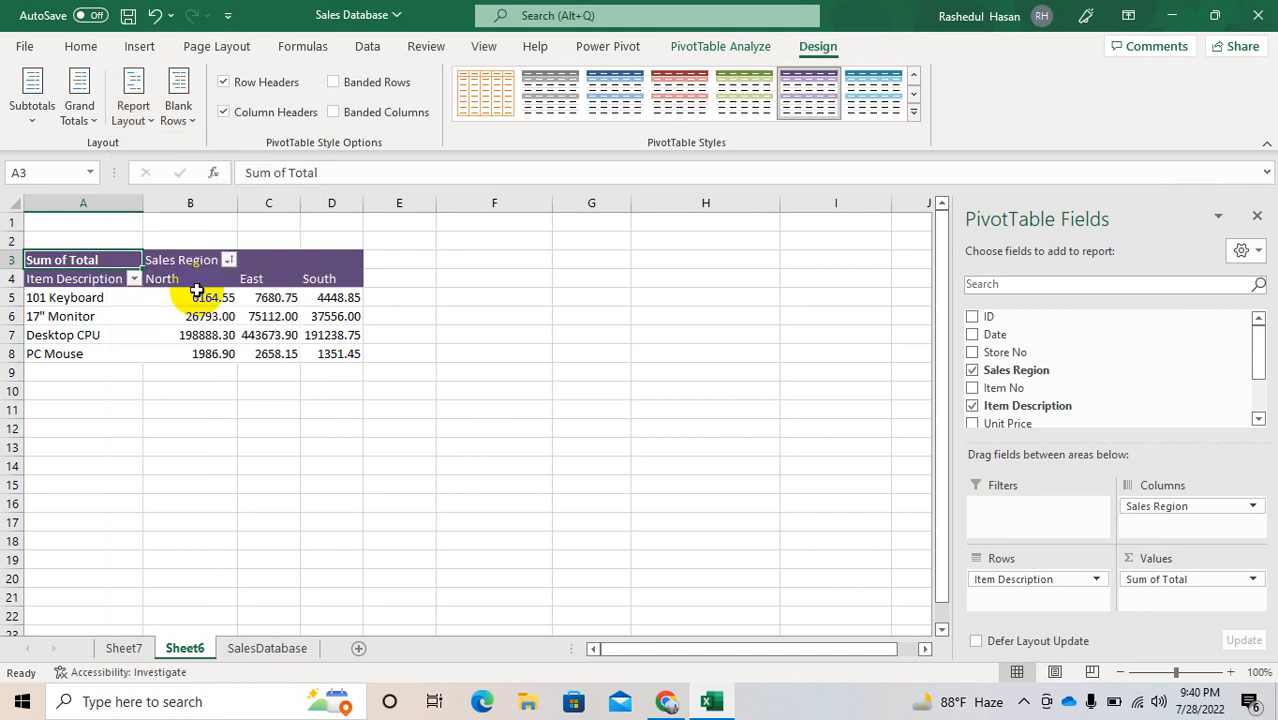
left_click(143, 122)
left_click(210, 342)
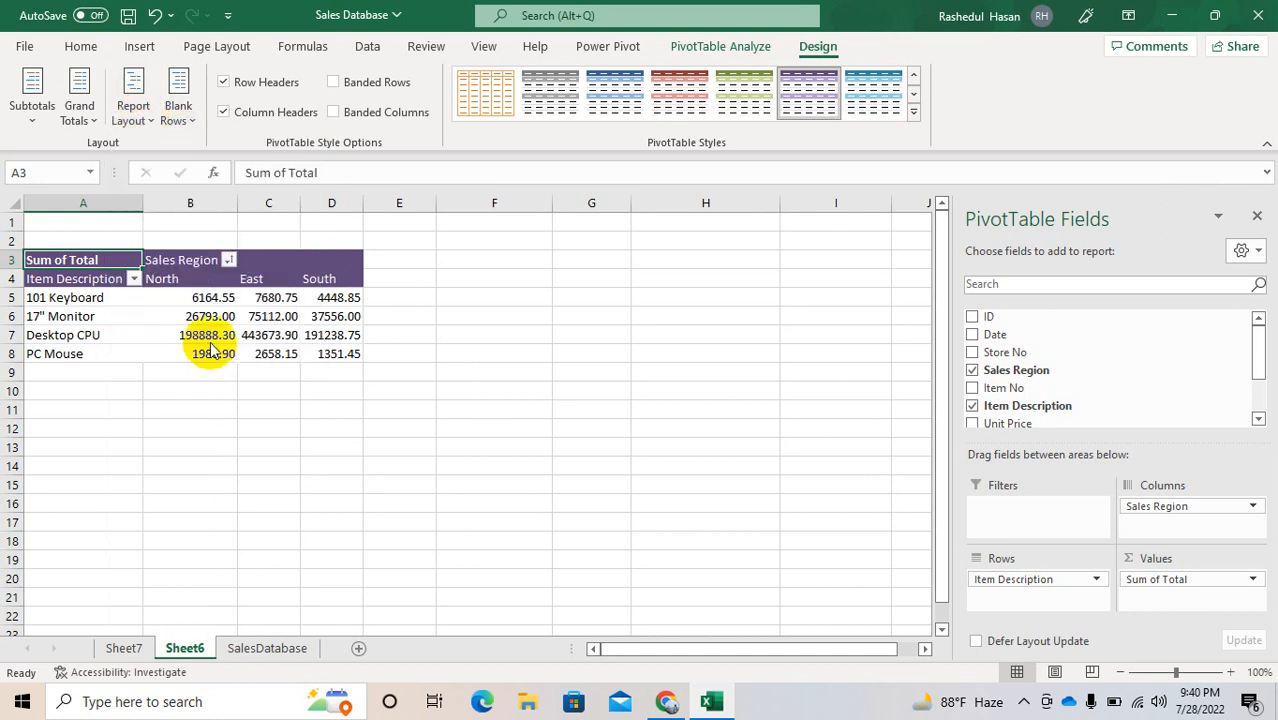
Step: Insert a blank line after each item and turn grand totals on for rows and columns
left_click(180, 104)
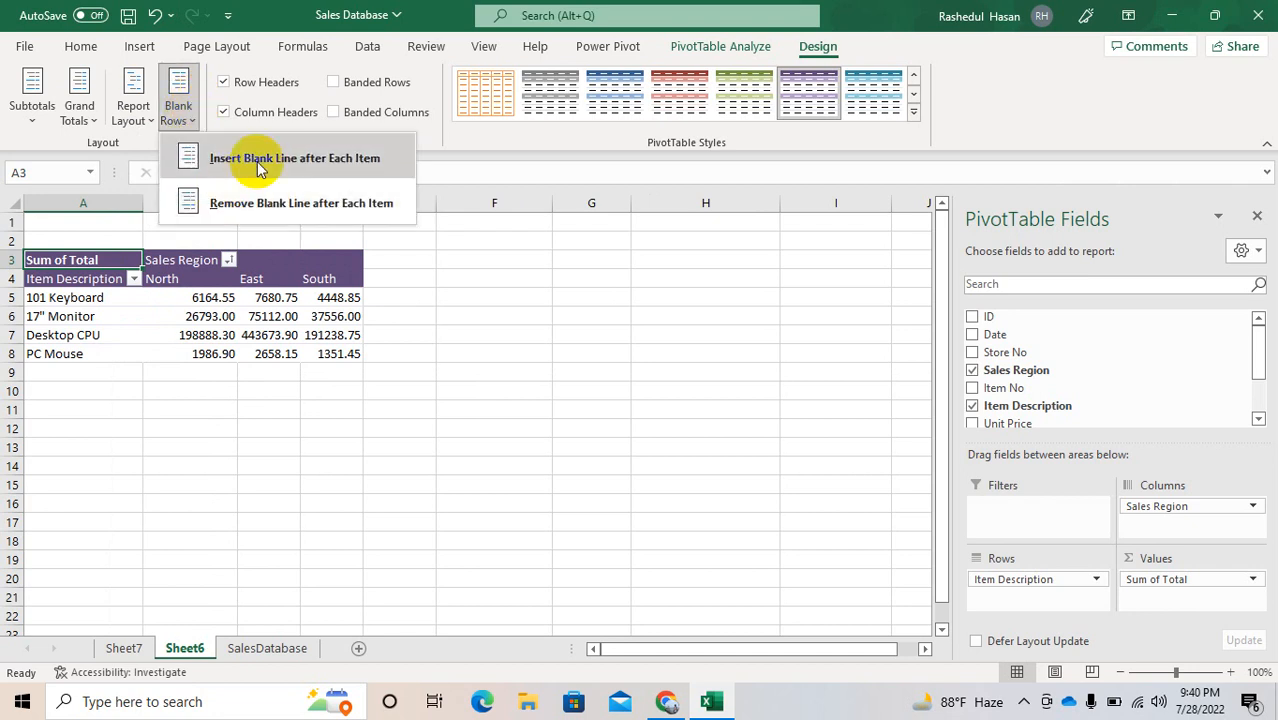
left_click(257, 165)
left_click(80, 110)
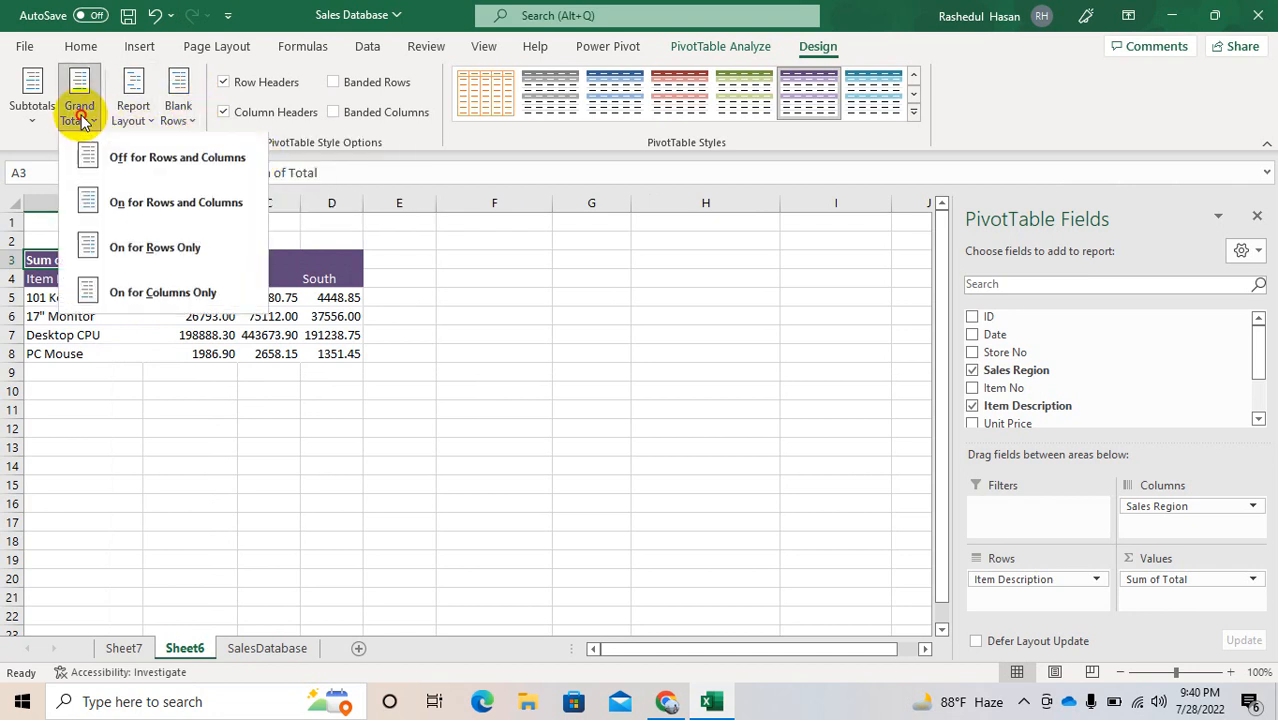
left_click(159, 212)
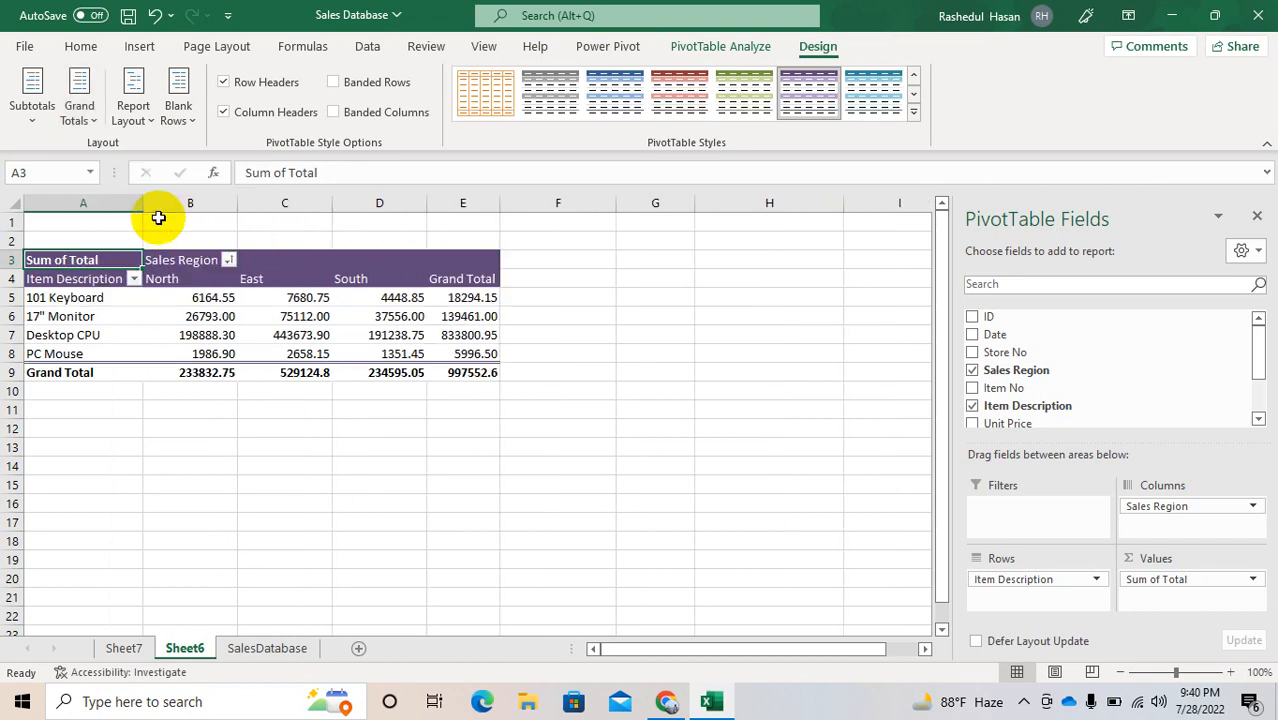
left_click(376, 406)
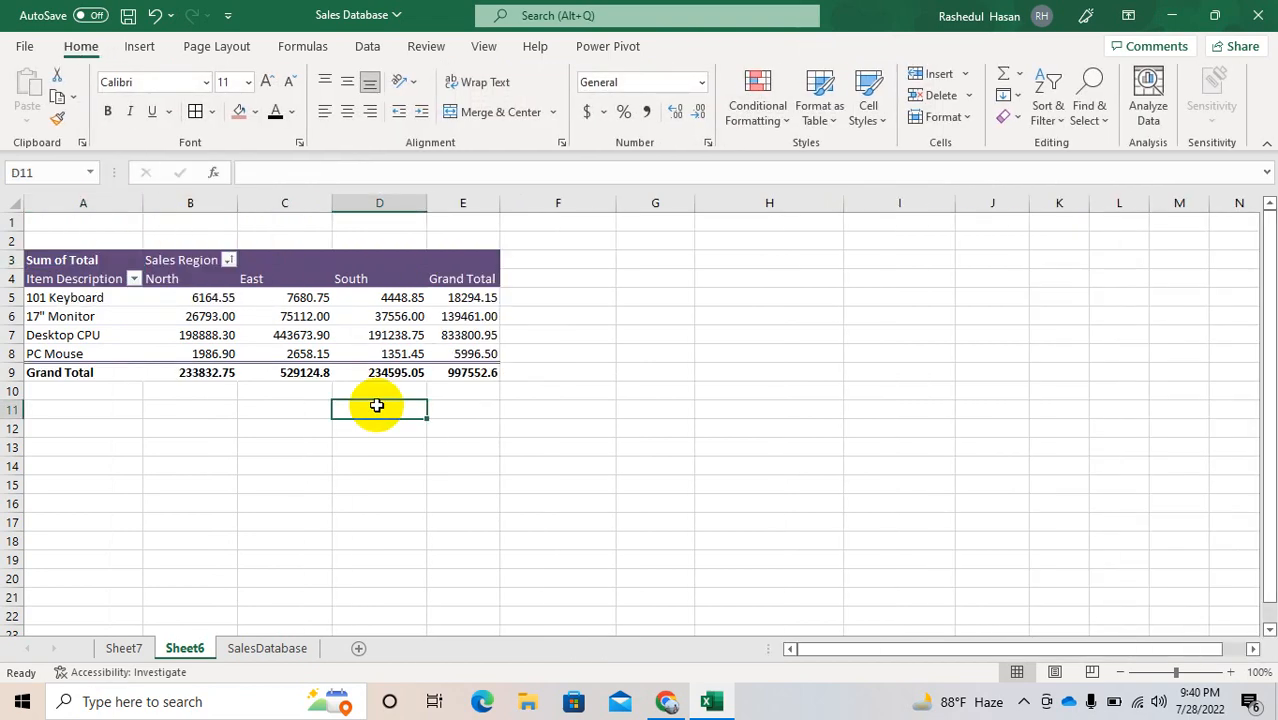
Step: Apply all borders to the report range A4:E9, from the item and region headers through the grand totals
left_click(226, 336)
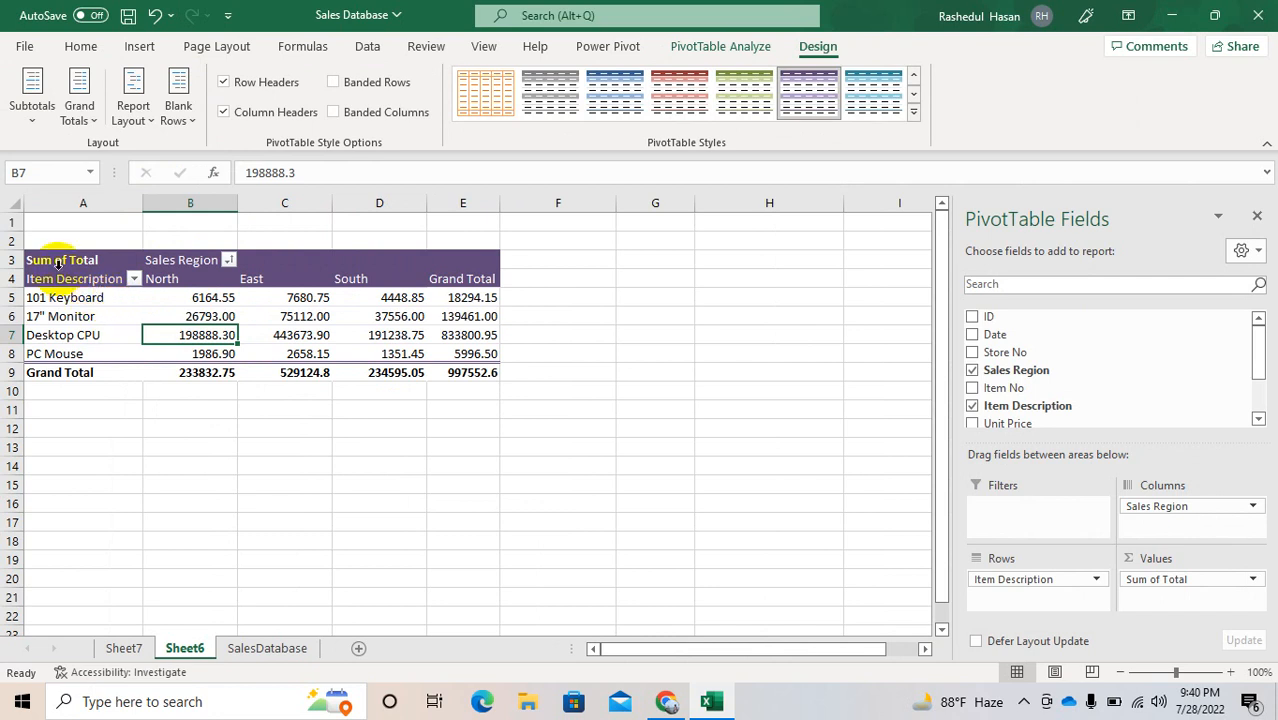
left_click_drag(60, 280, 465, 367)
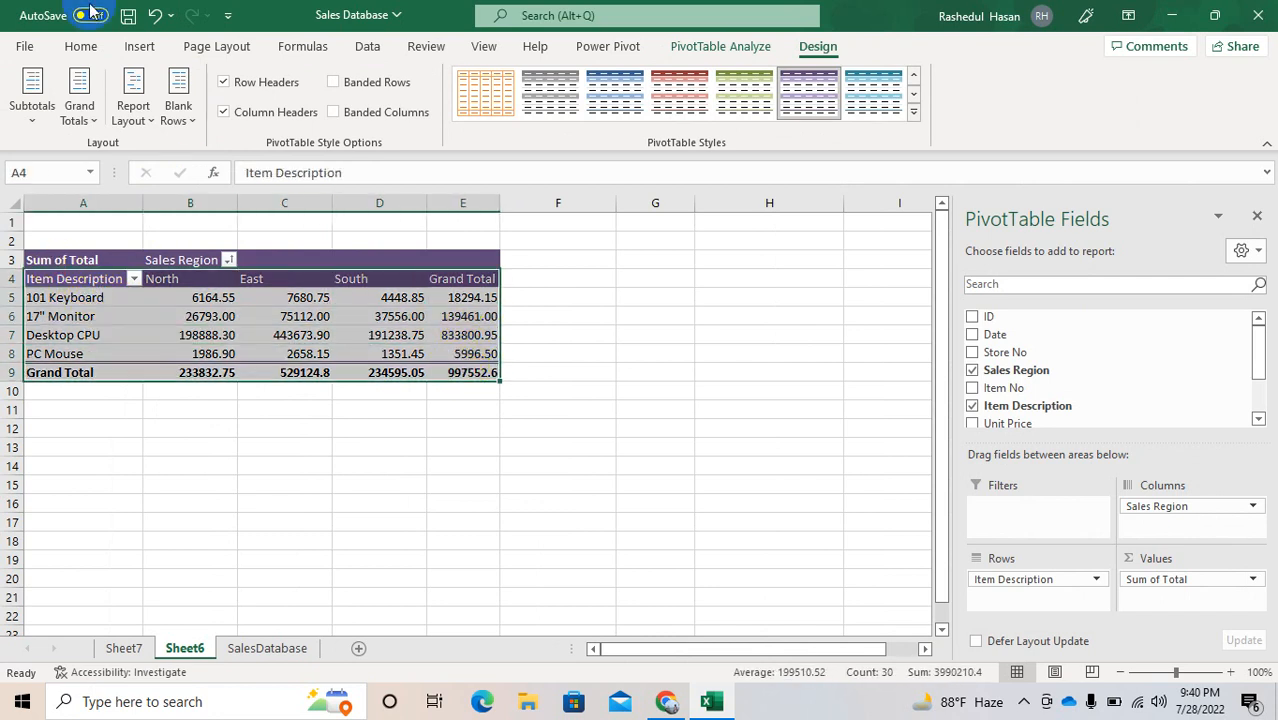
left_click(80, 46)
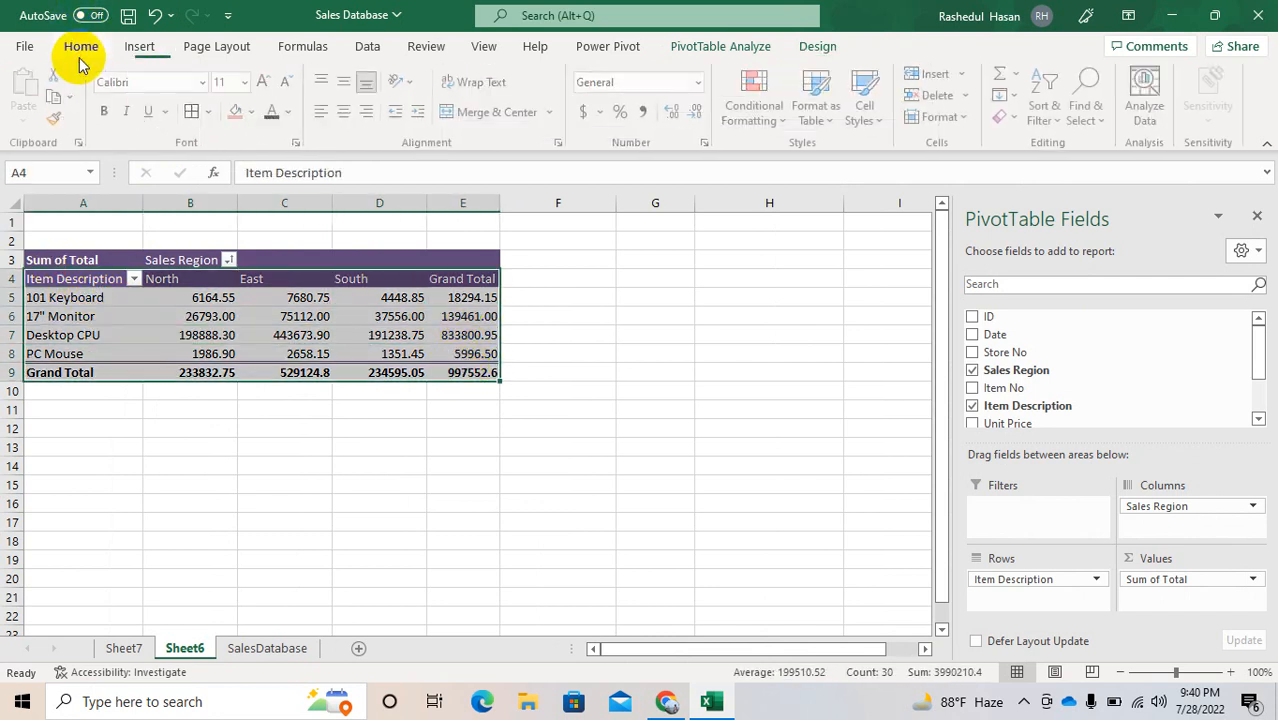
left_click(194, 110)
left_click(585, 368)
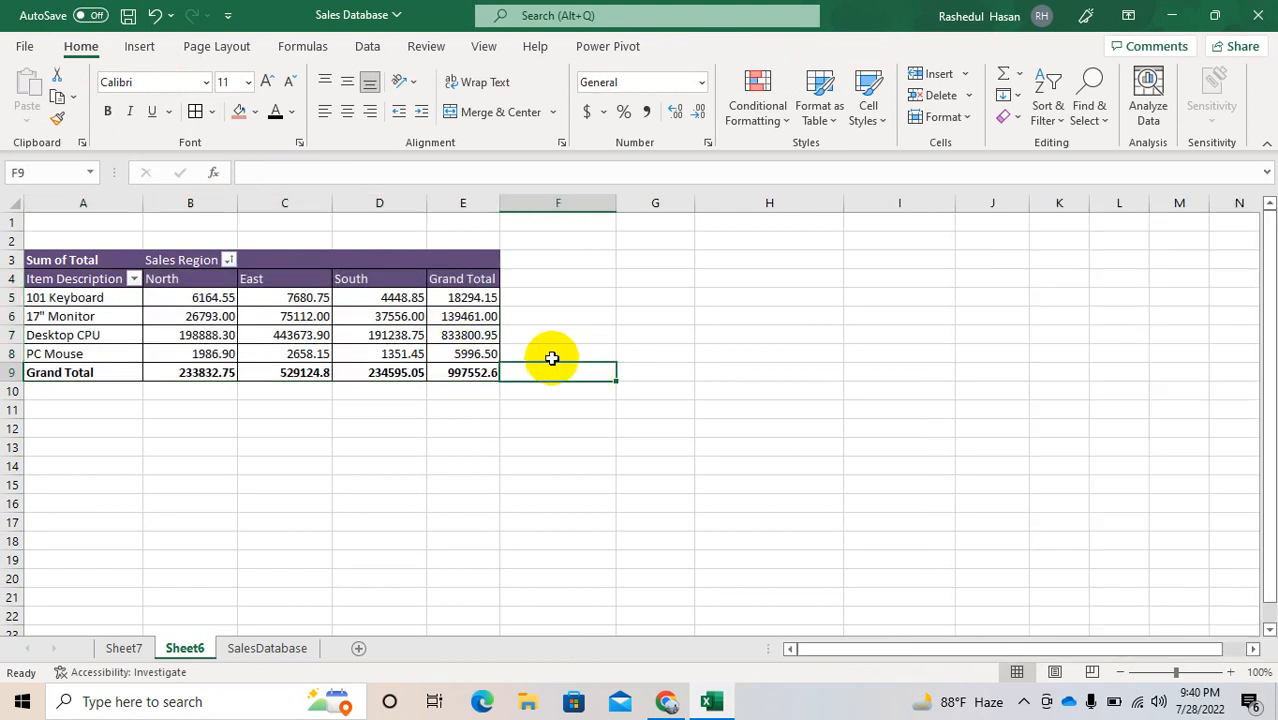
Step: Add the Store No field to the PivotTable's Filters area
left_click(303, 300)
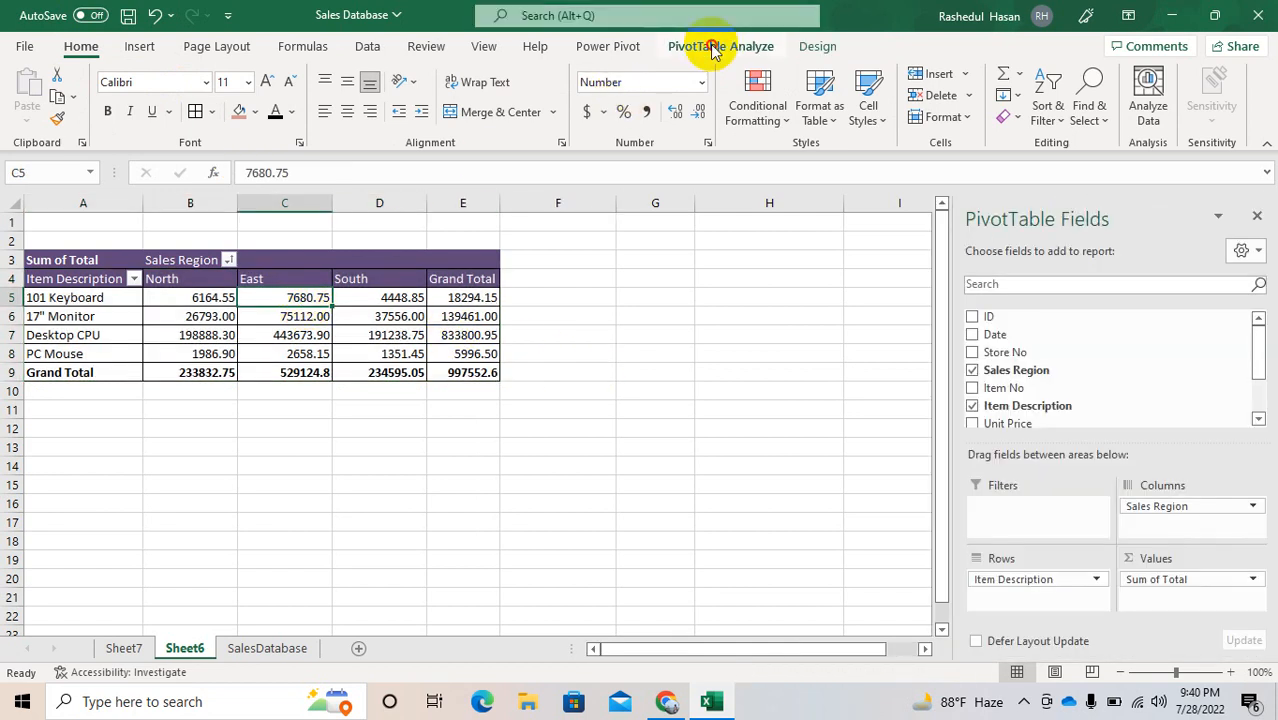
left_click(713, 48)
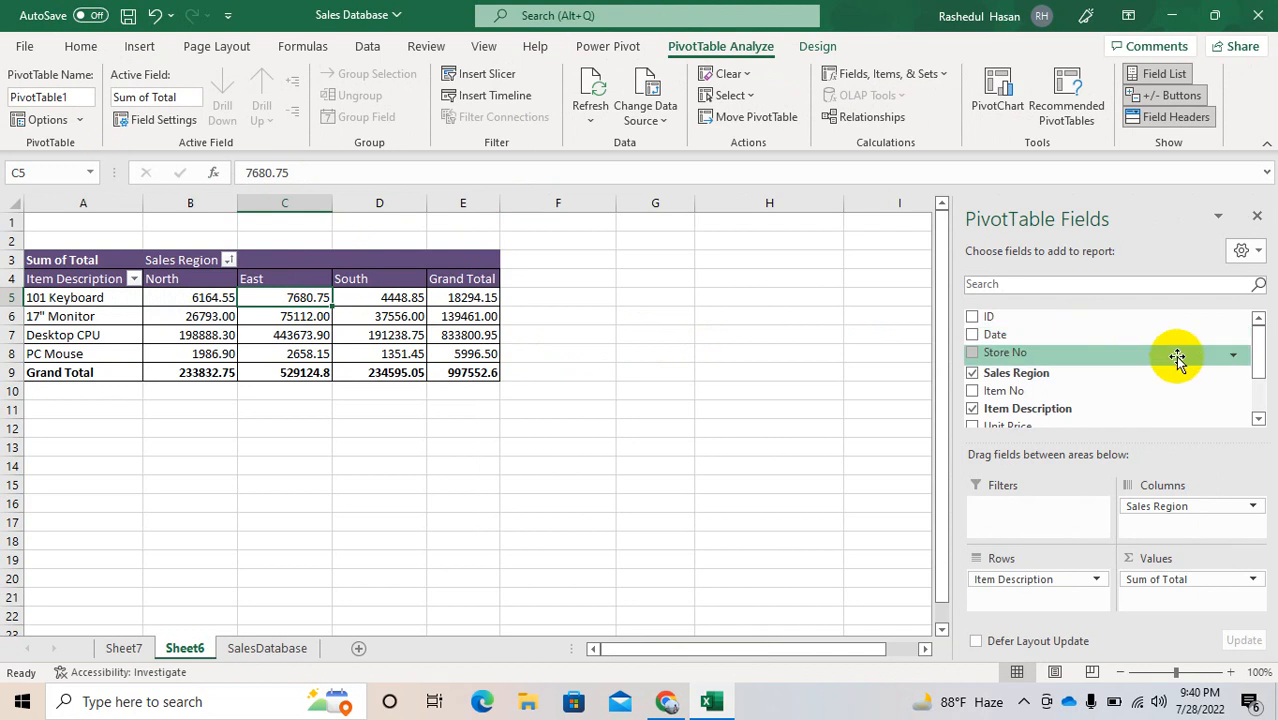
left_click_drag(1019, 349, 1030, 510)
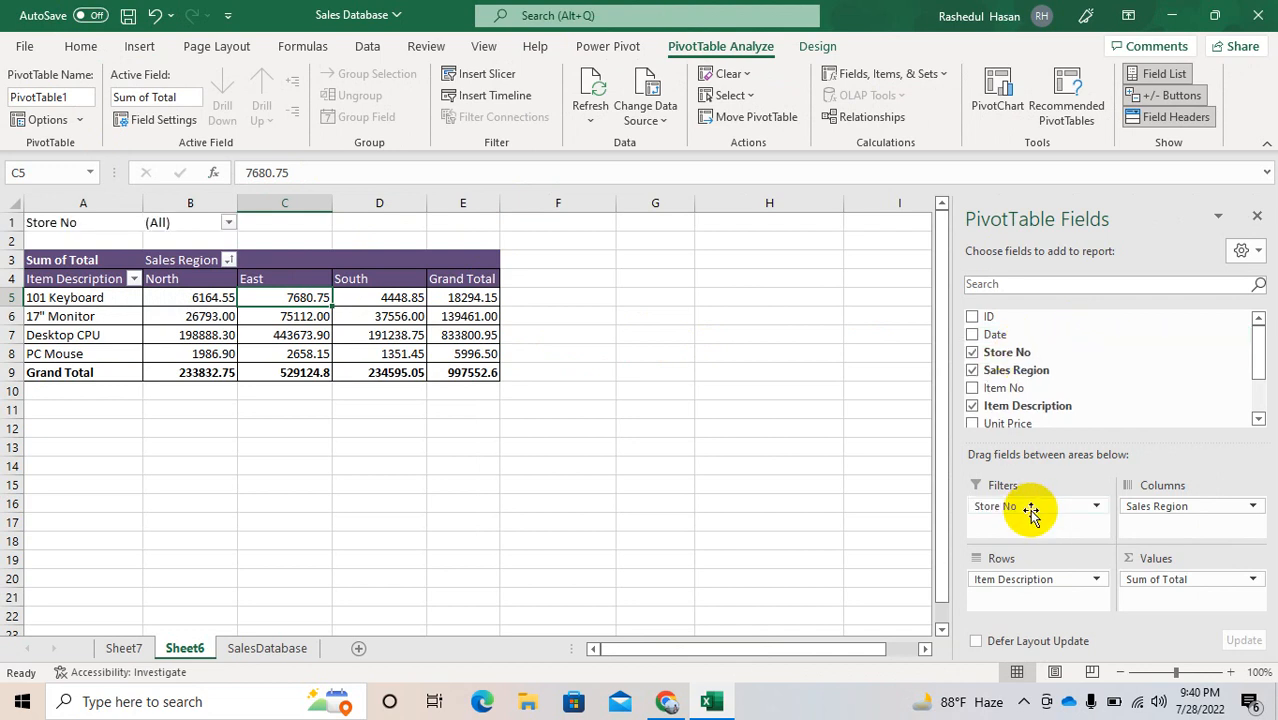
Step: Enable multiple selection in the Store No filter and show only stores 1 and 3
left_click(230, 223)
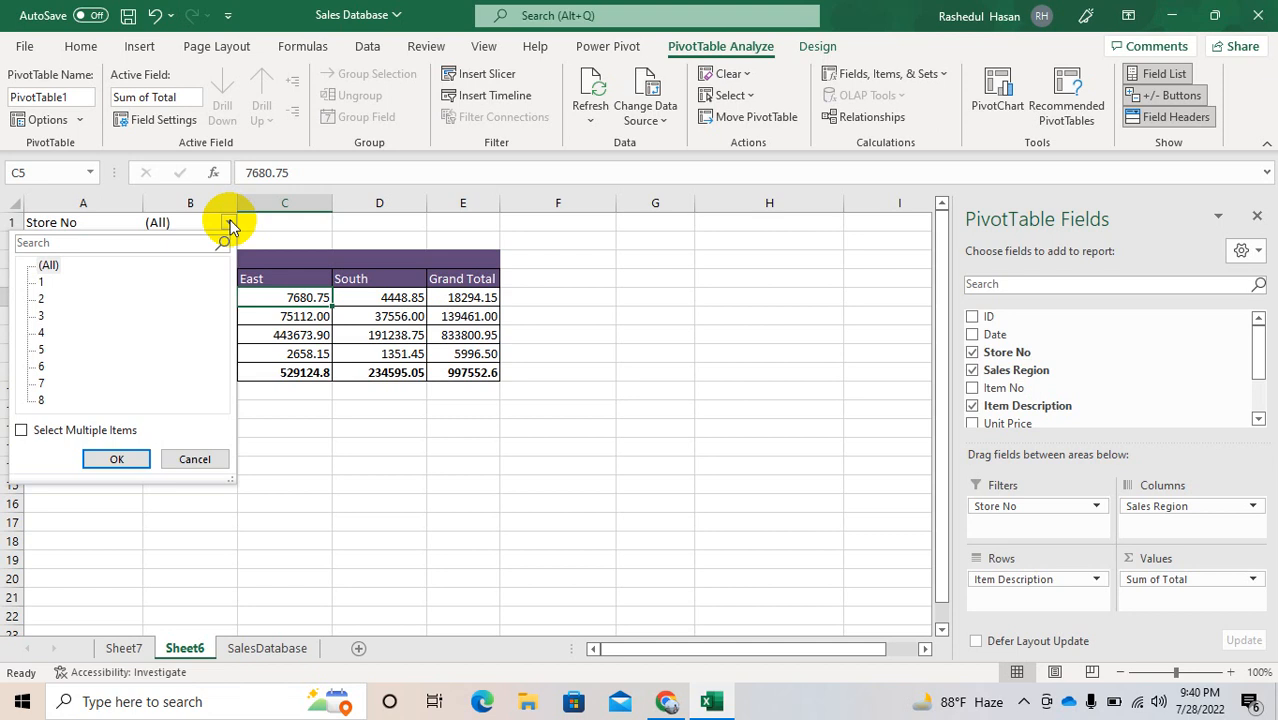
left_click(21, 430)
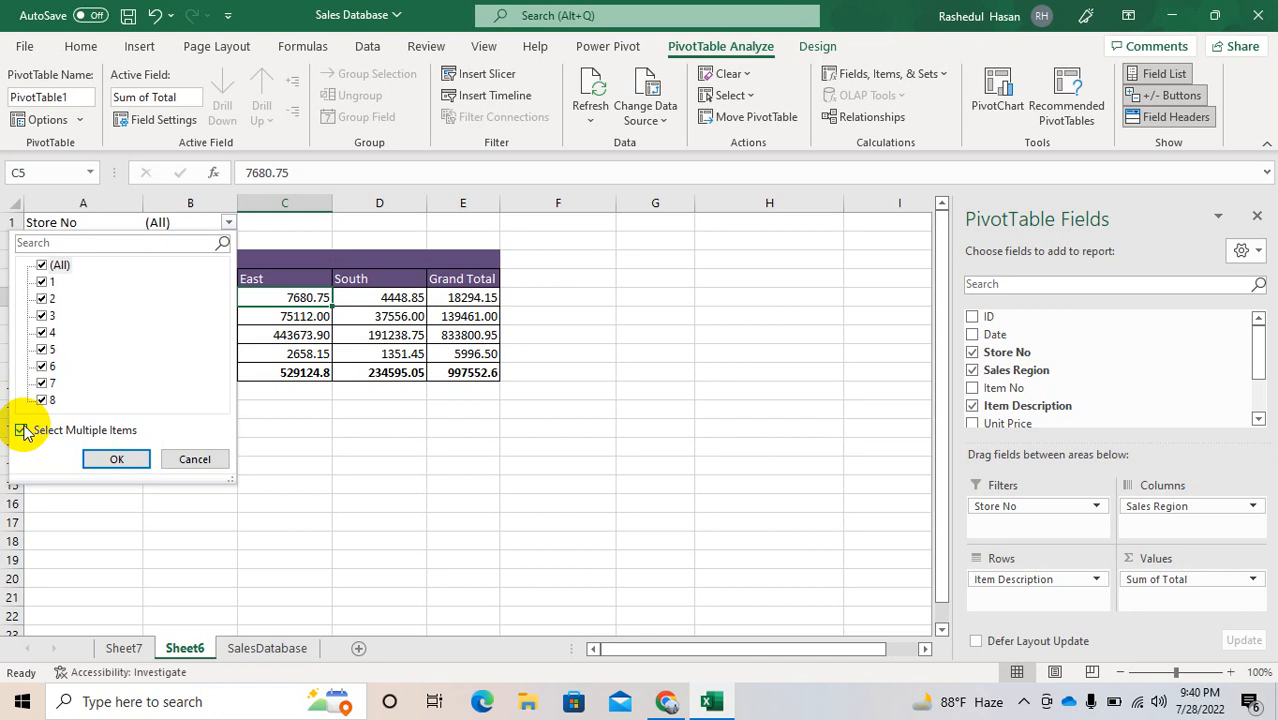
left_click(48, 283)
left_click(40, 265)
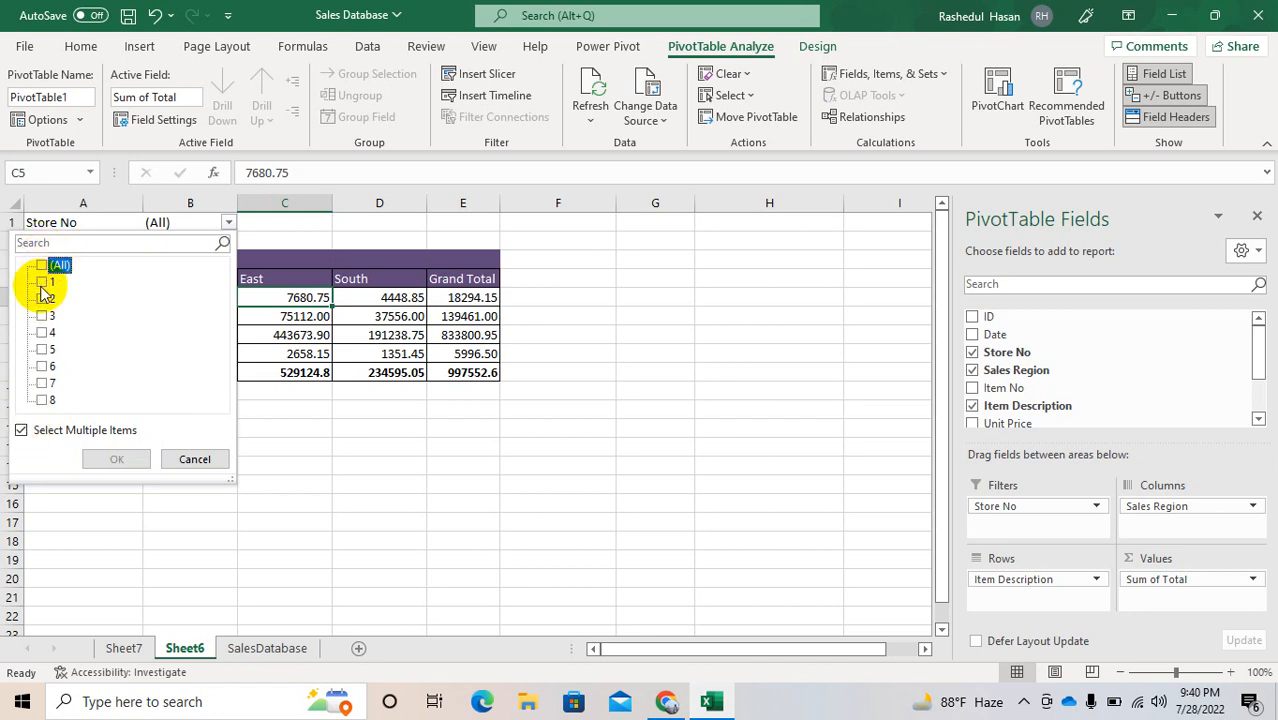
left_click(42, 282)
left_click(44, 318)
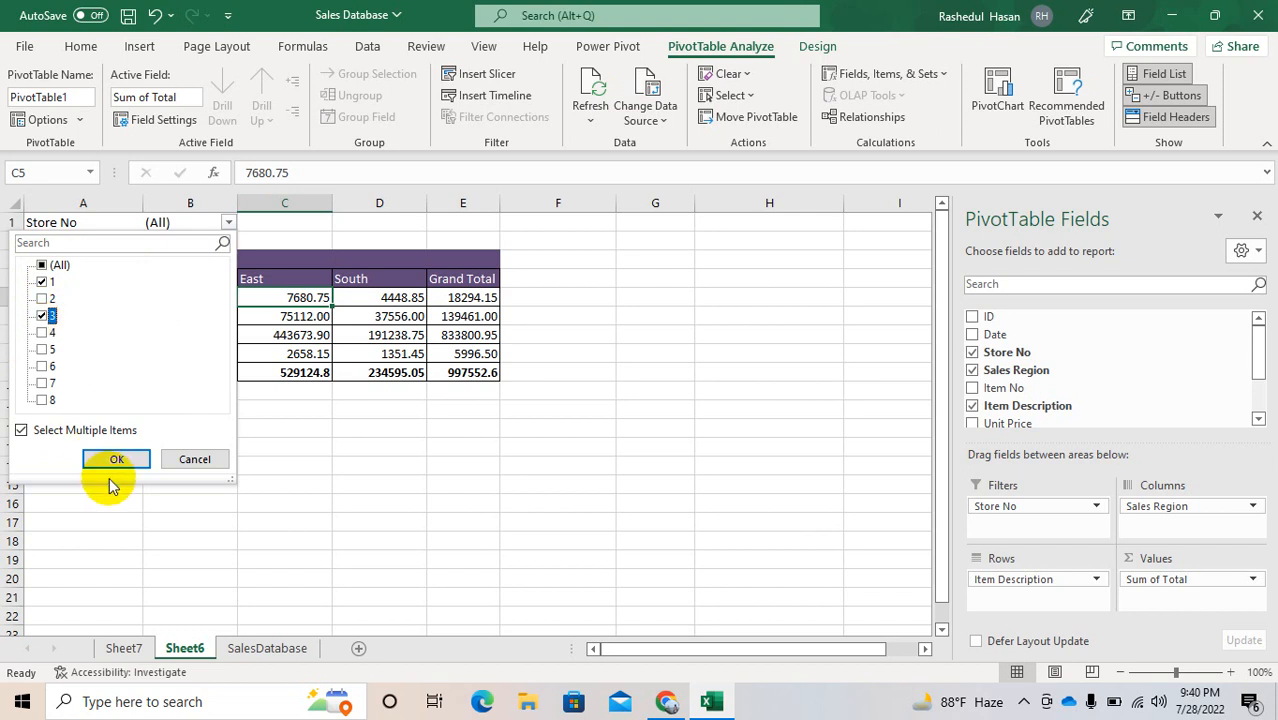
left_click(110, 460)
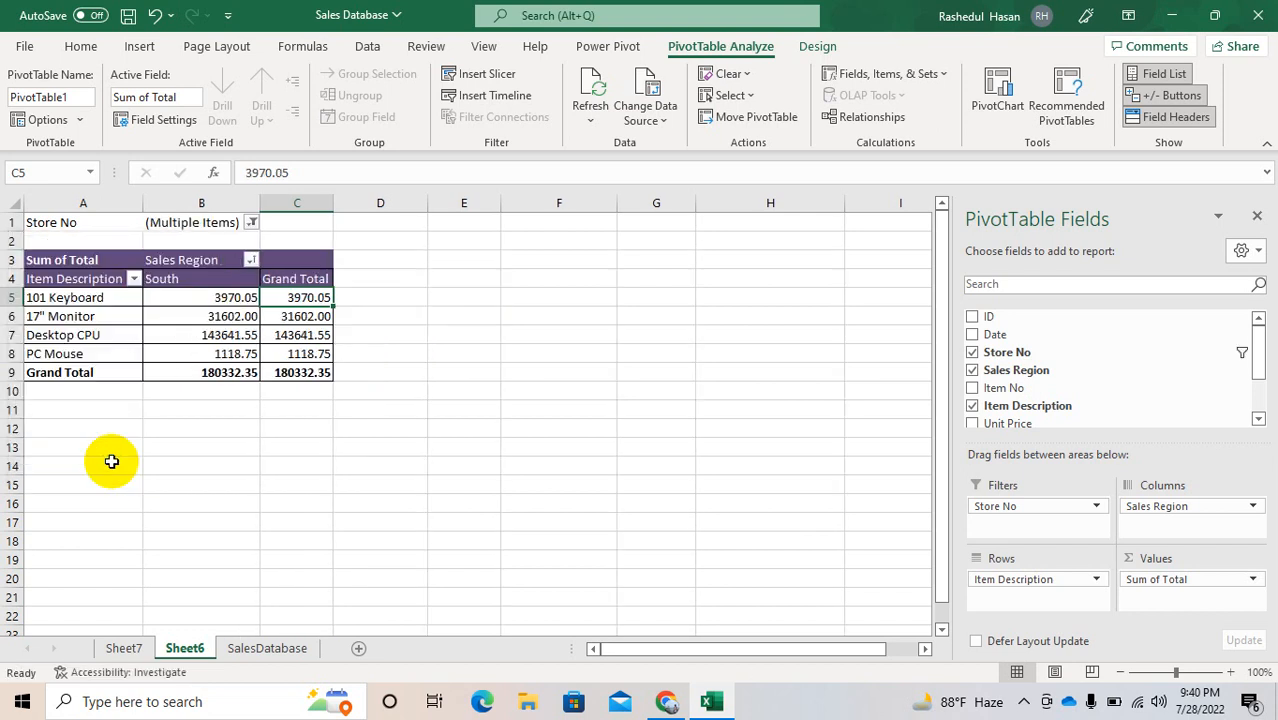
Step: Change the Store No filter to show only store 1
left_click(251, 224)
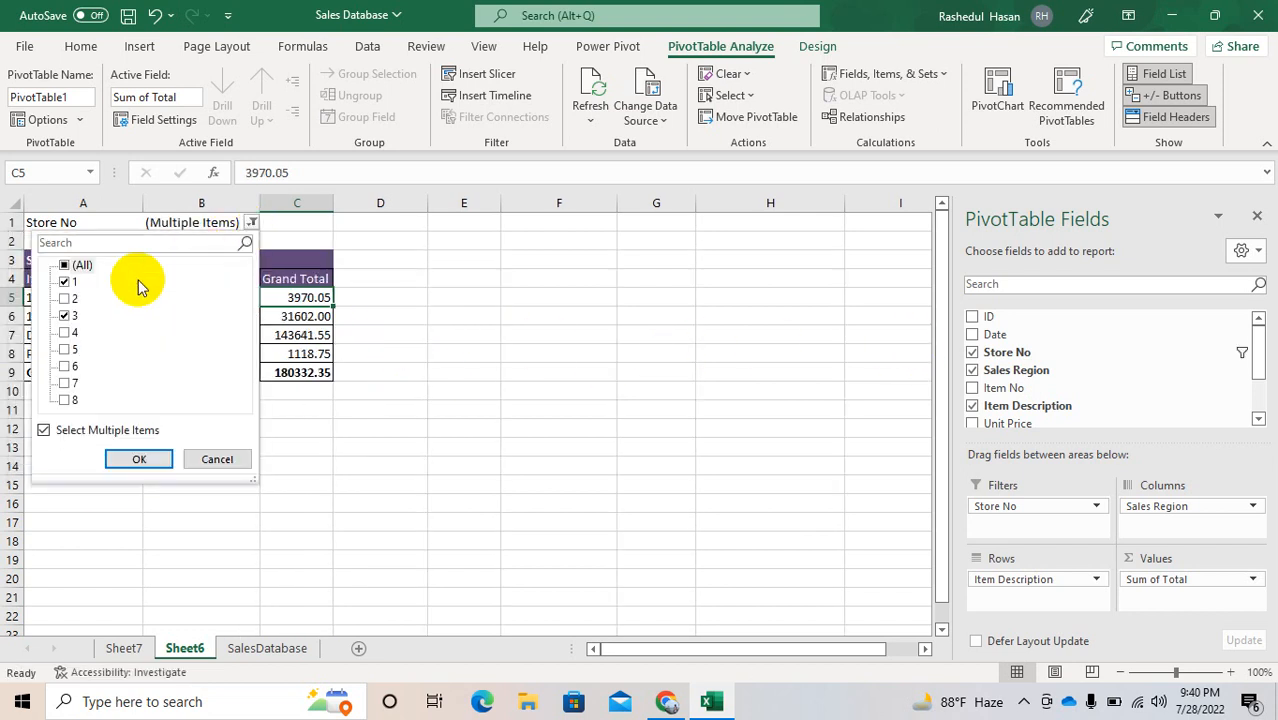
left_click(64, 266)
left_click(65, 282)
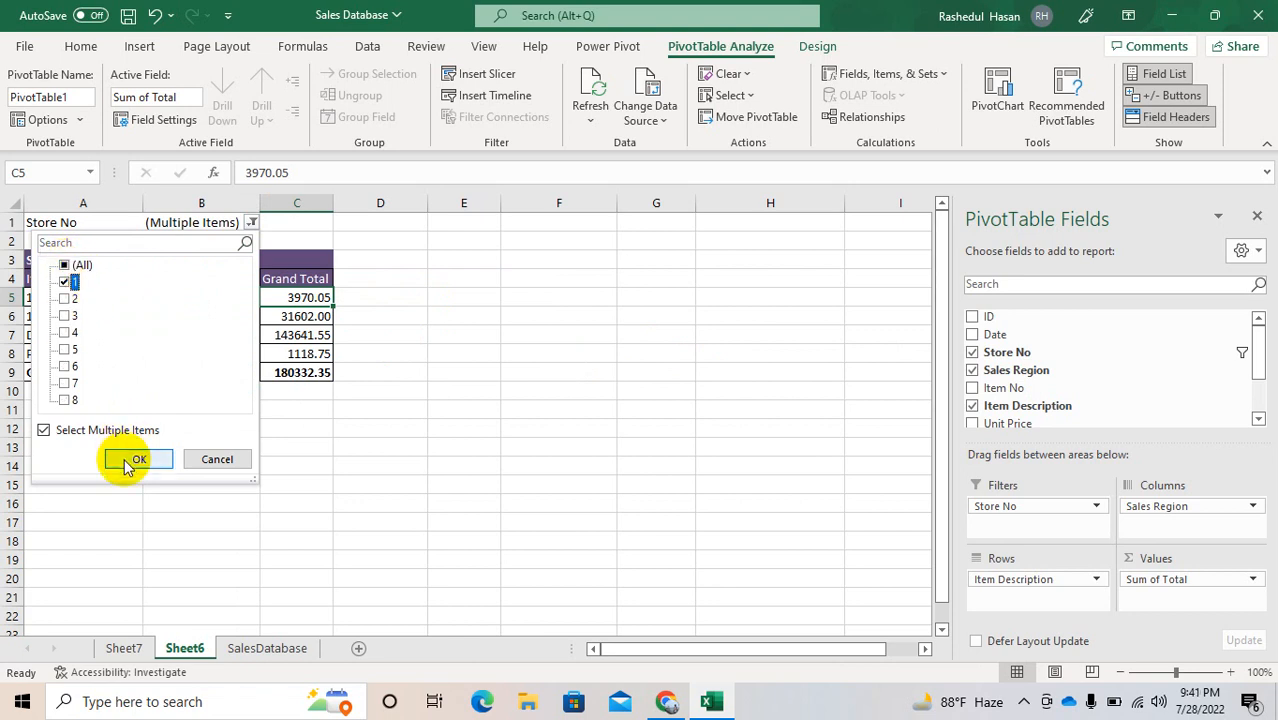
left_click(136, 460)
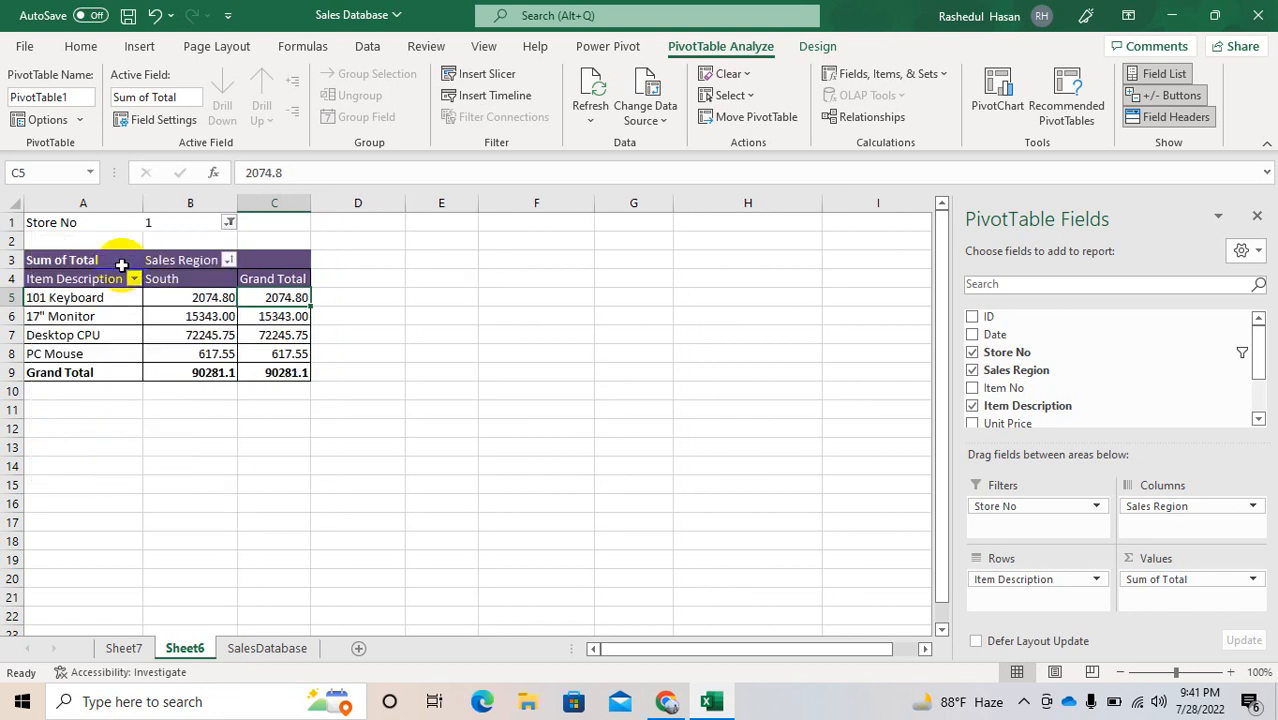
Step: Reset the Store No filter to all stores and generate a separate report filter page for each Store No value
left_click(229, 222)
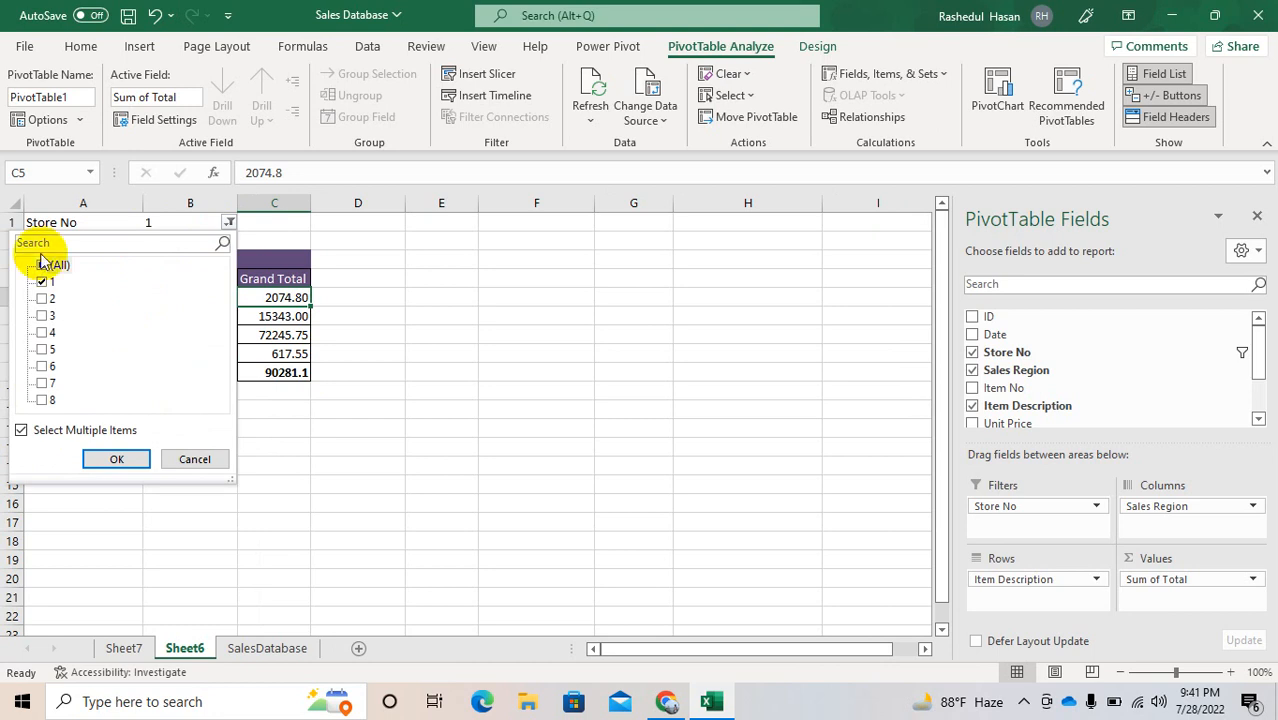
left_click(118, 461)
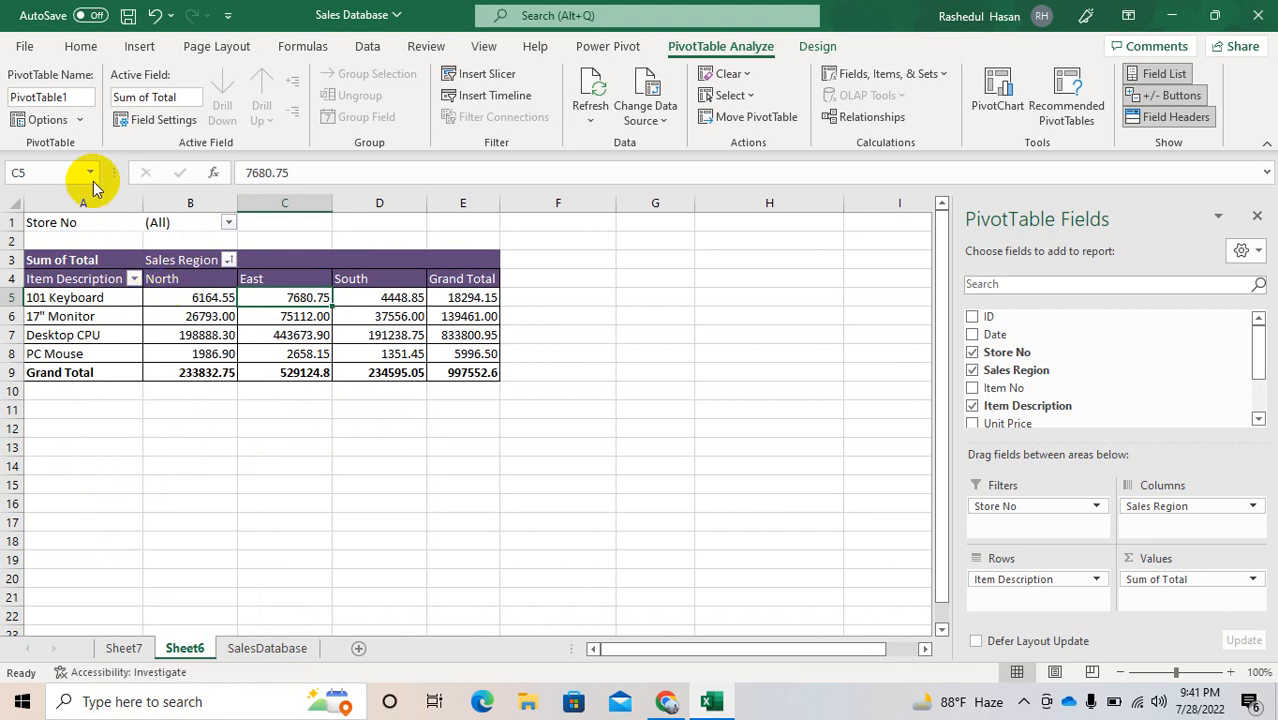
left_click(78, 121)
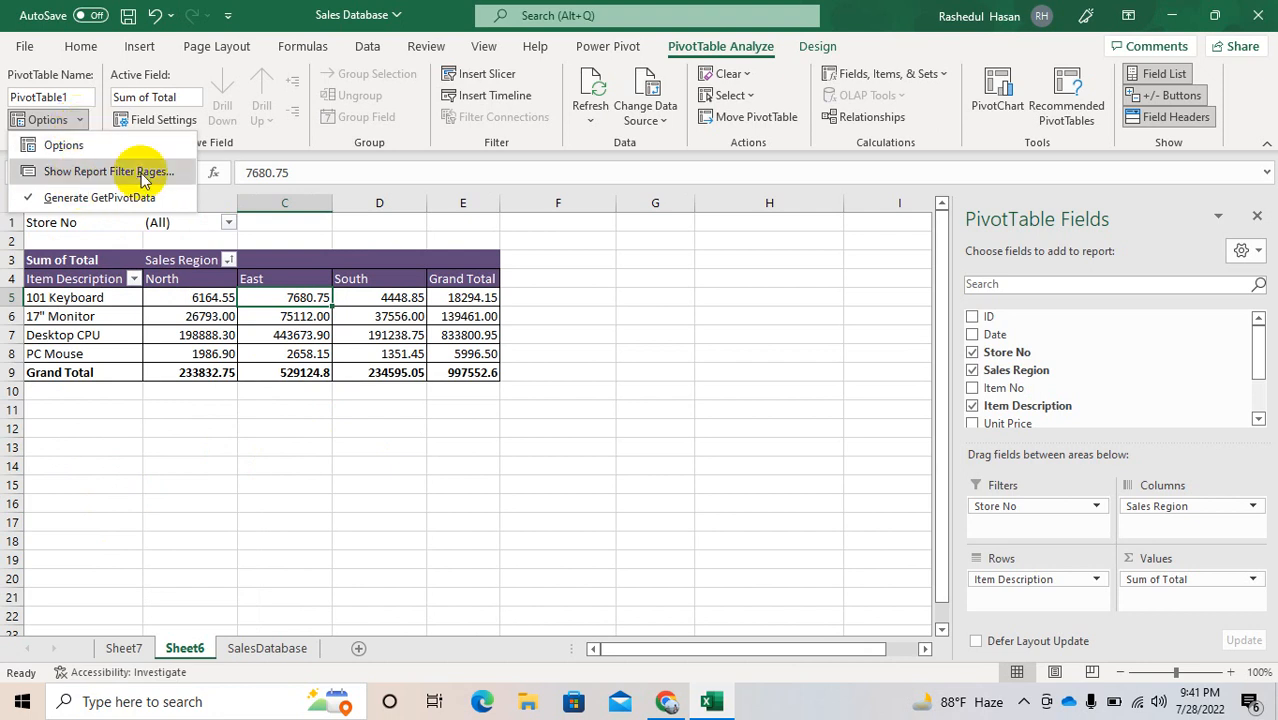
left_click(143, 177)
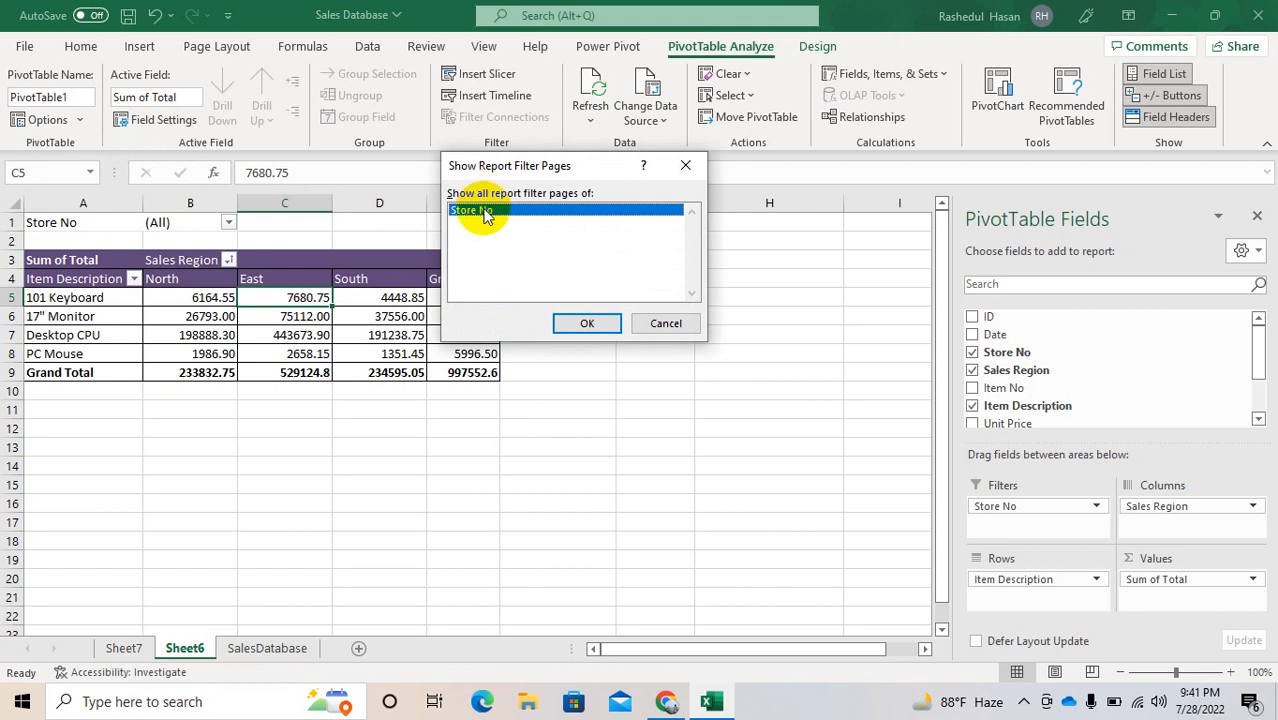
left_click(586, 324)
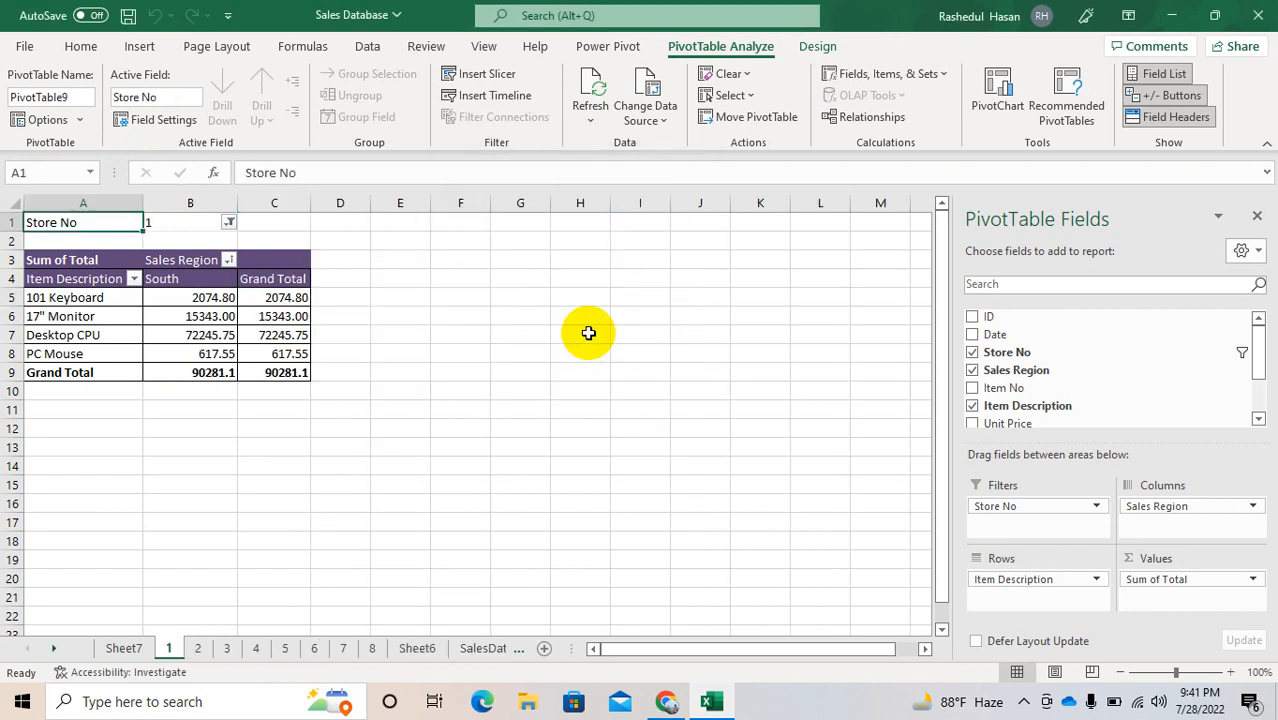
Step: Review the individual report sheets for stores 1 to 8 and return to the overall PivotTable on Sheet6
left_click(199, 650)
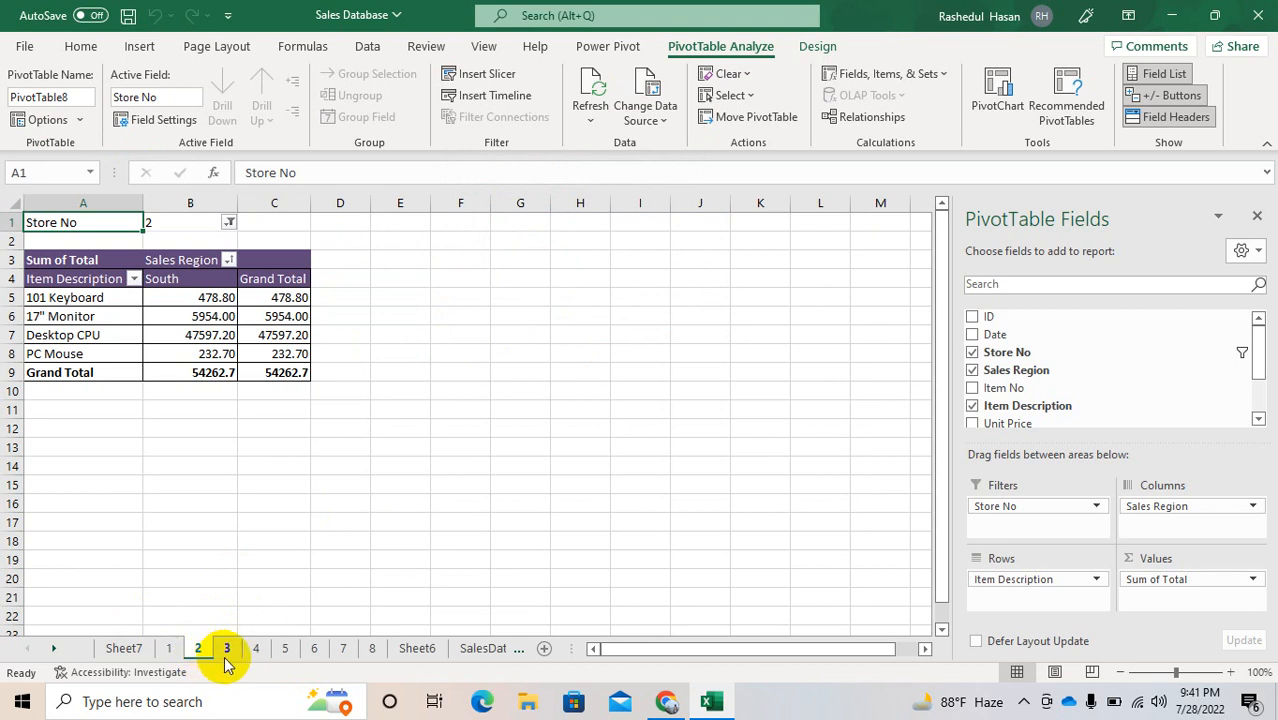
left_click(226, 650)
left_click(252, 652)
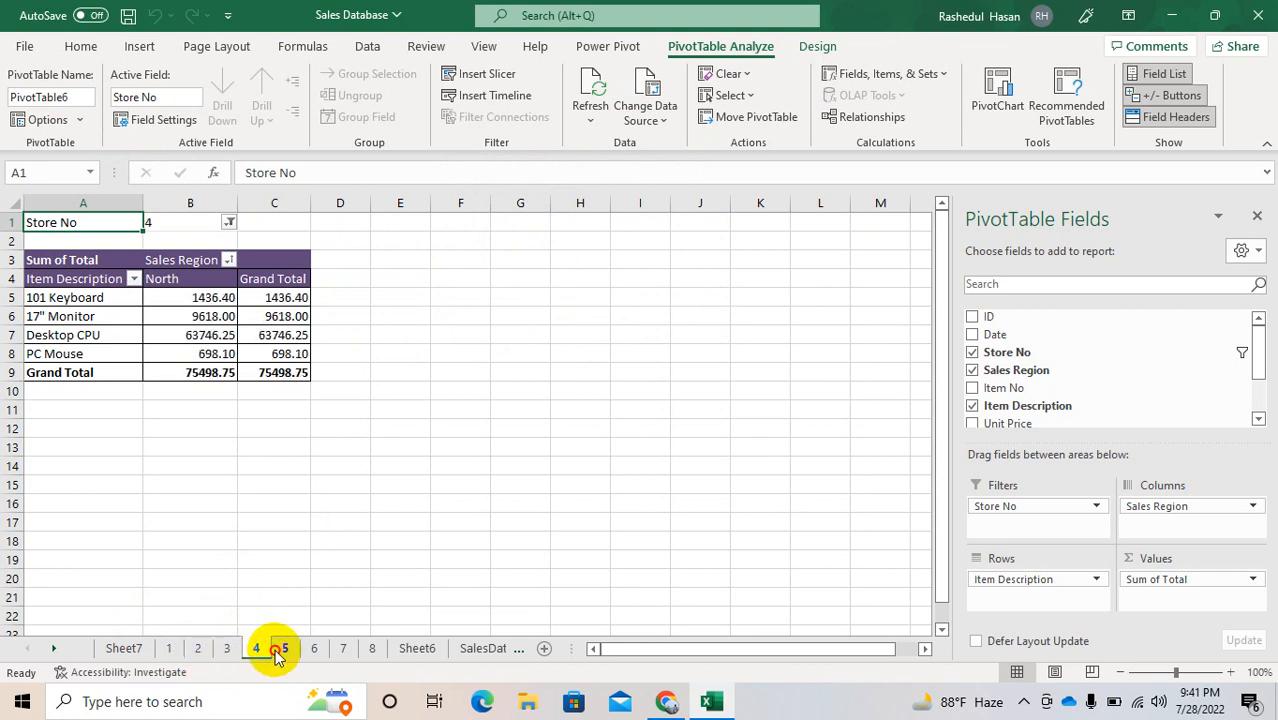
left_click(282, 650)
left_click(318, 652)
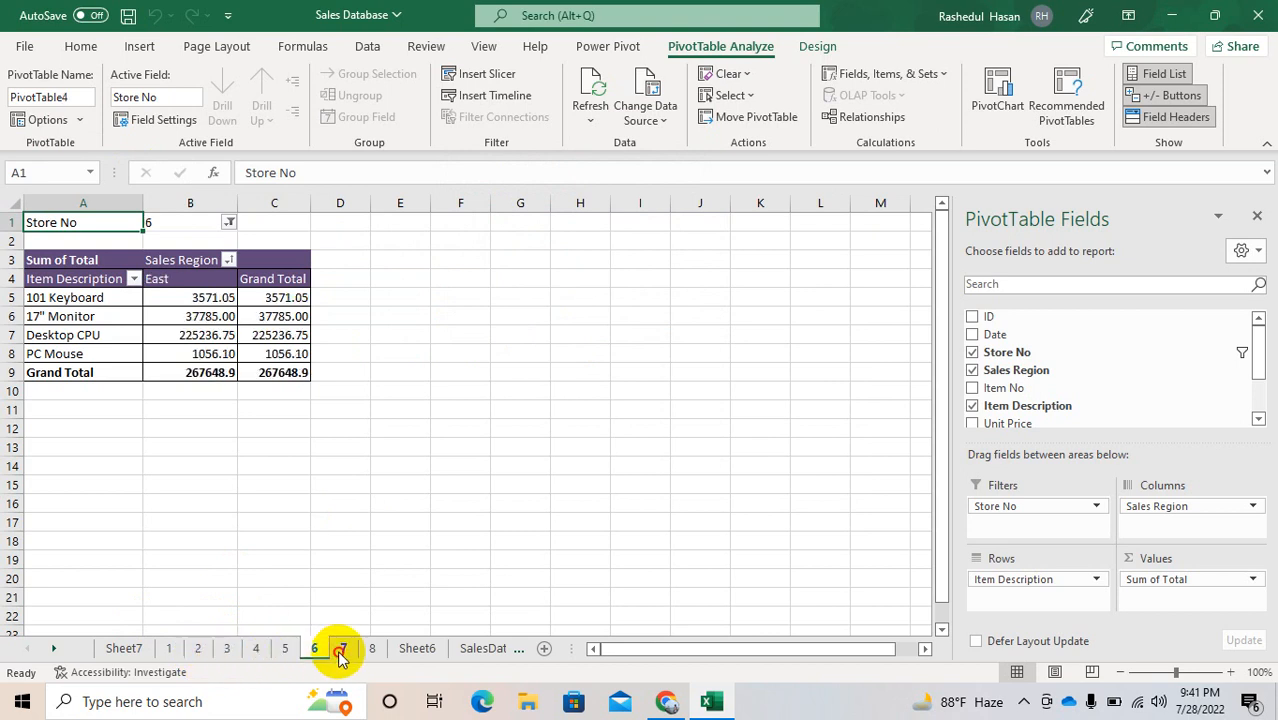
left_click(342, 650)
left_click(370, 650)
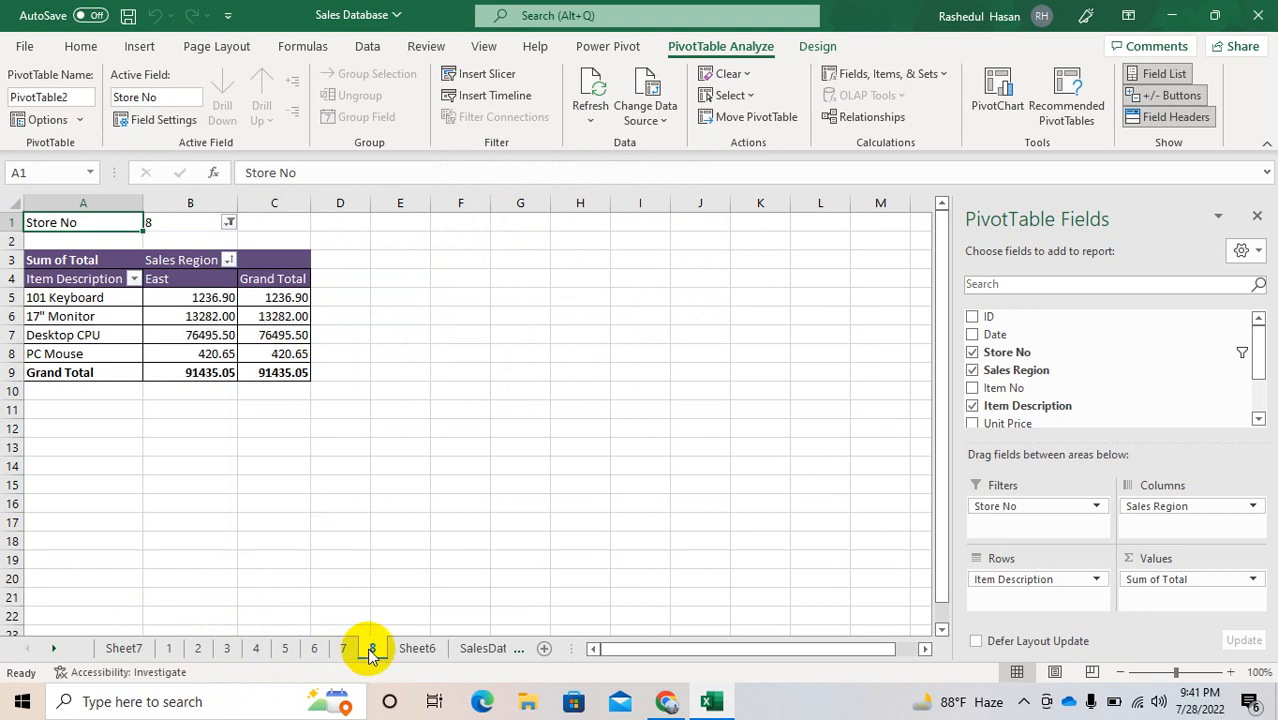
left_click(165, 649)
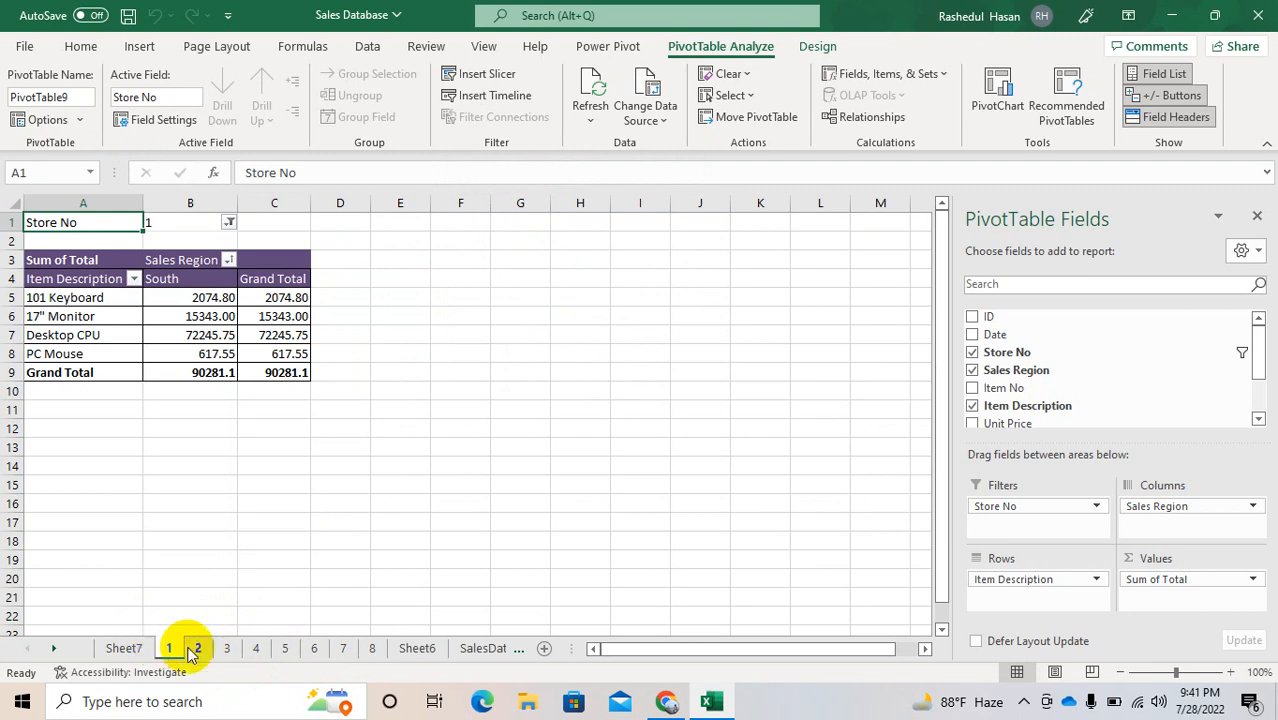
left_click(407, 471)
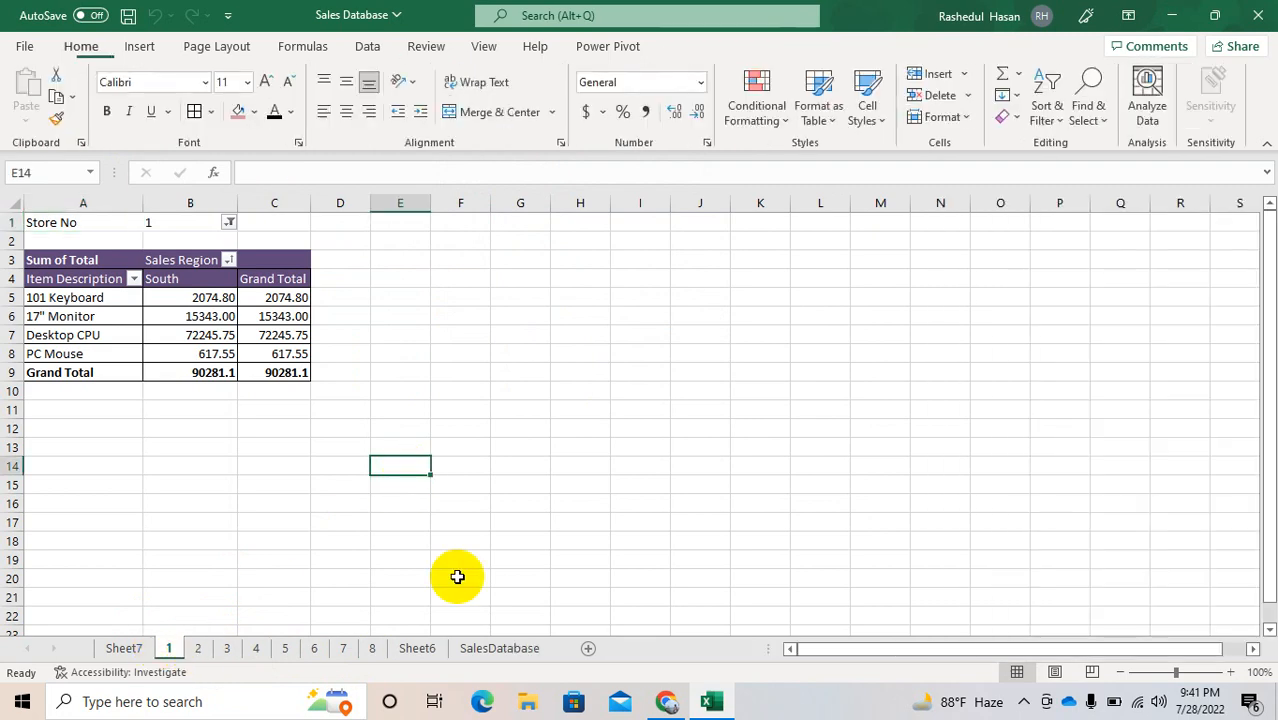
left_click(425, 649)
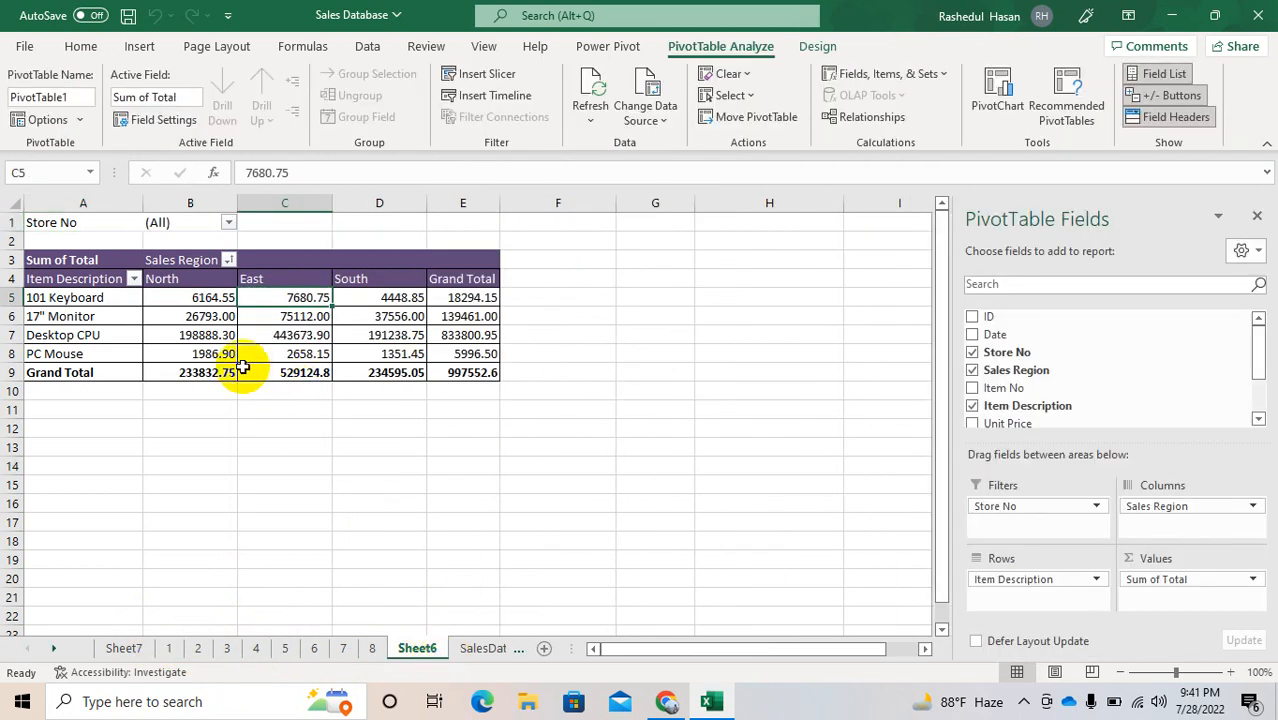
Step: Remove the Store No and Item Description fields from the PivotTable and keep Sales Region as its only row field
left_click(242, 368)
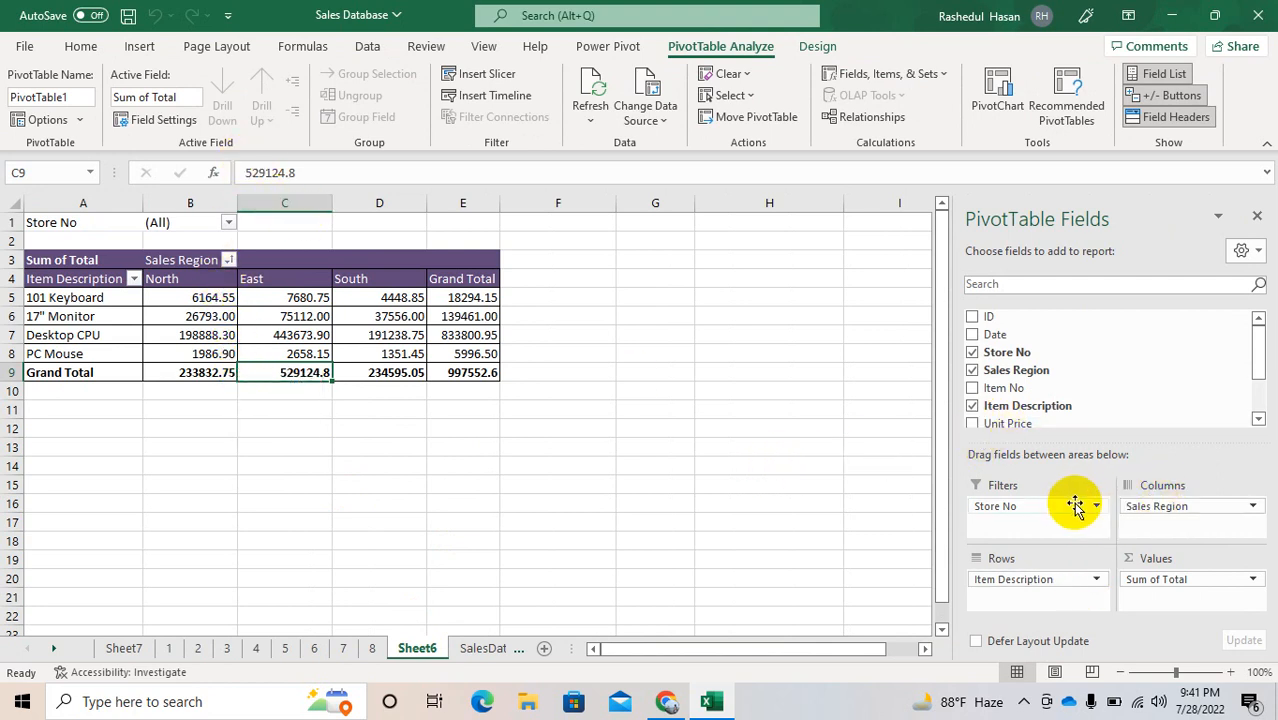
left_click_drag(1068, 505, 1093, 388)
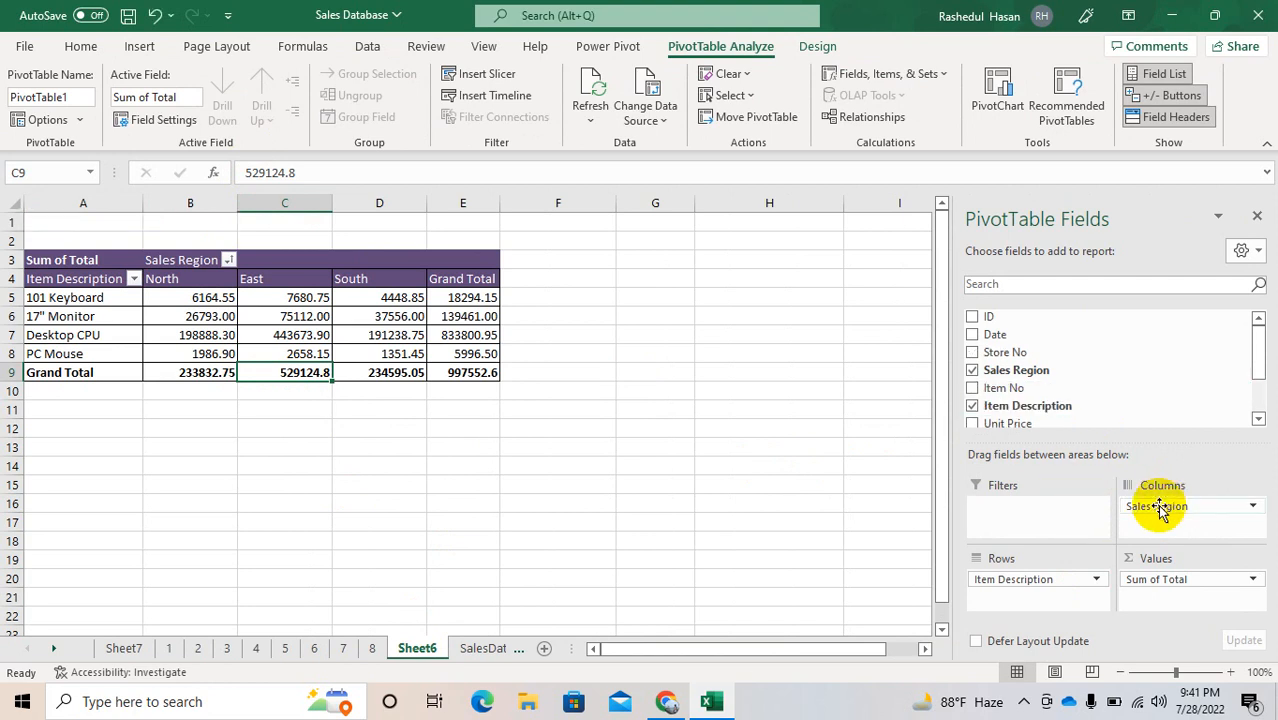
left_click_drag(1166, 506, 1097, 376)
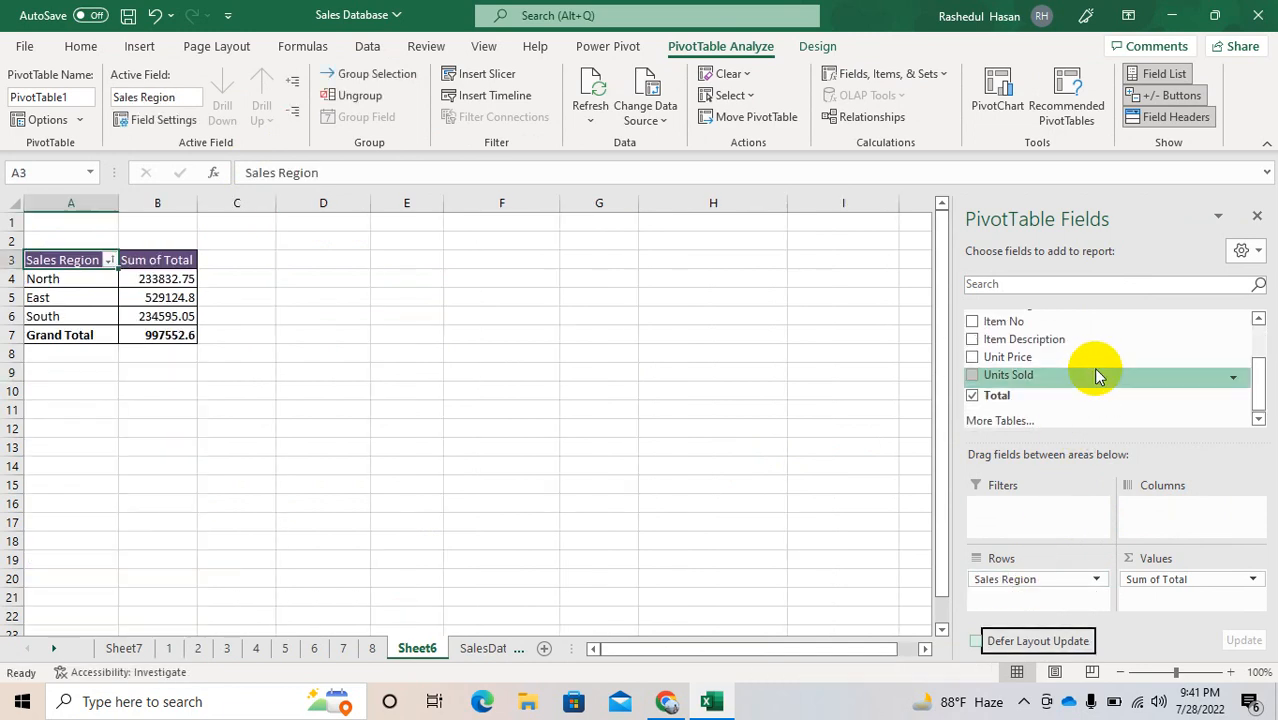
Step: Expand the Sales Region field with Item Description as the detail to show under each region
left_click(293, 81)
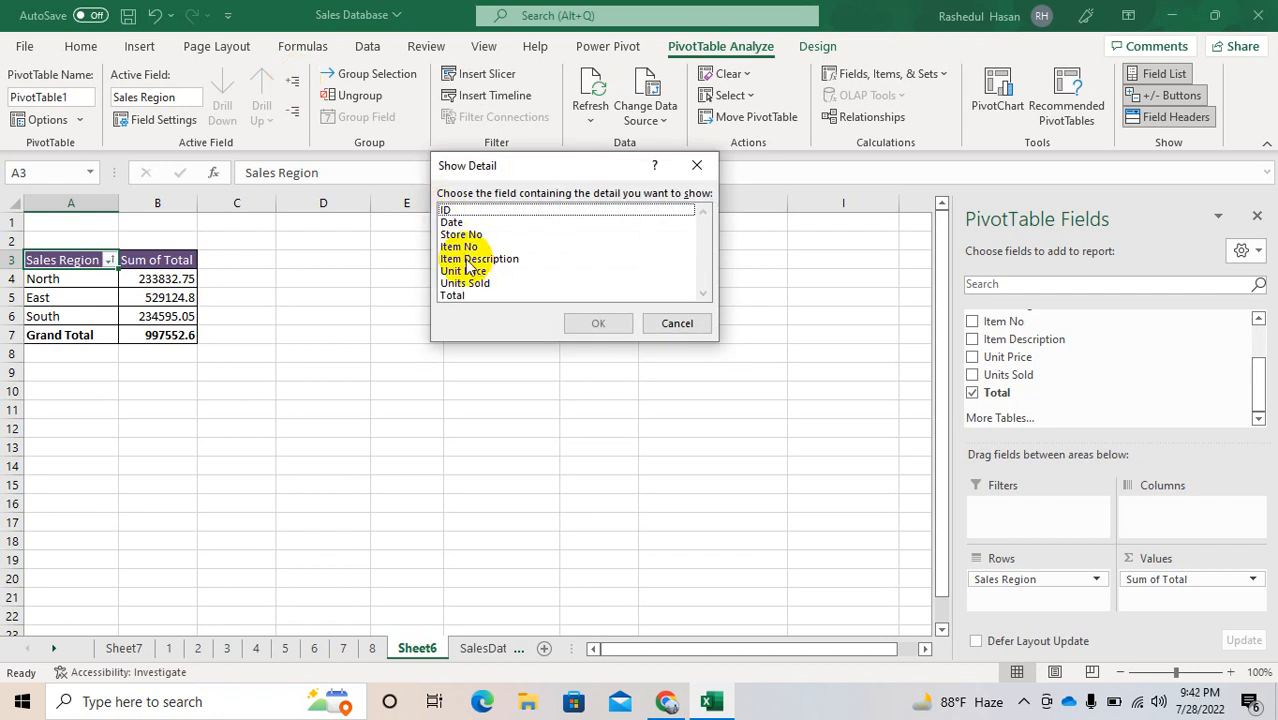
left_click(470, 259)
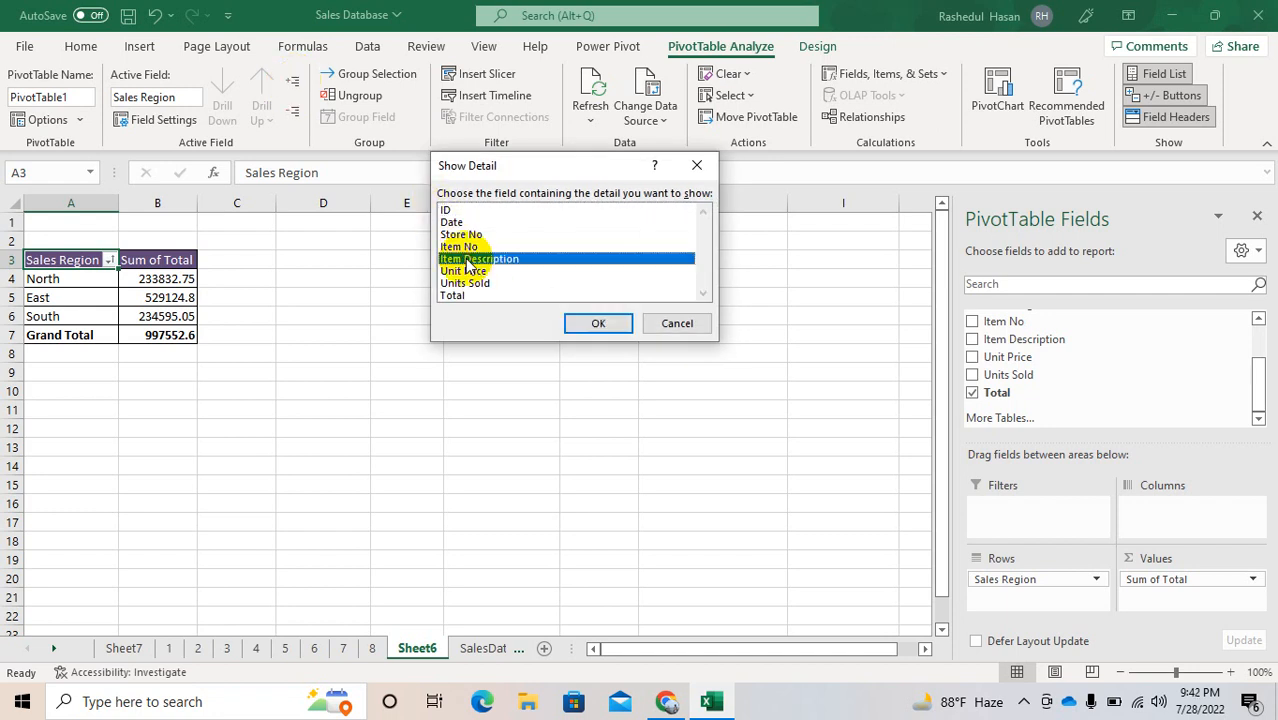
left_click(593, 325)
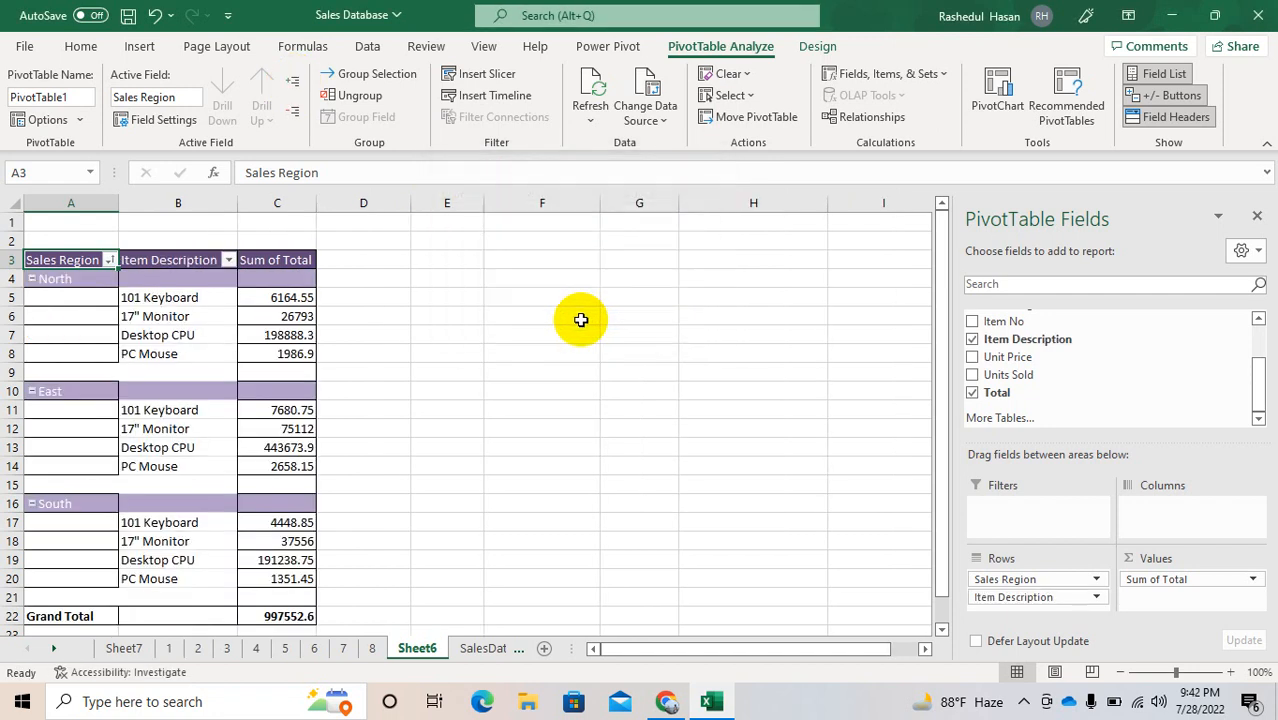
Step: Collapse and expand all the Sales Region items twice, and remove Item Description from the PivotTable rows
left_click(295, 118)
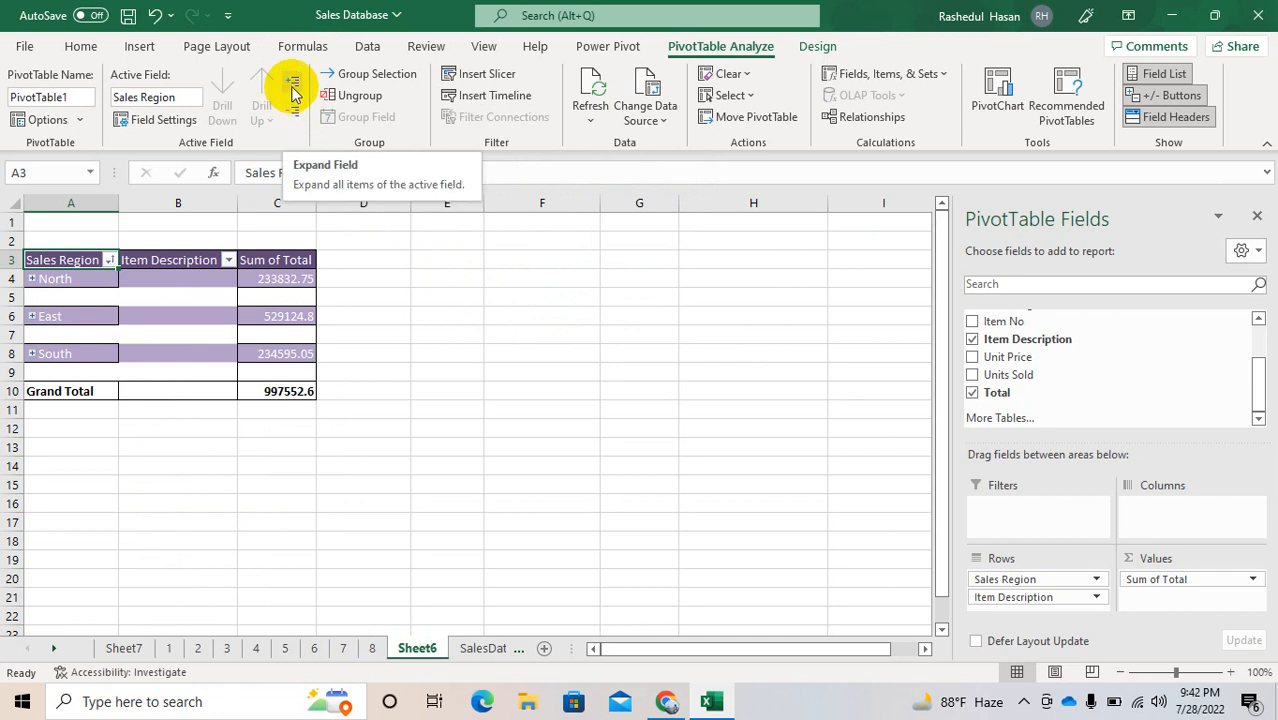
left_click(294, 93)
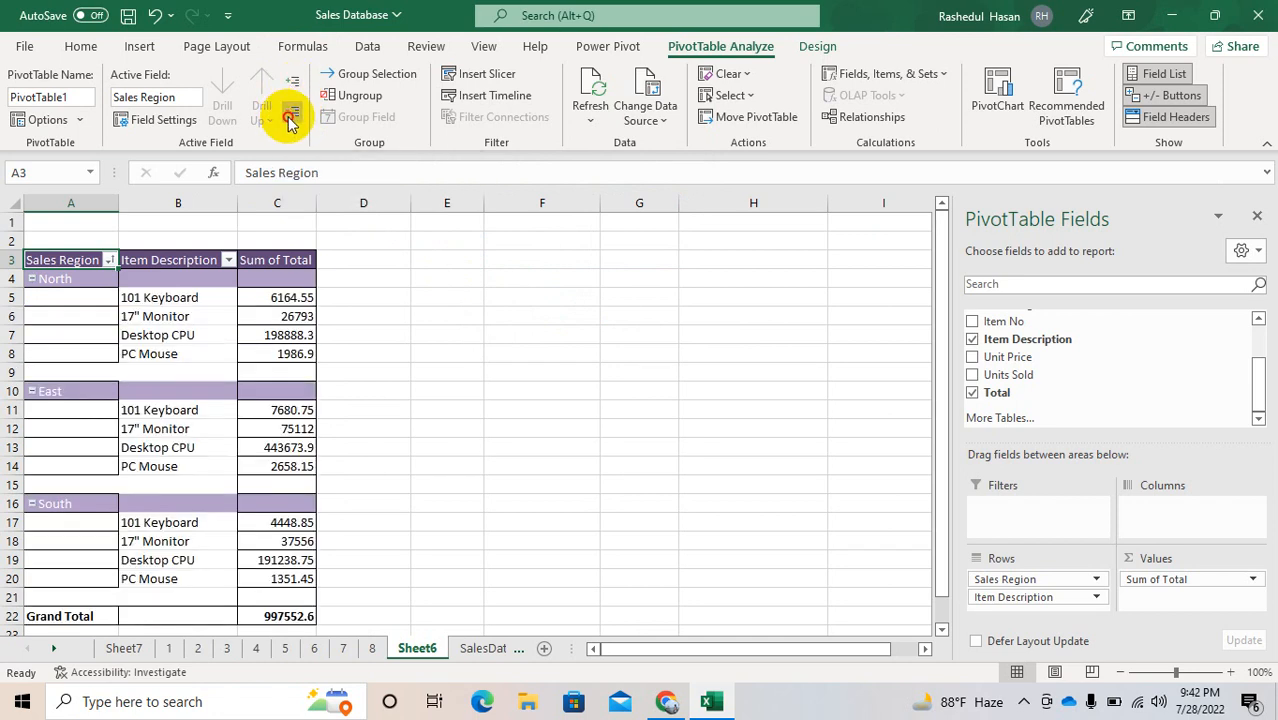
left_click(288, 118)
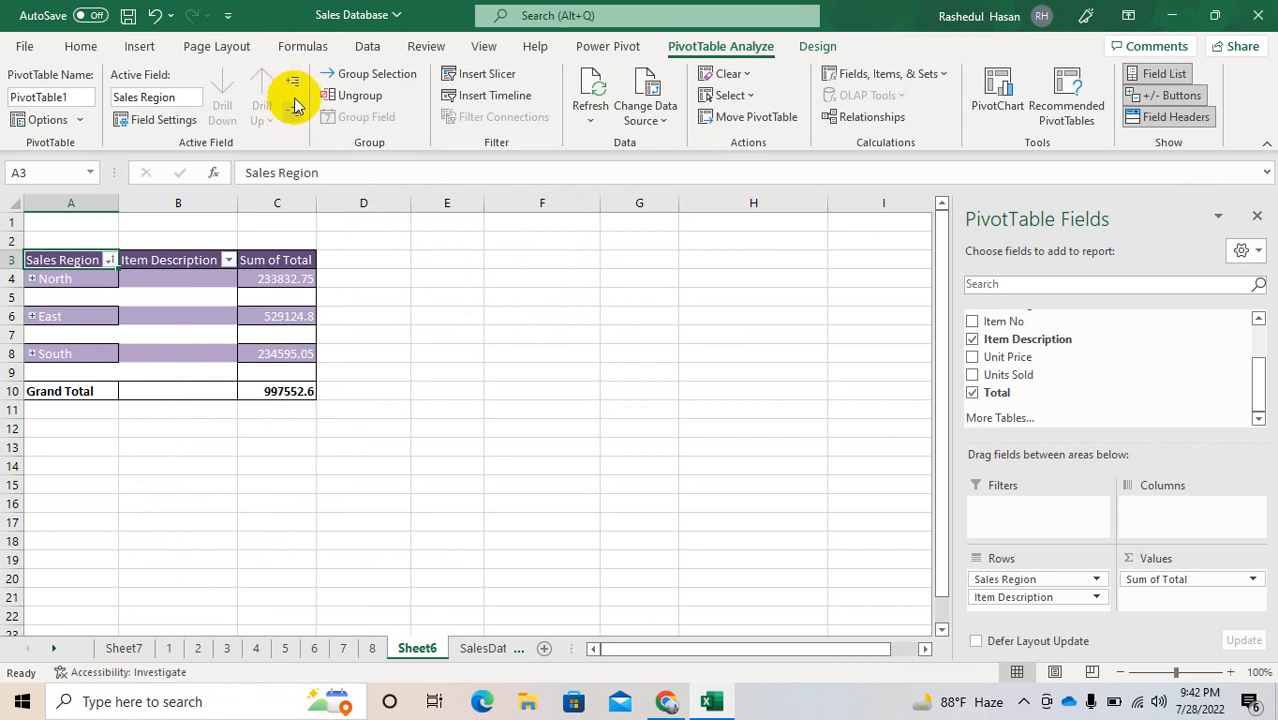
left_click(292, 85)
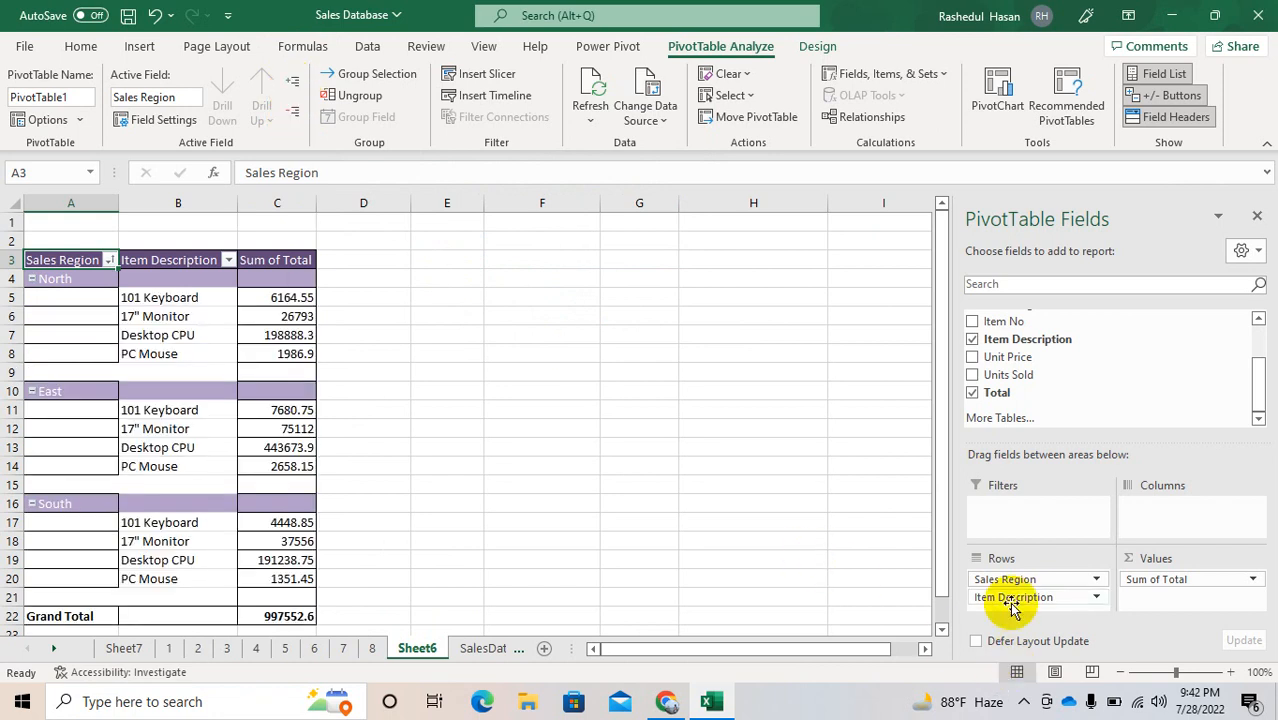
left_click_drag(1017, 604, 1052, 345)
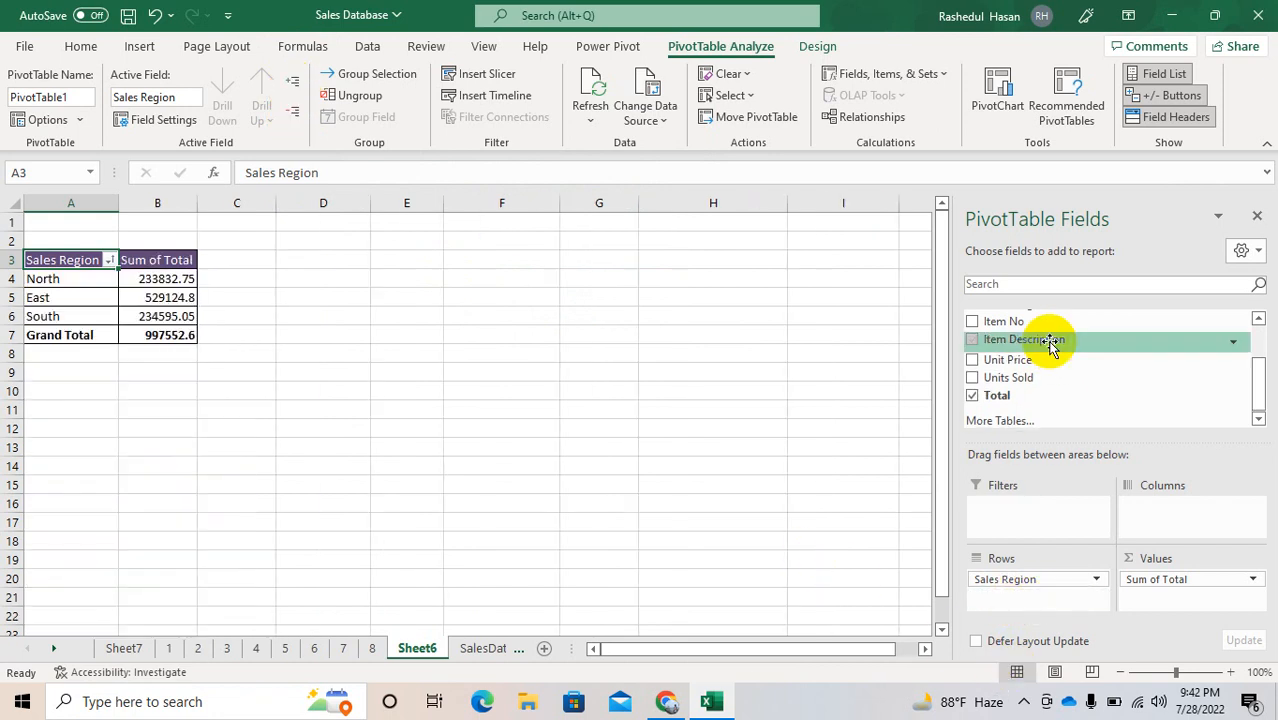
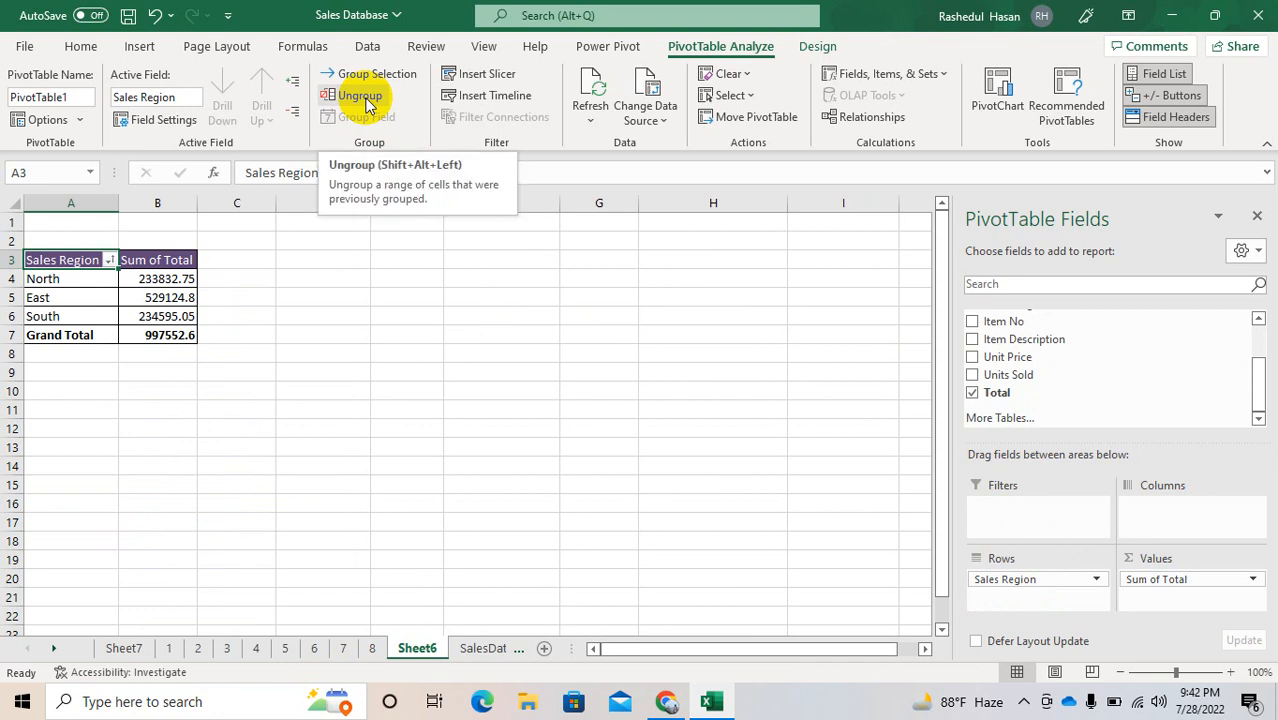
Step: Insert slicers for the Item Description and Store No fields of the PivotTable
left_click(490, 80)
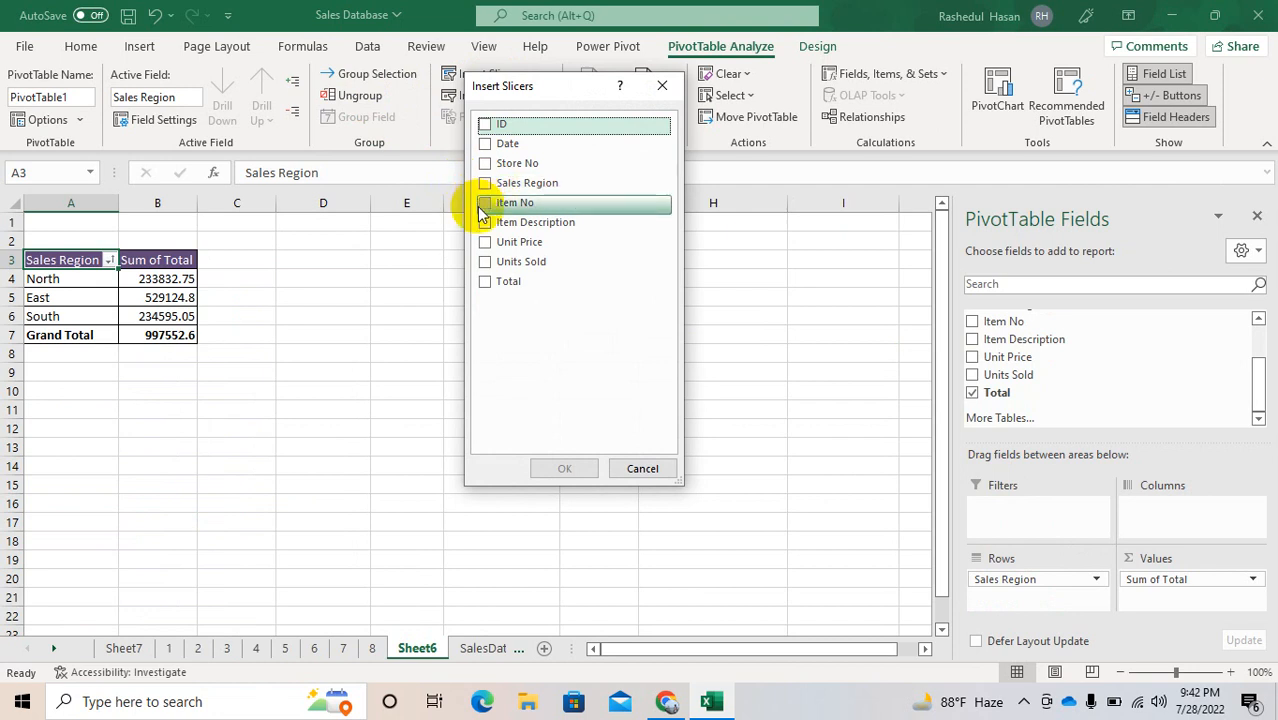
left_click(485, 223)
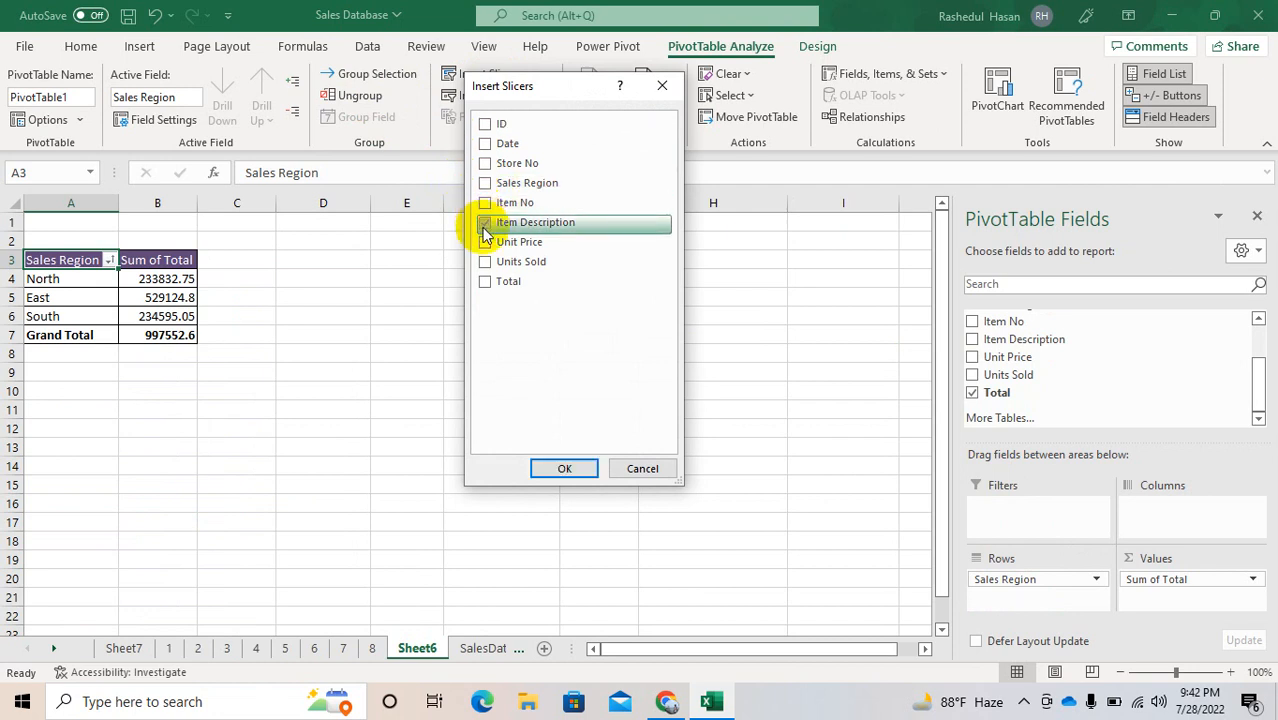
left_click(485, 164)
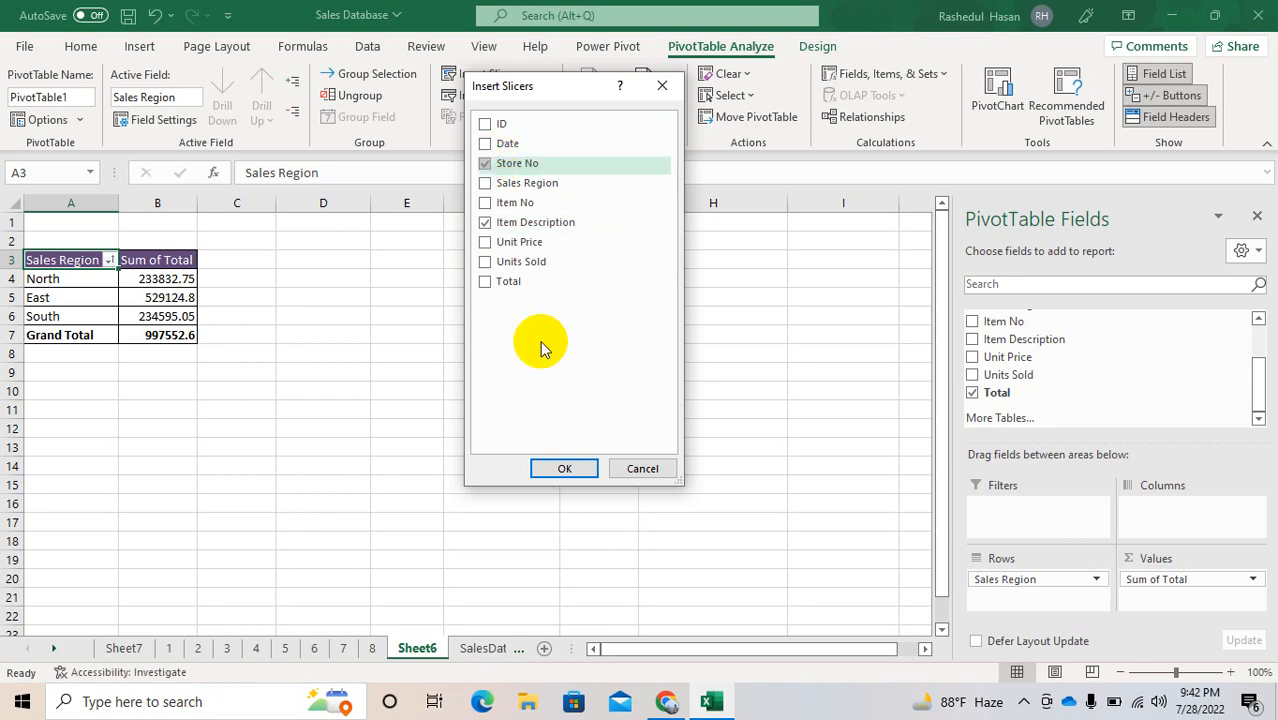
left_click(551, 465)
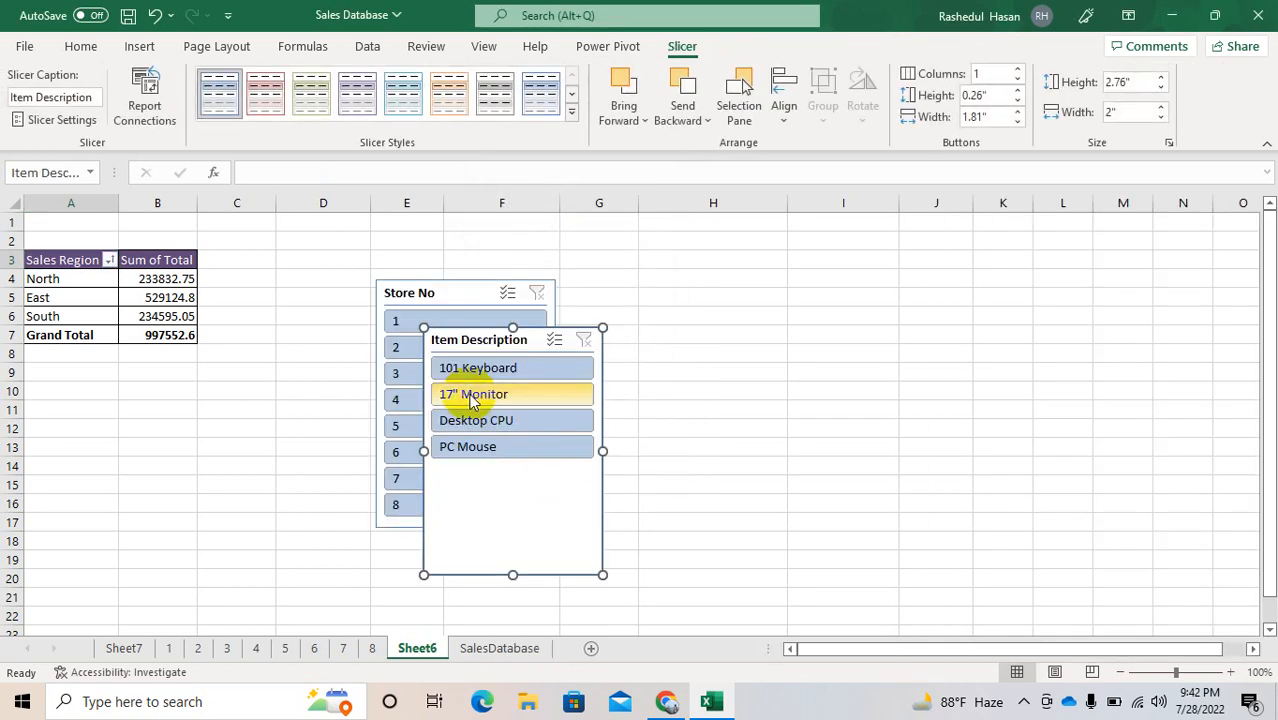
Step: Place the Store No slicer just beside the PivotTable and the Item Description slicer next to it without overlap
left_click(408, 283)
left_click_drag(408, 283, 289, 261)
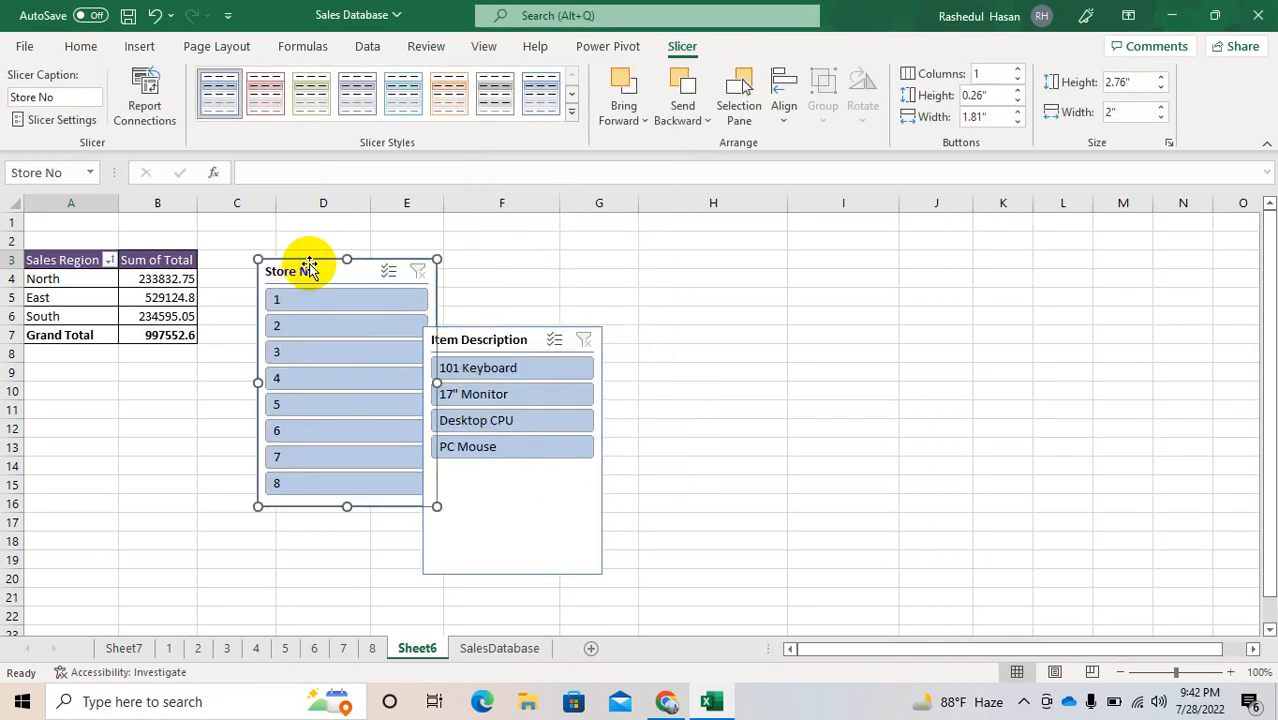
left_click_drag(472, 341, 515, 276)
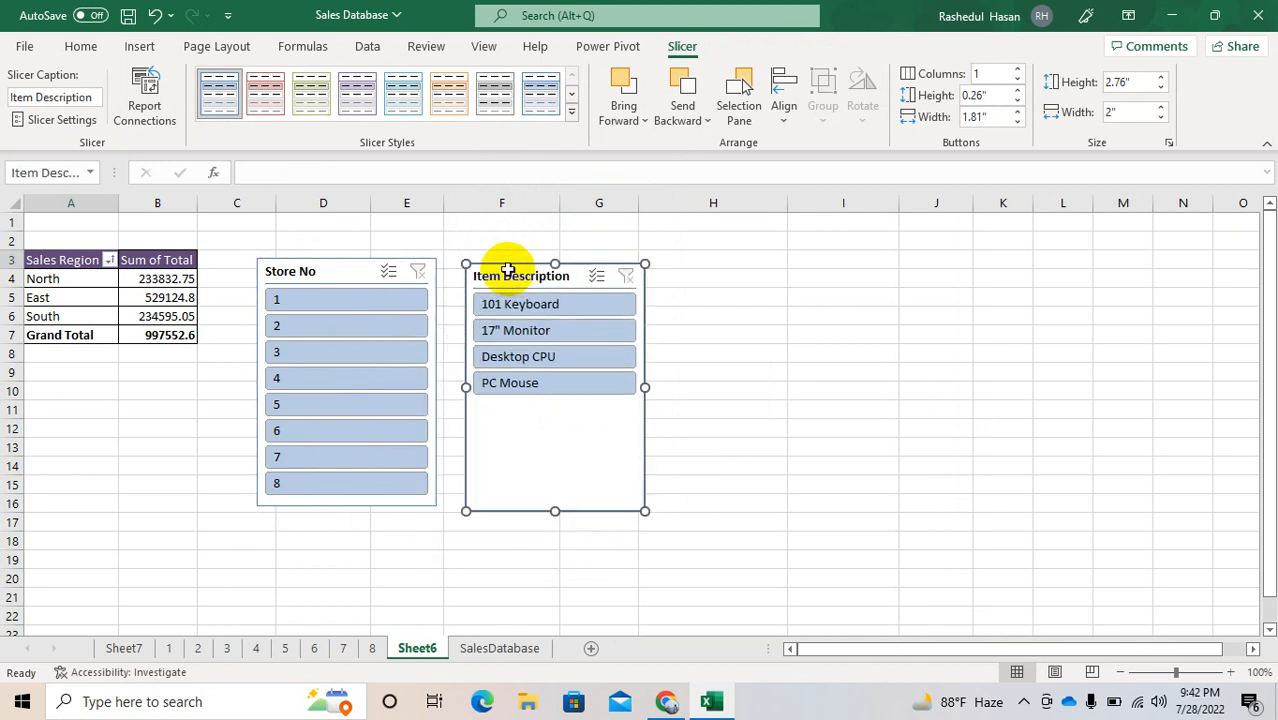
Step: Apply the light red style to the Item Description slicer and the light orange style to the Store No slicer
left_click(278, 110)
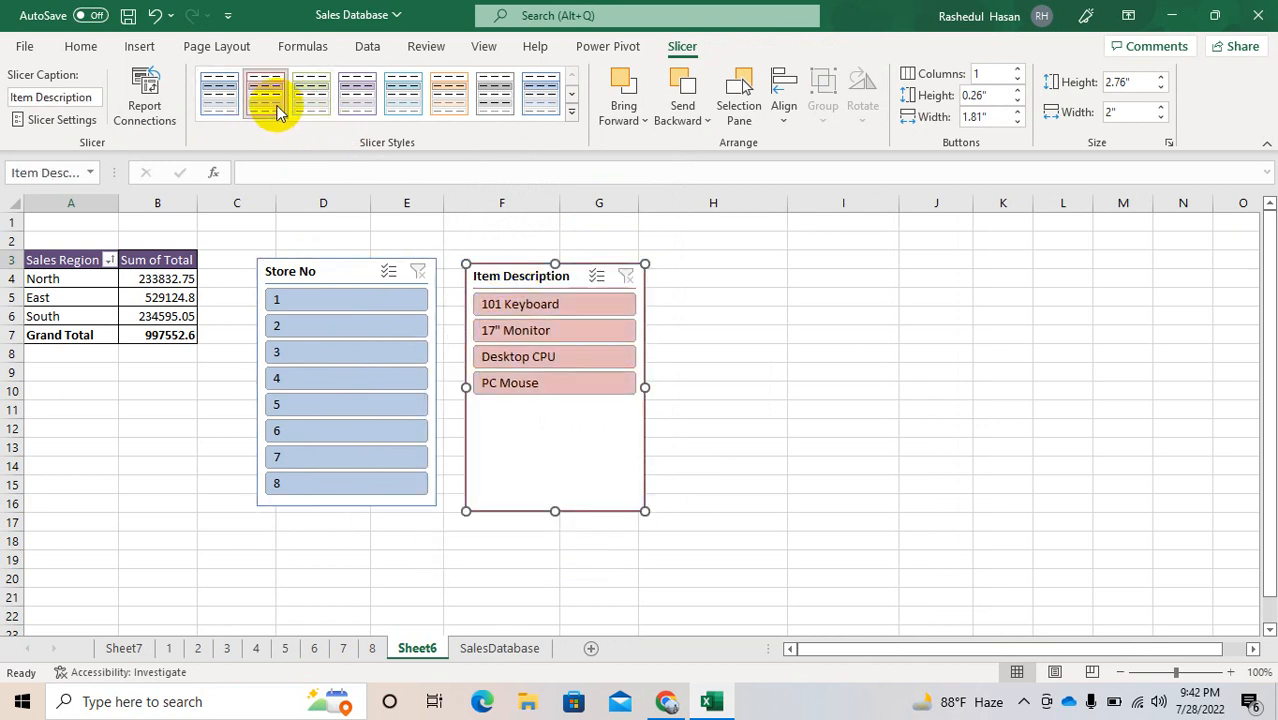
left_click(306, 270)
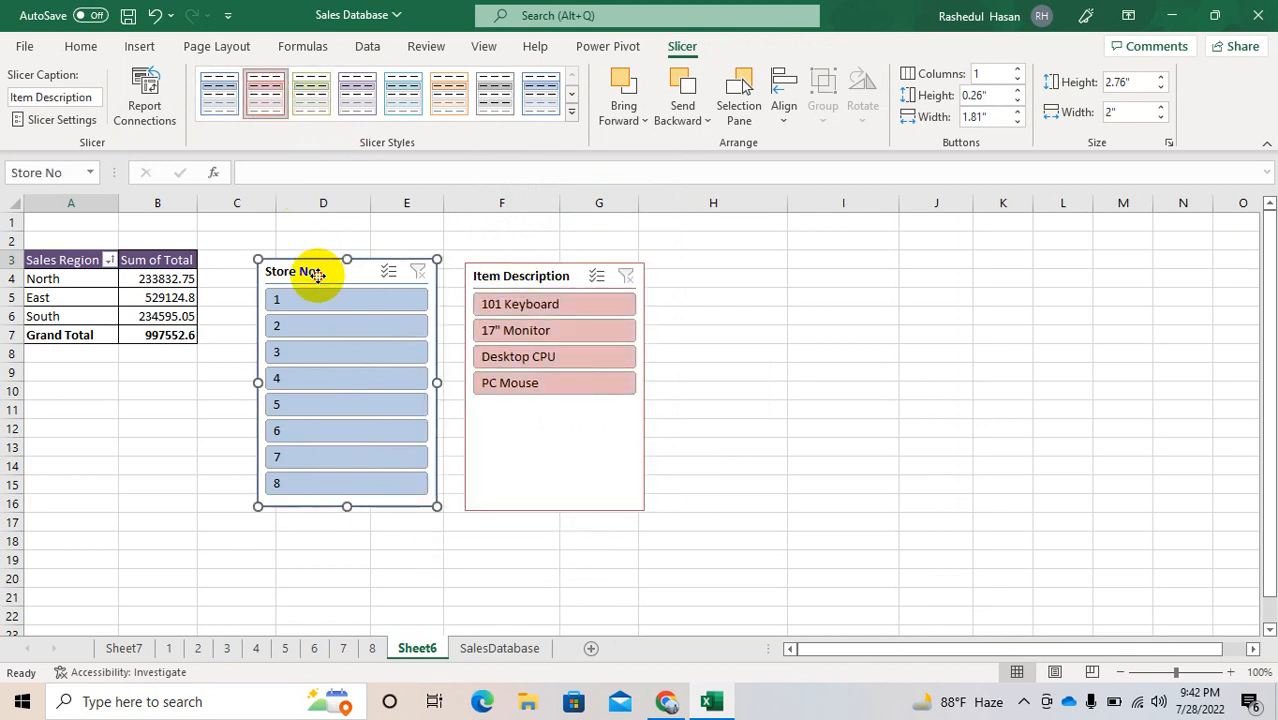
left_click(447, 100)
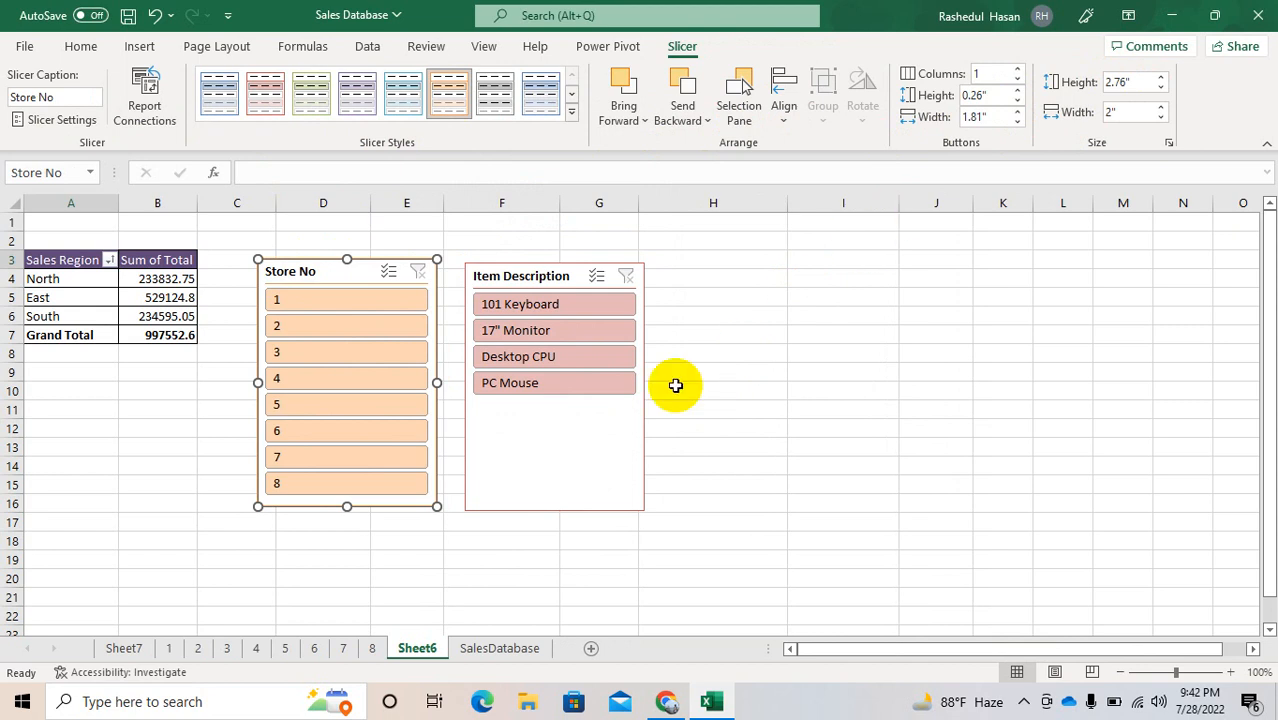
Step: Set the button height of the Item Description slicer to 0.2"
left_click(548, 465)
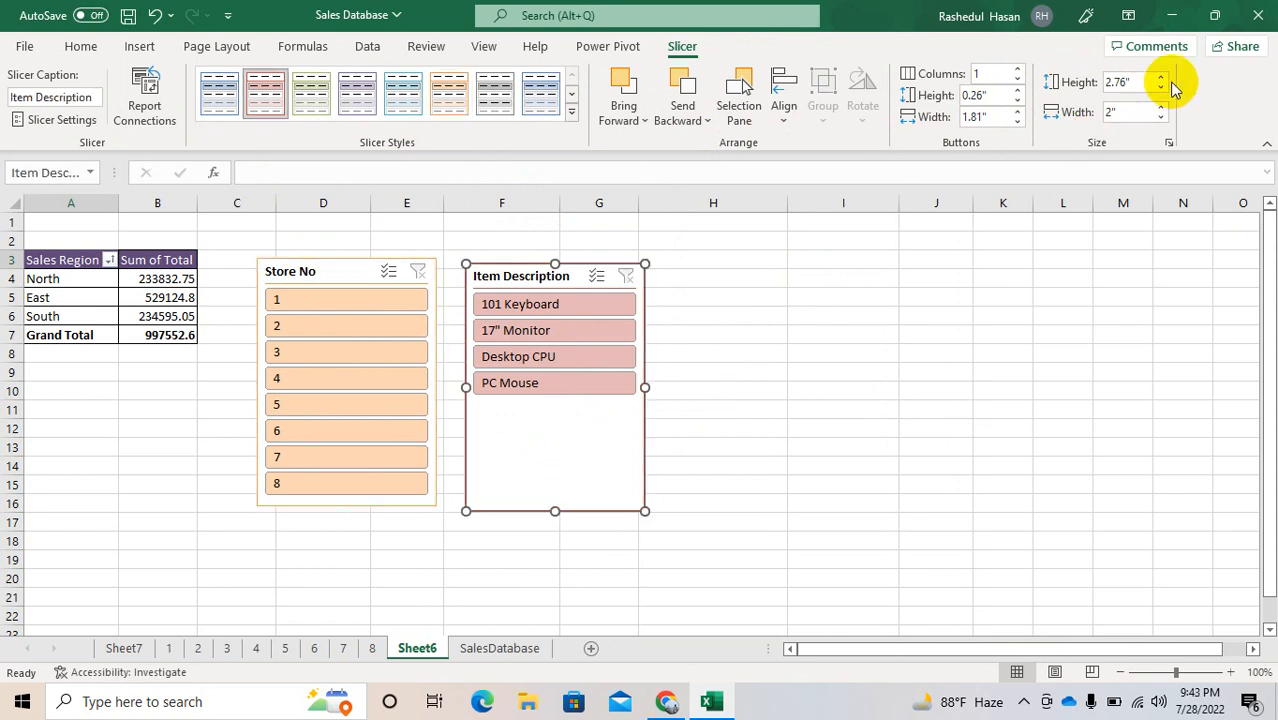
left_click(1018, 91)
left_click(1018, 91)
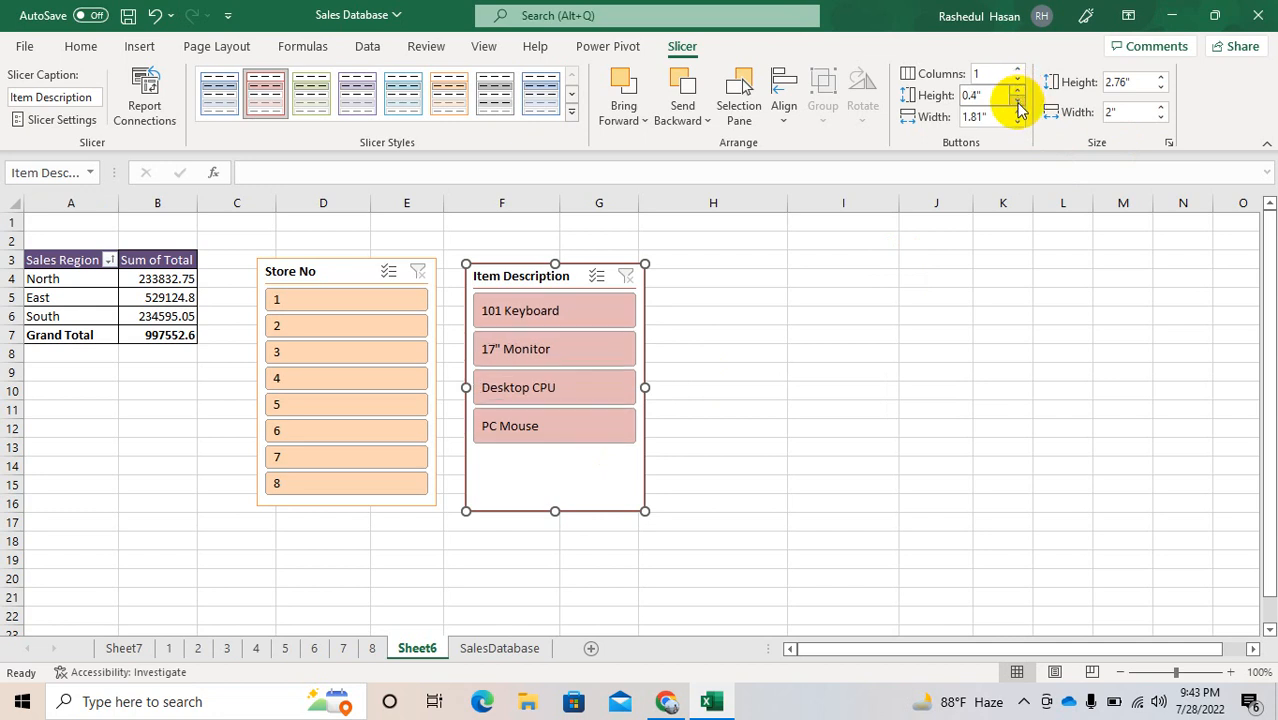
left_click(1018, 102)
left_click(1019, 105)
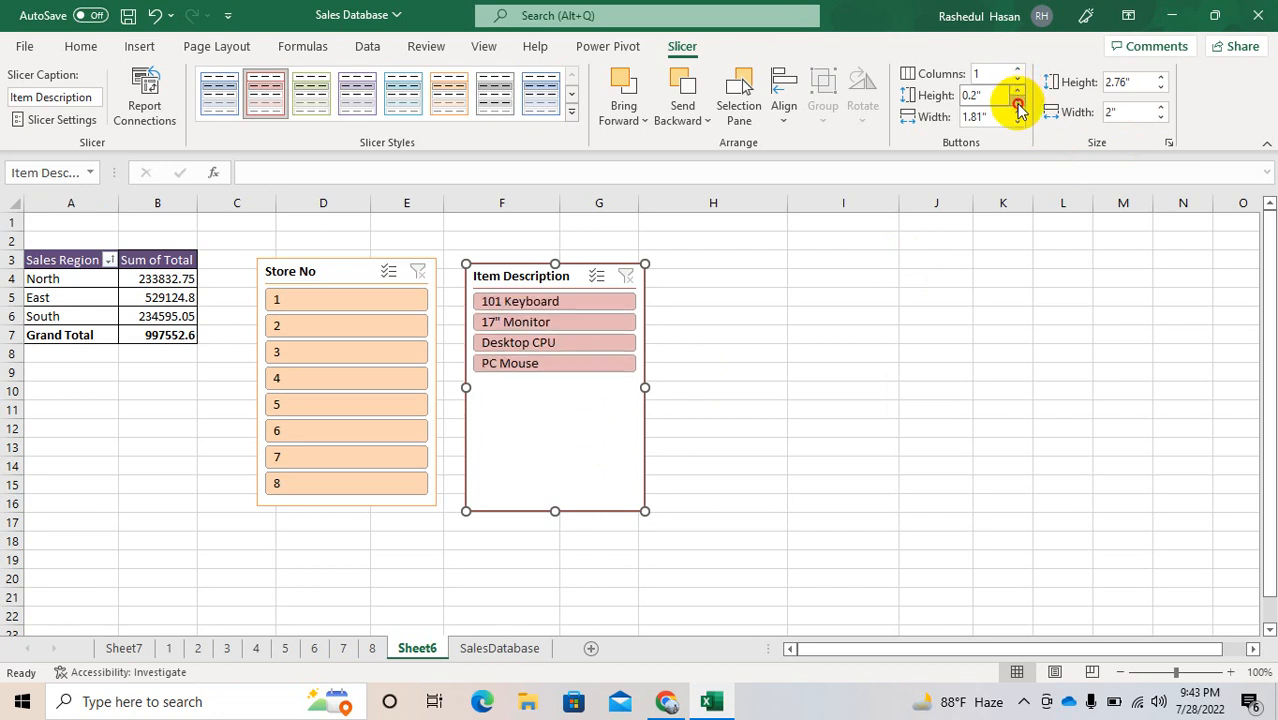
Step: Resize the Item Description slicer to a height of 1.4" and a width of 1.5"
left_click(1161, 84)
left_click(1161, 84)
double_click(1161, 93)
double_click(1161, 93)
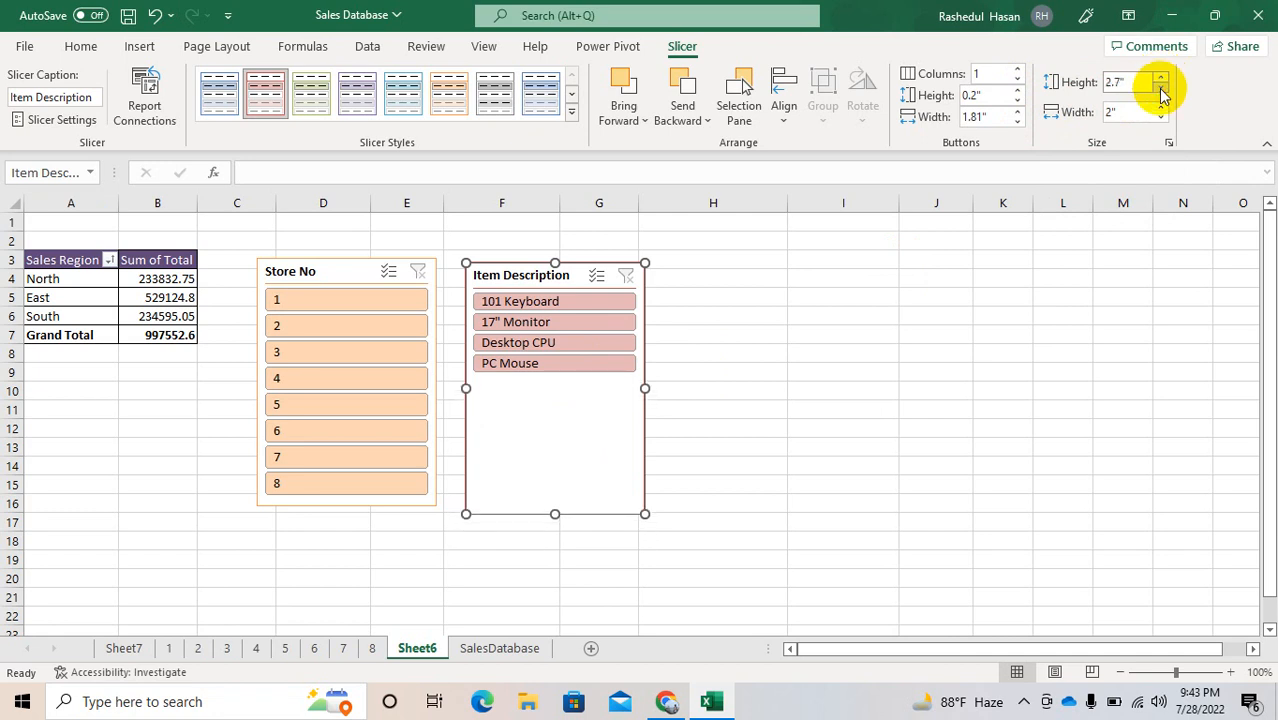
double_click(1161, 93)
double_click(1161, 93)
left_click(1161, 93)
double_click(1161, 93)
left_click(1161, 93)
double_click(1161, 93)
left_click(1161, 93)
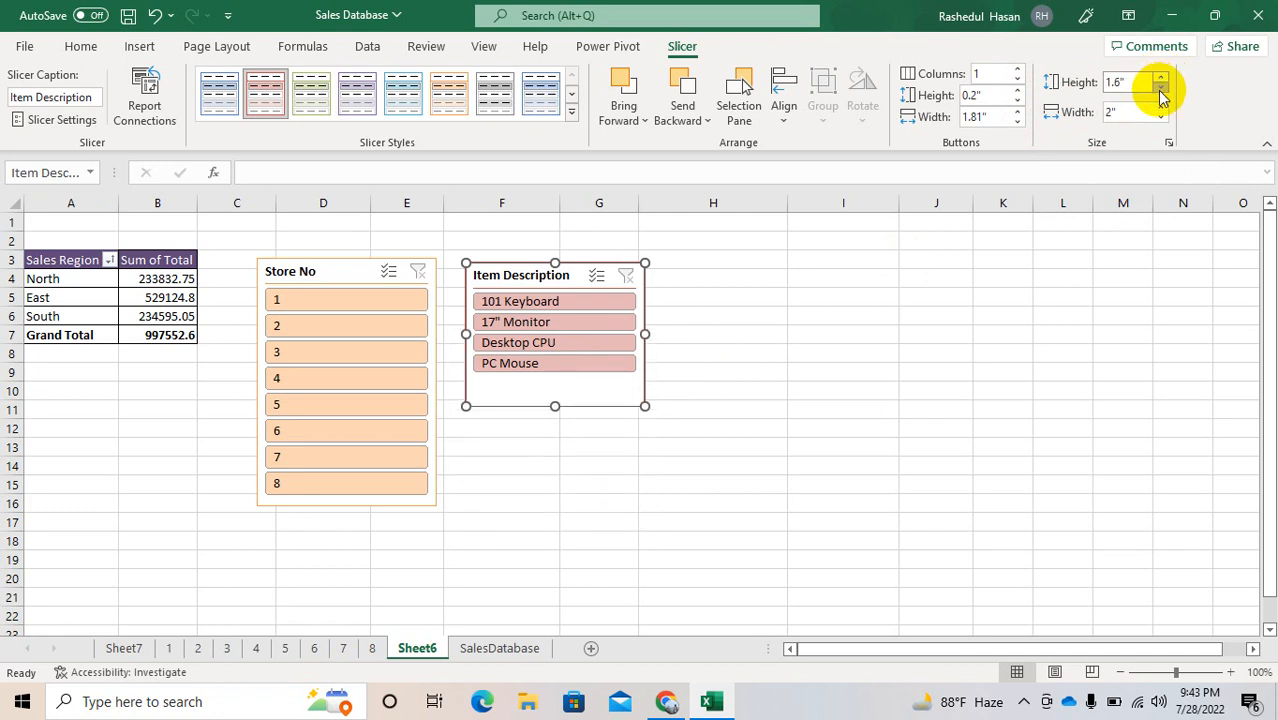
double_click(1161, 93)
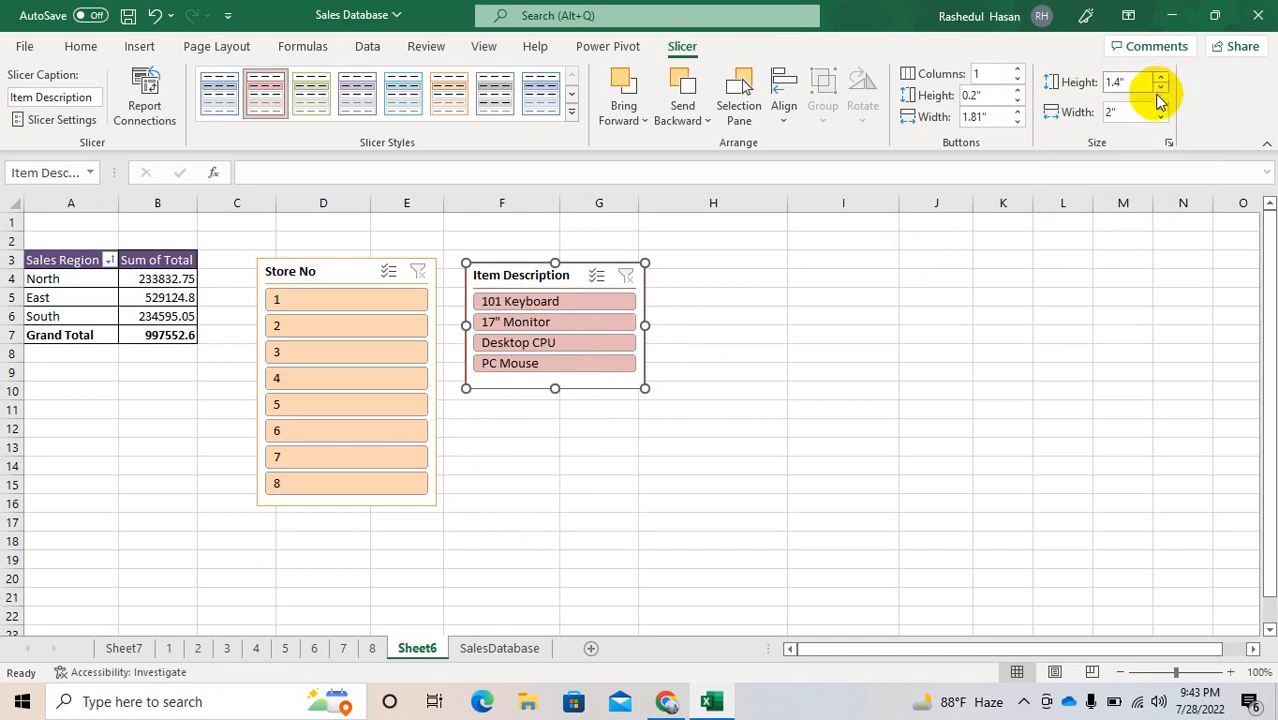
left_click(1161, 117)
left_click(1161, 117)
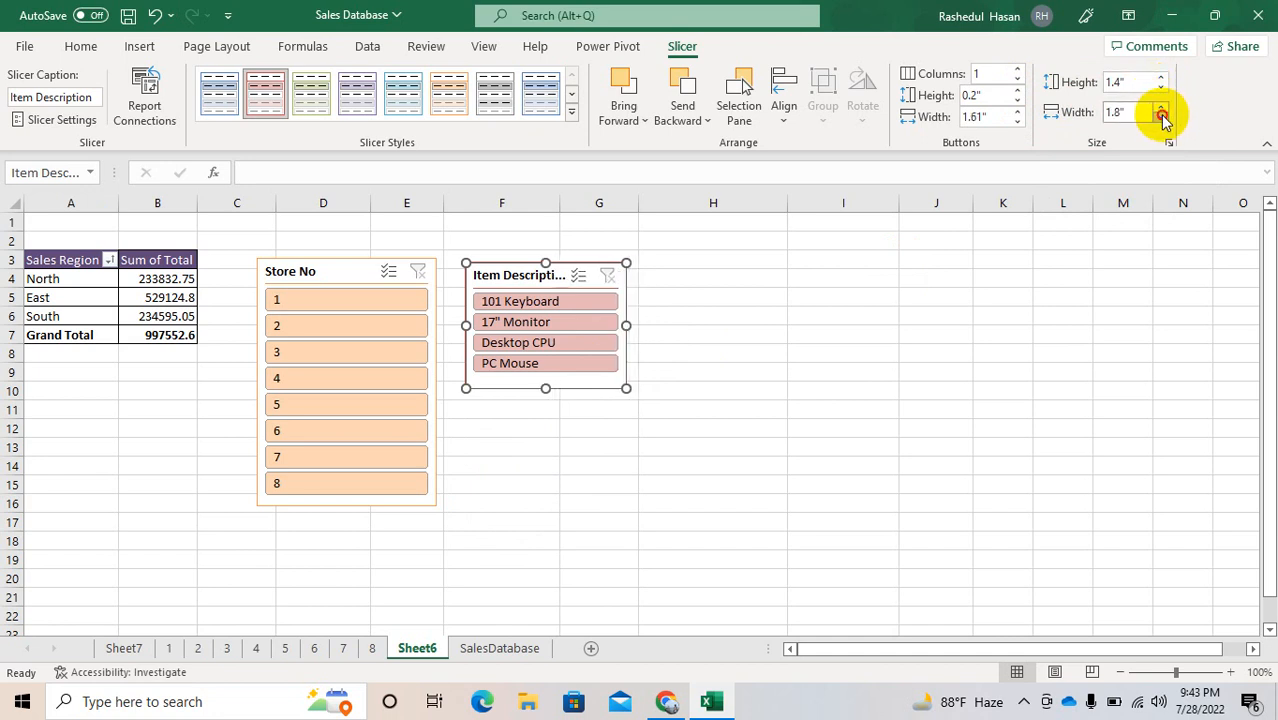
double_click(1161, 117)
left_click(1161, 117)
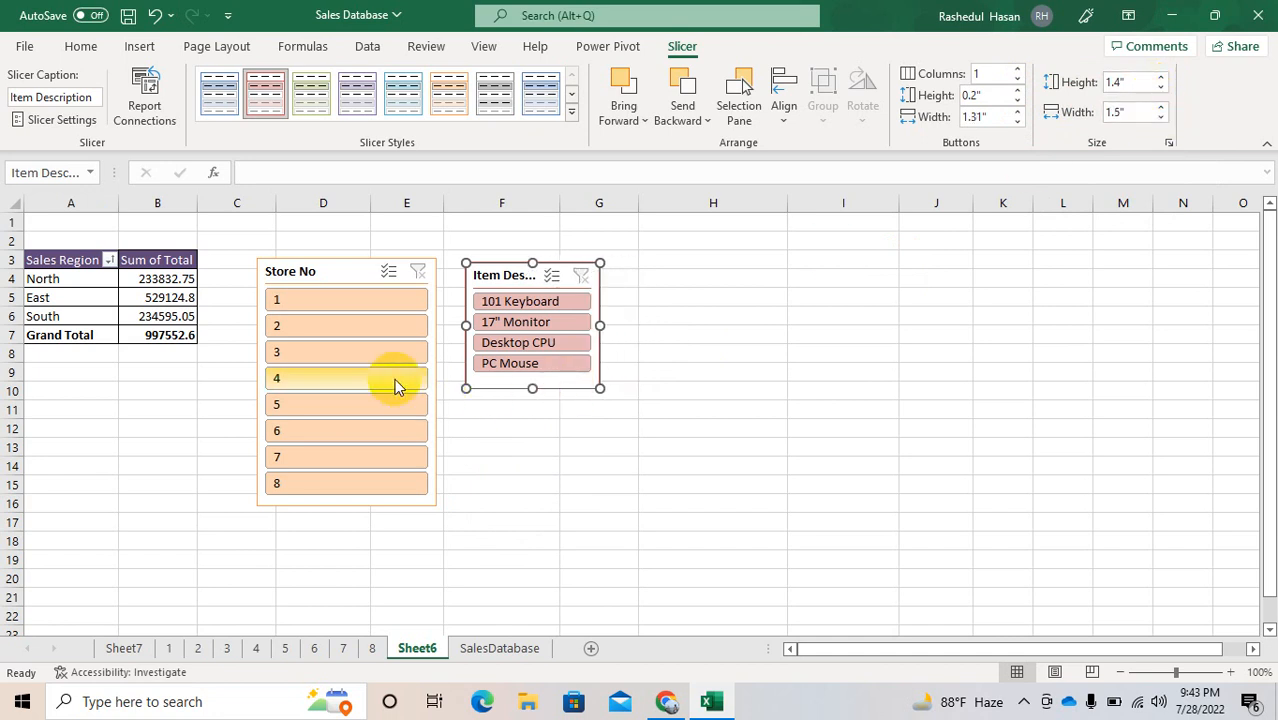
Step: Reduce the width of the Store No slicer to 0.6"
left_click(337, 265)
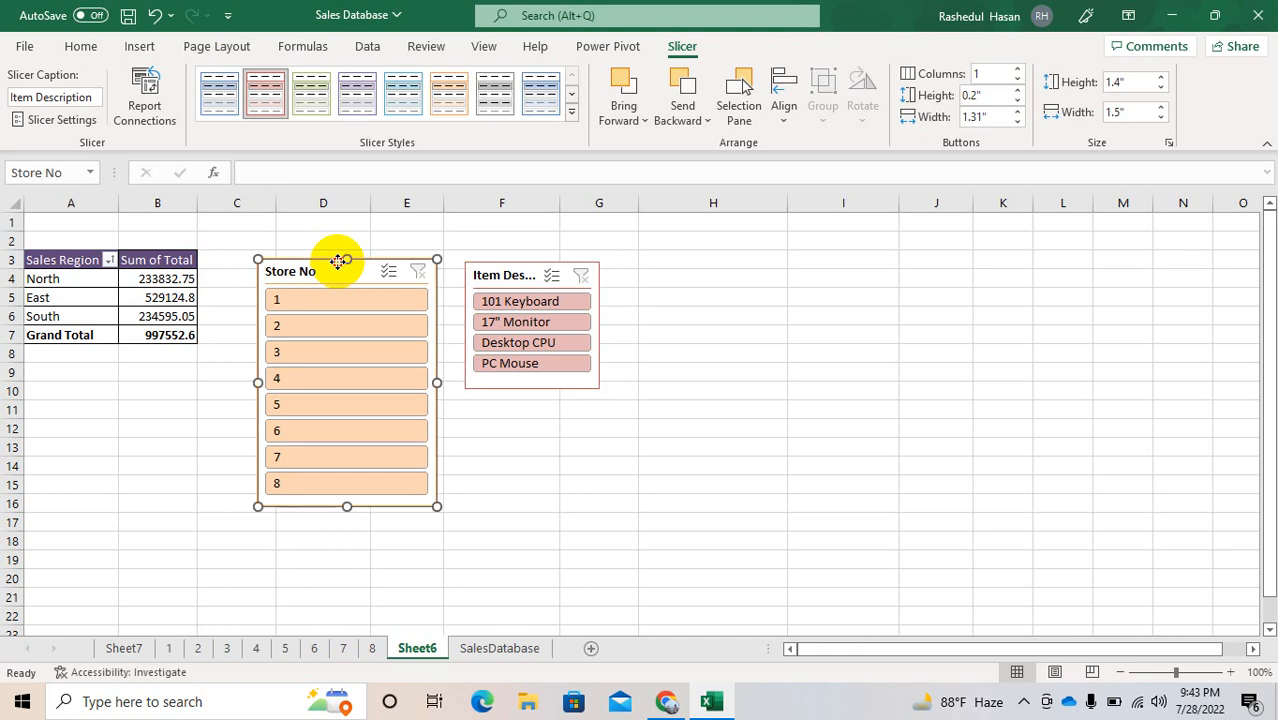
left_click(1161, 117)
left_click(1161, 117)
left_click(1161, 117)
left_click(1161, 117)
left_click(1161, 117)
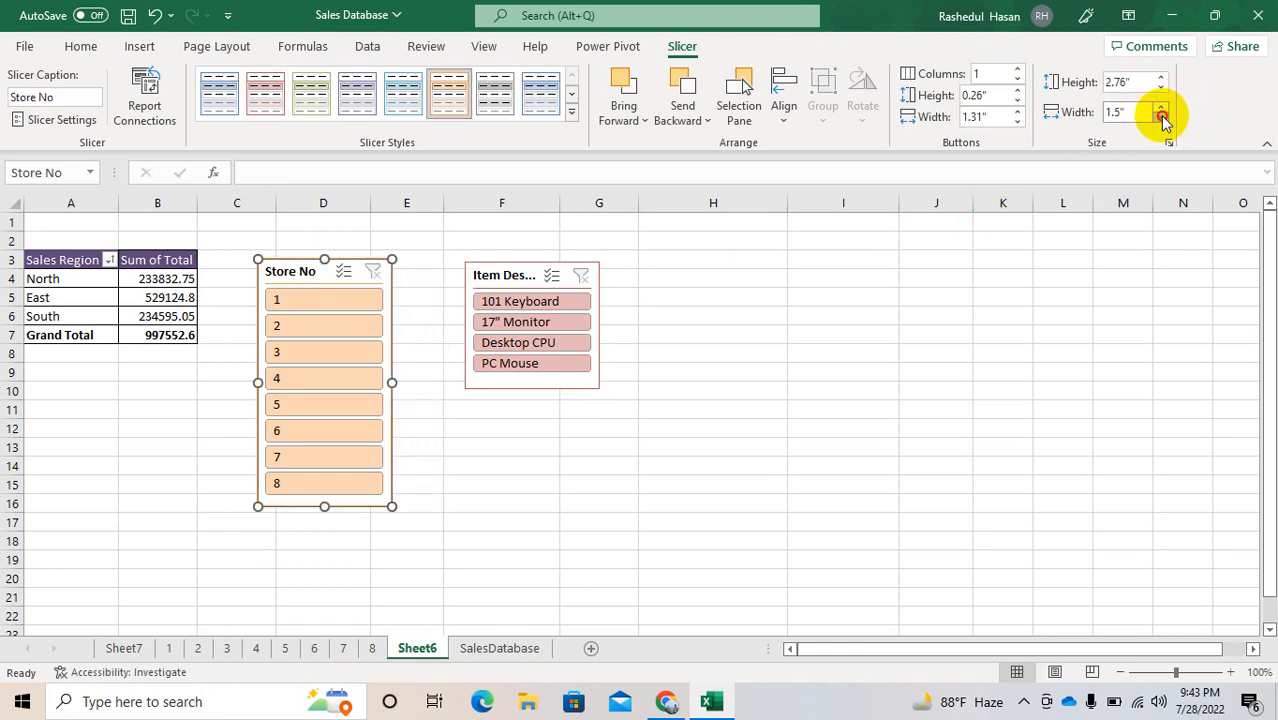
left_click(1161, 117)
left_click(1161, 117)
left_click(1161, 117)
left_click(1161, 117)
left_click(1161, 117)
left_click(1161, 117)
left_click(1161, 117)
left_click(1161, 117)
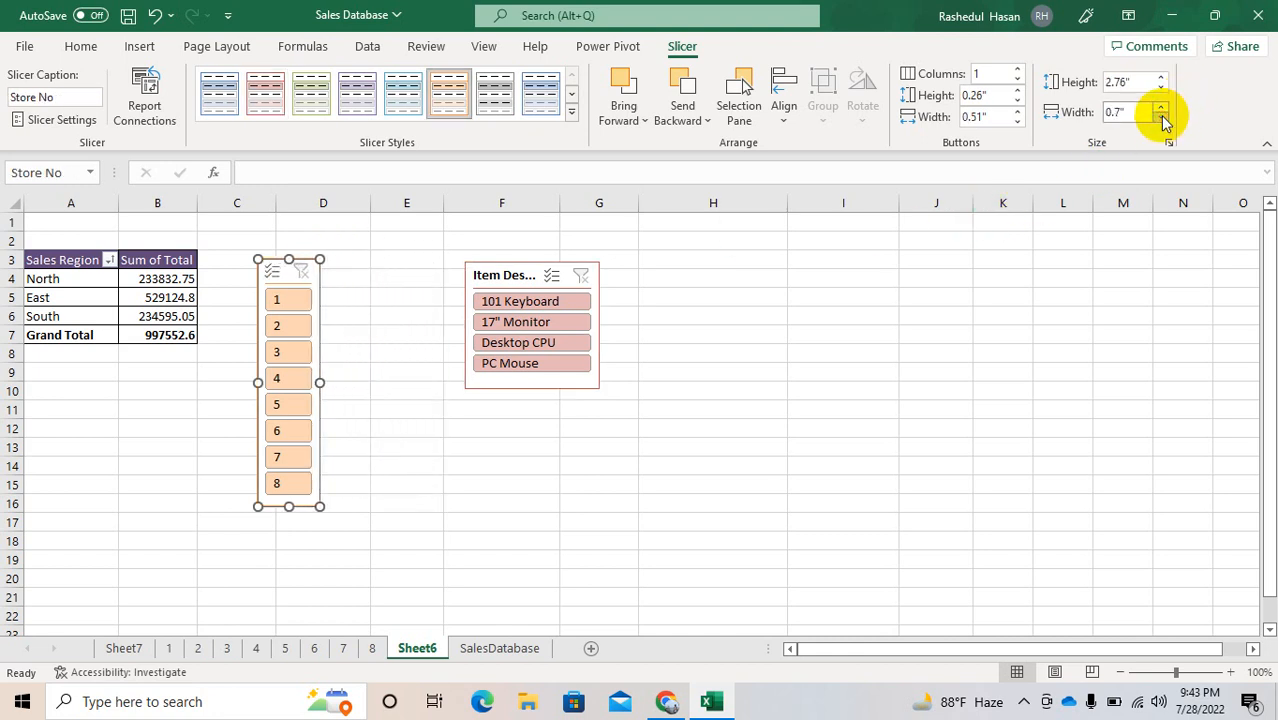
left_click(1161, 117)
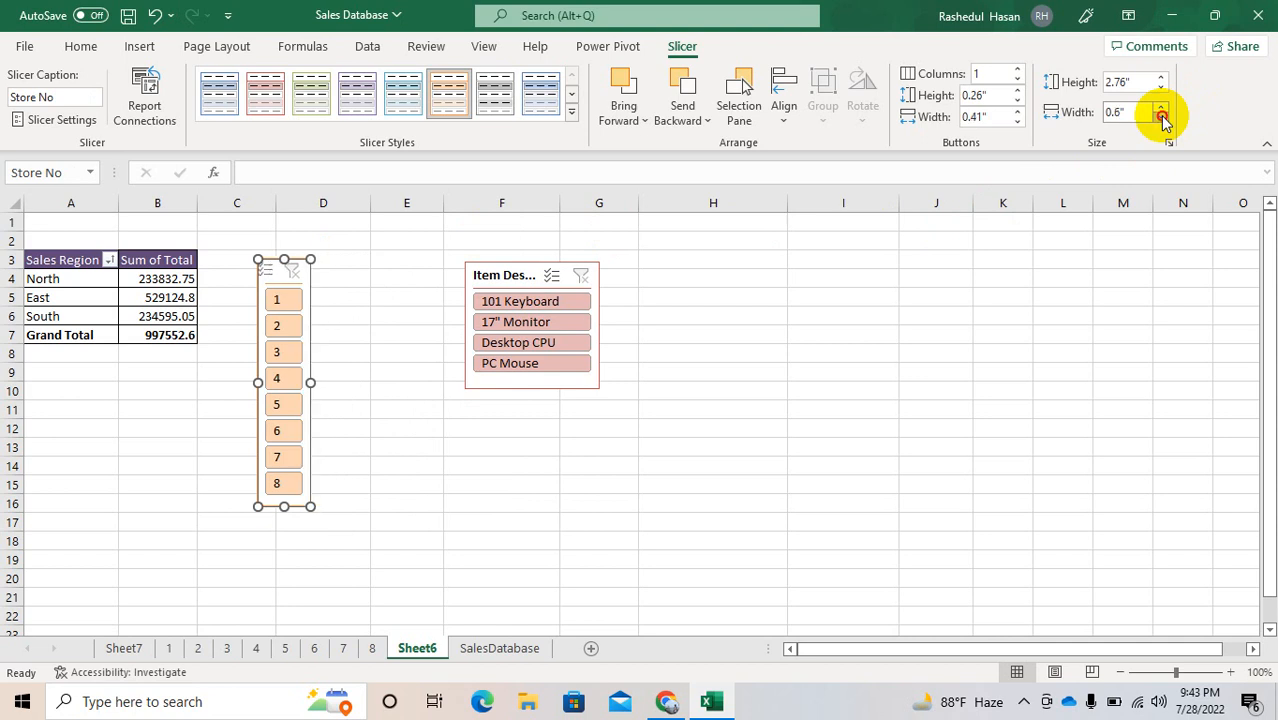
Step: Filter the PivotTable by 101 Keyboard, 17" Monitor, Desktop CPU and PC Mouse in turn, and clear the item filter
left_click(485, 302)
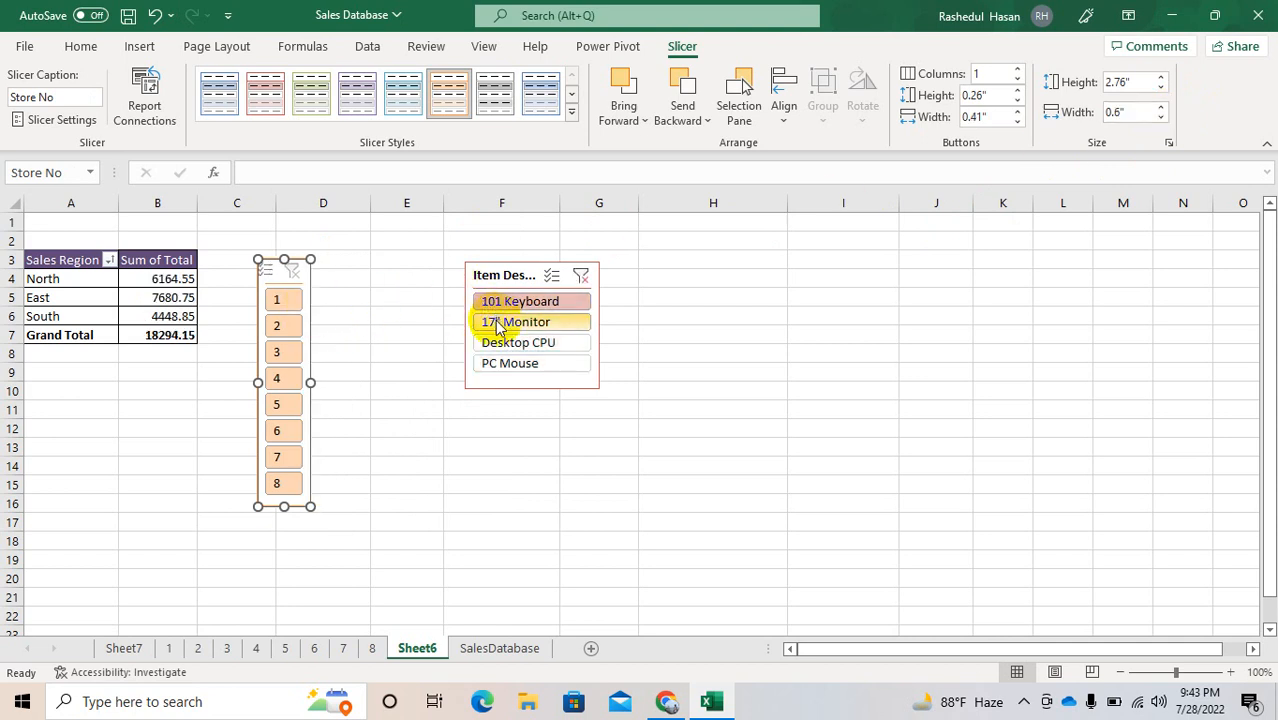
left_click(497, 324)
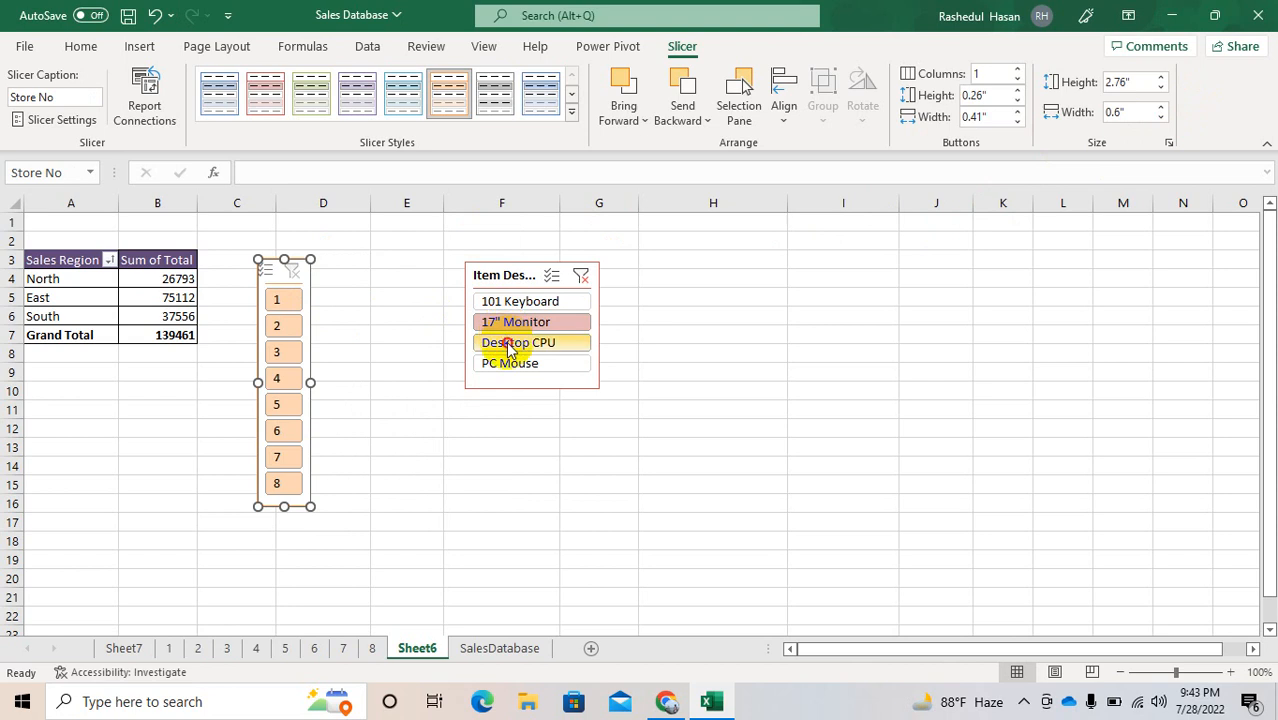
left_click(508, 345)
left_click(511, 365)
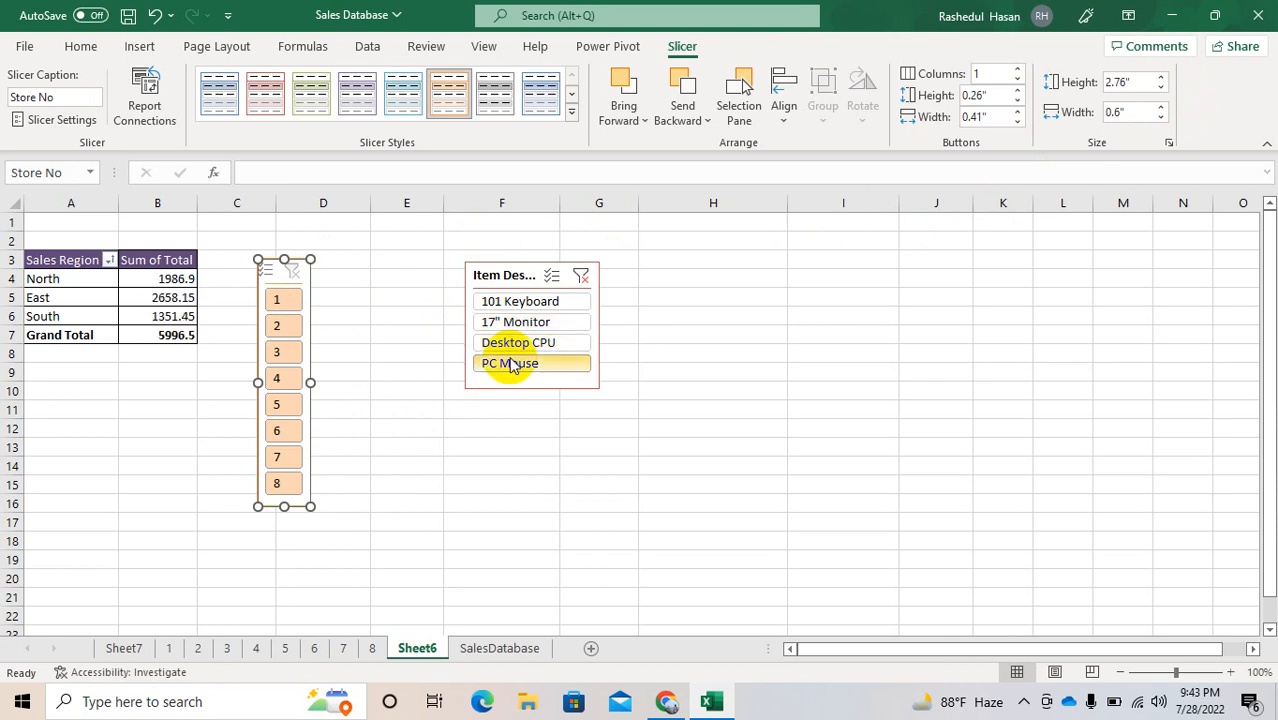
left_click(578, 285)
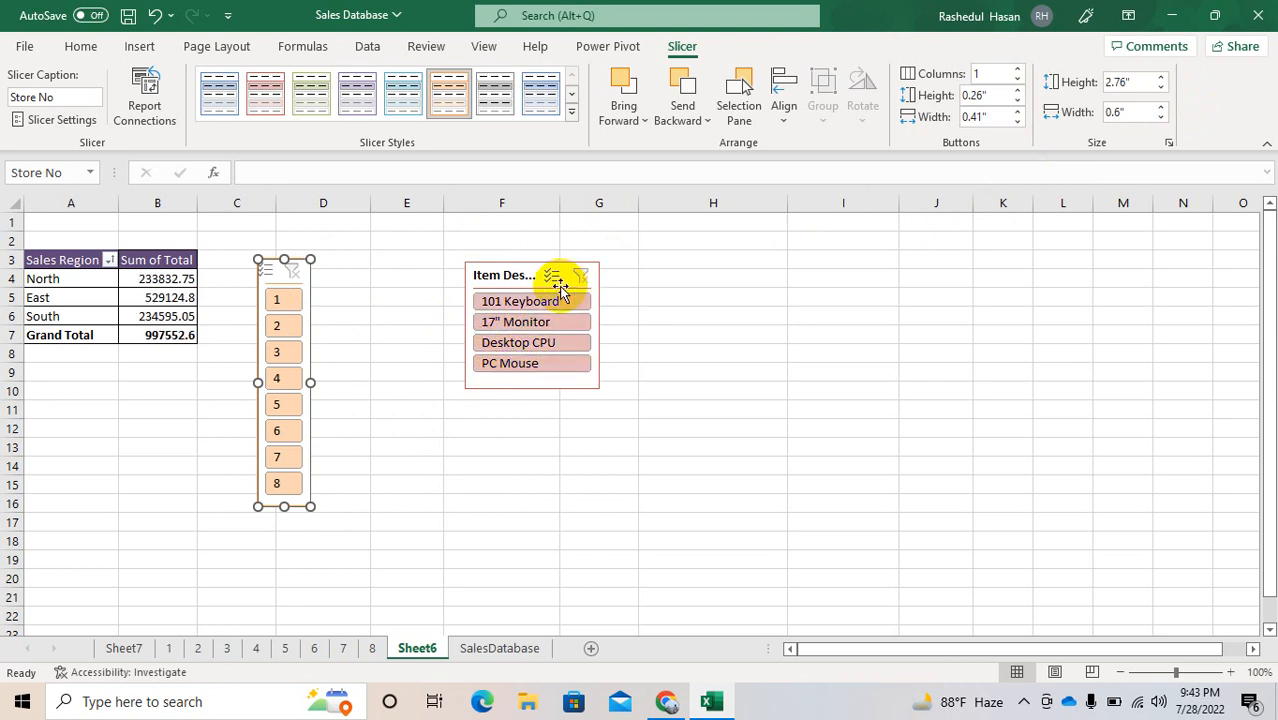
Step: Filter the PivotTable by store 1 and by store 2 with the slicer, and clear the store filter
left_click(279, 301)
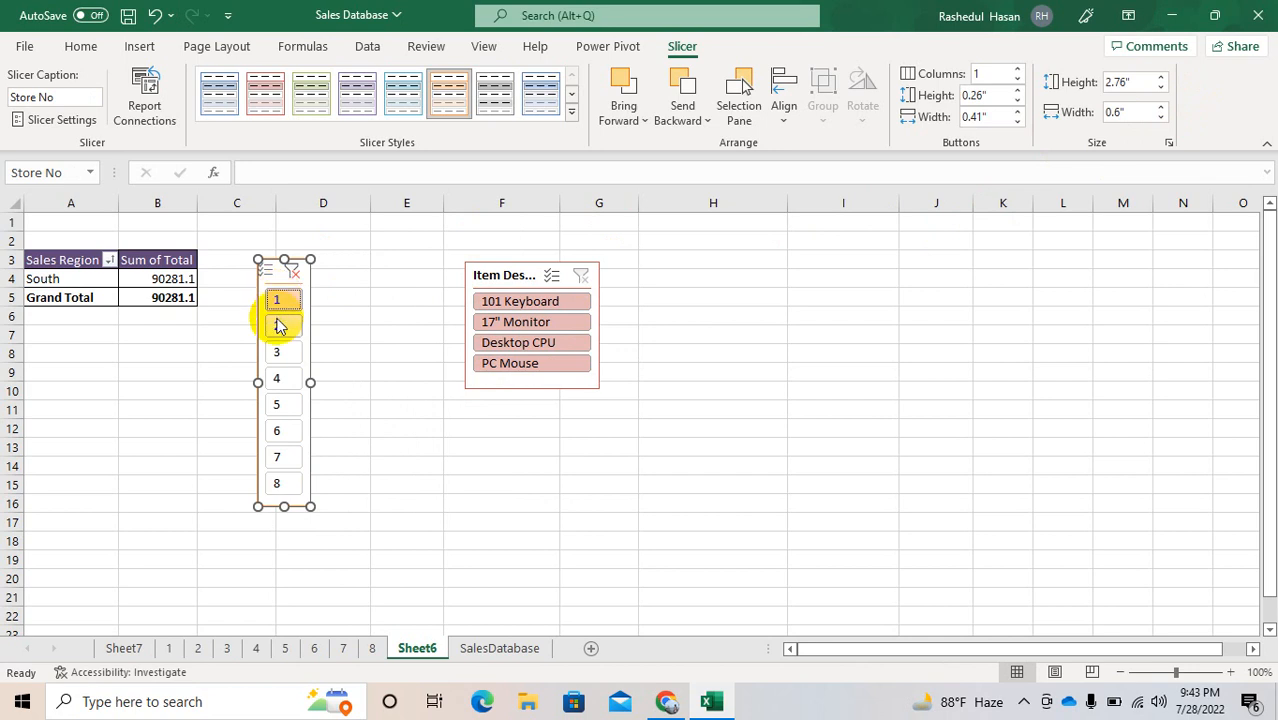
left_click(280, 325)
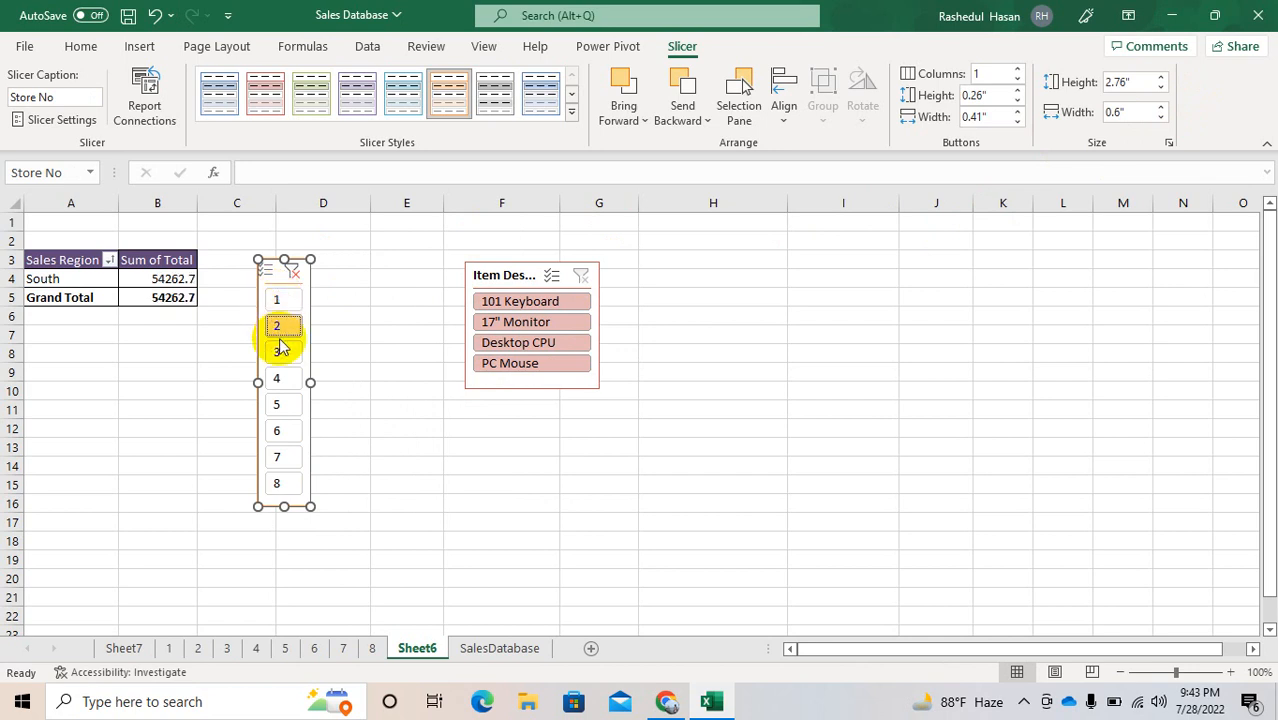
left_click(296, 270)
Step: Filter the PivotTable by 101 Keyboard and store 1 together, and clear both slicer filters
left_click(525, 301)
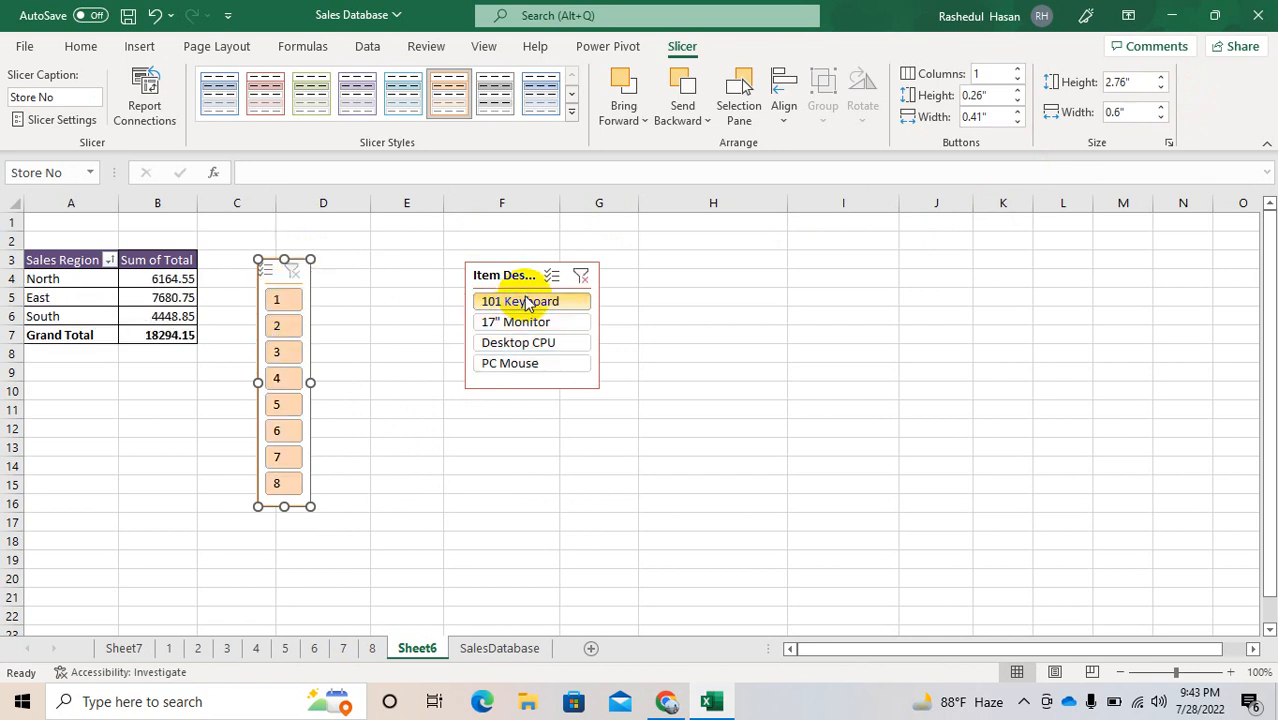
left_click(276, 300)
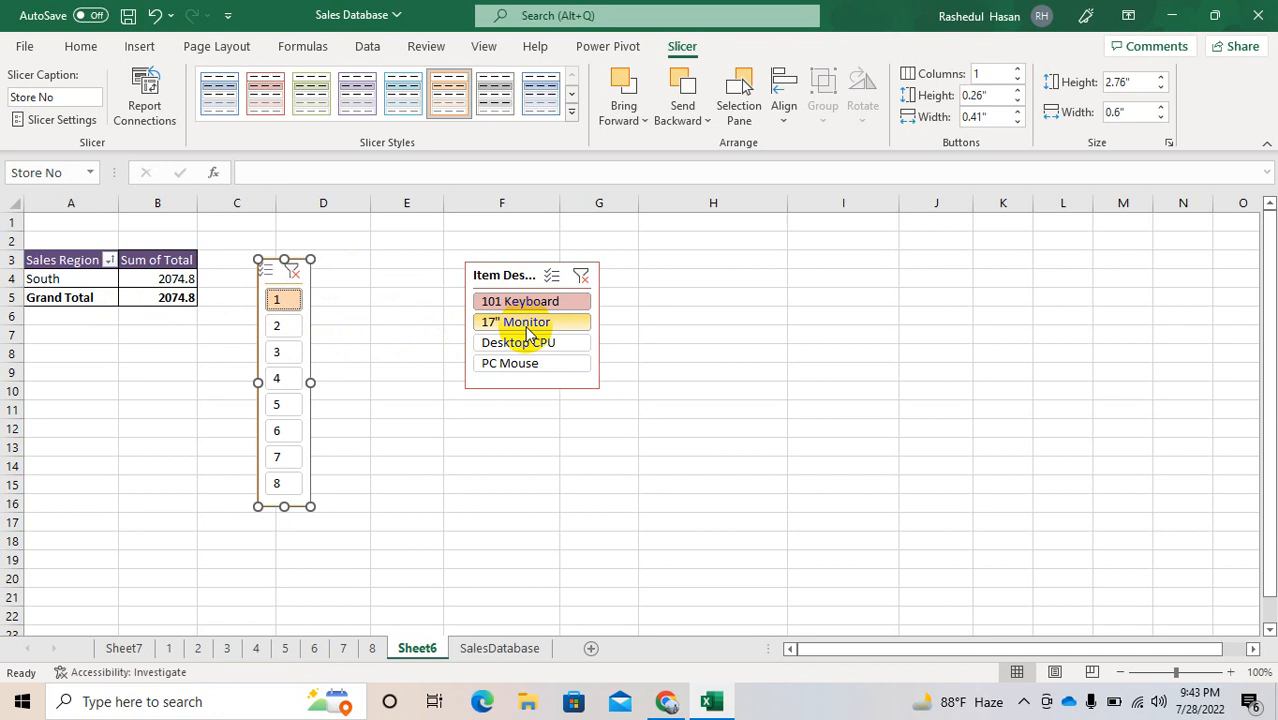
left_click(294, 276)
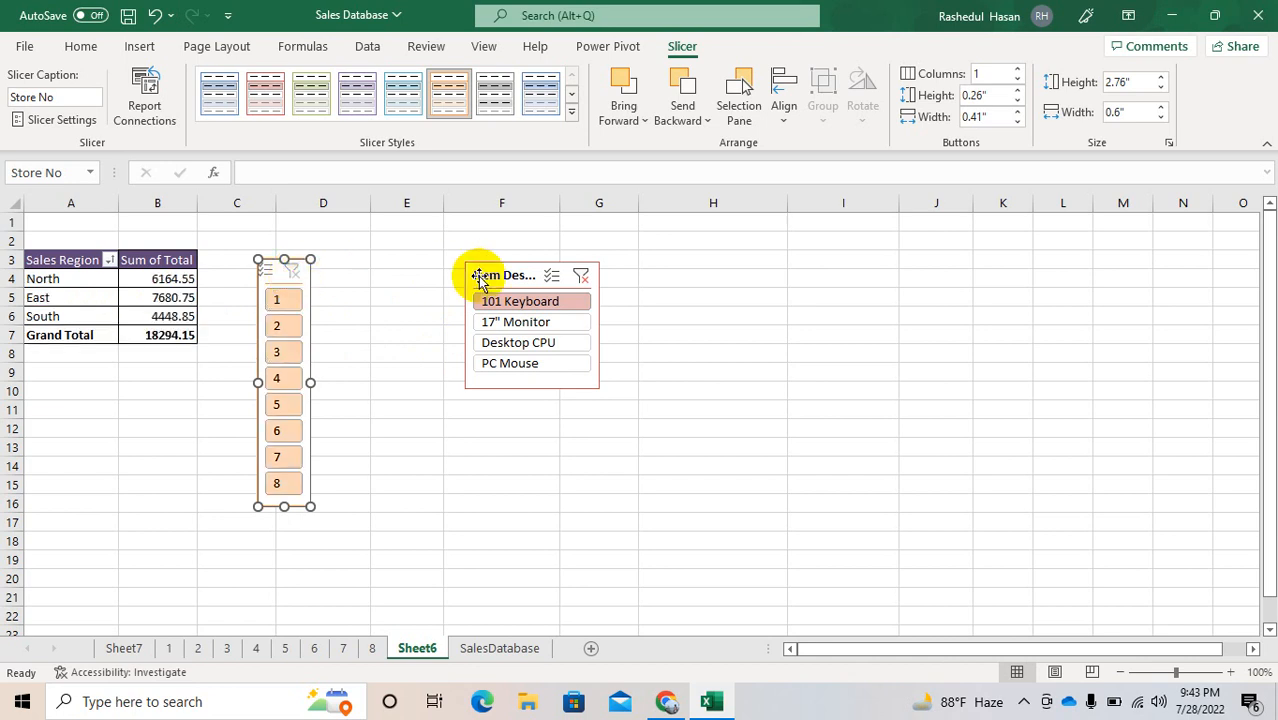
left_click(581, 275)
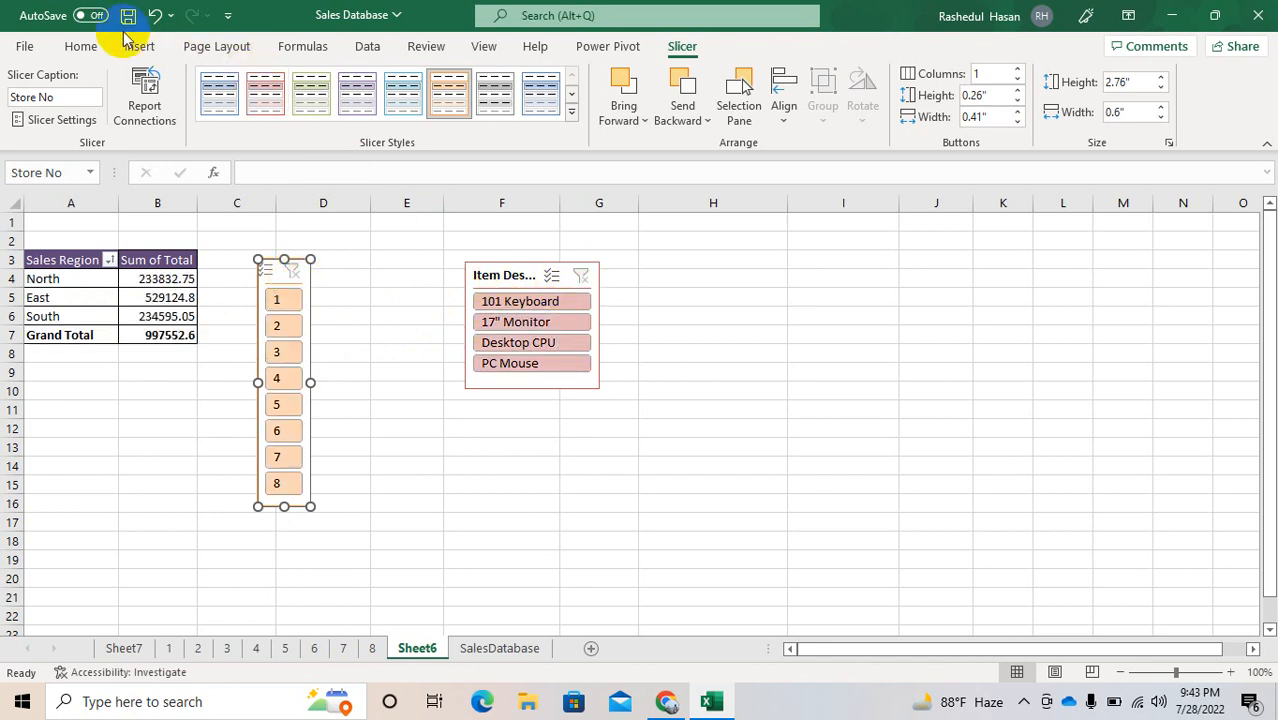
Step: Insert a timeline for the Date field of the PivotTable and move it up beside the Store No slicer
left_click(160, 297)
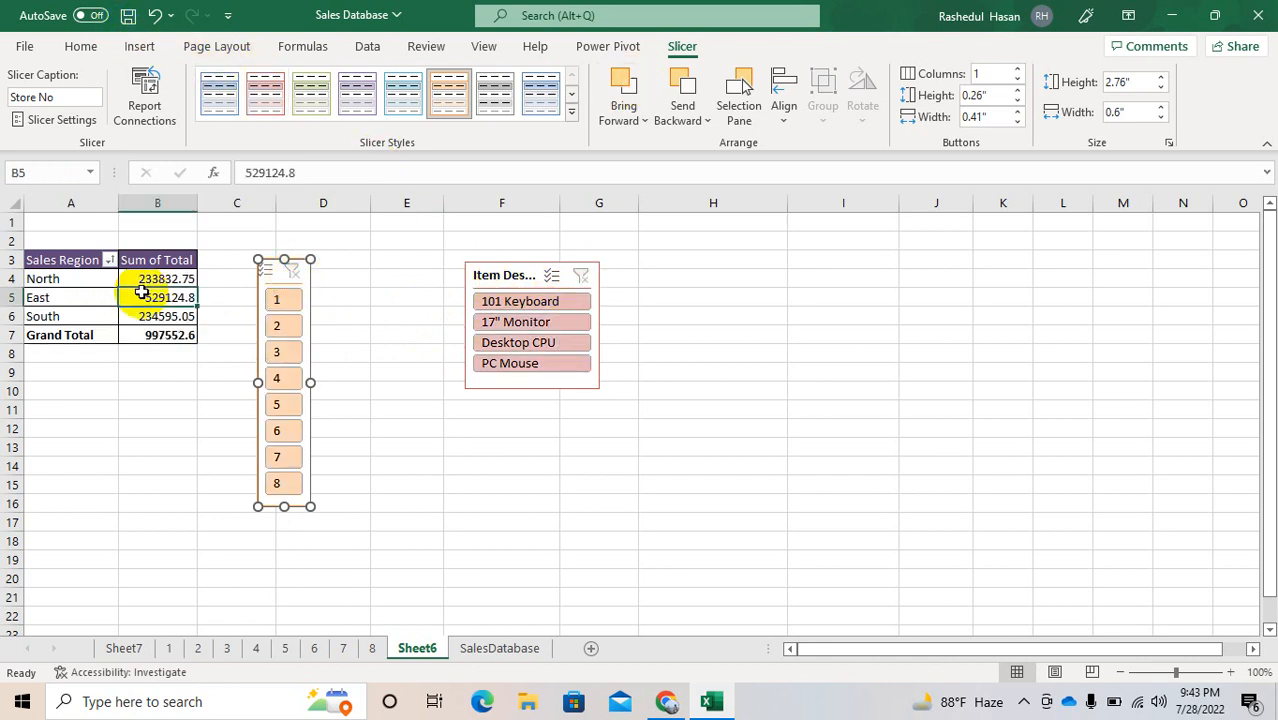
left_click(720, 46)
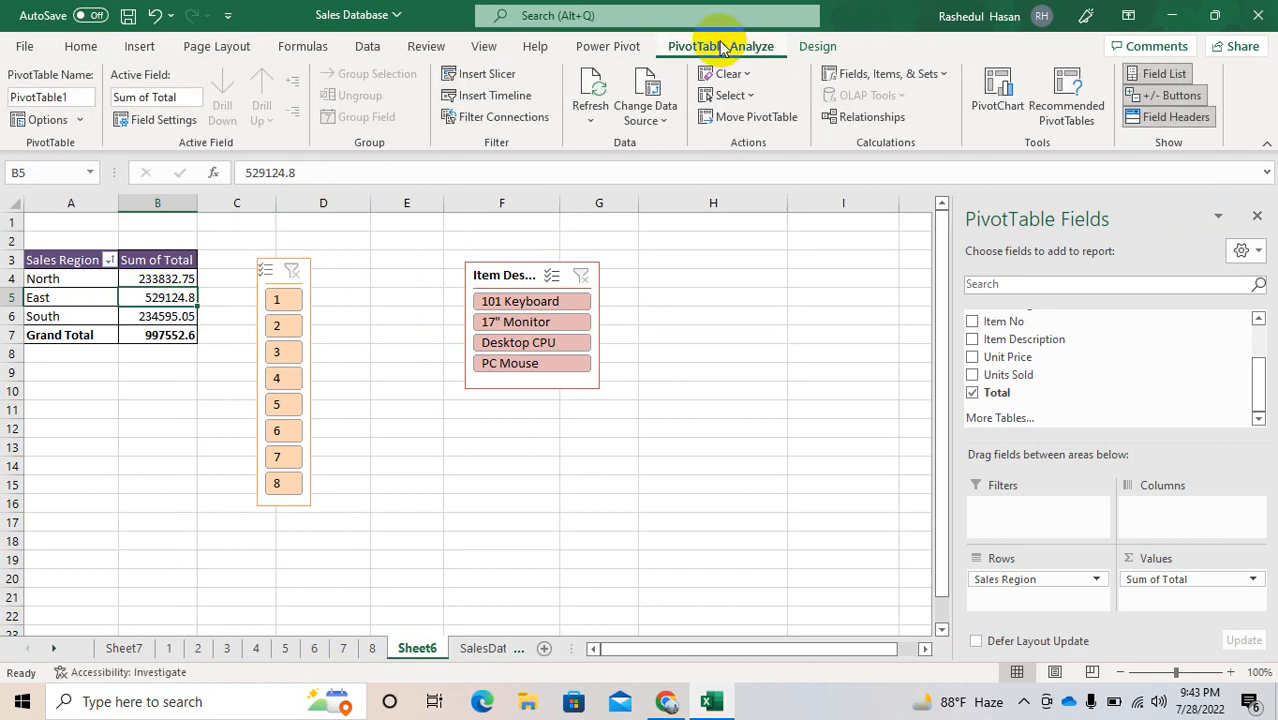
left_click(487, 96)
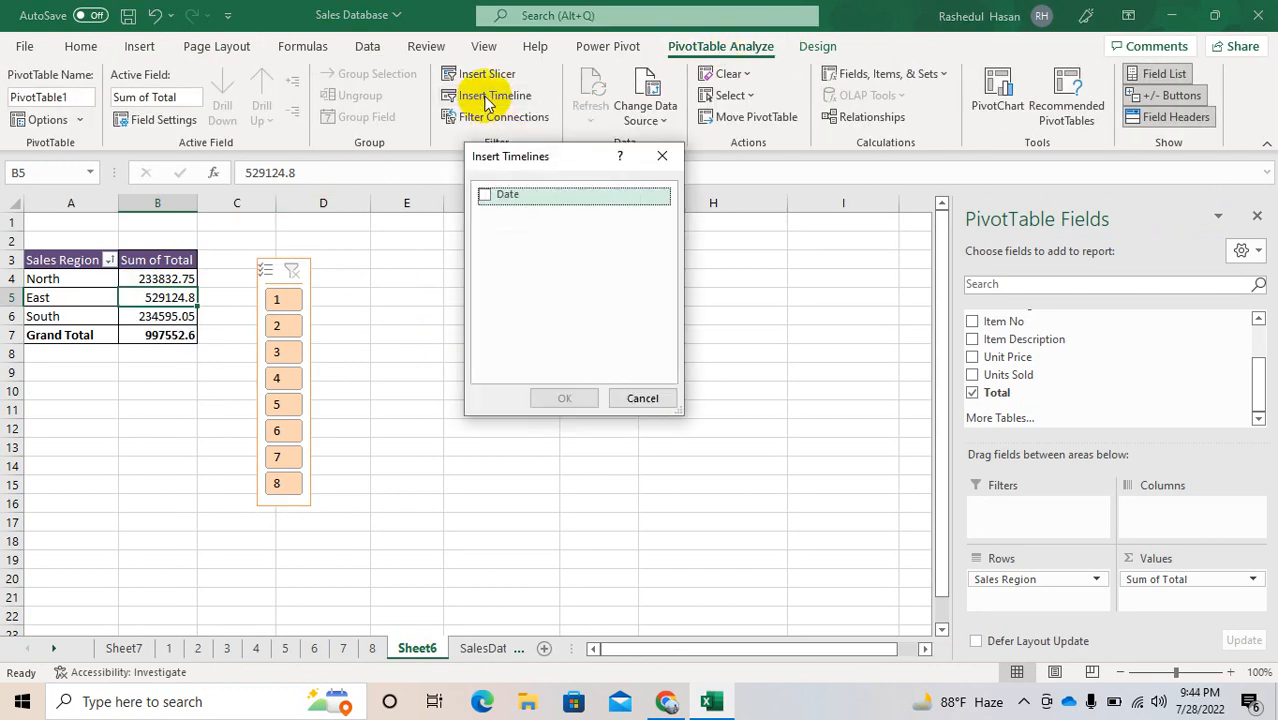
left_click(486, 195)
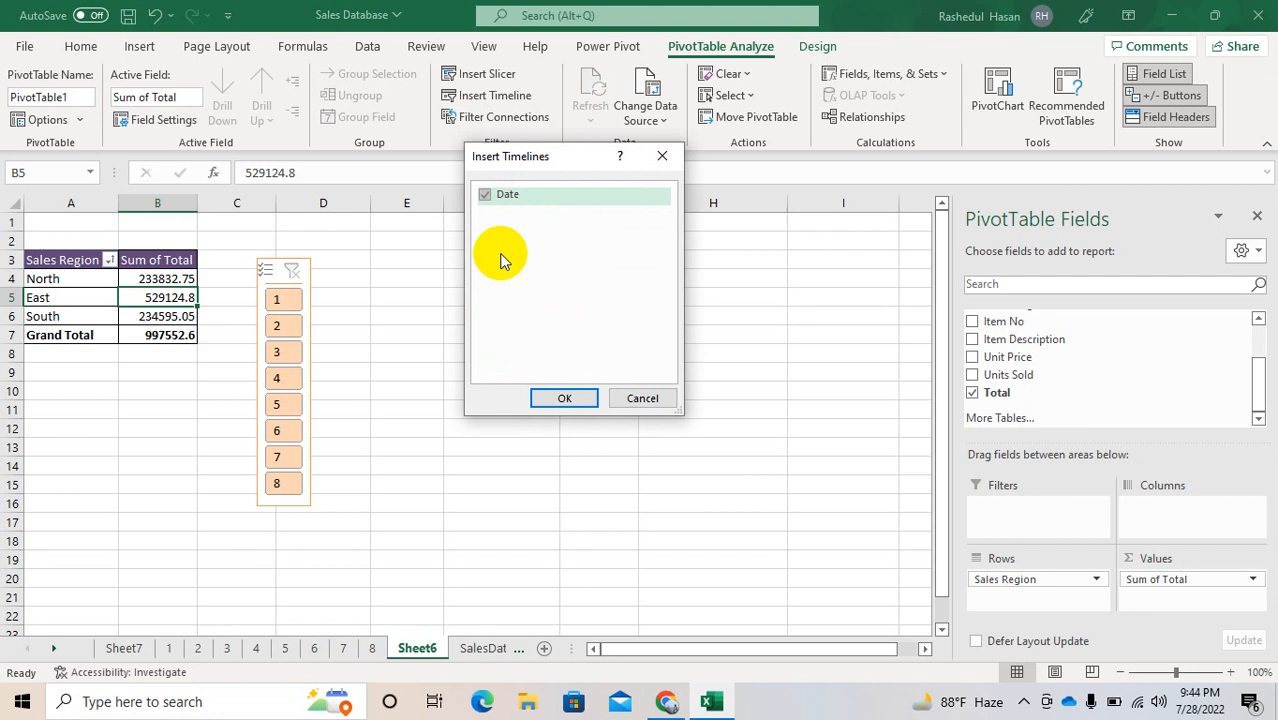
left_click(563, 399)
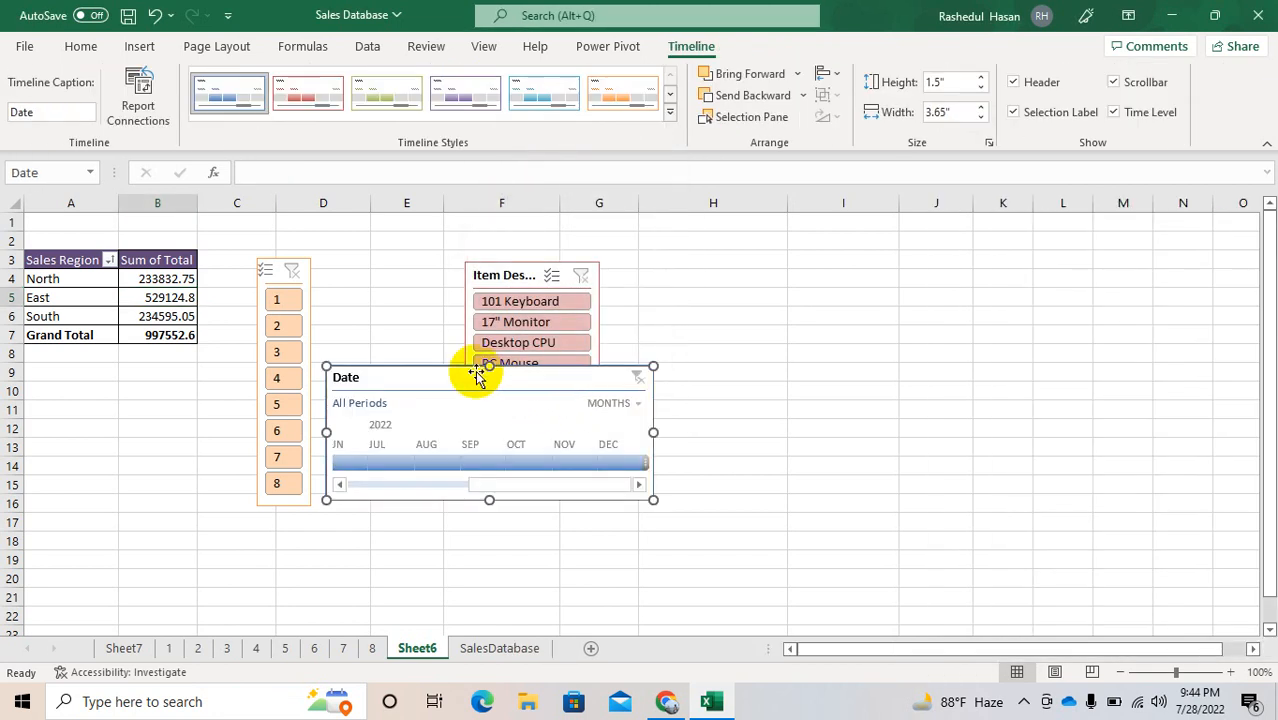
left_click_drag(445, 374, 443, 276)
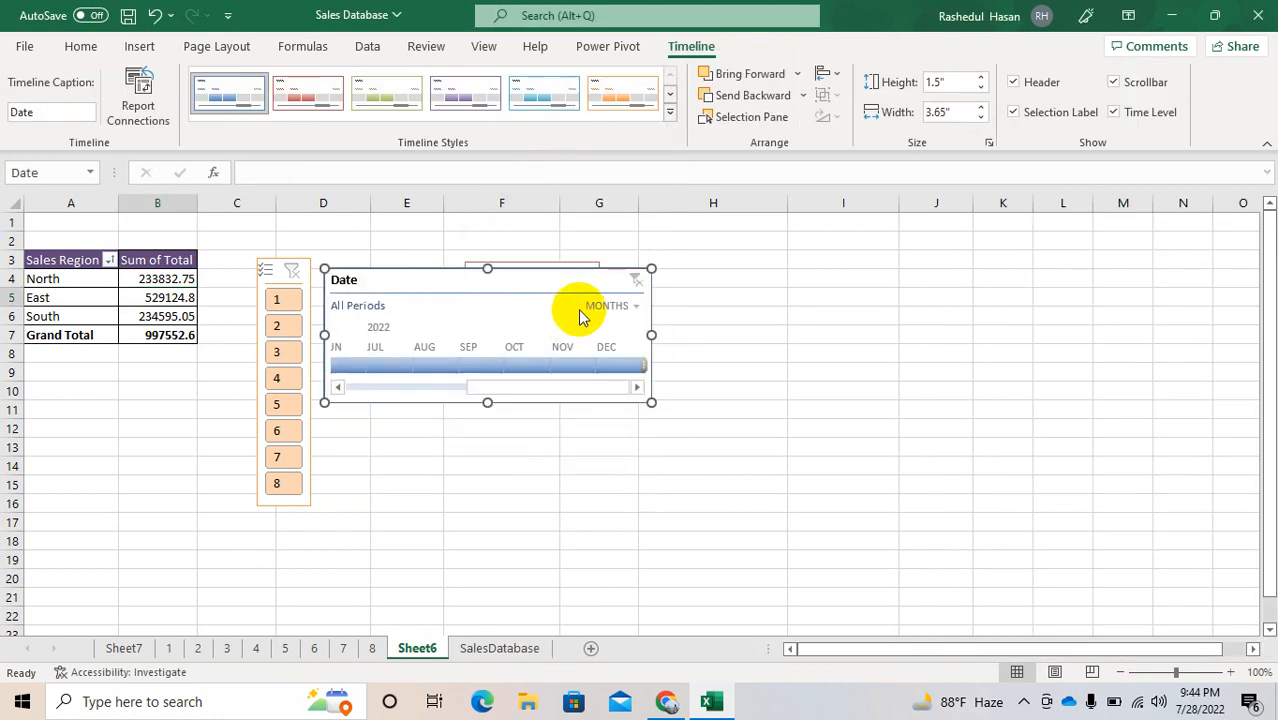
Step: Switch the Date timeline to years and to quarters, and filter the PivotTable by Q1 2022 and by Q3 2022
left_click(624, 308)
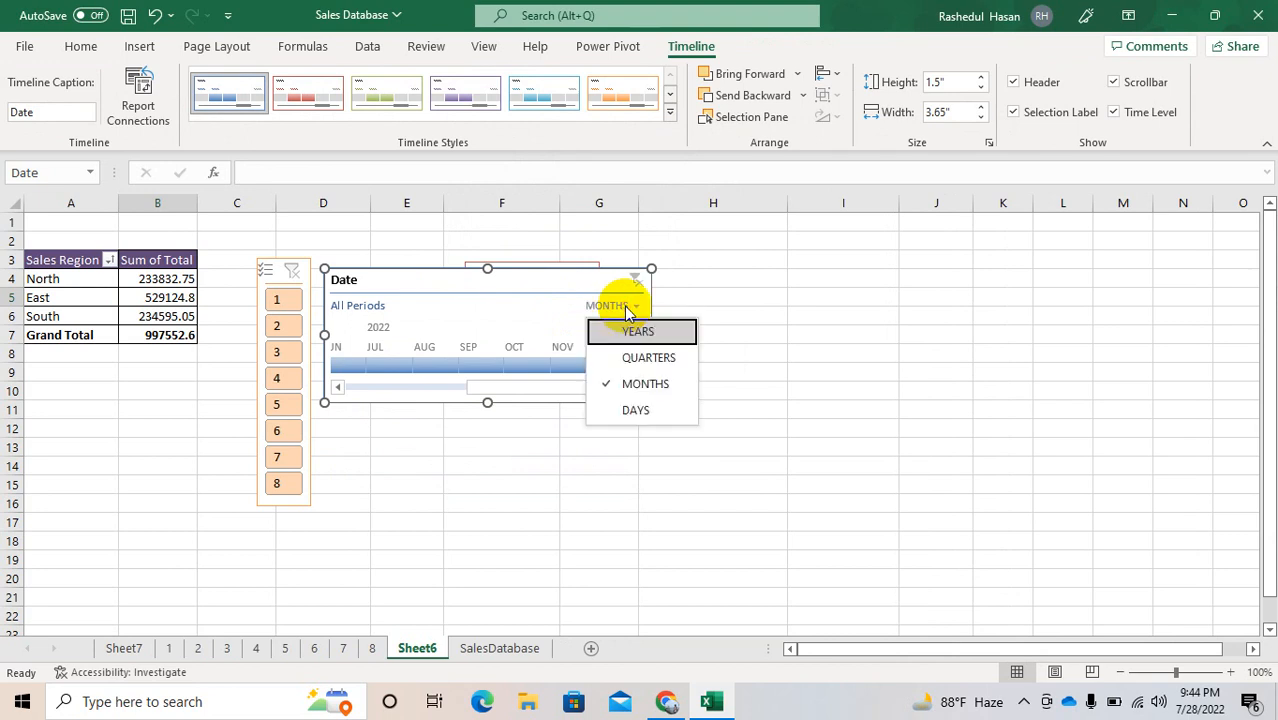
left_click(604, 331)
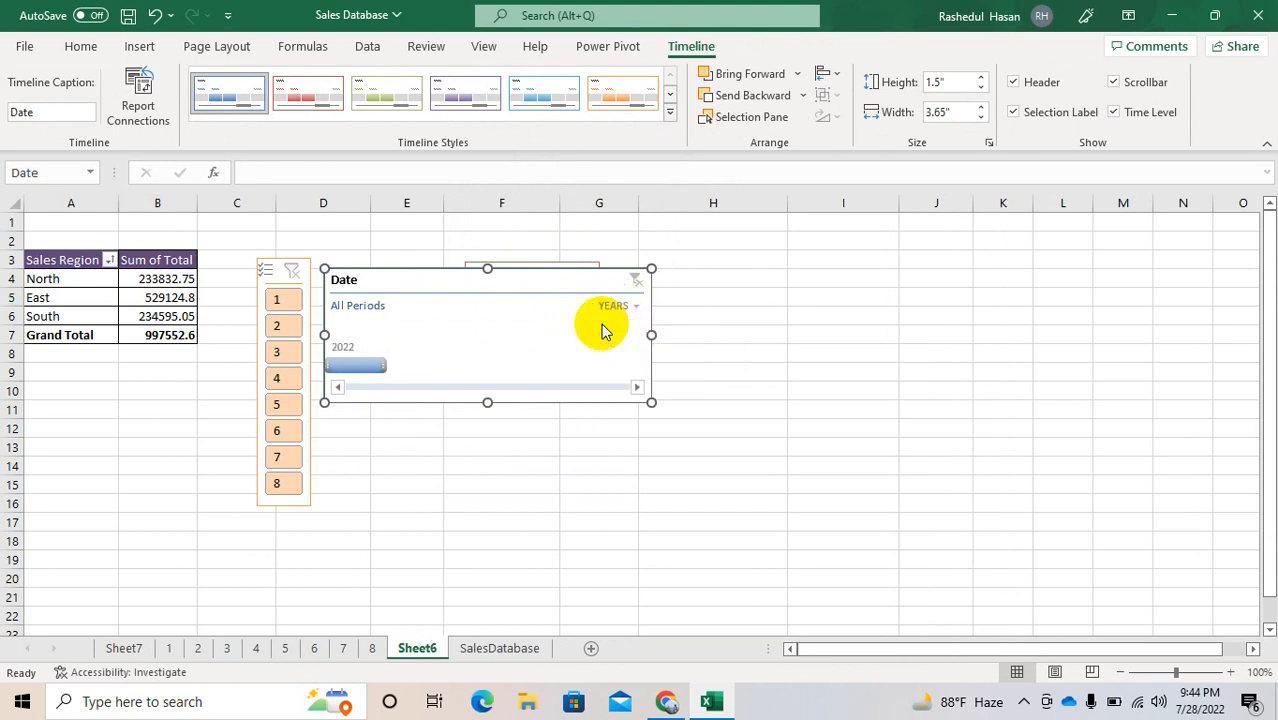
left_click(626, 308)
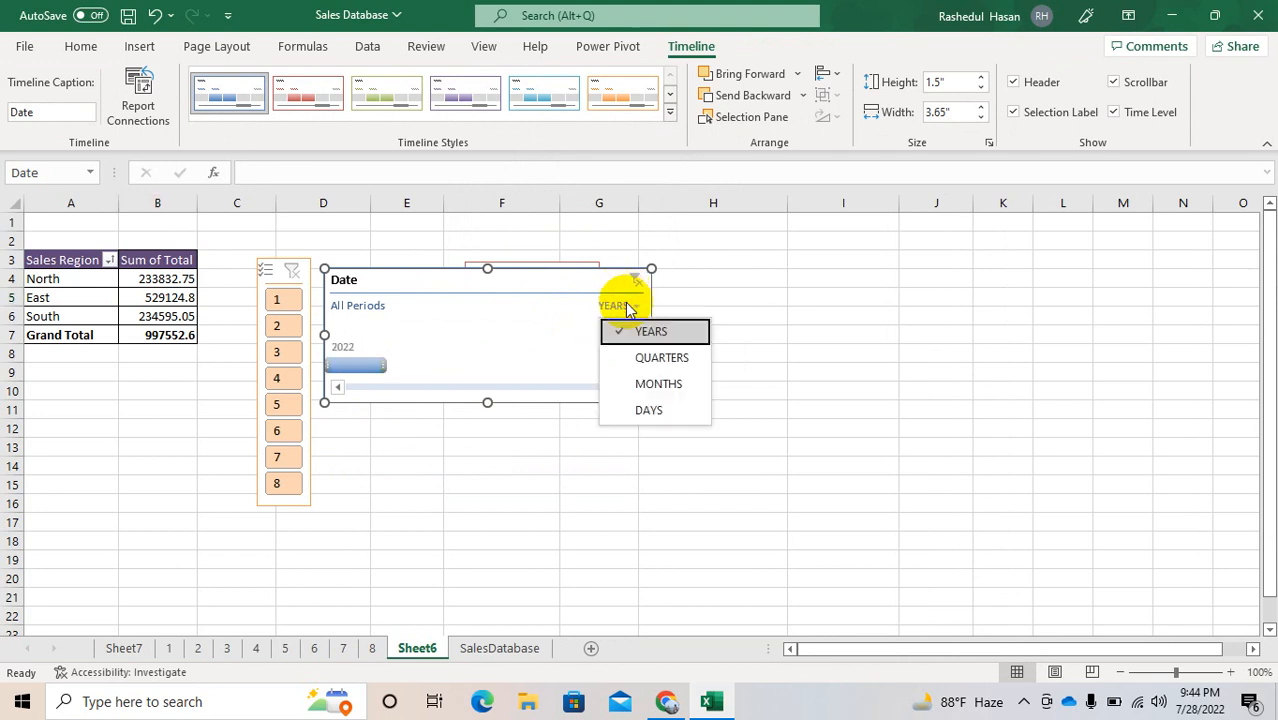
left_click(638, 358)
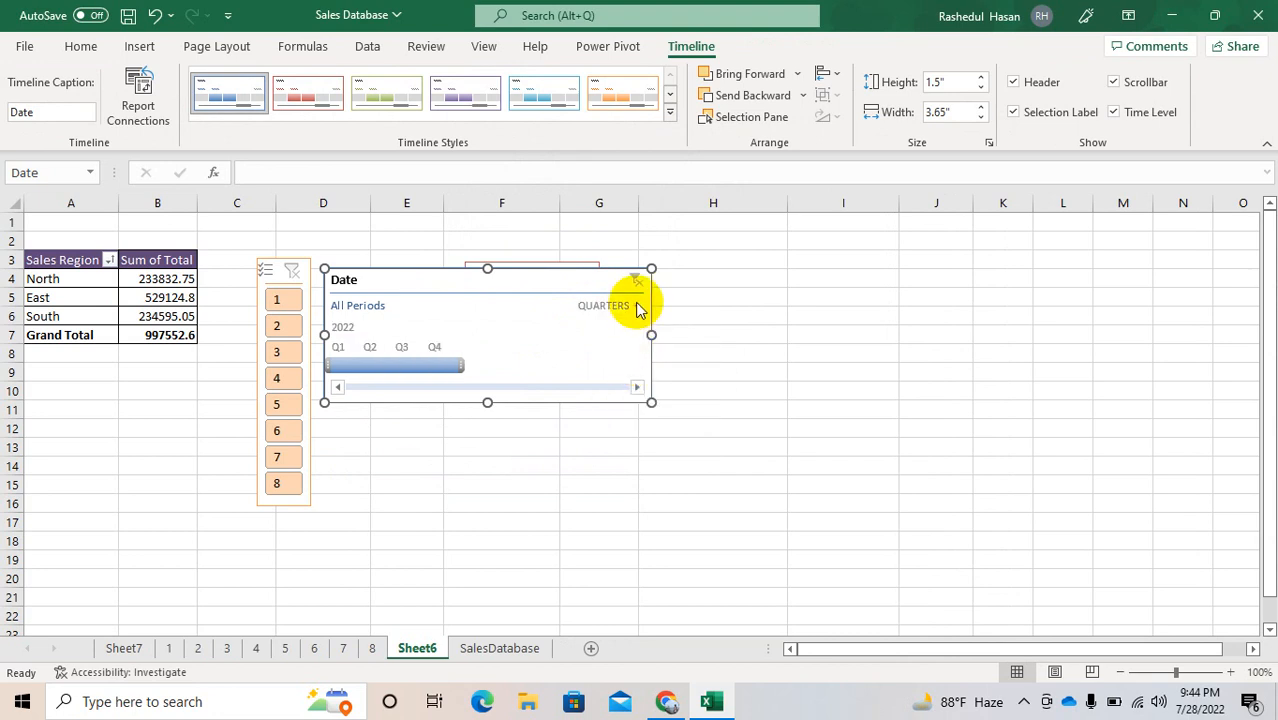
left_click(337, 366)
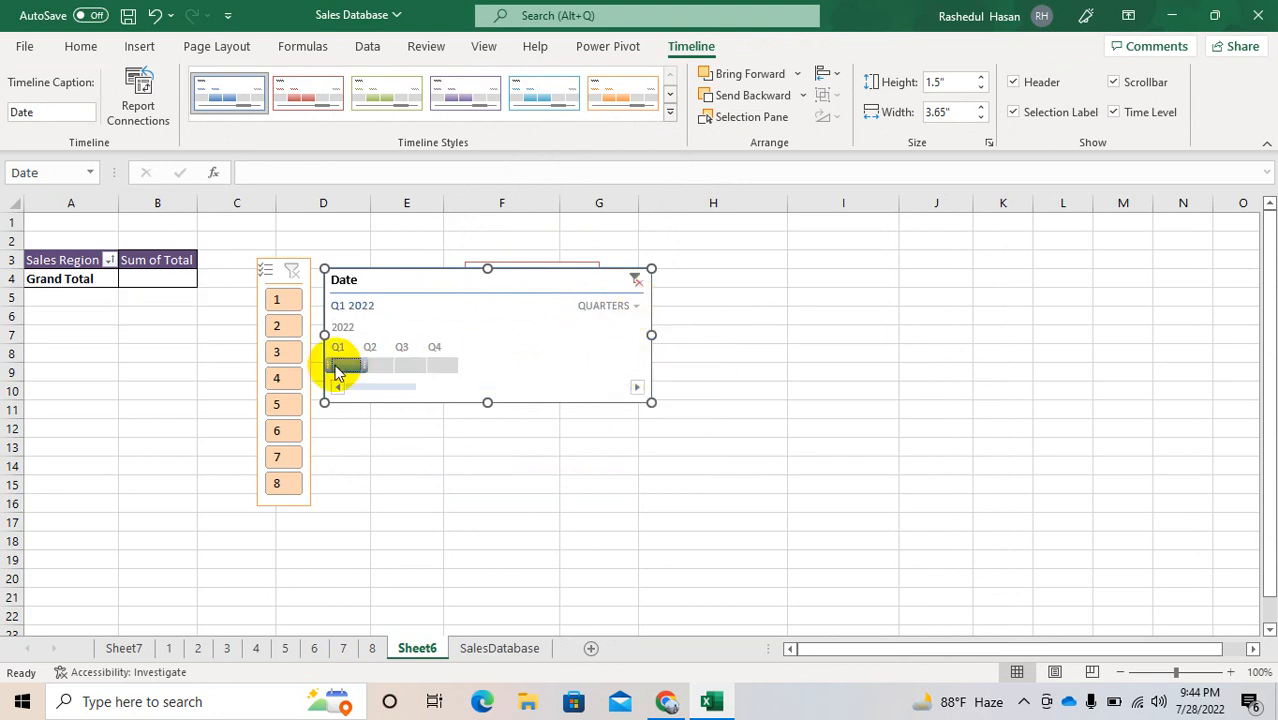
left_click_drag(337, 372, 420, 368)
Step: Switch the Date timeline to months and filter the PivotTable by single months, ending with September, May and June 2022 in turn
left_click(630, 308)
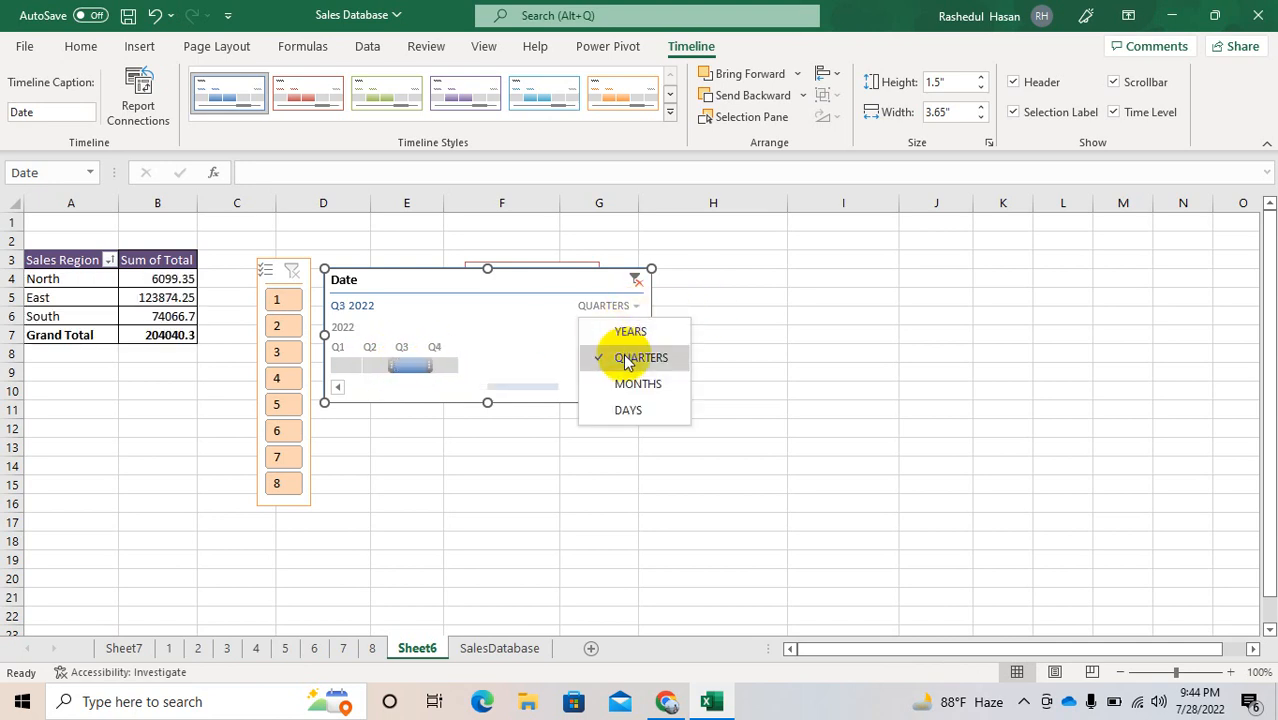
left_click(618, 386)
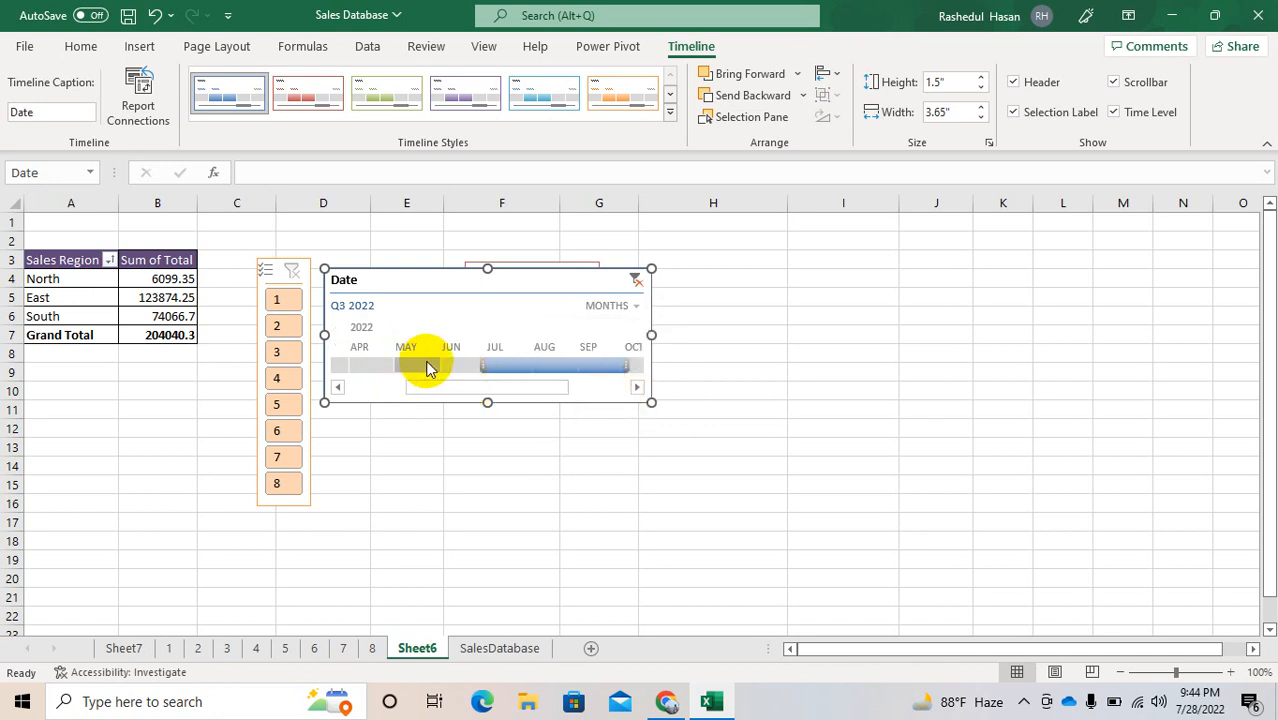
left_click(508, 374)
left_click_drag(508, 374, 571, 371)
left_click(599, 372)
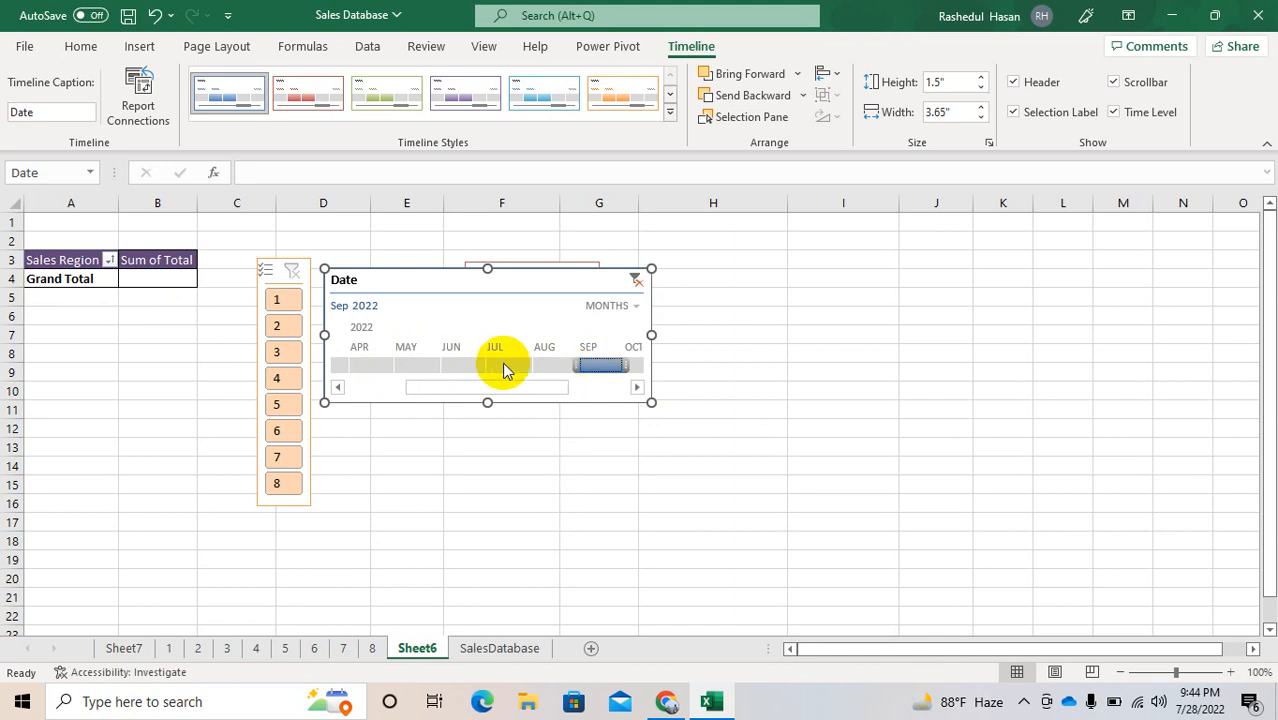
left_click(406, 358)
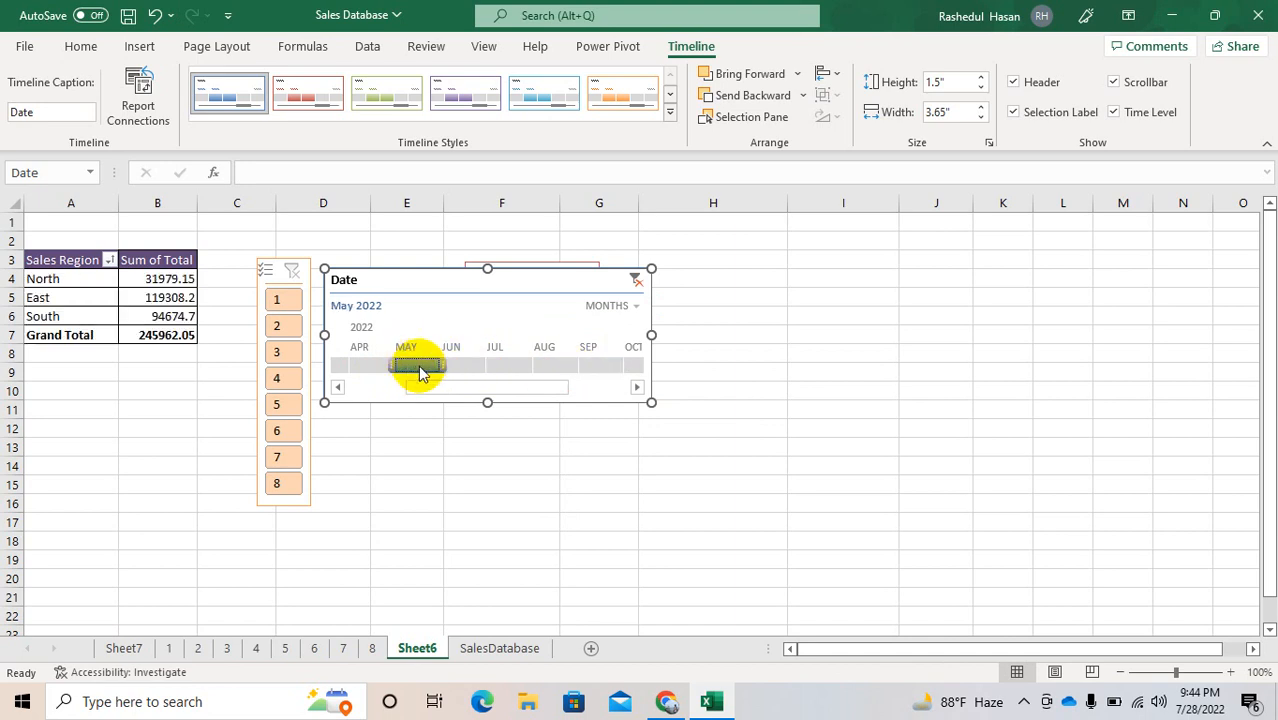
left_click(462, 364)
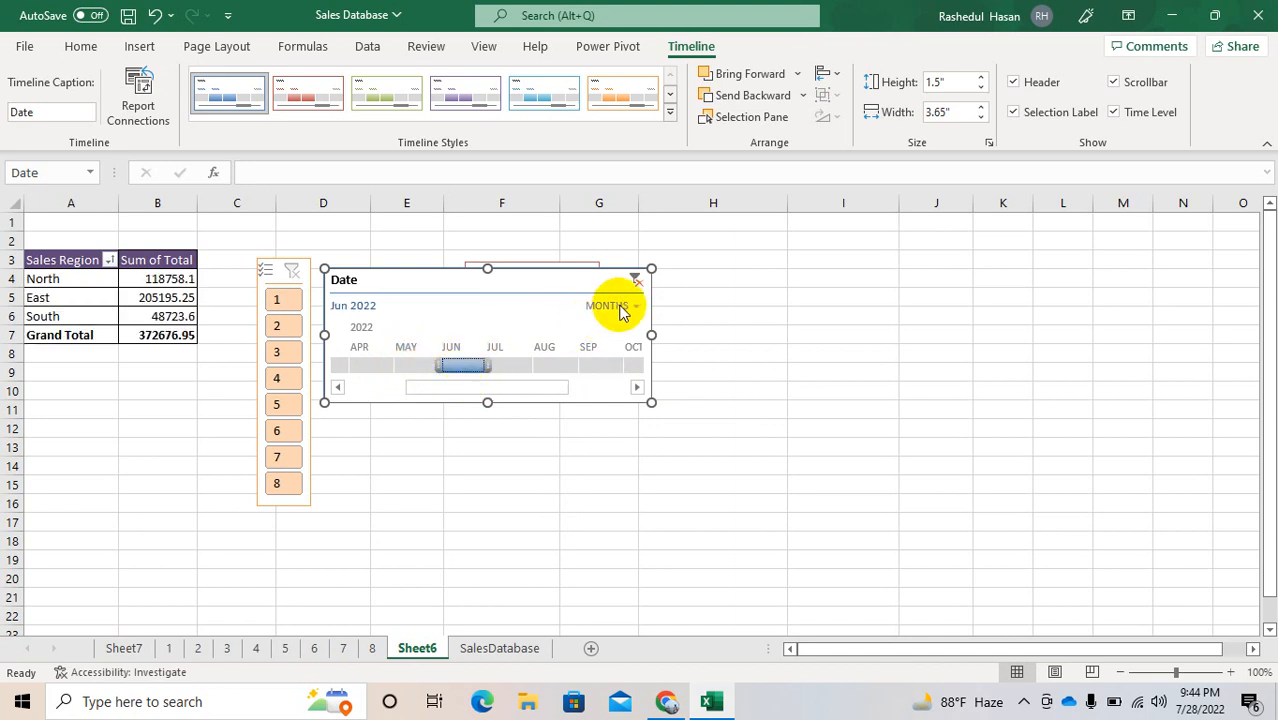
Step: Switch the Date timeline to days, filter by June 2 and June 5, 2022 in turn, and clear the date filter
left_click(630, 307)
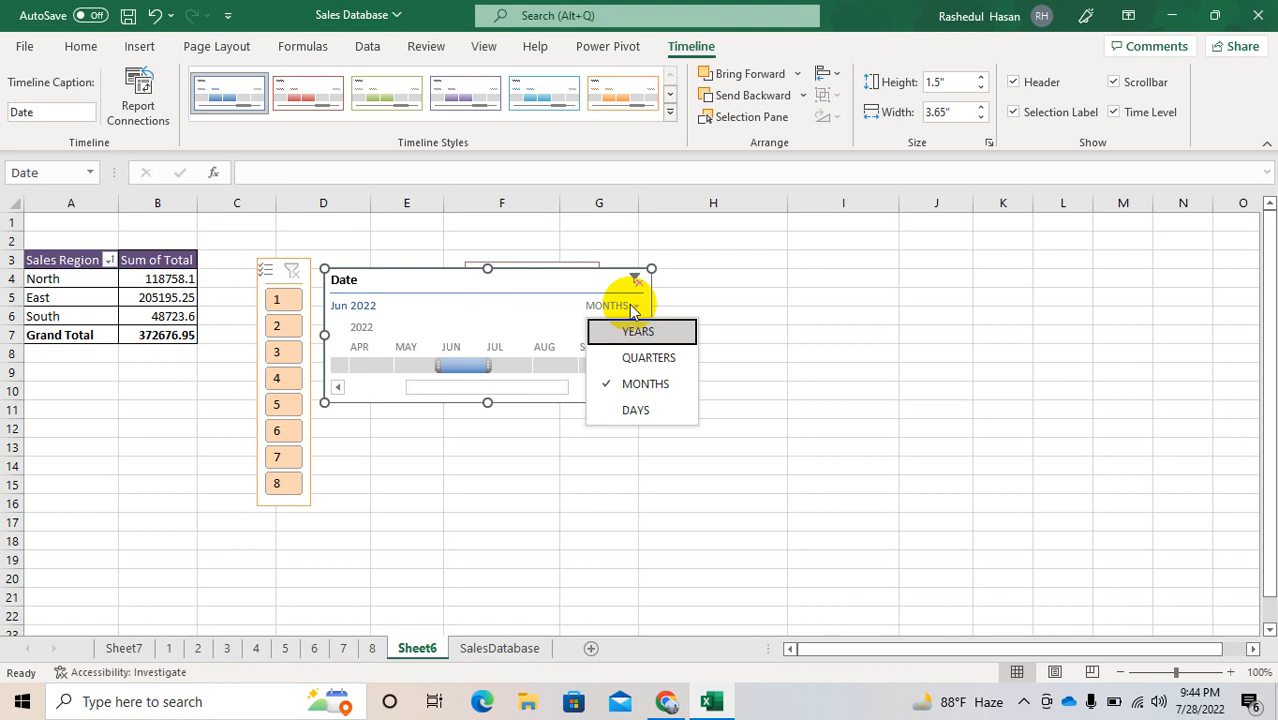
left_click(625, 404)
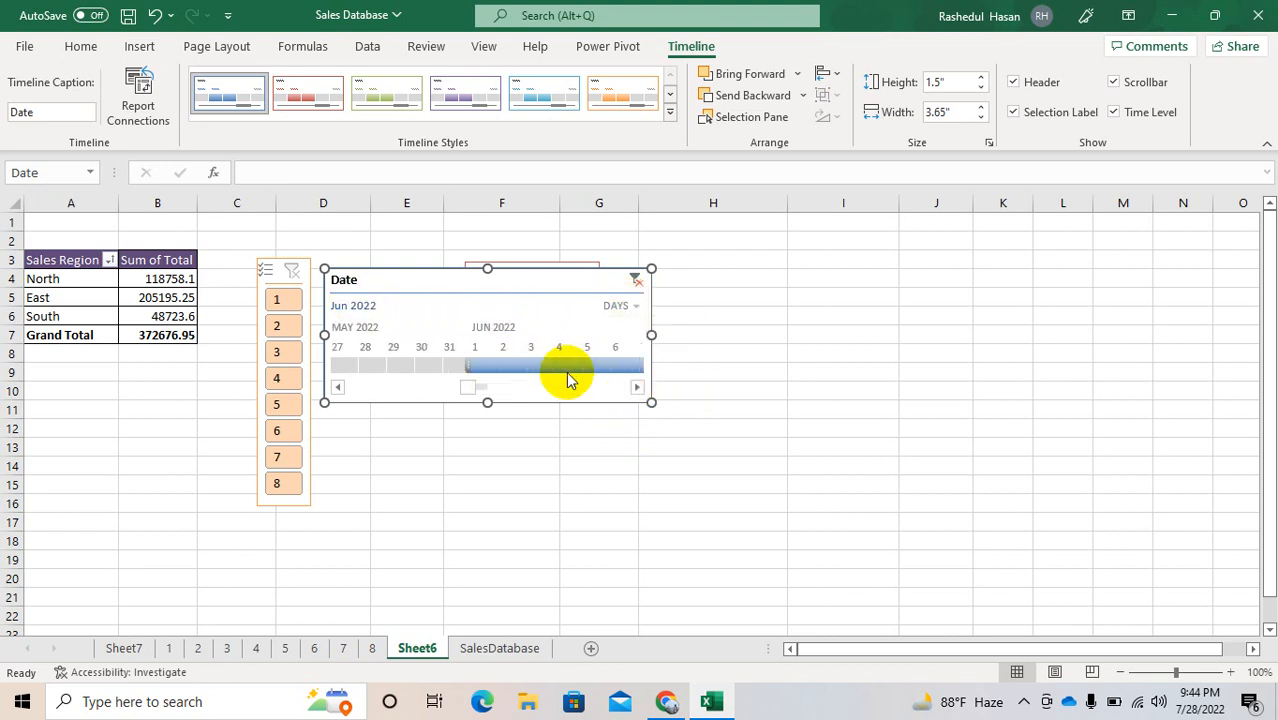
left_click(478, 366)
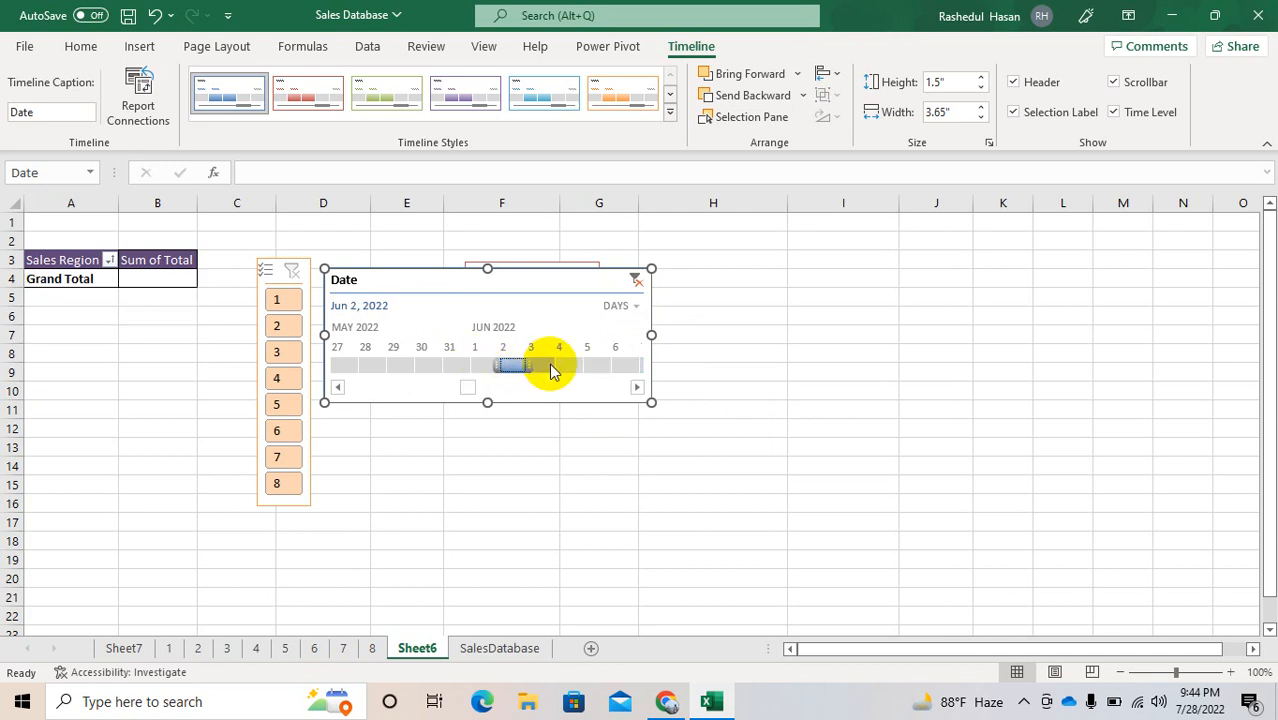
left_click_drag(551, 365, 592, 370)
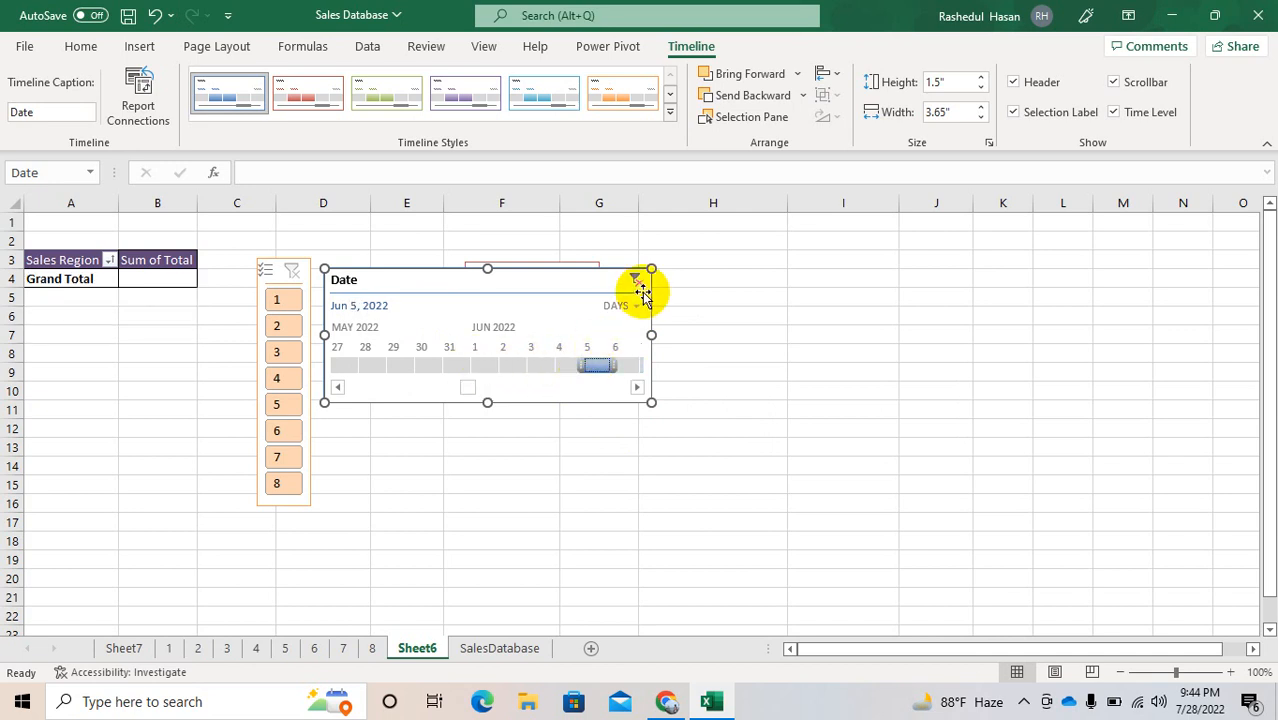
left_click(639, 285)
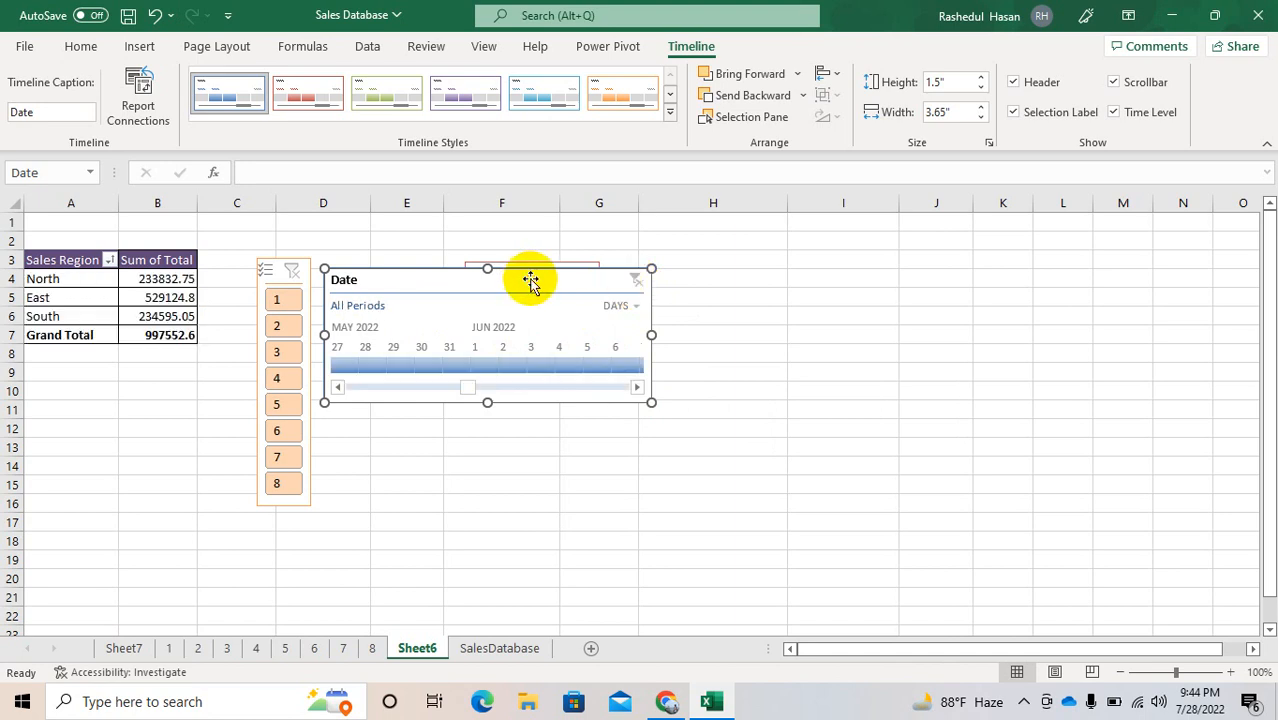
Step: Move the Date timeline off the upper part of the Item Description slicer, and cut the Store No slicer from the sheet
left_click_drag(628, 286, 807, 350)
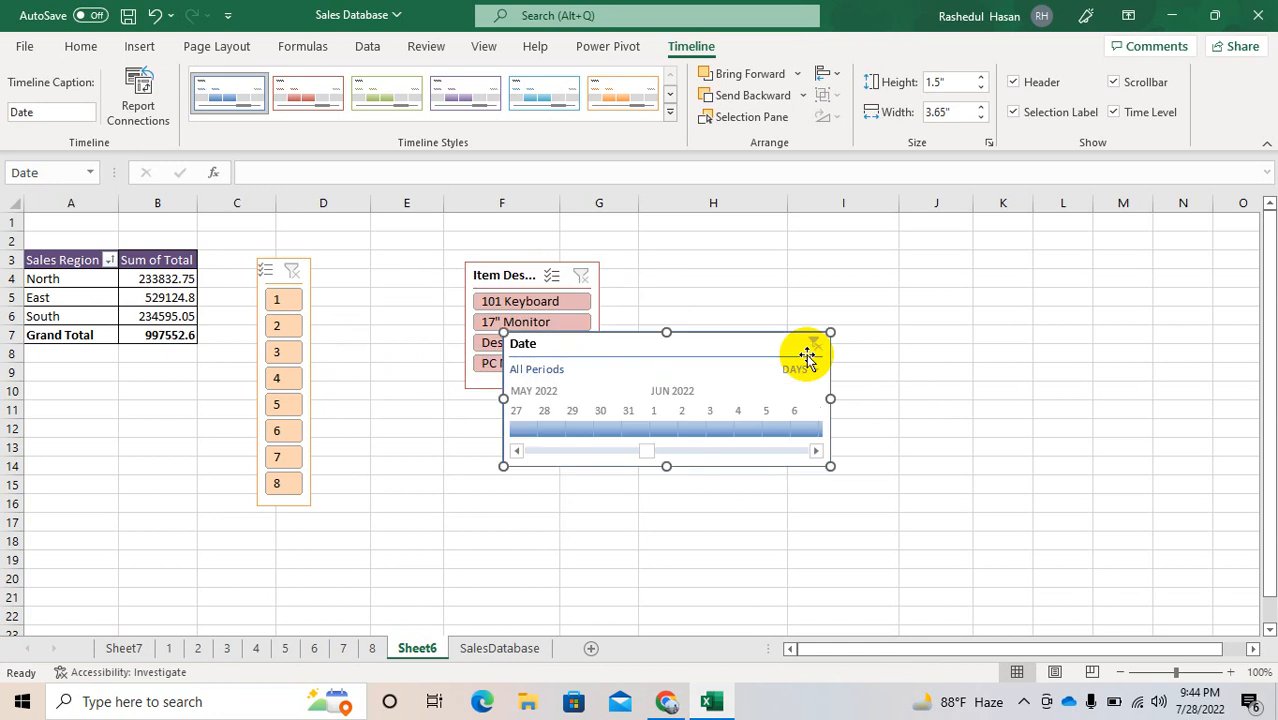
right_click(688, 345)
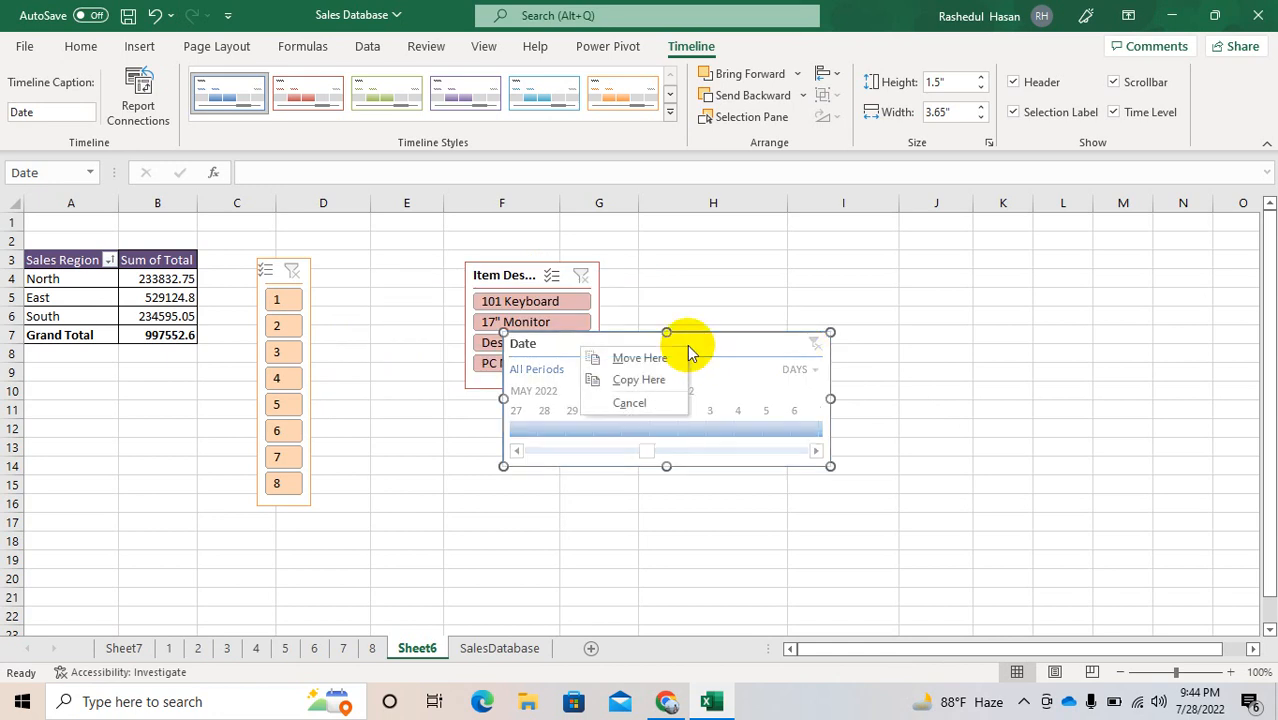
left_click(693, 281)
left_click(256, 266)
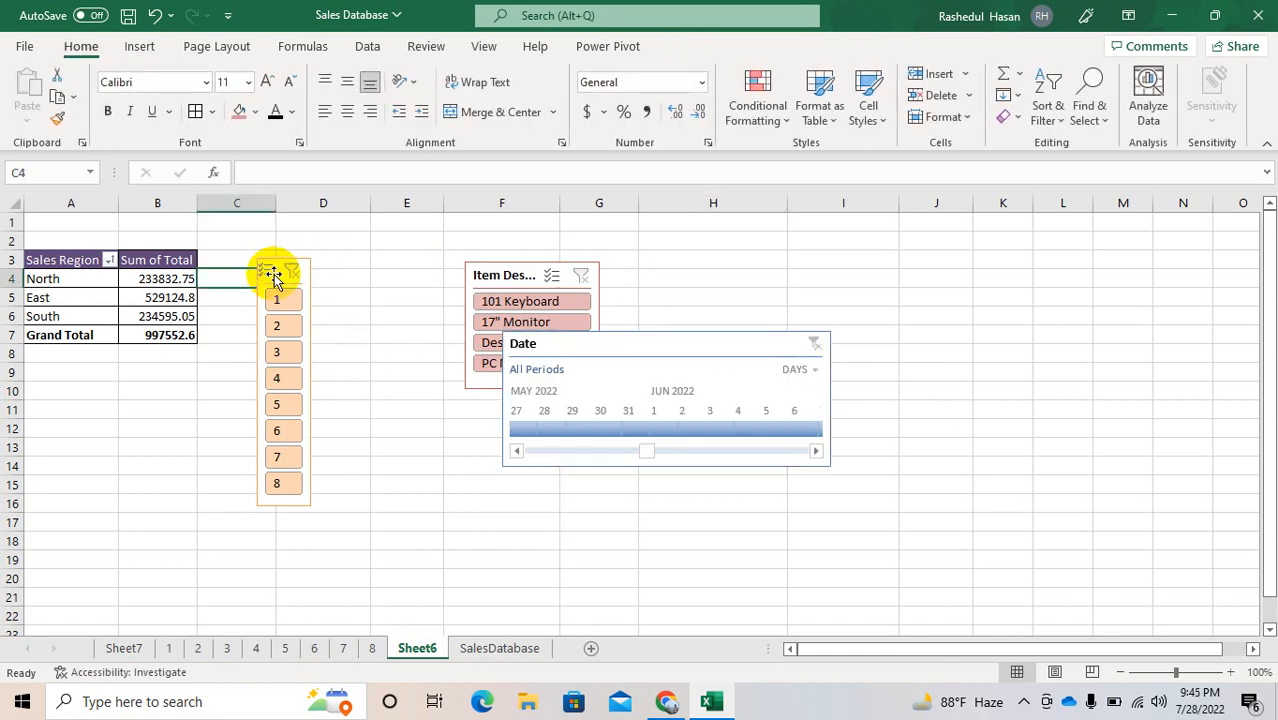
left_click(273, 276)
right_click(275, 277)
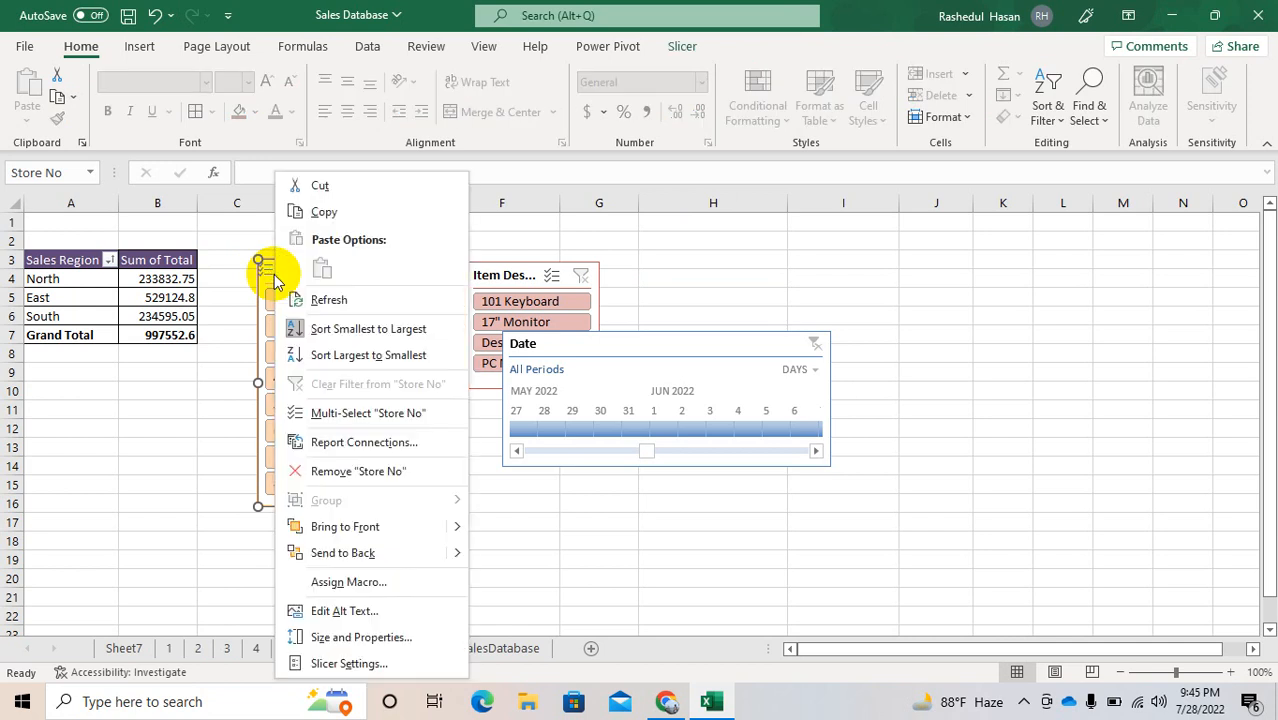
left_click(318, 190)
Step: Cut the Item Description slicer and the Date timeline from the sheet
left_click(484, 276)
right_click(485, 275)
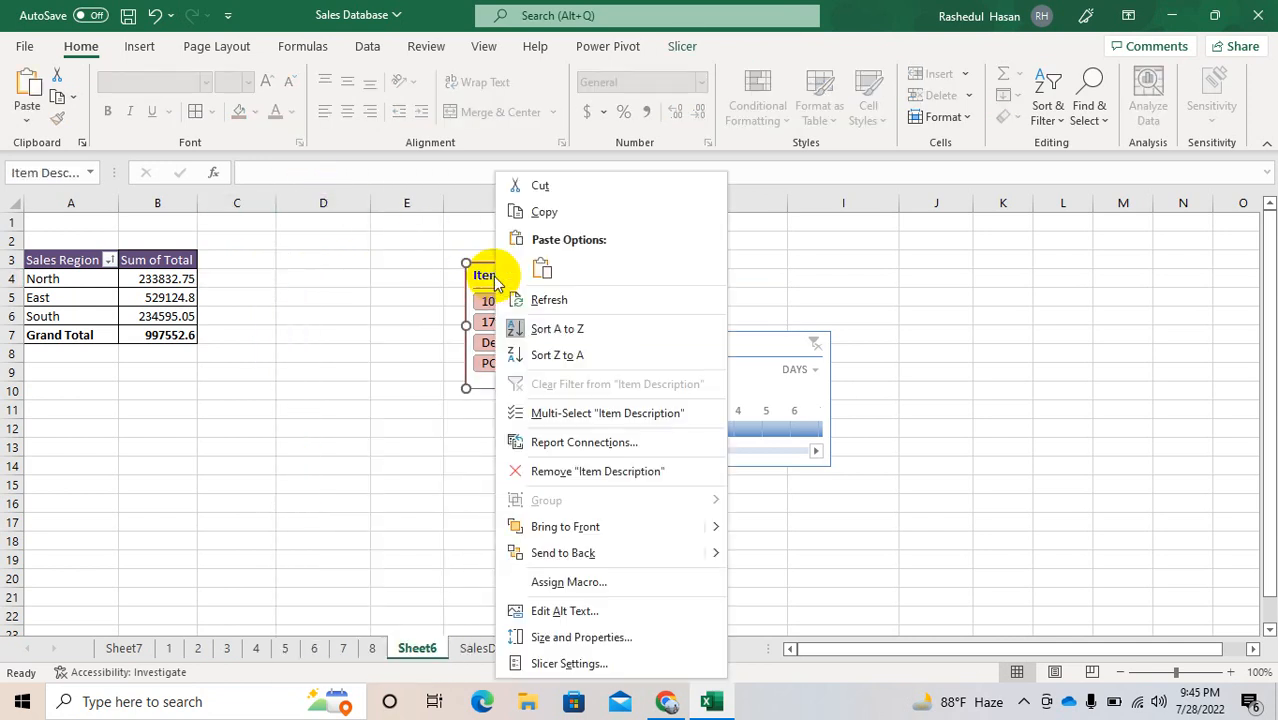
left_click(541, 183)
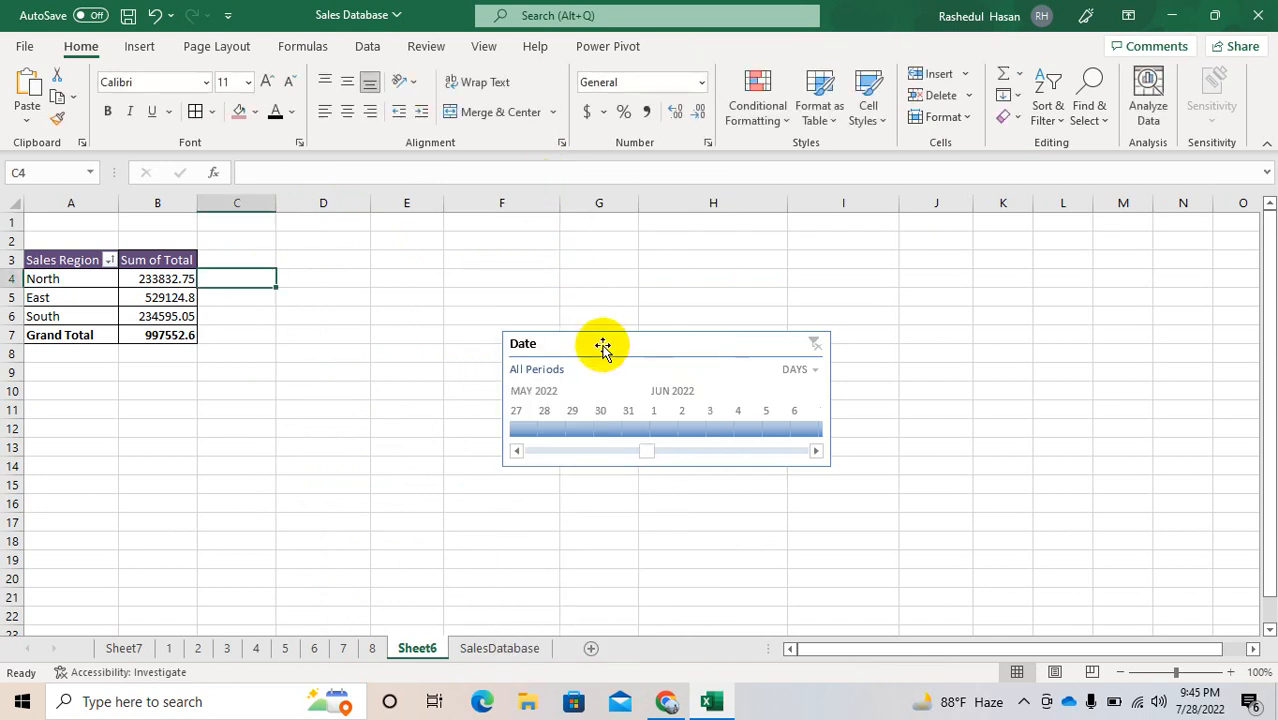
left_click(613, 345)
right_click(613, 344)
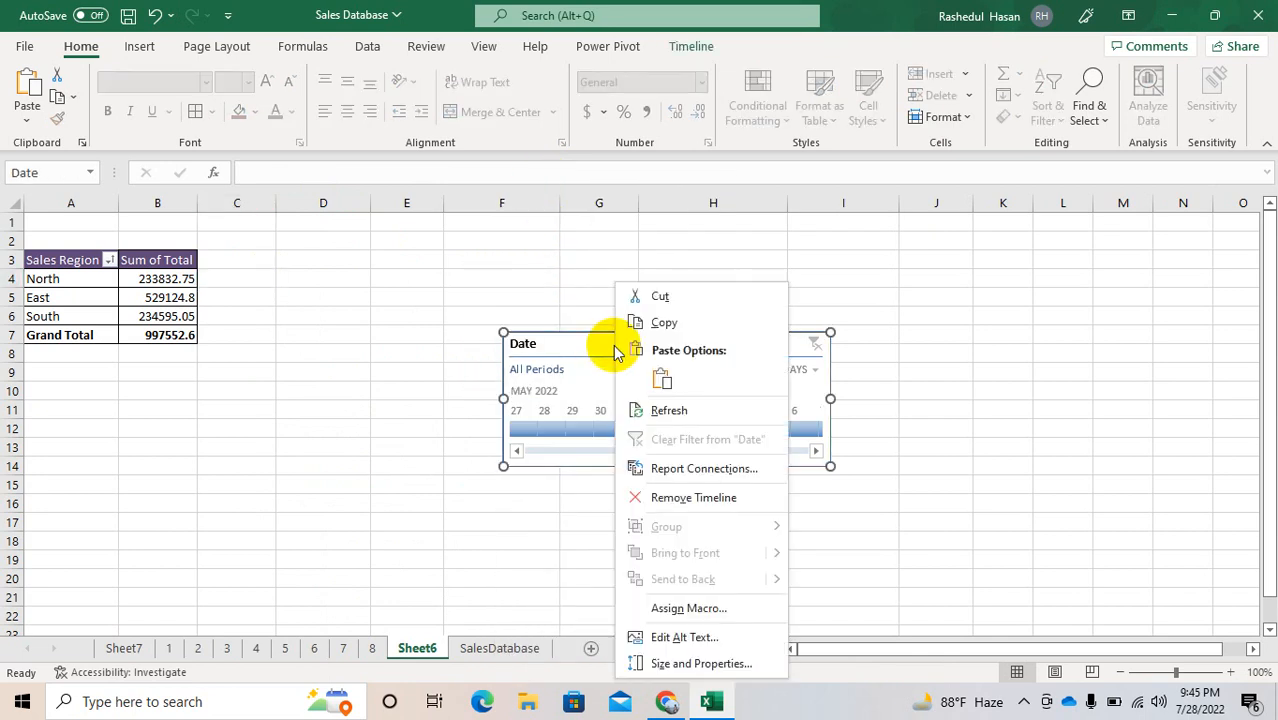
left_click(662, 300)
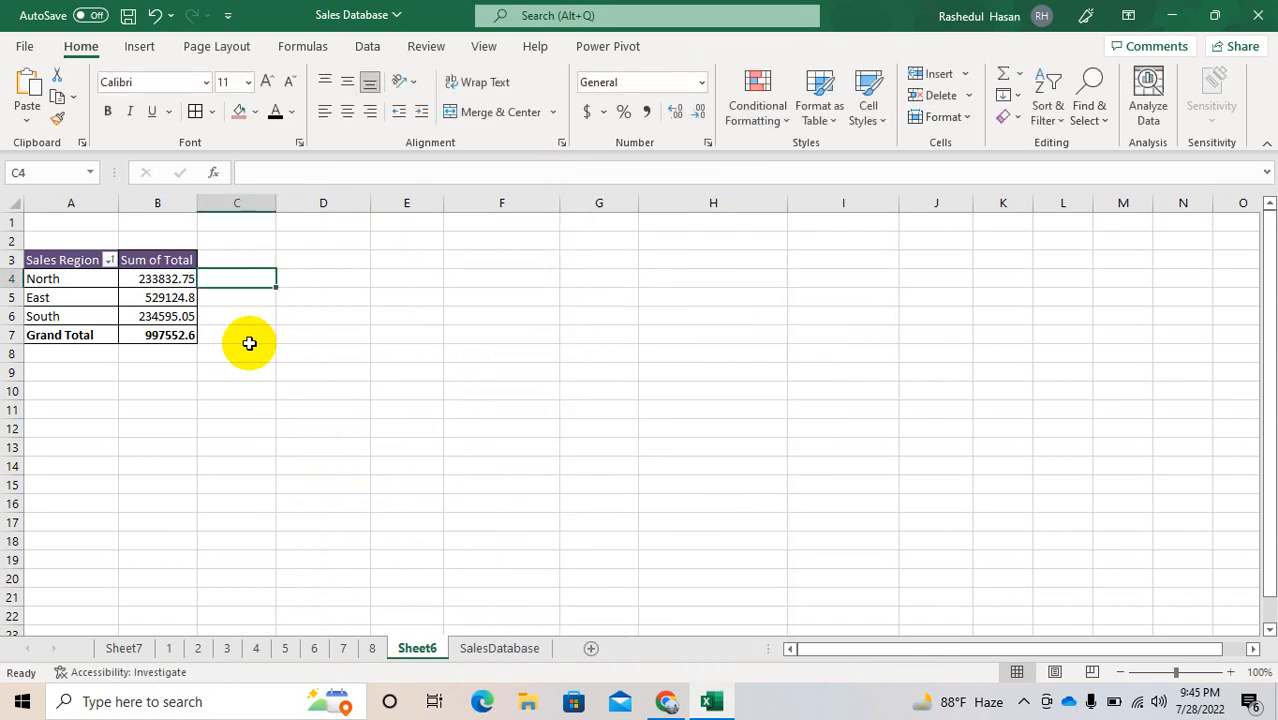
Step: Select the whole Sales Region PivotTable and open the dialog for inserting a calculated field
left_click_drag(31, 260, 178, 342)
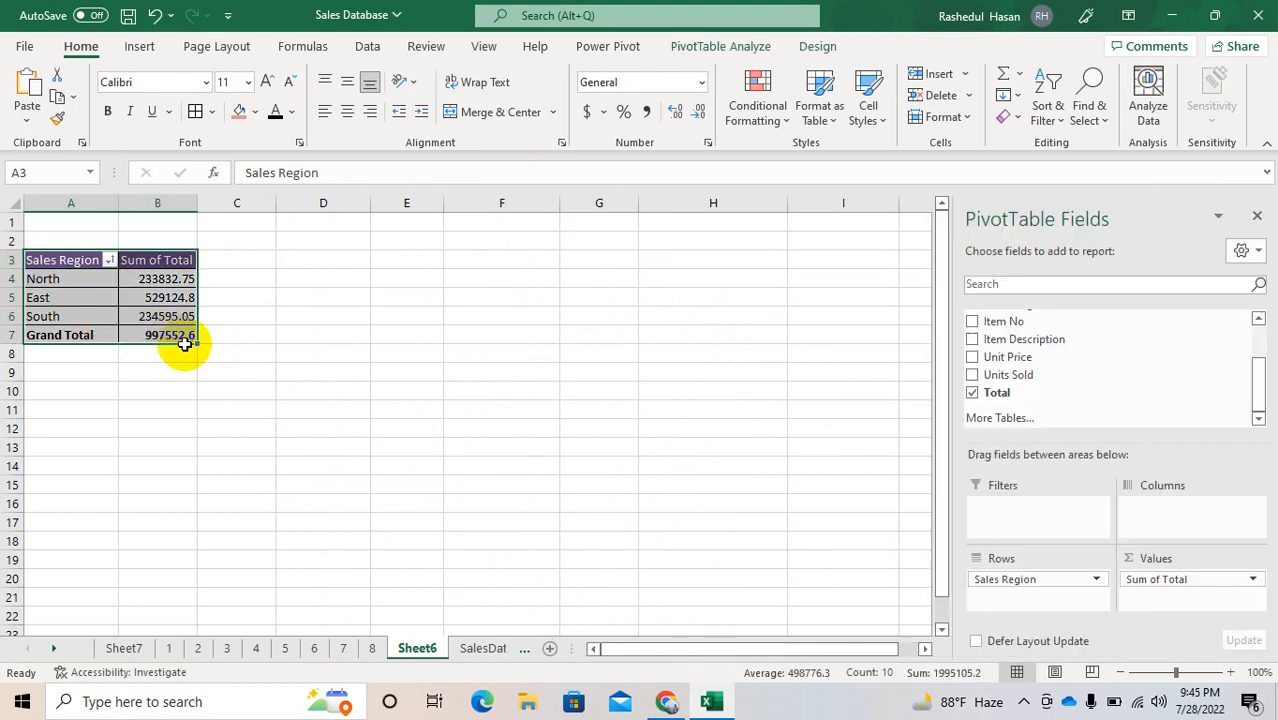
left_click(1230, 672)
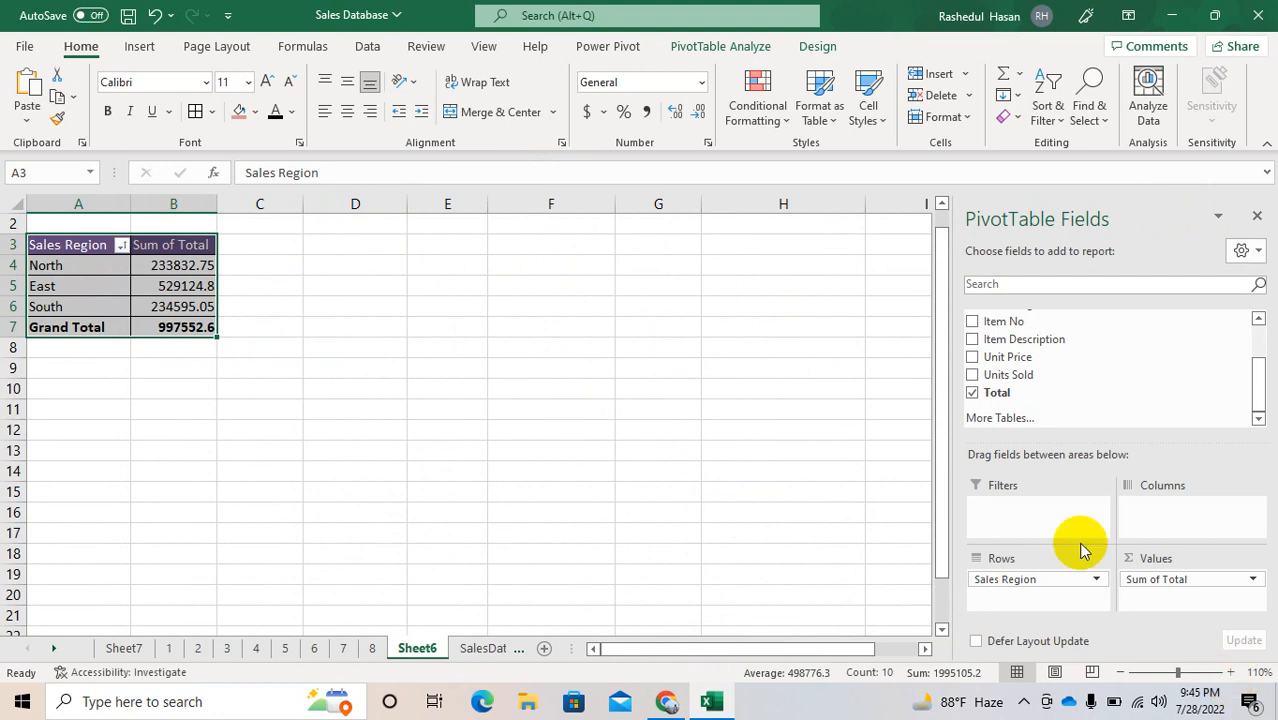
left_click(735, 52)
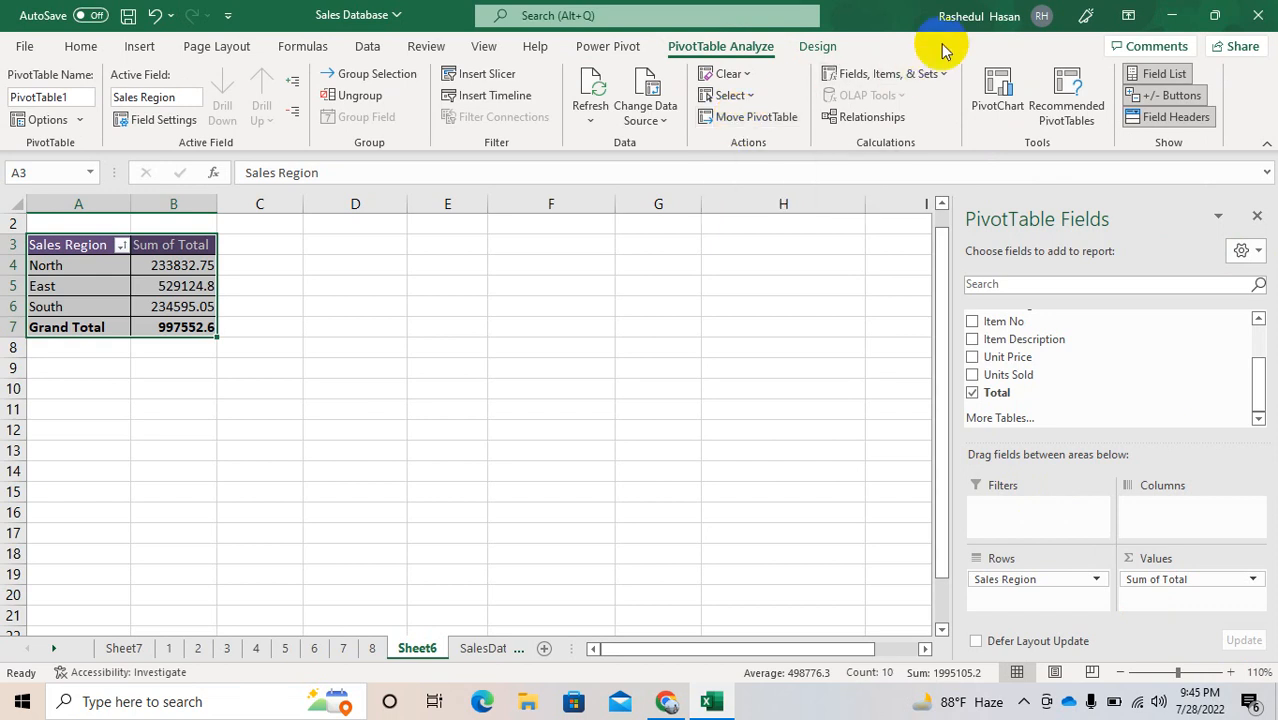
left_click(944, 75)
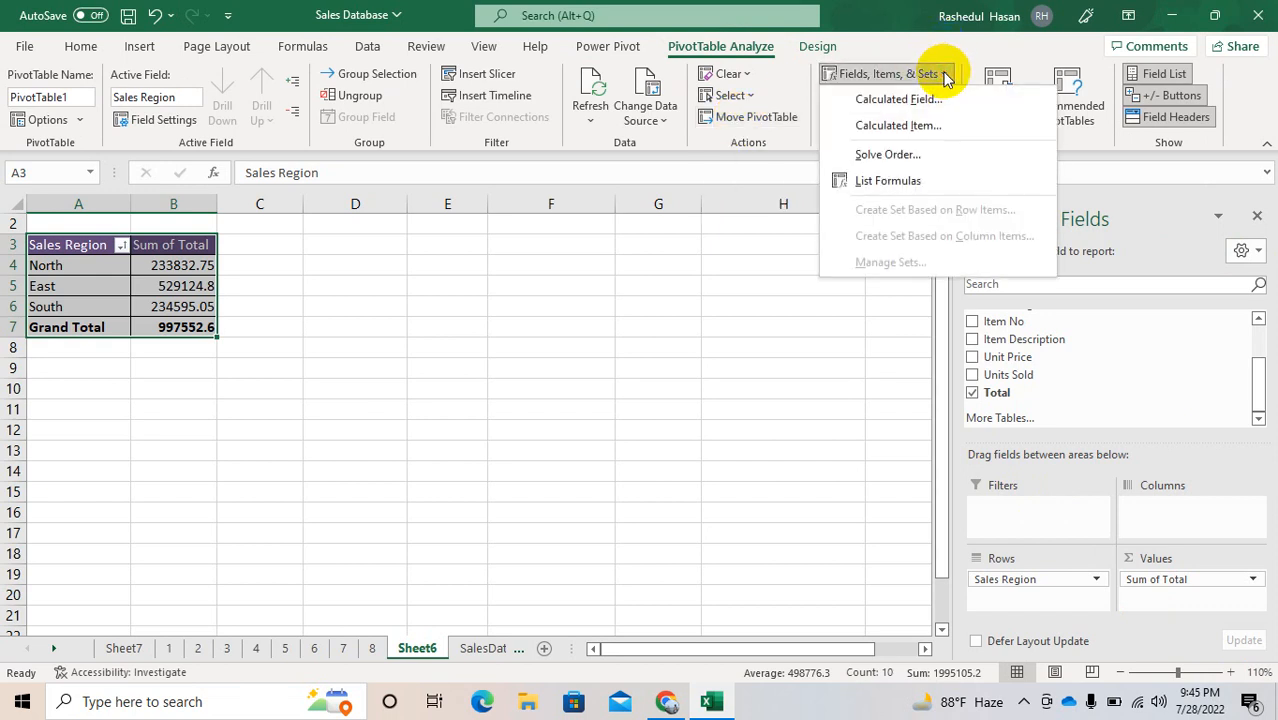
left_click(884, 100)
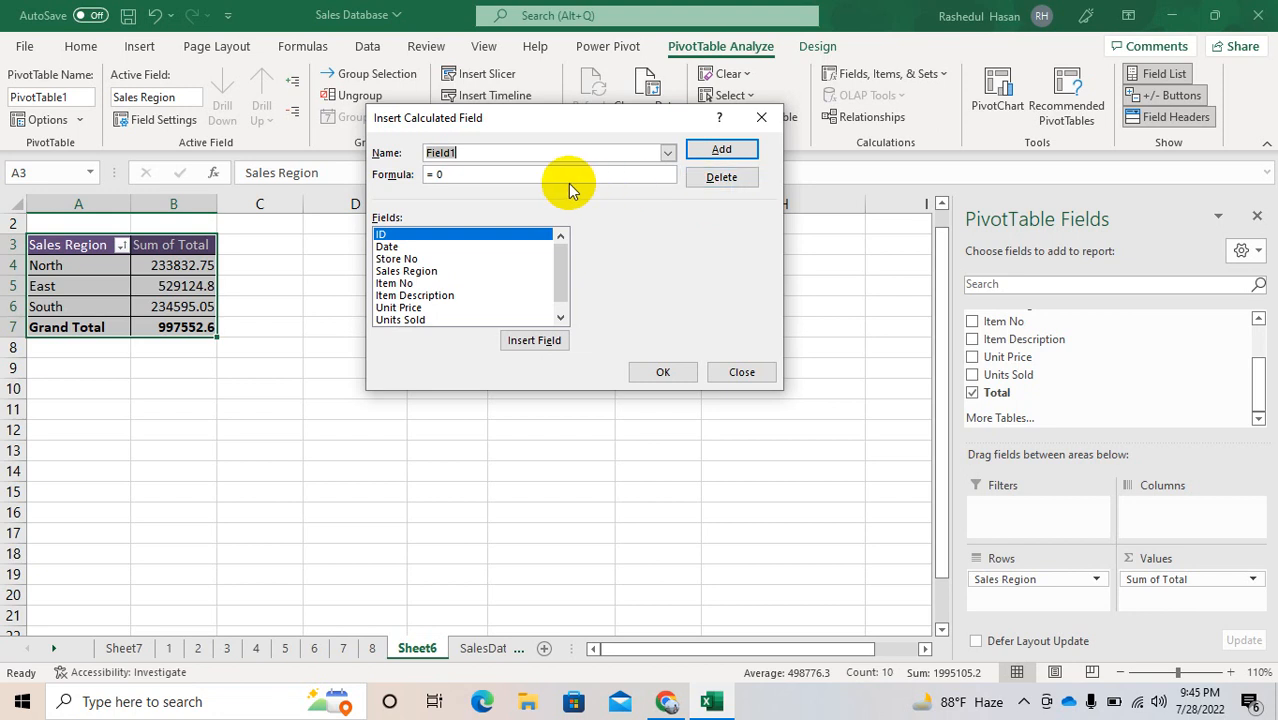
key("BackSpace")
type("Discount")
key("Tab")
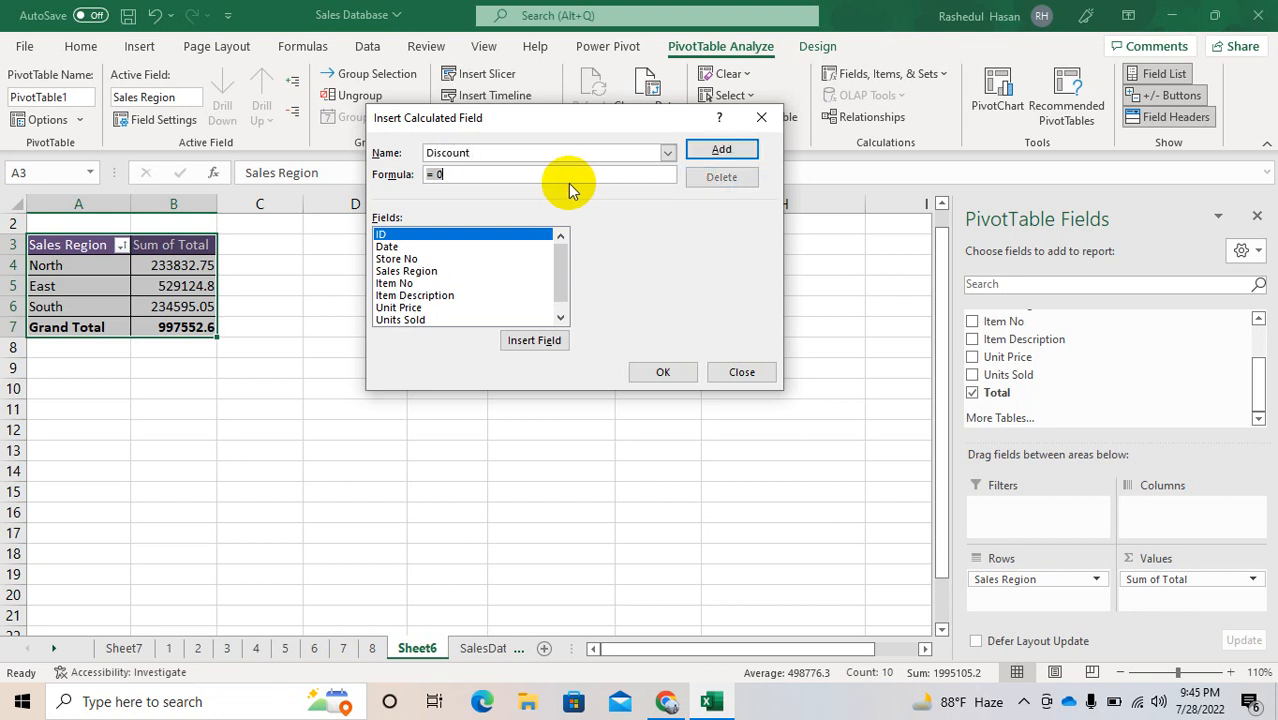
key("BackSpace")
left_click(559, 317)
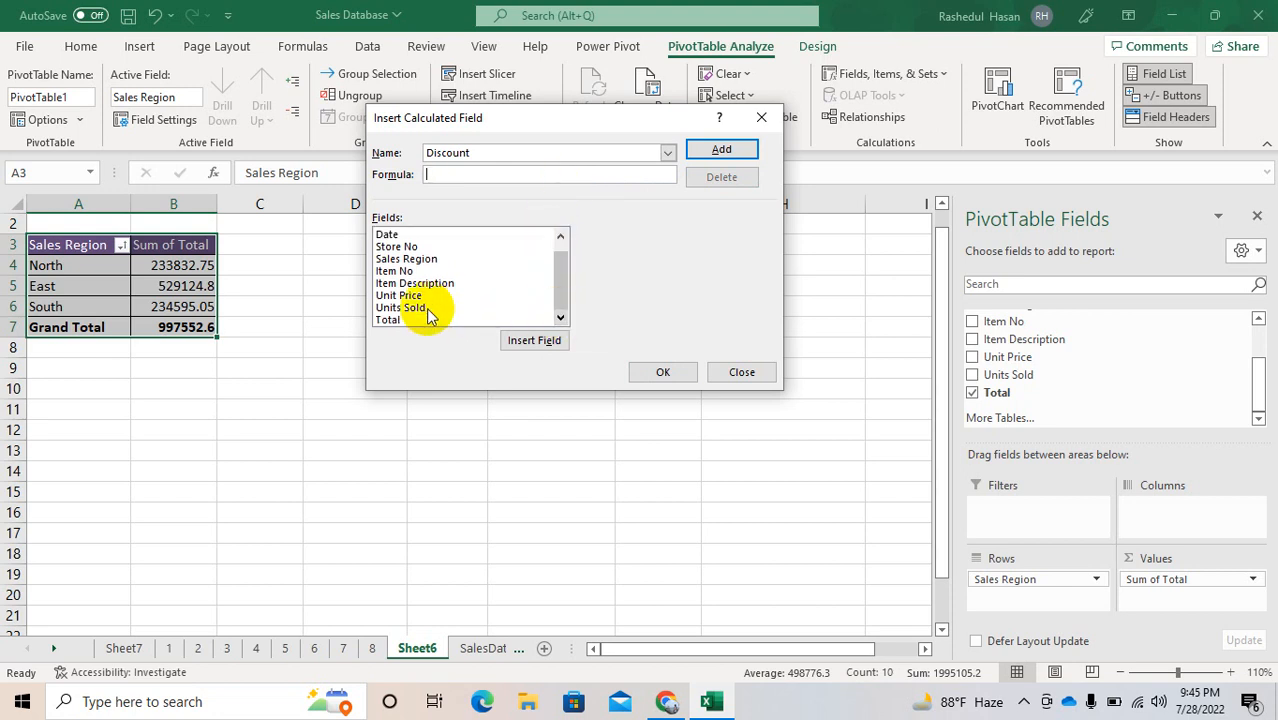
double_click(396, 319)
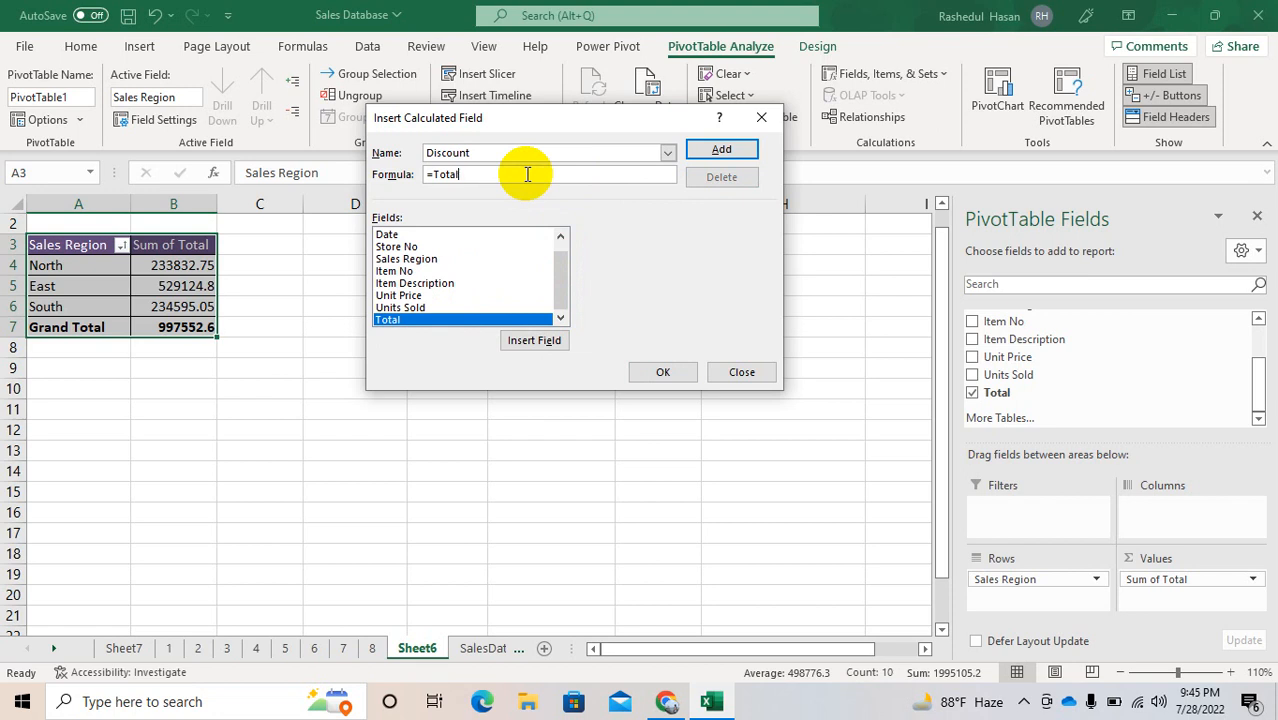
key("BackSpace")
key("BackSpace")
key("BackSpace")
key("BackSpace")
key("BackSpace")
key("BackSpace")
double_click(415, 320)
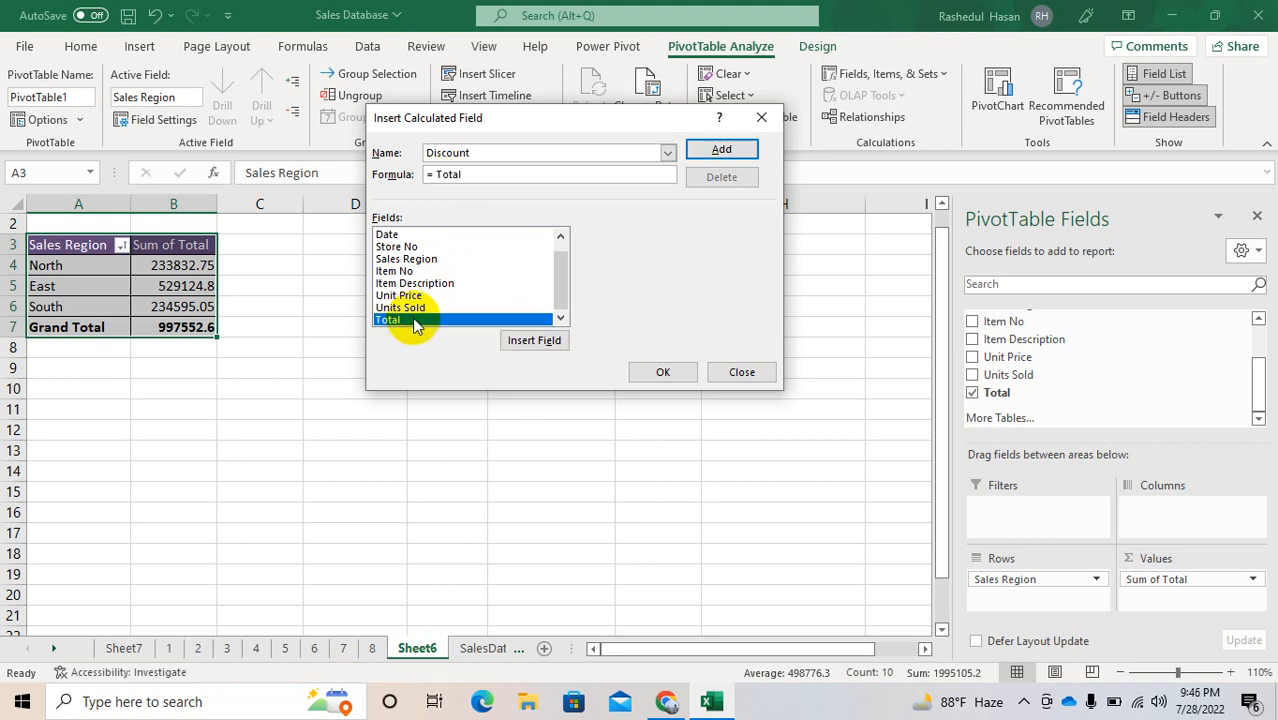
key("BackSpace")
key("BackSpace")
key("BackSpace")
key("BackSpace")
key("BackSpace")
key("BackSpace")
Step: Name the new calculated field Average Sales
left_click(484, 153)
key("BackSpace")
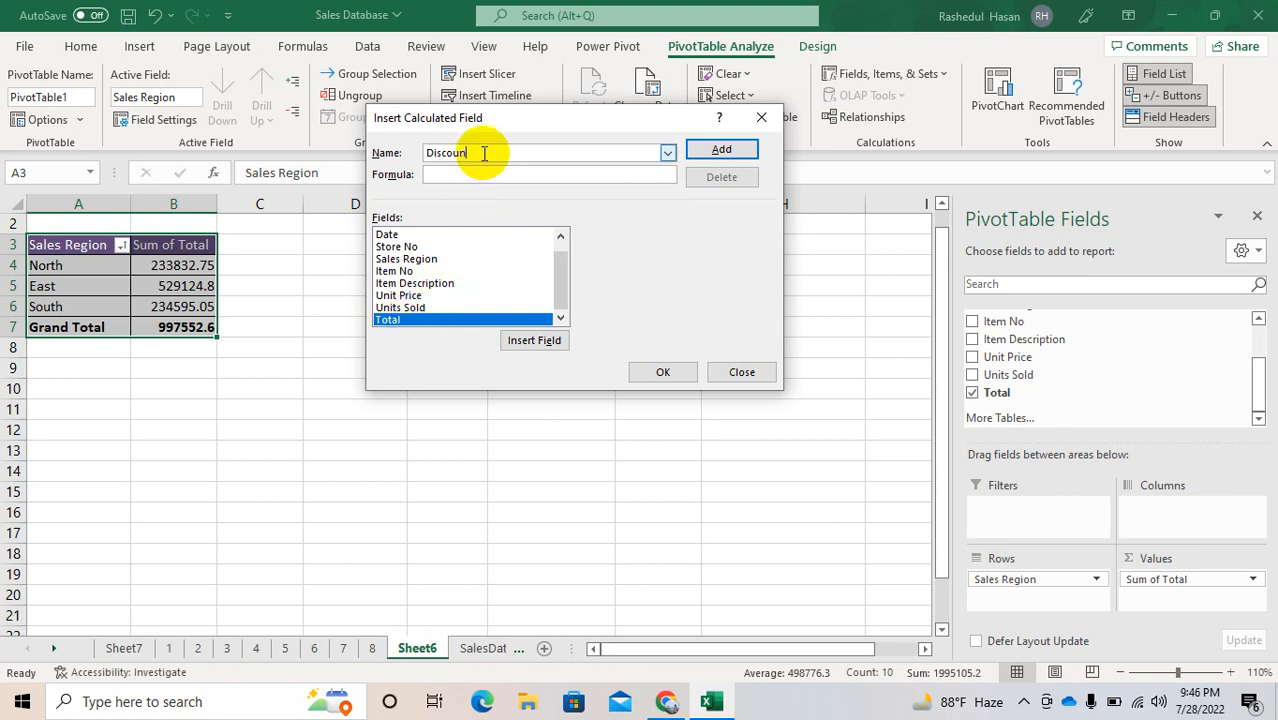
key("BackSpace")
key("BackSpace")
key("BackSpace")
key("BackSpace")
key("BackSpace")
key("BackSpace")
type("Average Sal")
Step: Define the Average Sales formula as = Total/ 'Units Sold' and add the field to the PivotTable
left_click(476, 171)
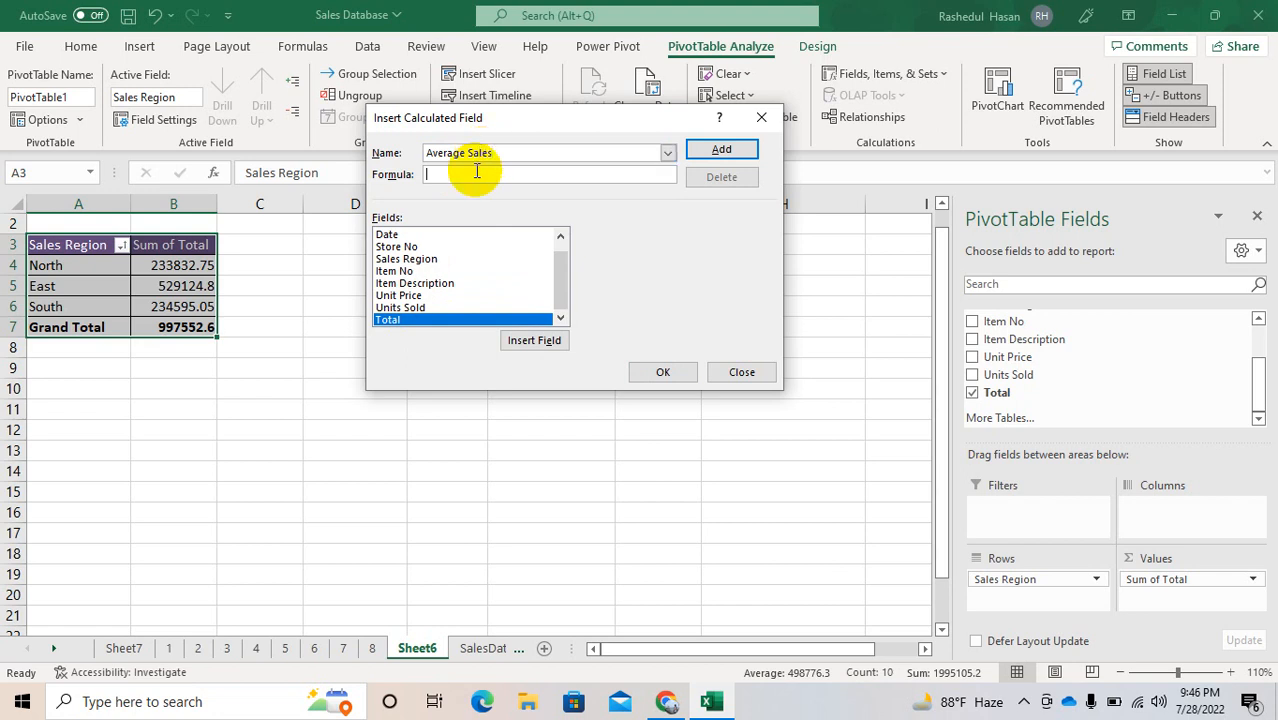
double_click(386, 320)
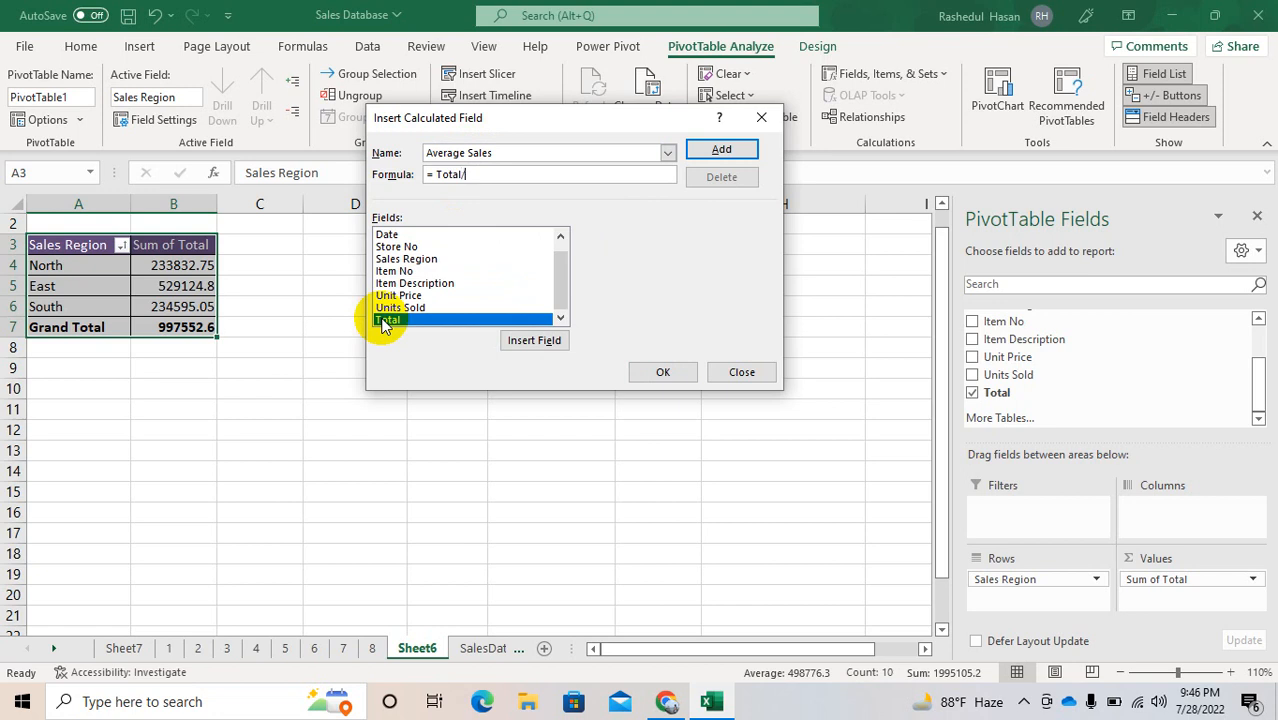
type("/")
double_click(400, 308)
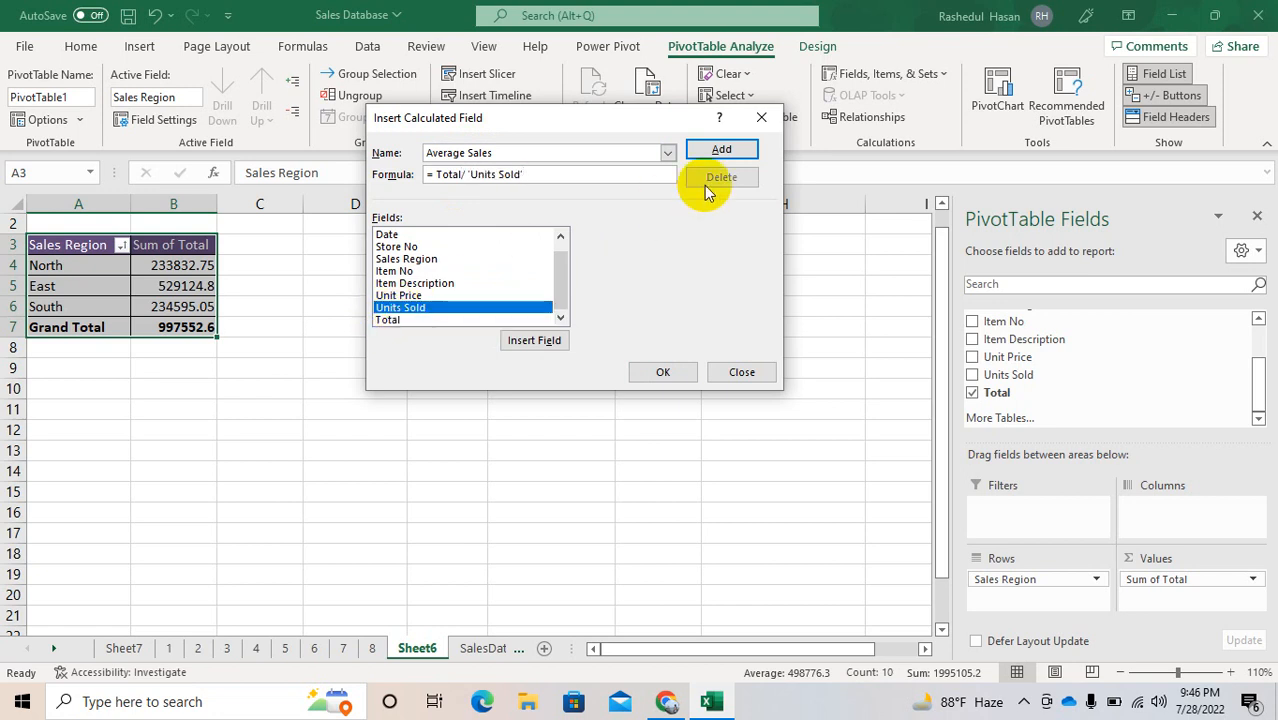
left_click(721, 149)
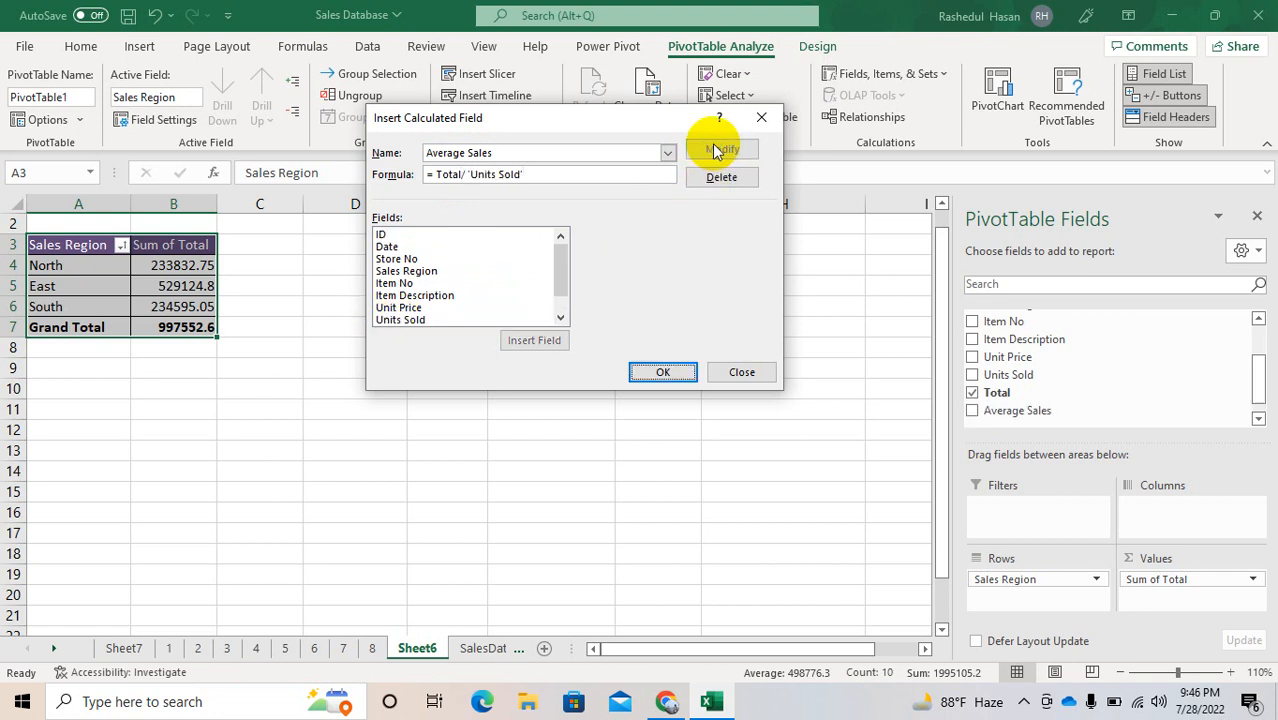
left_click(664, 376)
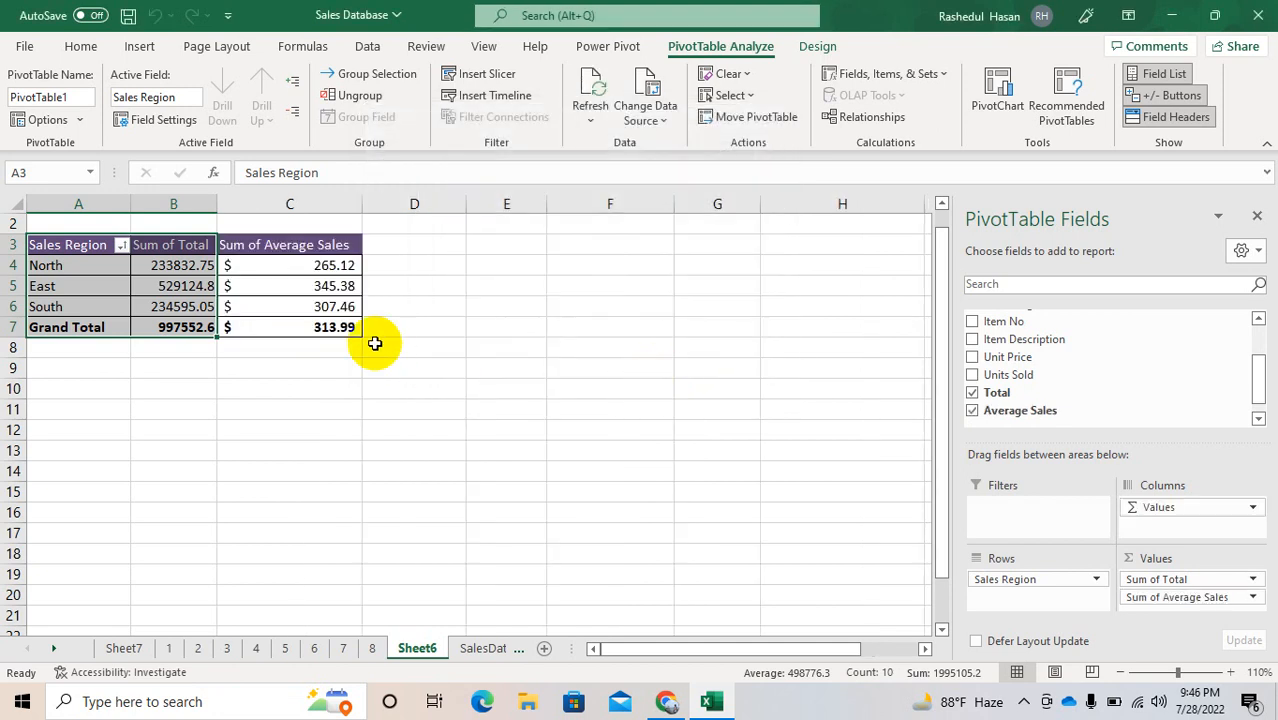
Step: Start a second calculated field for the PivotTable and name it Discount
left_click_drag(305, 263, 308, 330)
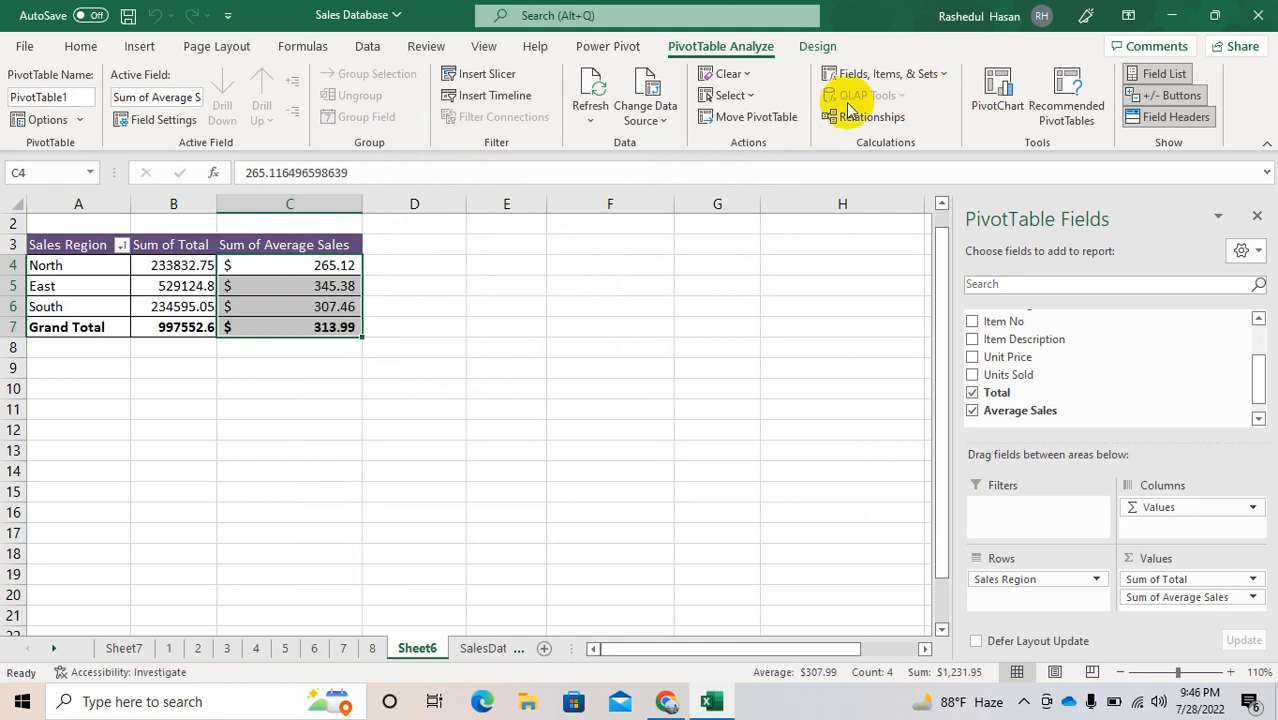
left_click(893, 75)
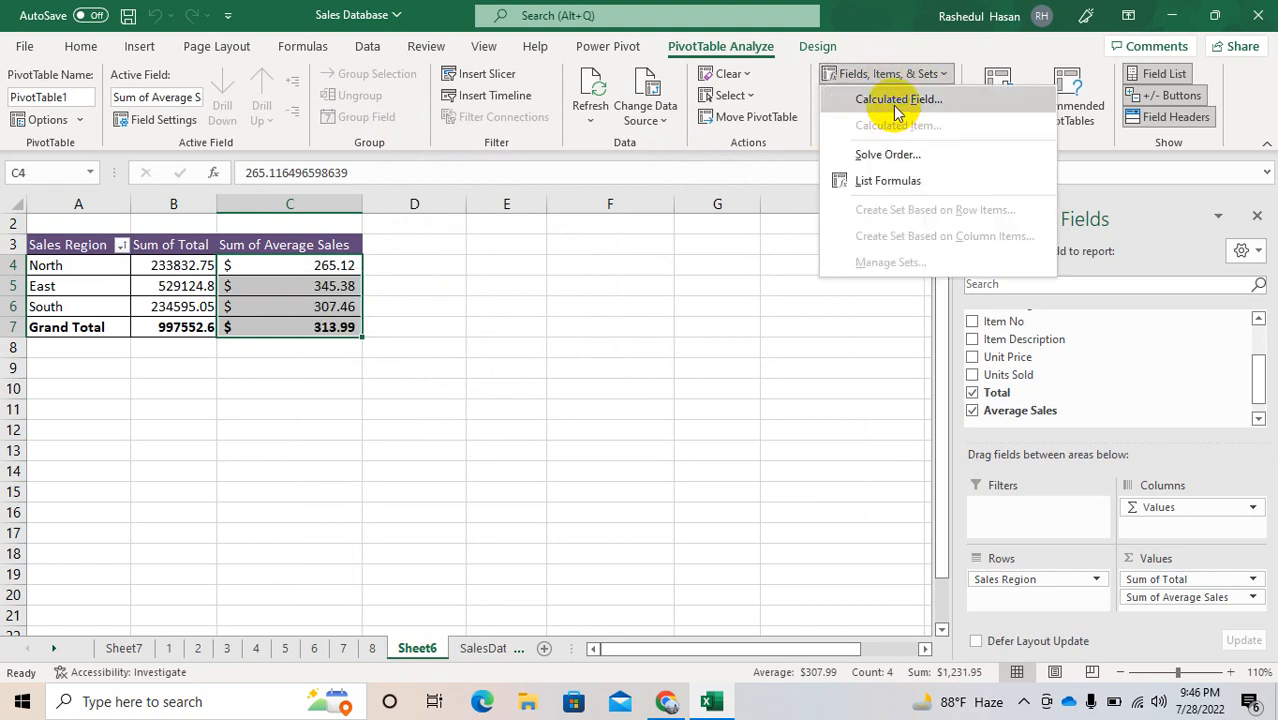
left_click(897, 108)
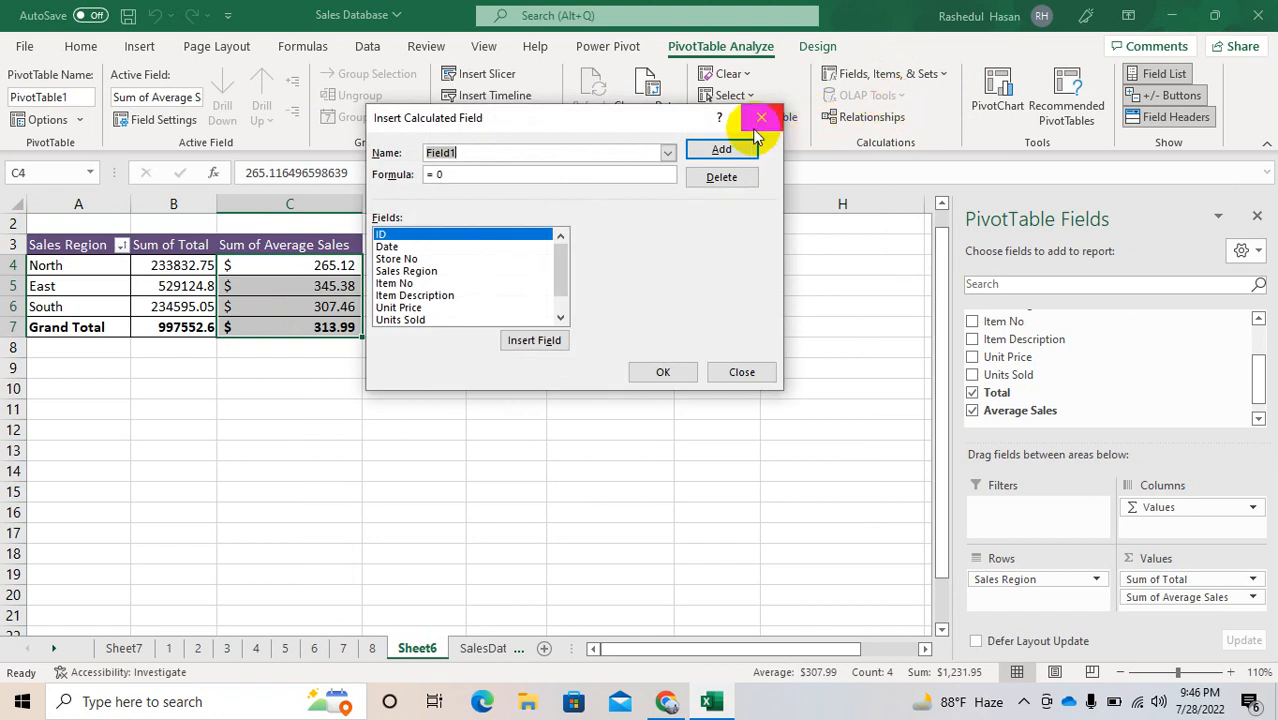
key("BackSpace")
type("D")
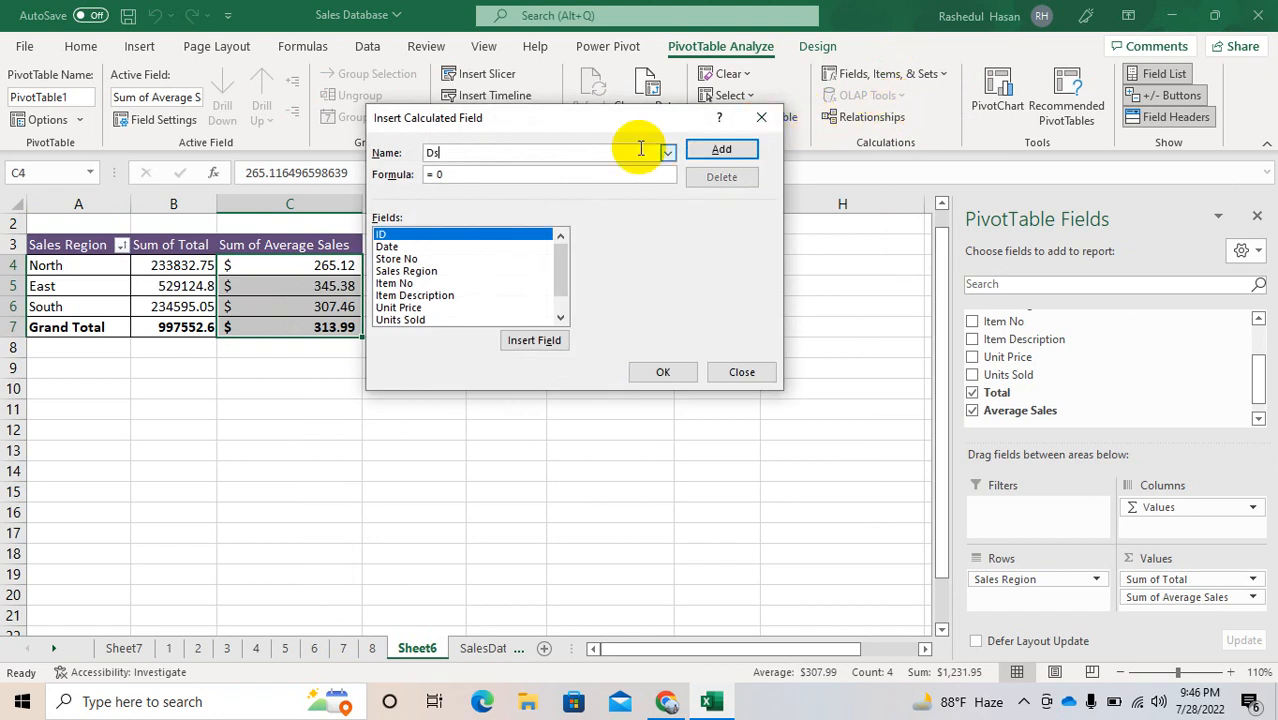
type("iscouny")
key("Tab")
Step: Define the Discount formula as =Total*.10 and add the field to the PivotTable
key("BackSpace")
type("=tot")
key("BackSpace")
key("BackSpace")
key("BackSpace")
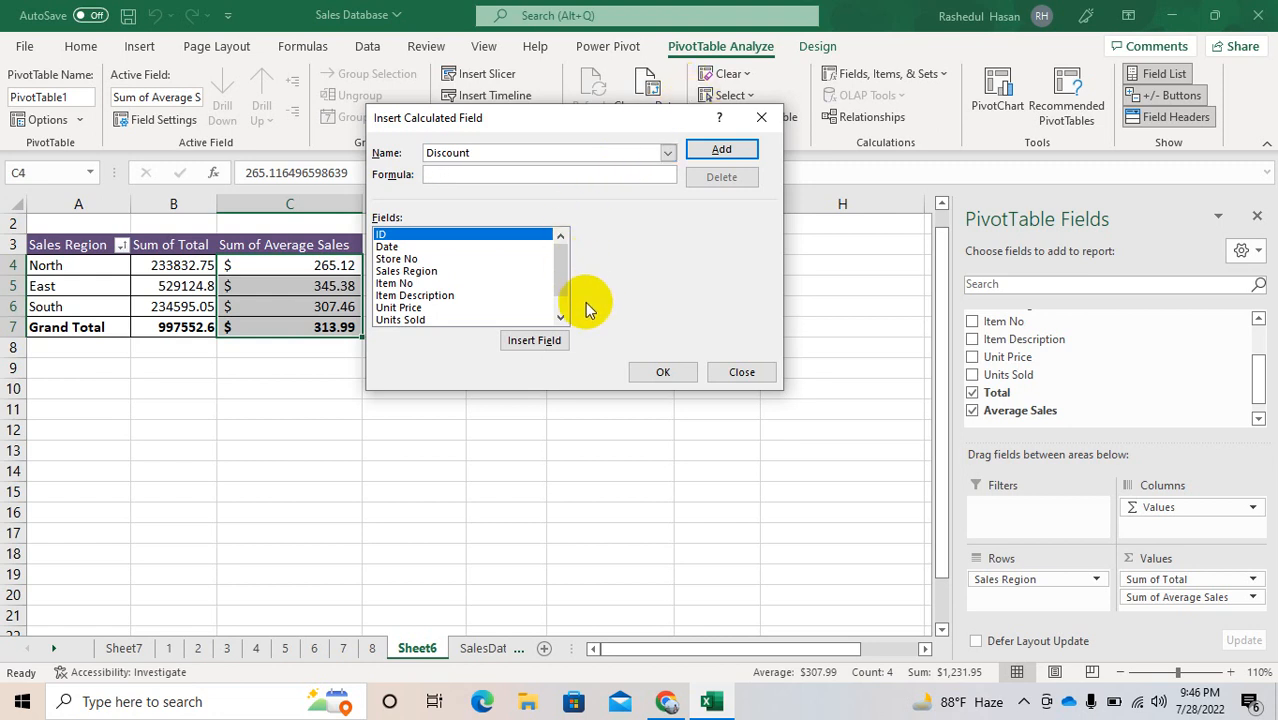
left_click(553, 308)
left_click(550, 319)
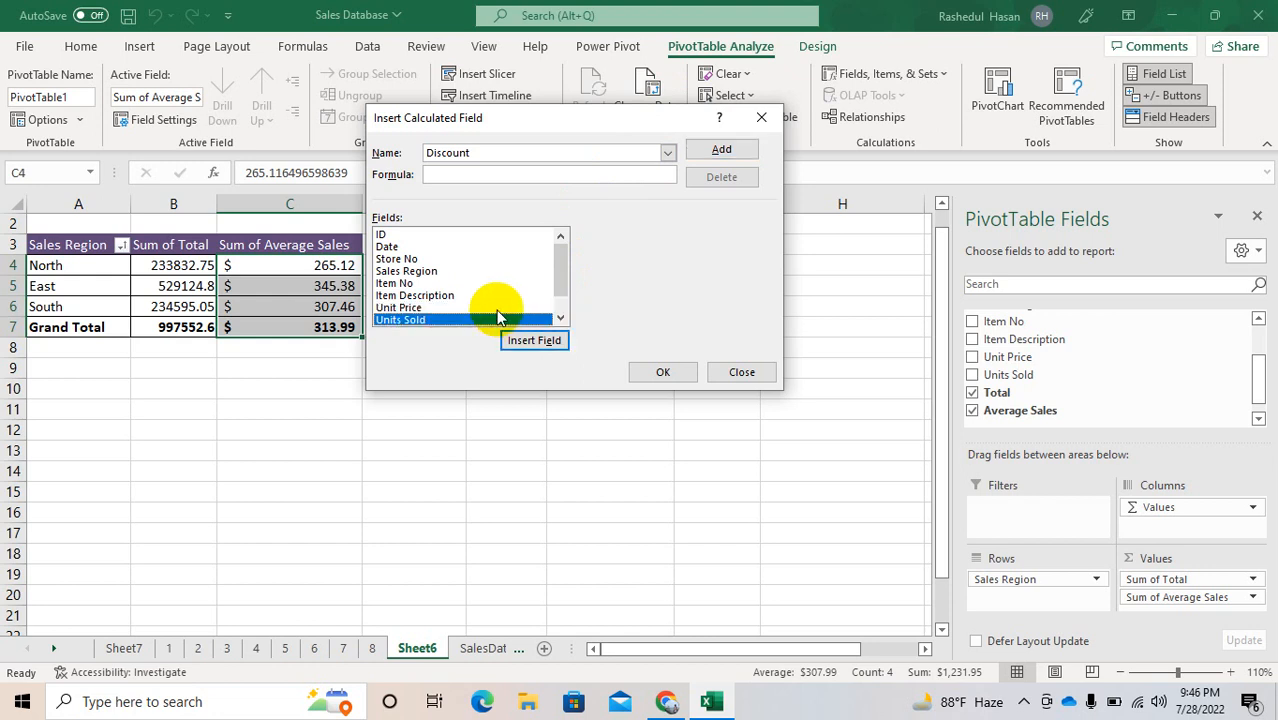
scroll(558, 310, "down", 1)
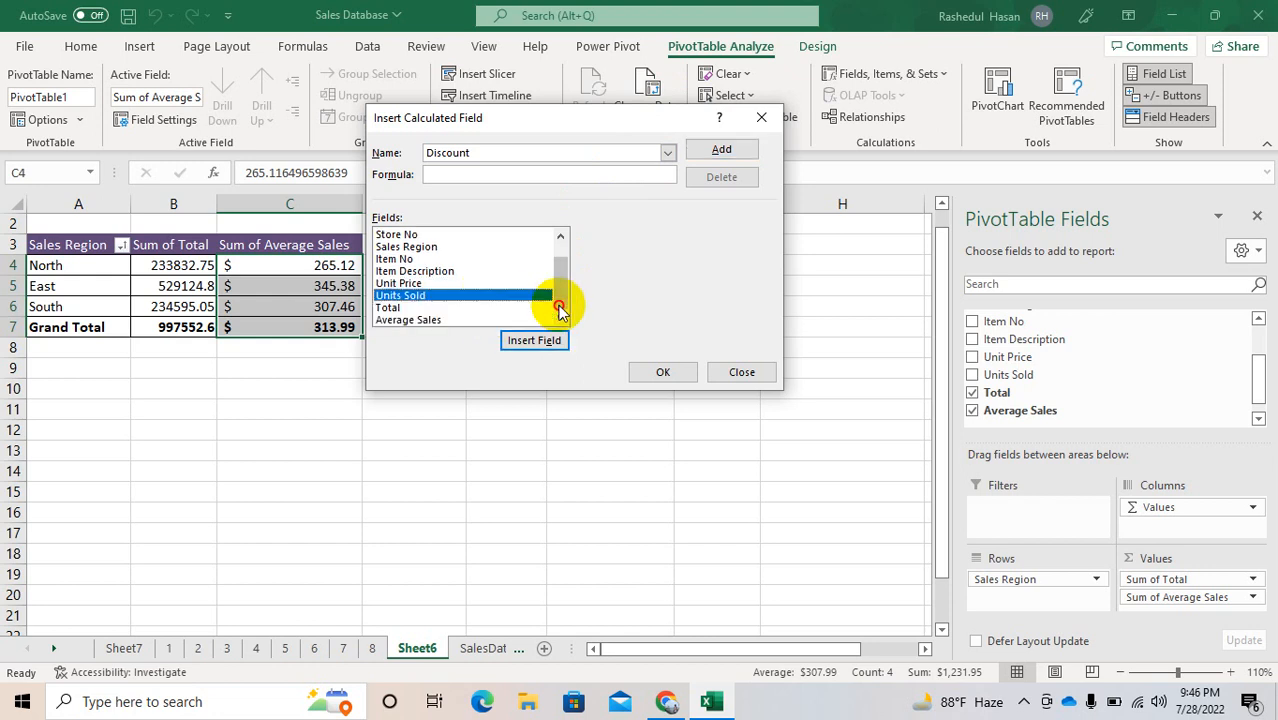
double_click(425, 308)
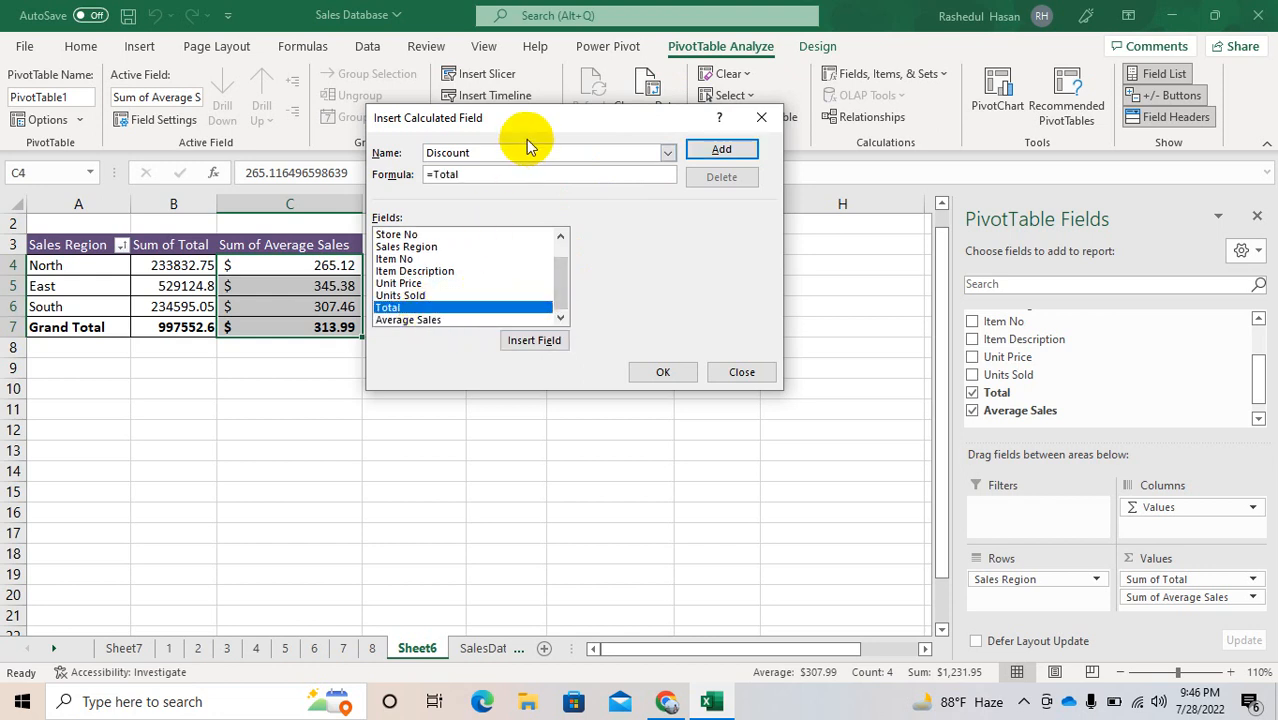
type("*.10")
key("Return")
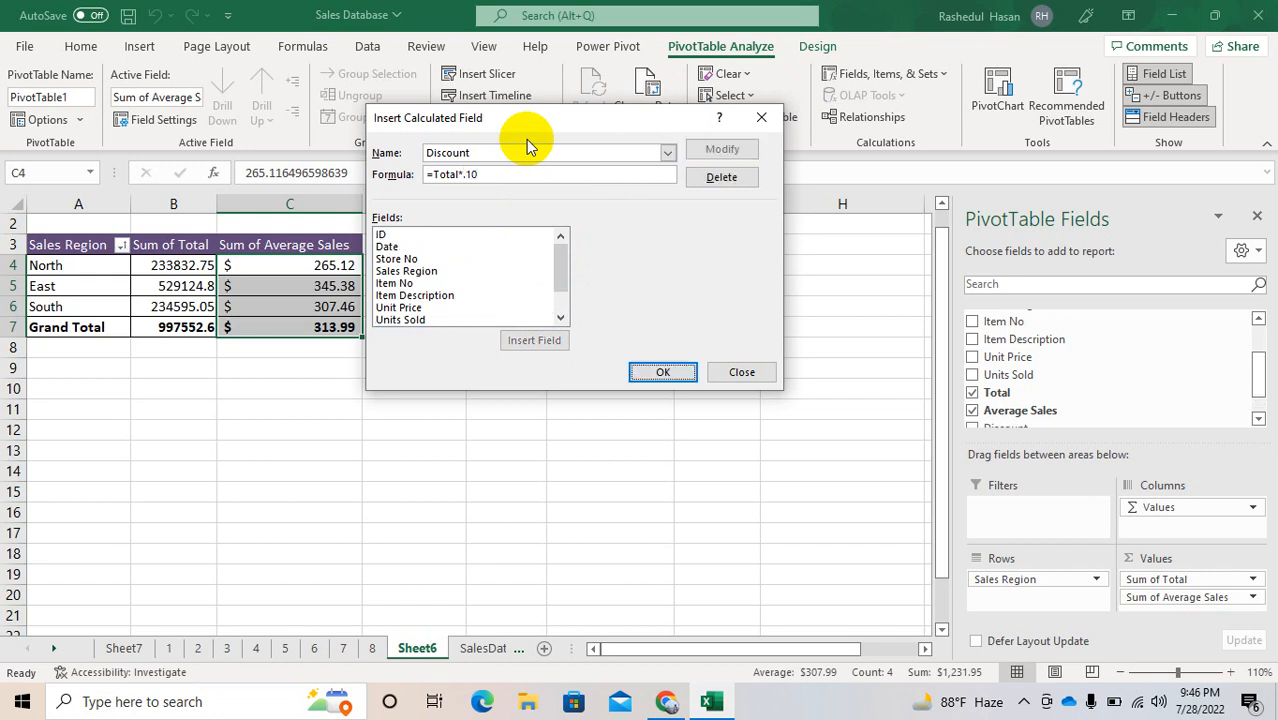
left_click(660, 372)
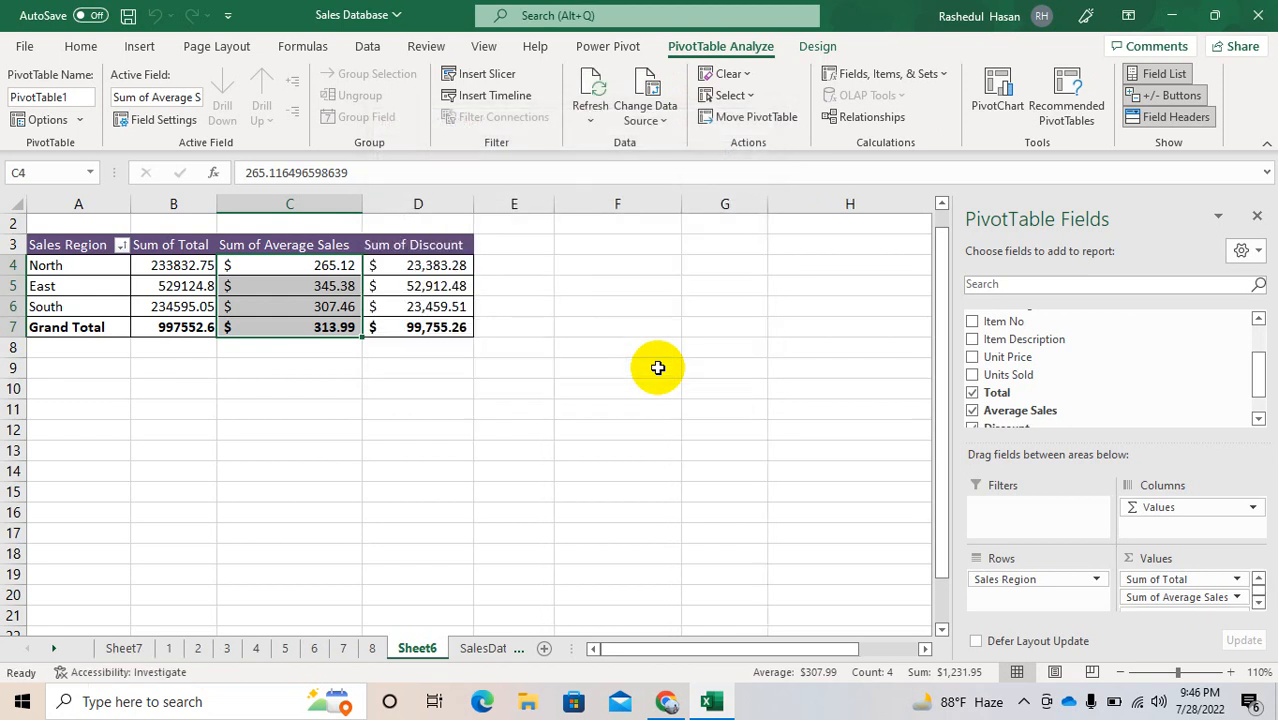
Step: Remove the Average Sales and Discount fields from the PivotTable's values
left_click(1258, 418)
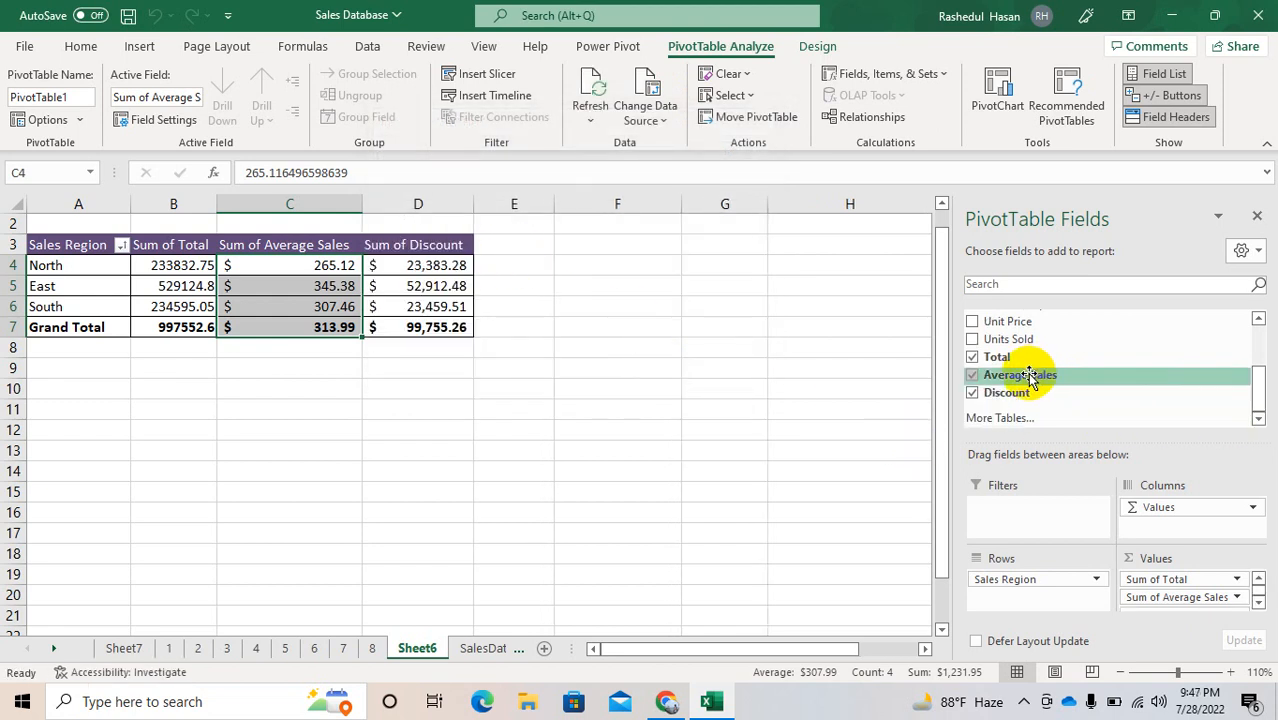
left_click(605, 390)
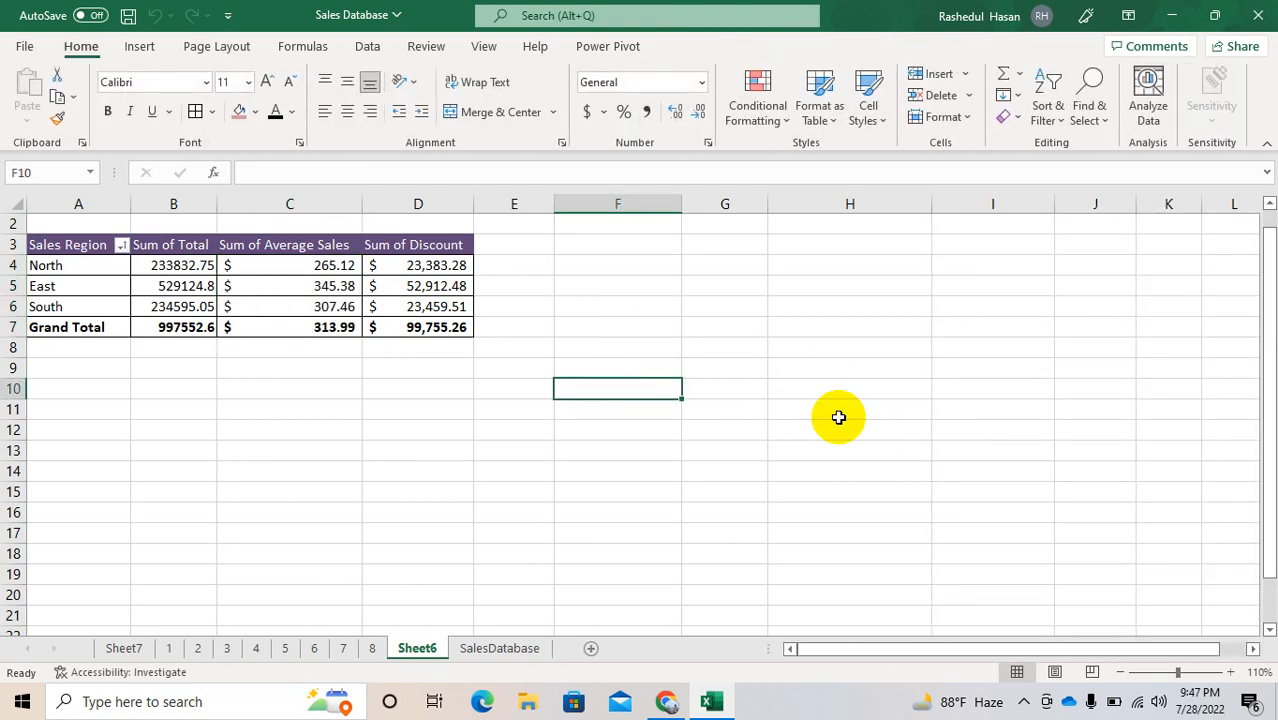
left_click(287, 302)
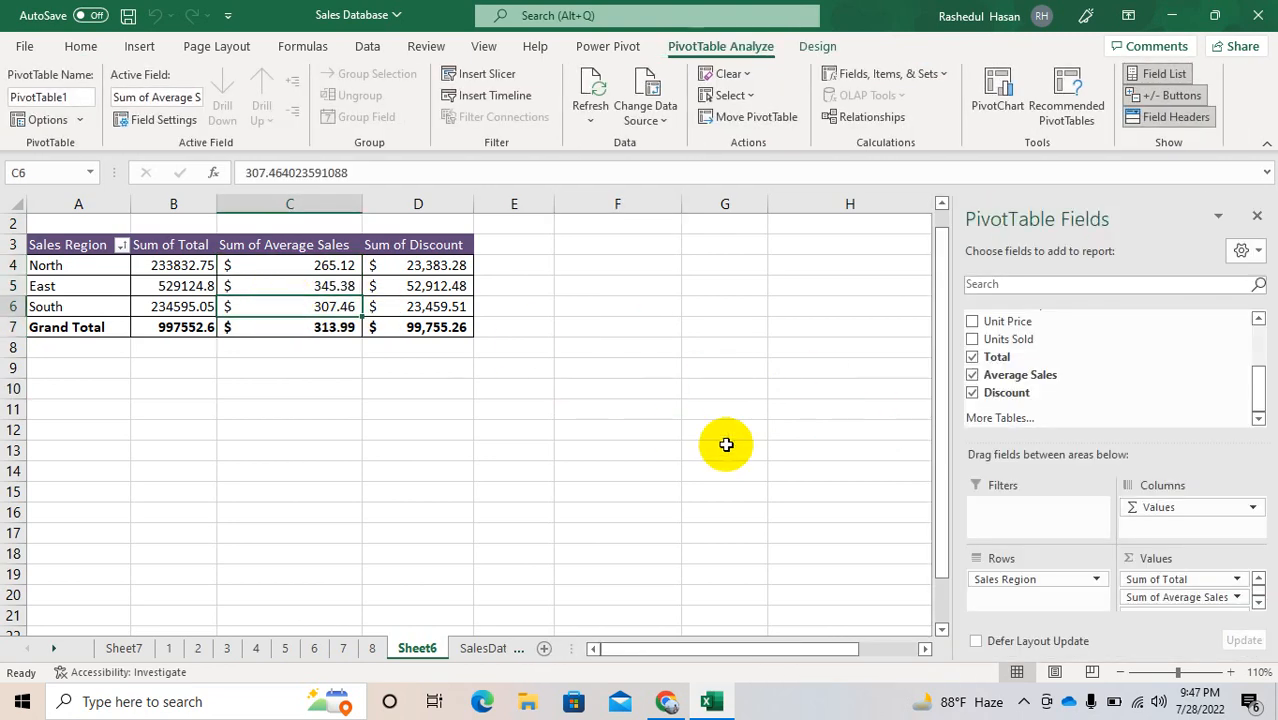
left_click_drag(1155, 605, 1130, 360)
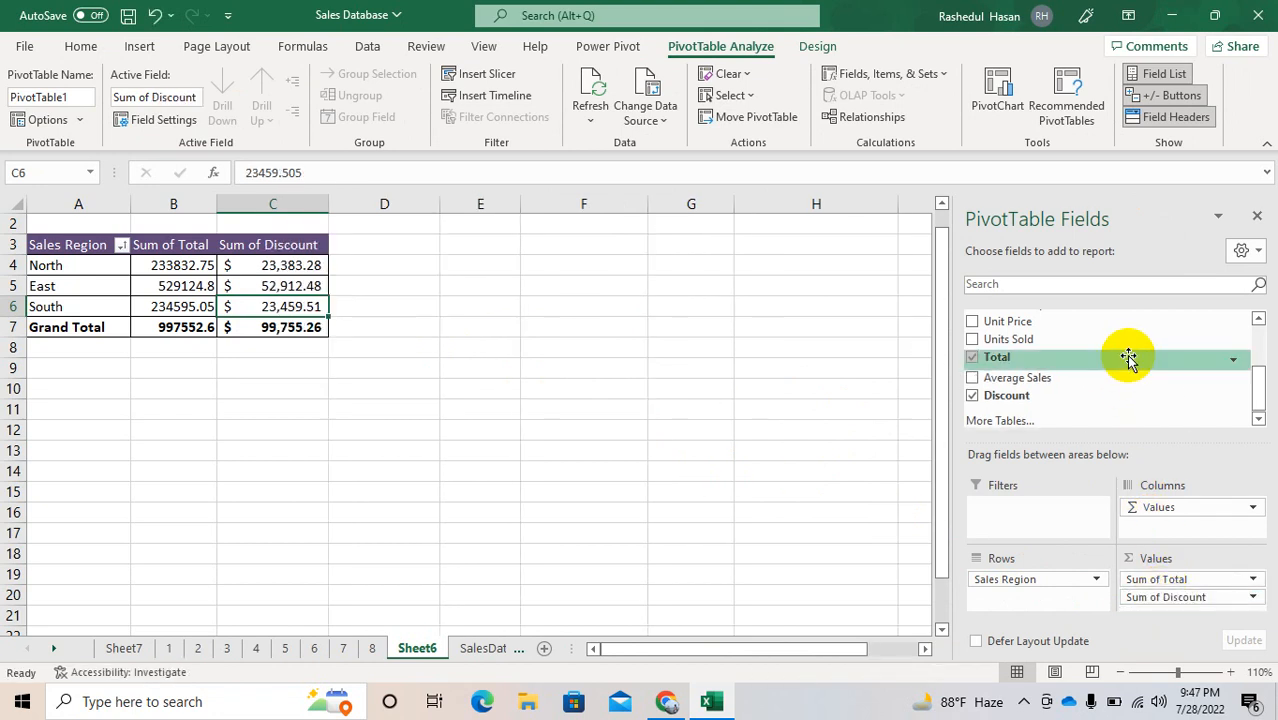
left_click_drag(1161, 593, 1122, 402)
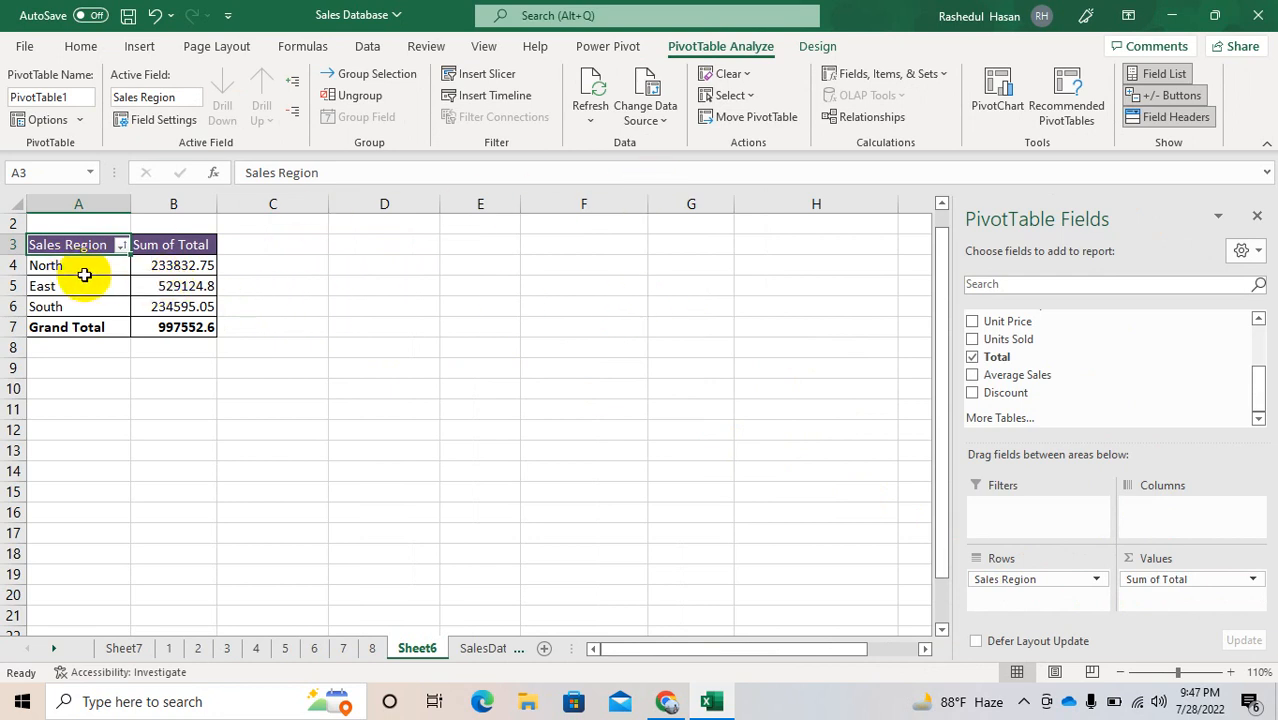
Step: Start a calculated item for the Sales Region items in the PivotTable and name it South-East
left_click_drag(80, 268, 77, 307)
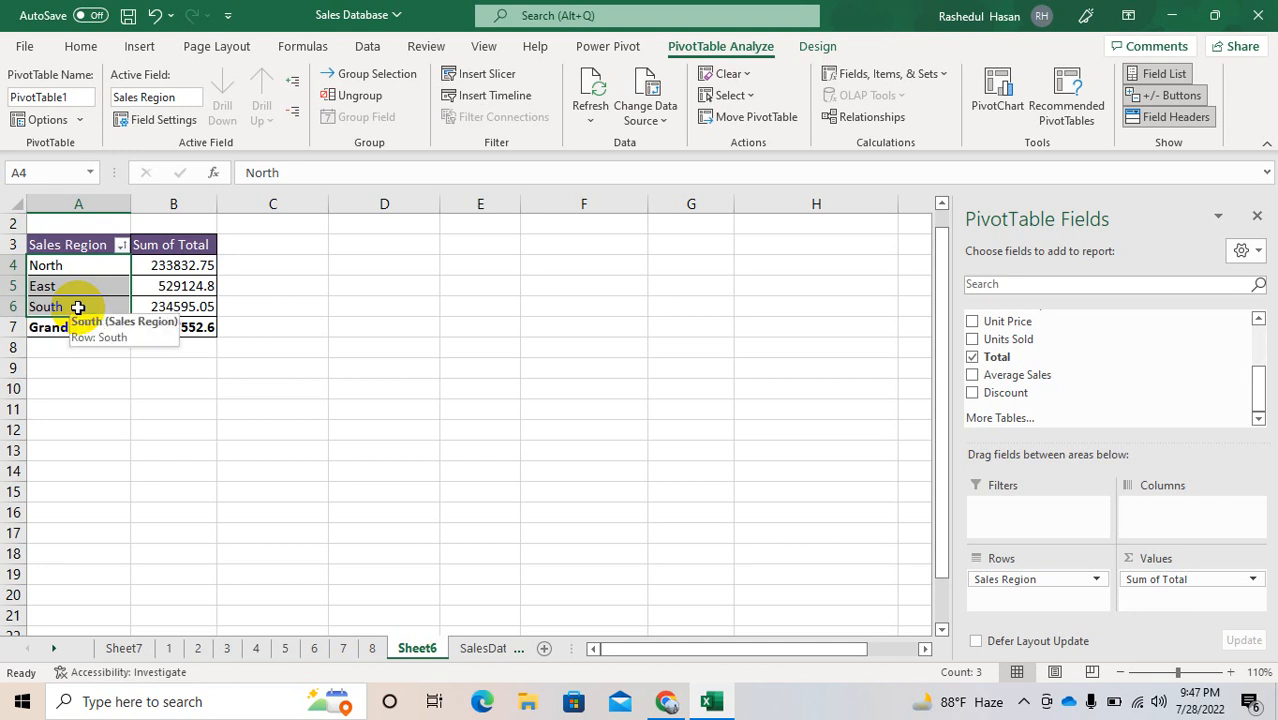
left_click(936, 78)
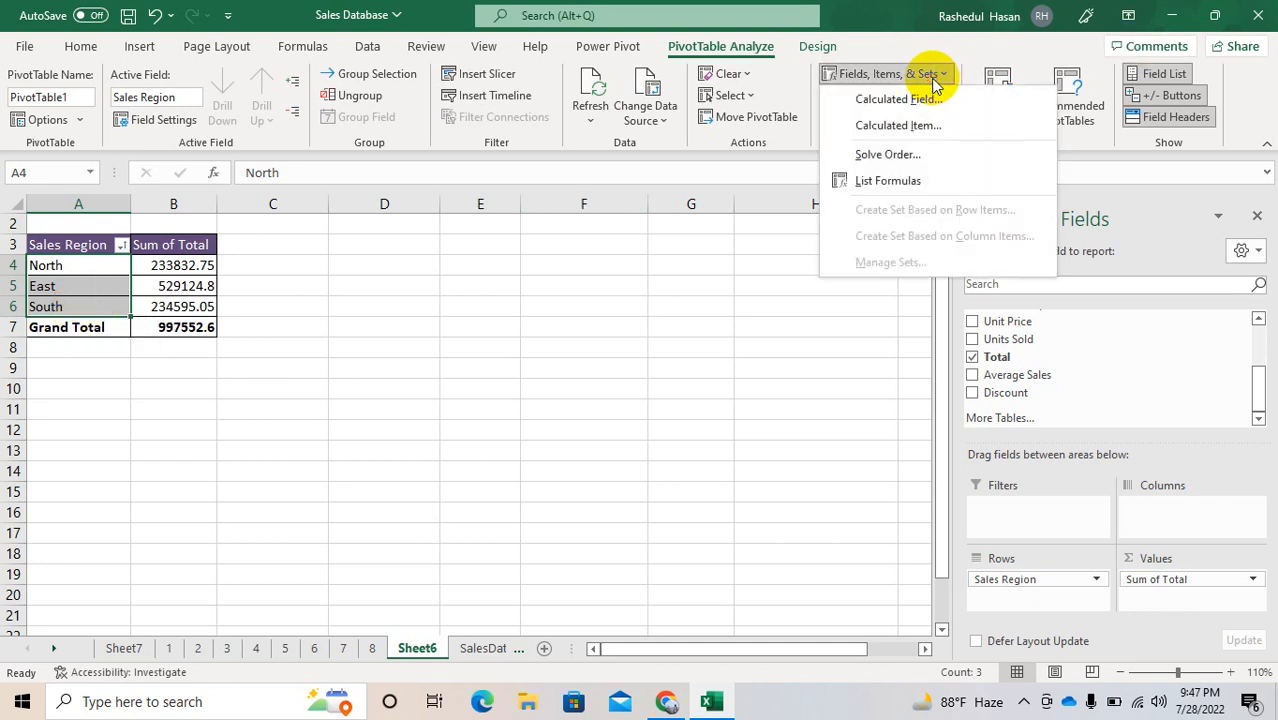
left_click(918, 124)
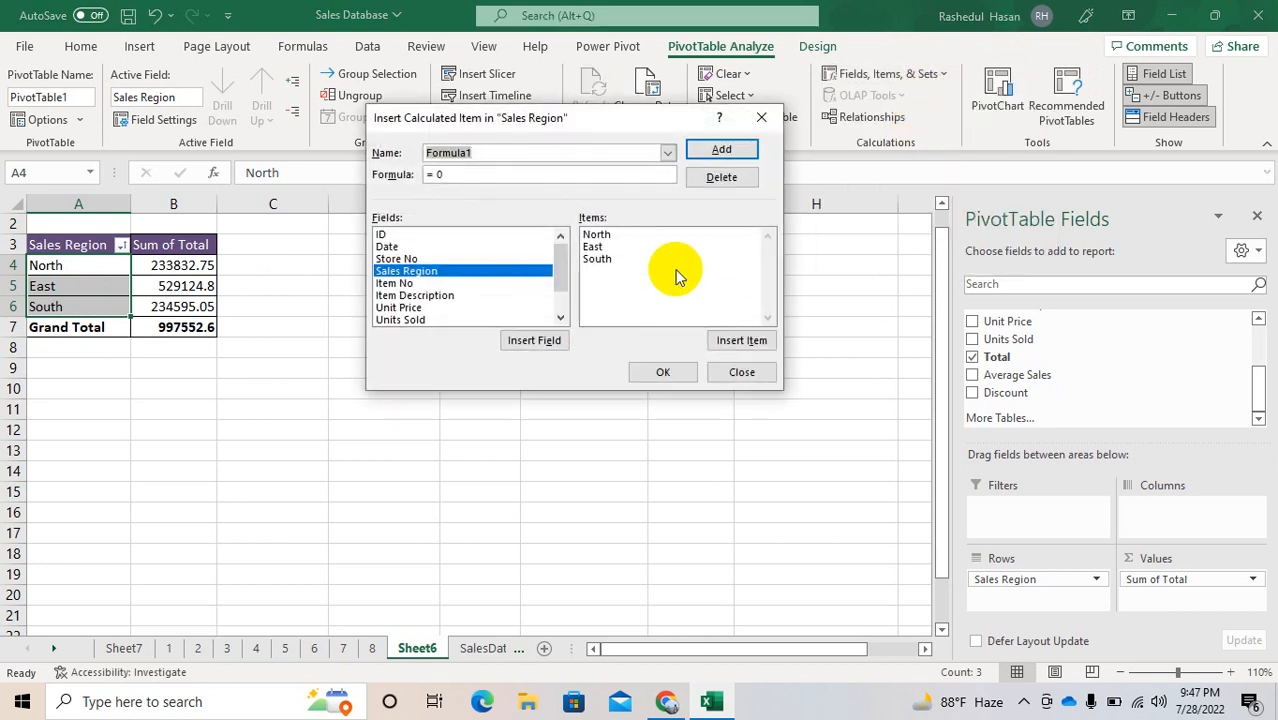
key("BackSpace")
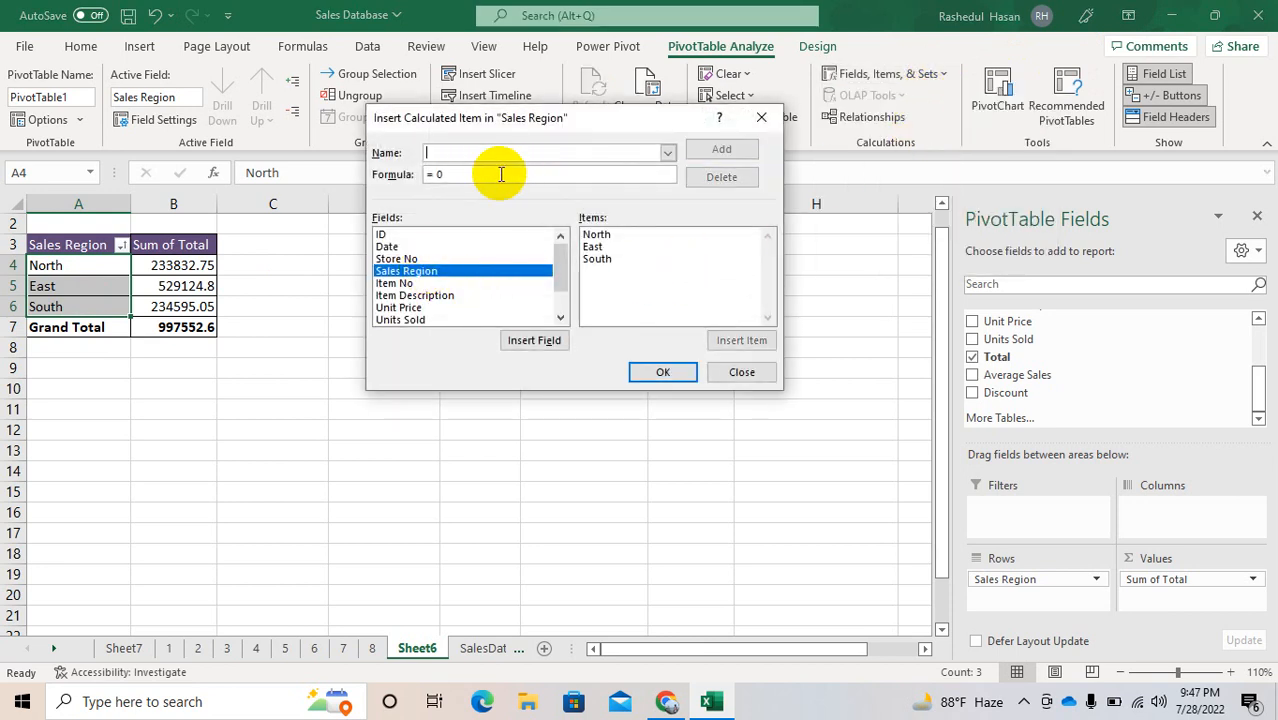
type("North")
key("BackSpace")
key("BackSpace")
key("BackSpace")
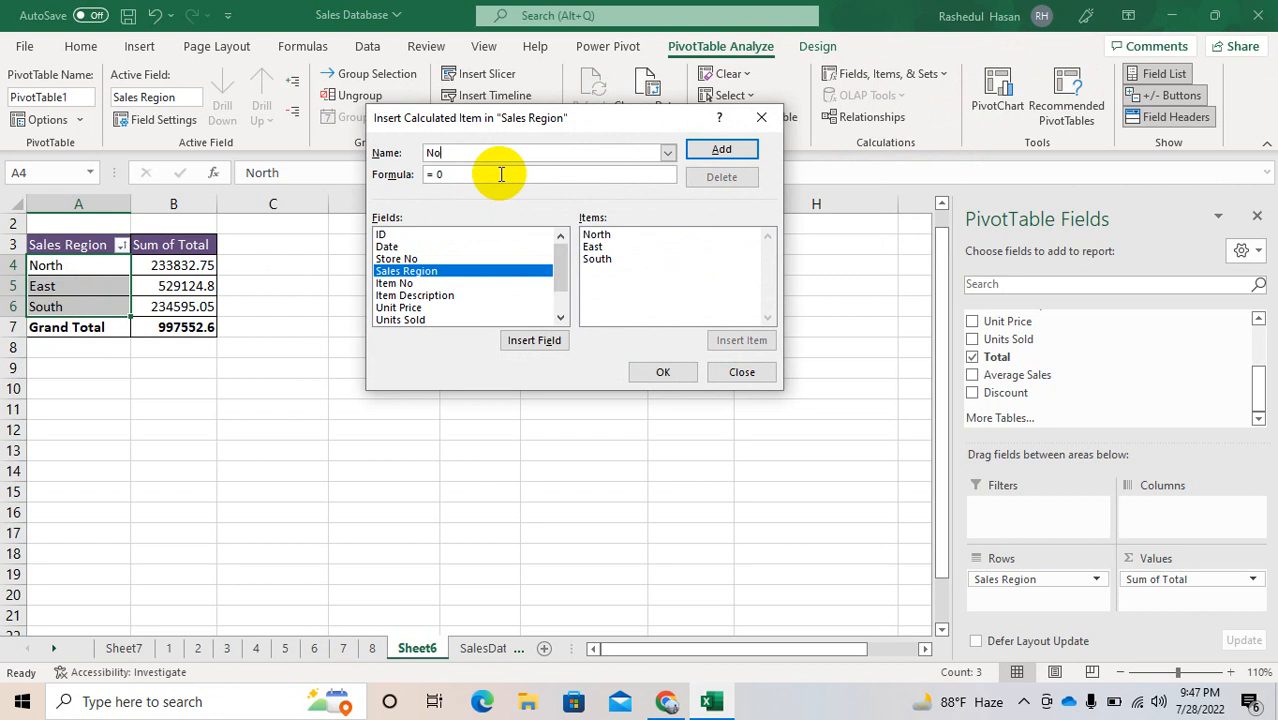
key("BackSpace")
type("South")
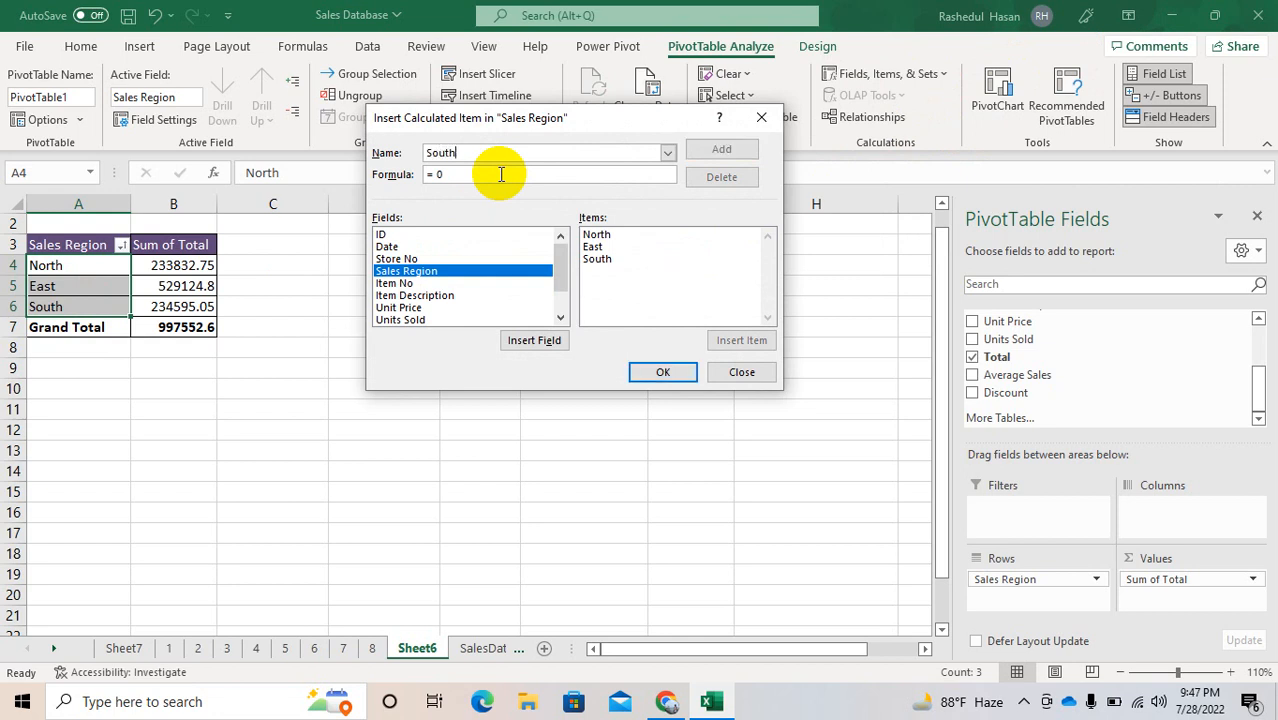
type("-East")
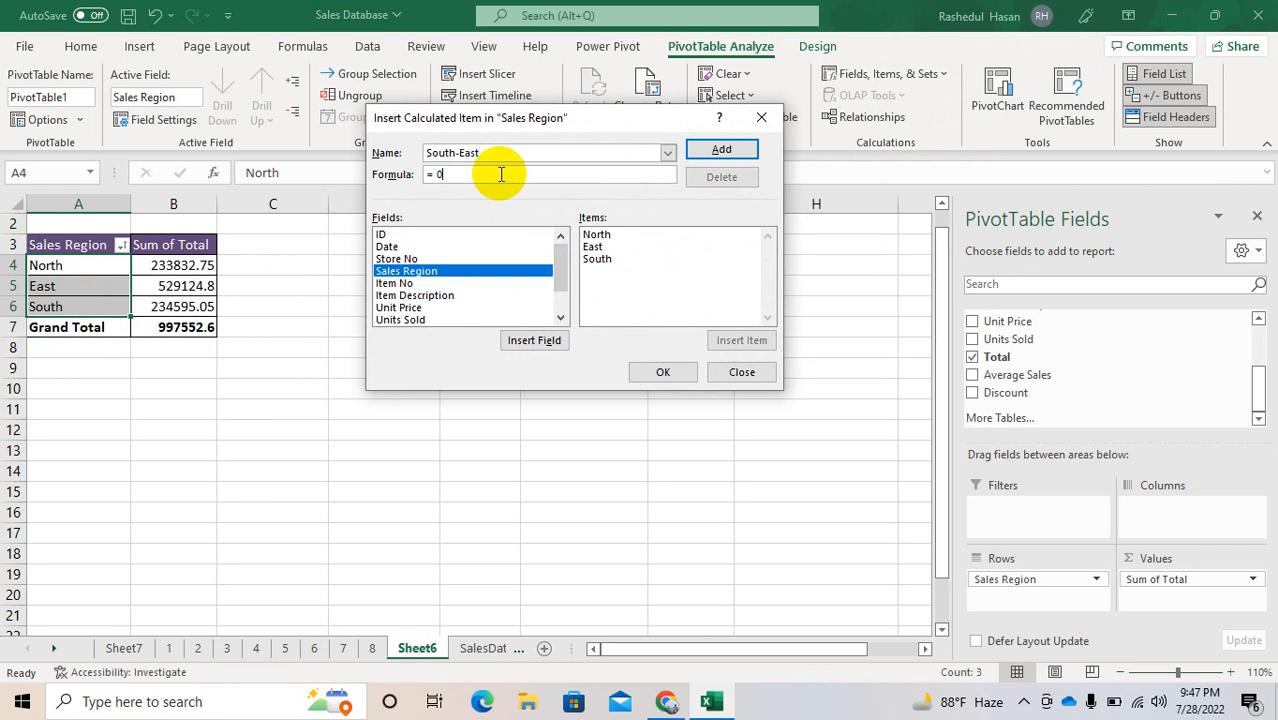
Step: Define the South-East formula as =South+East, add the item to the PivotTable and check its total cell
key("BackSpace")
left_click(595, 259)
double_click(595, 259)
type("+")
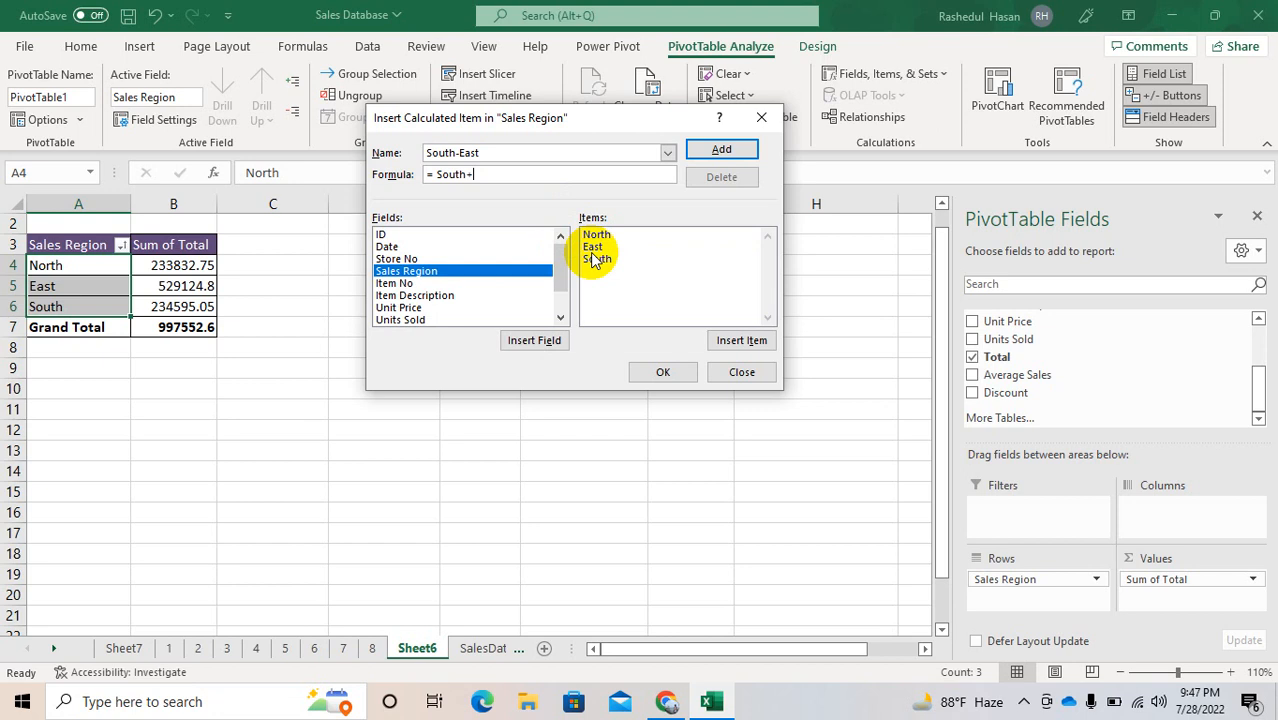
double_click(594, 248)
key("Return")
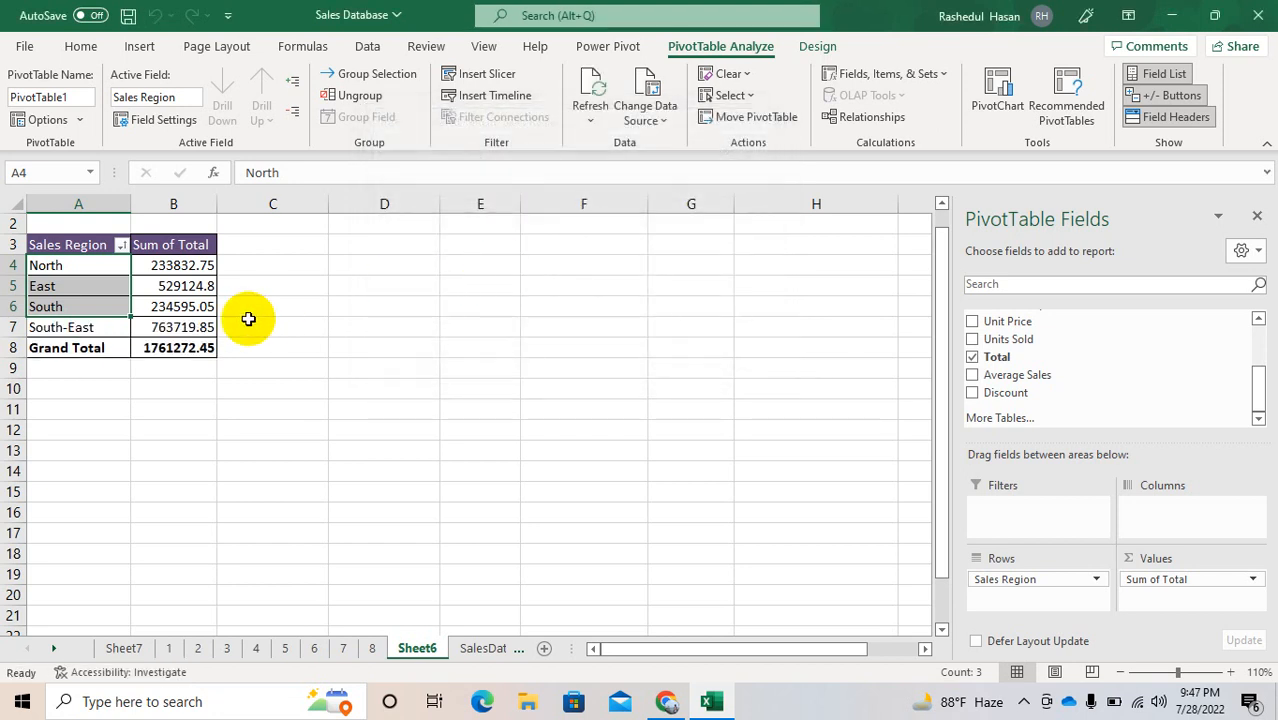
left_click(173, 324)
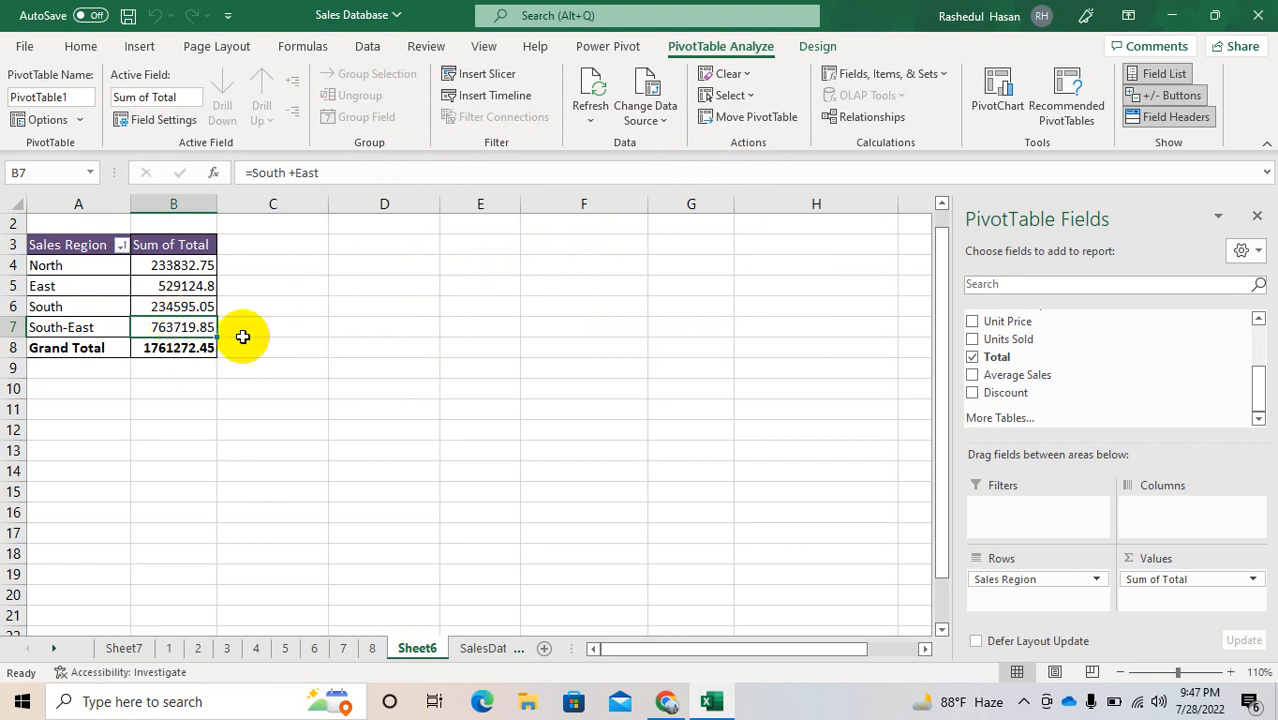
Step: Replace Sales Region with Item Description as the PivotTable's row field
left_click_drag(1013, 580, 1083, 365)
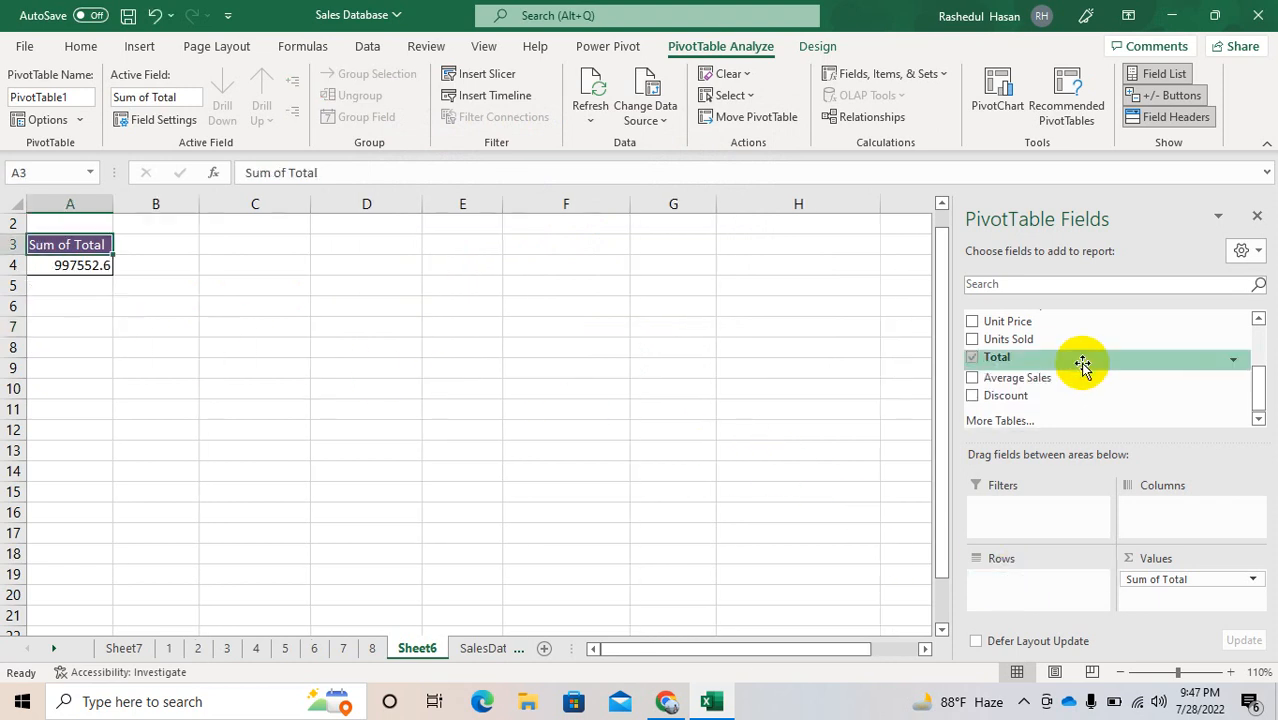
left_click(1258, 338)
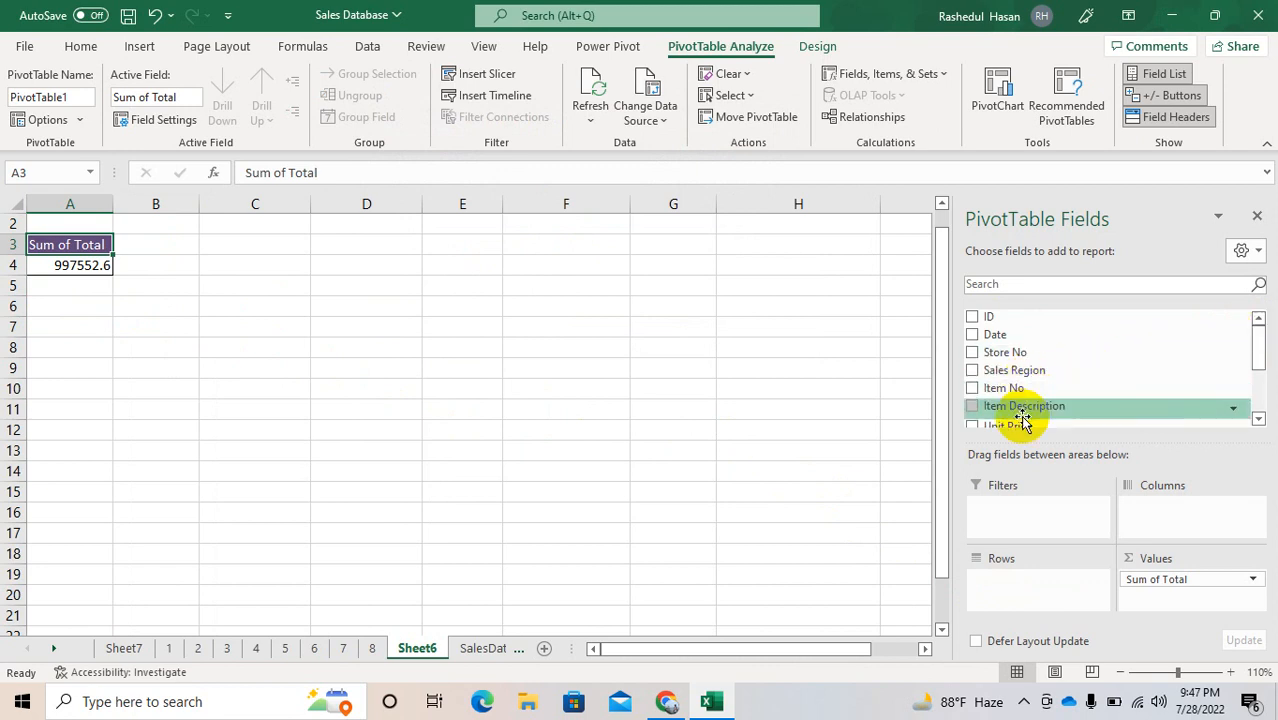
left_click_drag(1018, 418, 1012, 588)
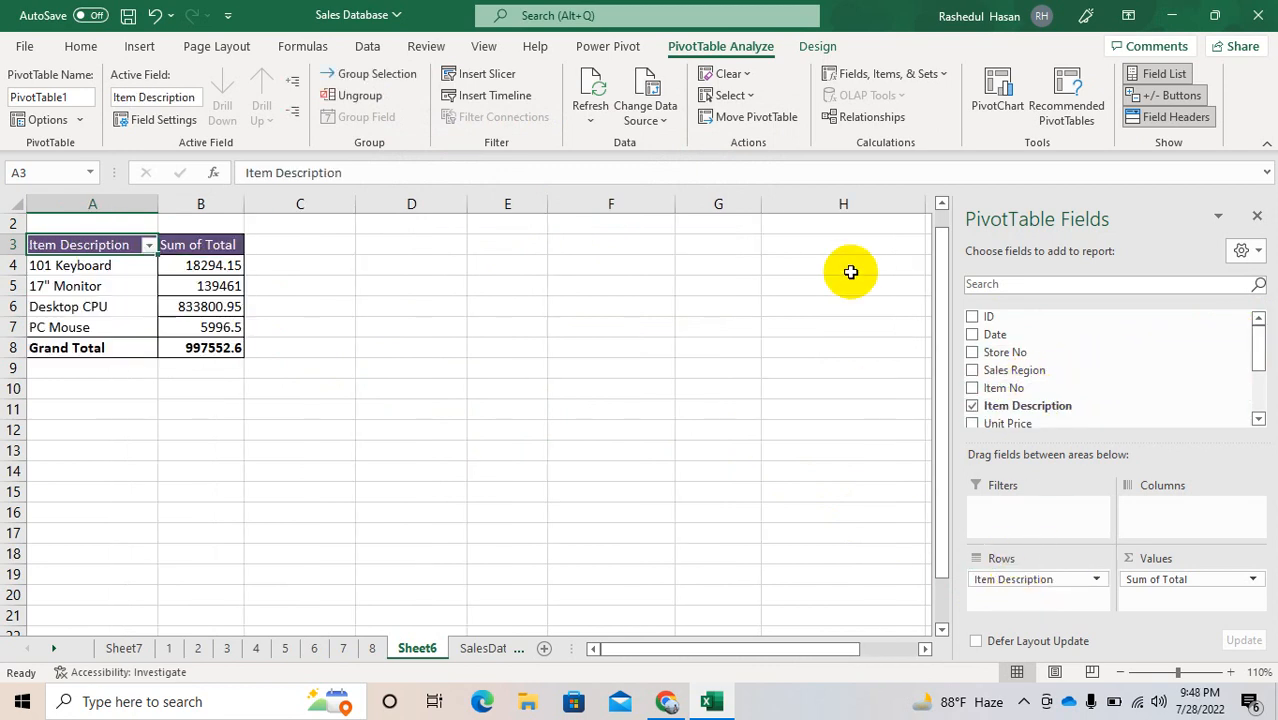
Step: Start a calculated item for the Item Description field and name it Core PC
left_click(886, 73)
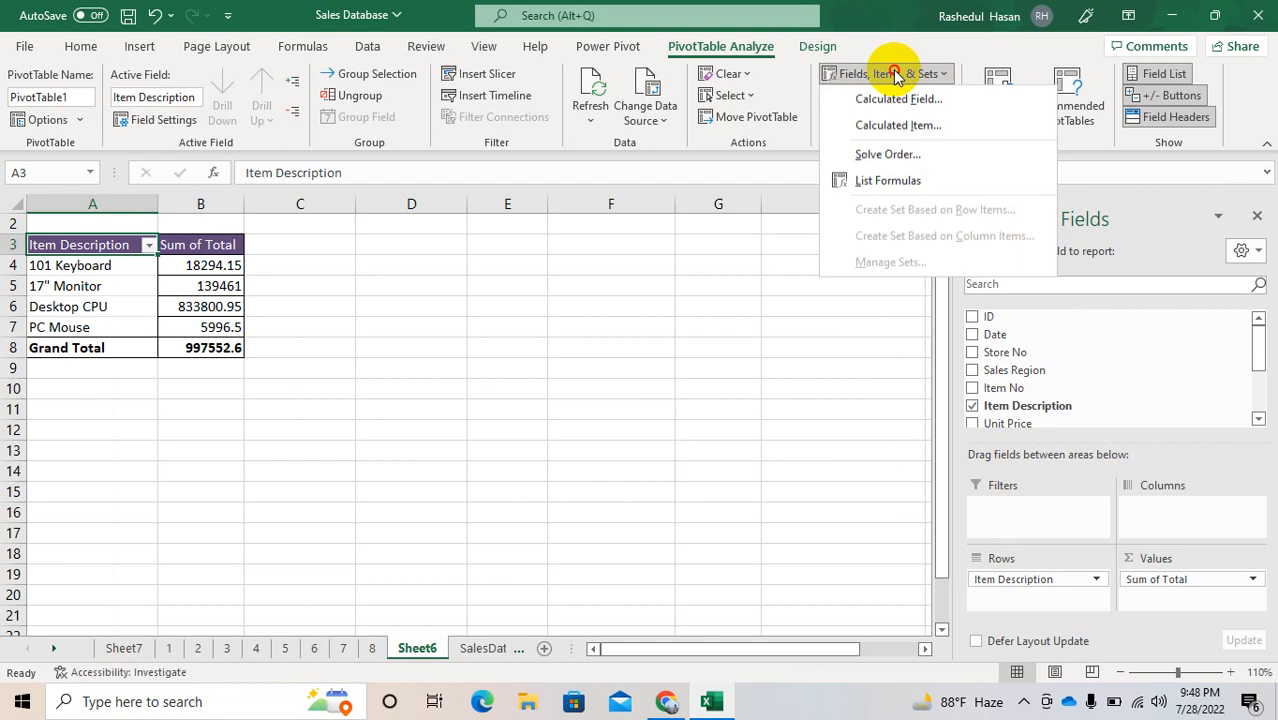
left_click(884, 125)
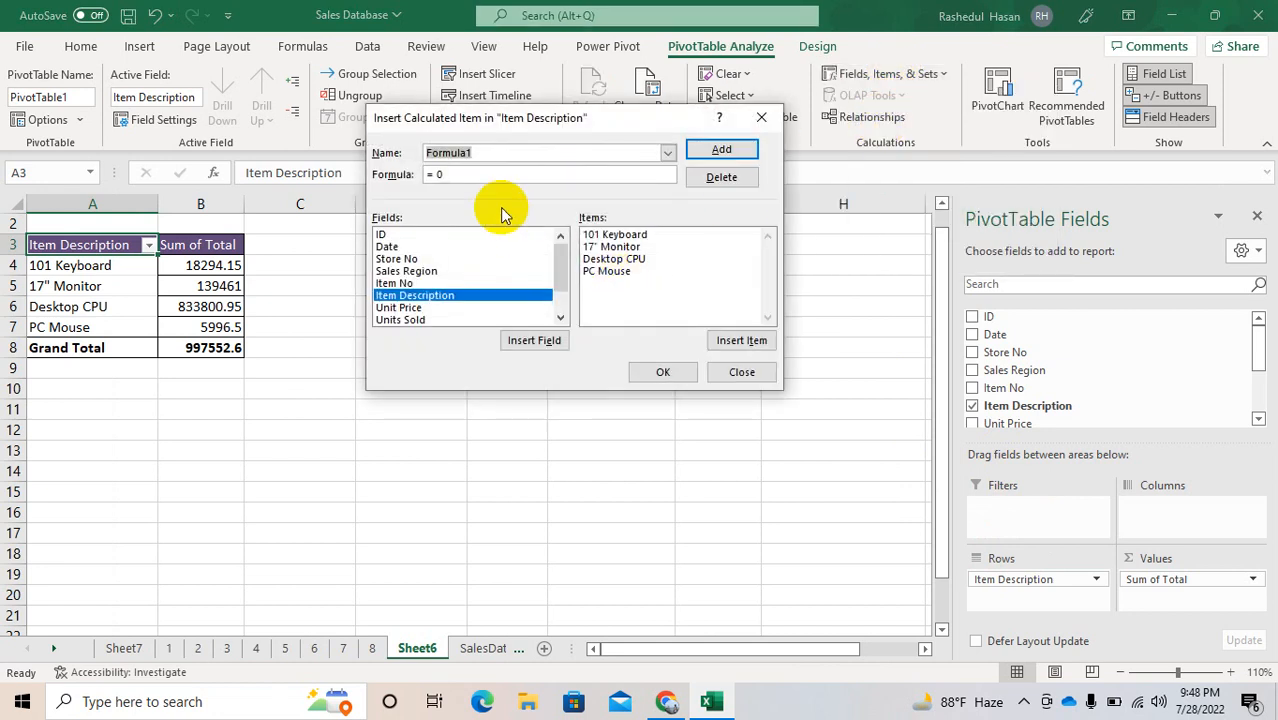
key("BackSpace")
type("Core")
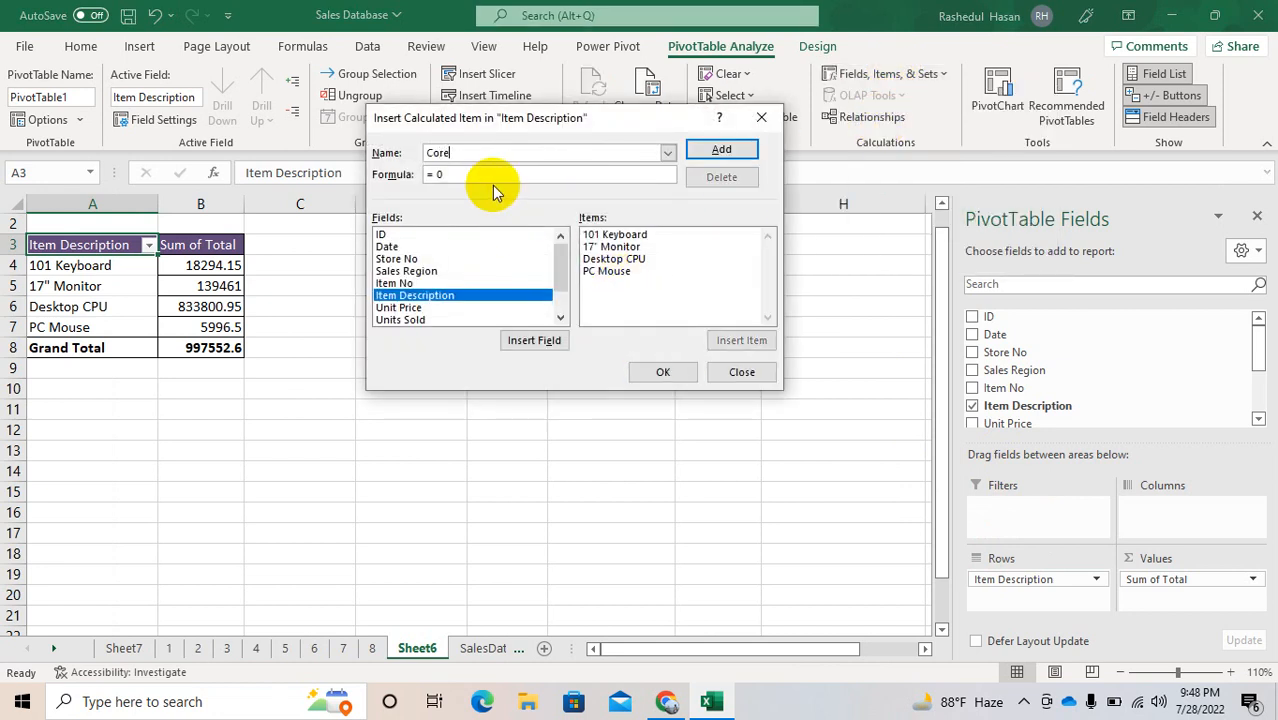
type(" PC")
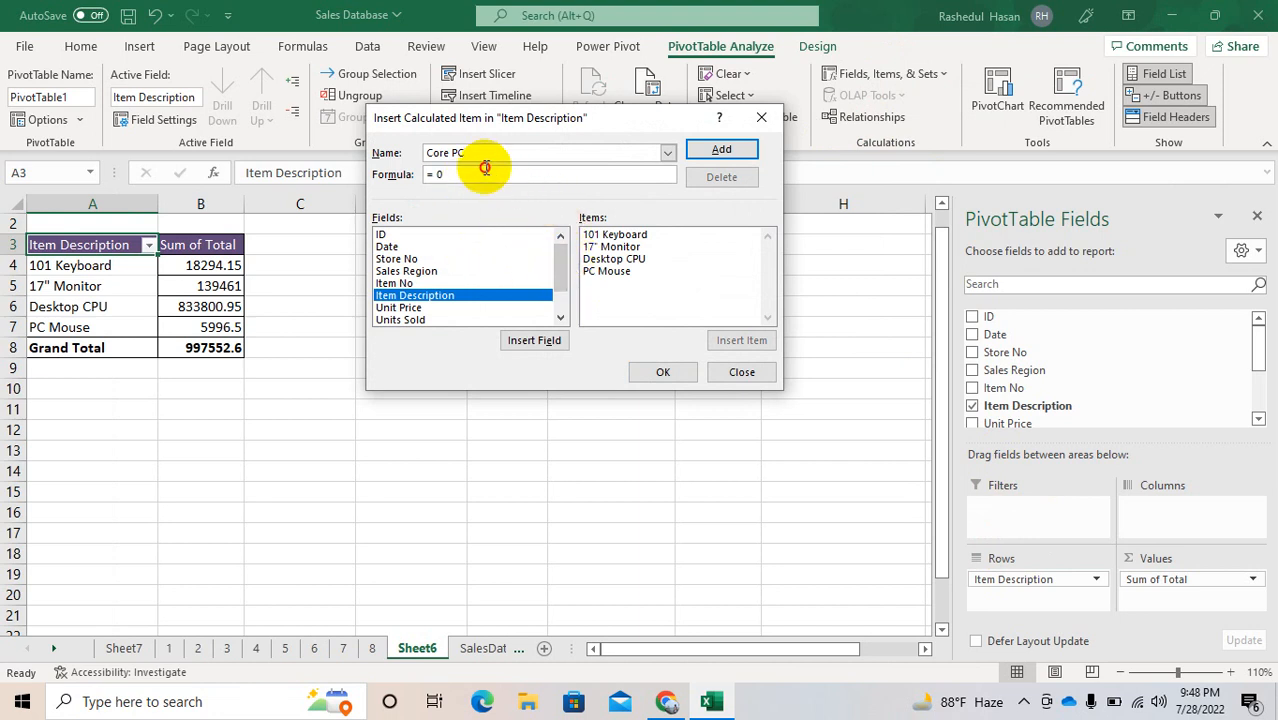
Step: Define the Core PC formula as = '17" Monitor'+ 'Desktop CPU', add the item and check its total cell
left_click(476, 174)
key("BackSpace")
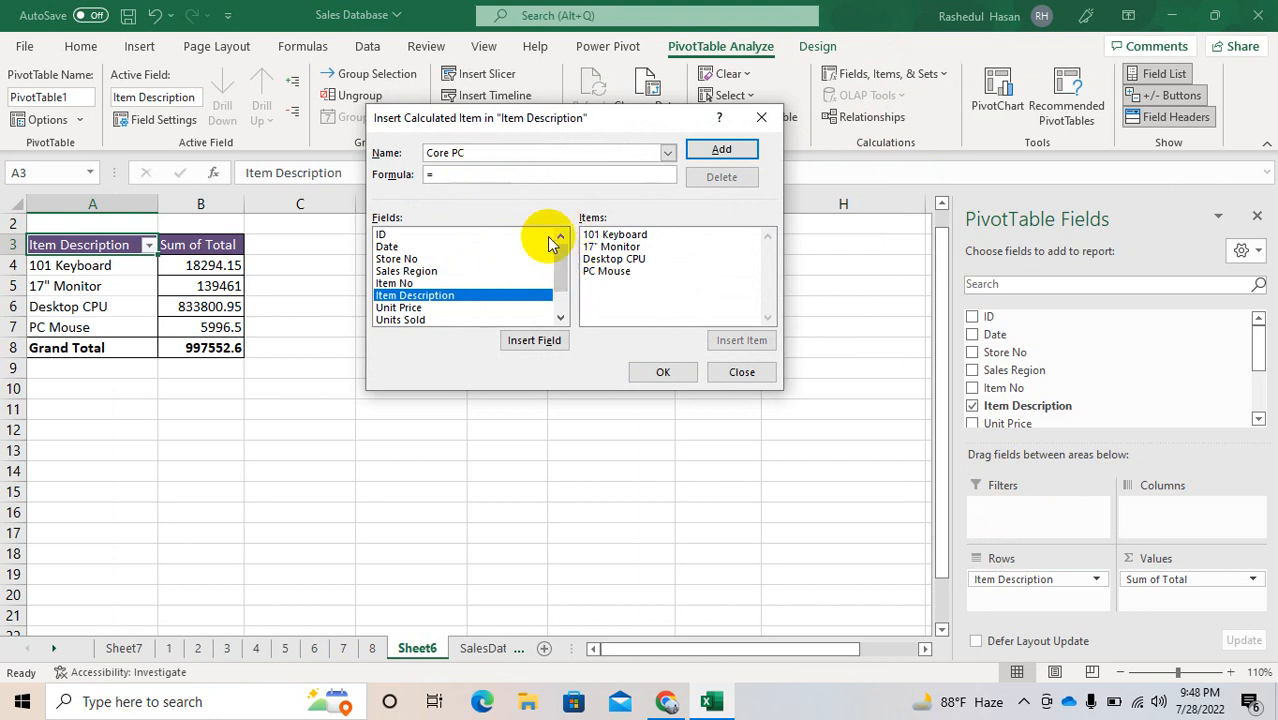
double_click(612, 247)
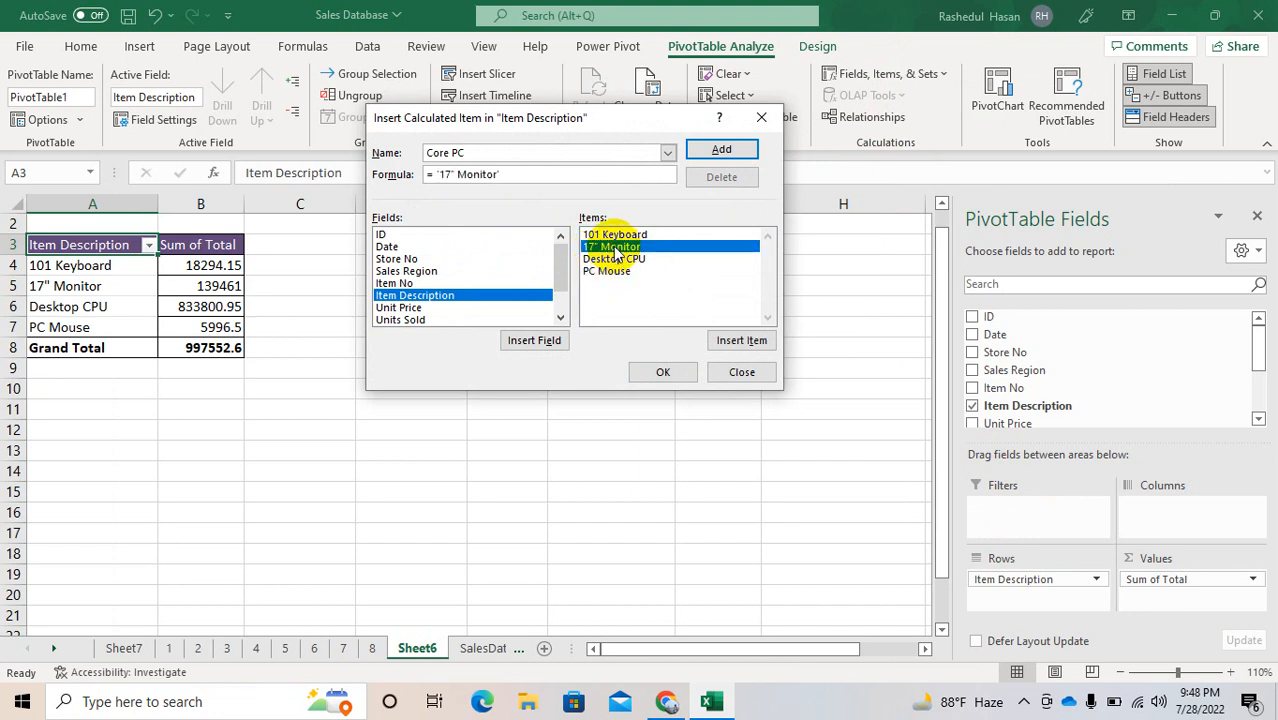
type("+")
double_click(618, 260)
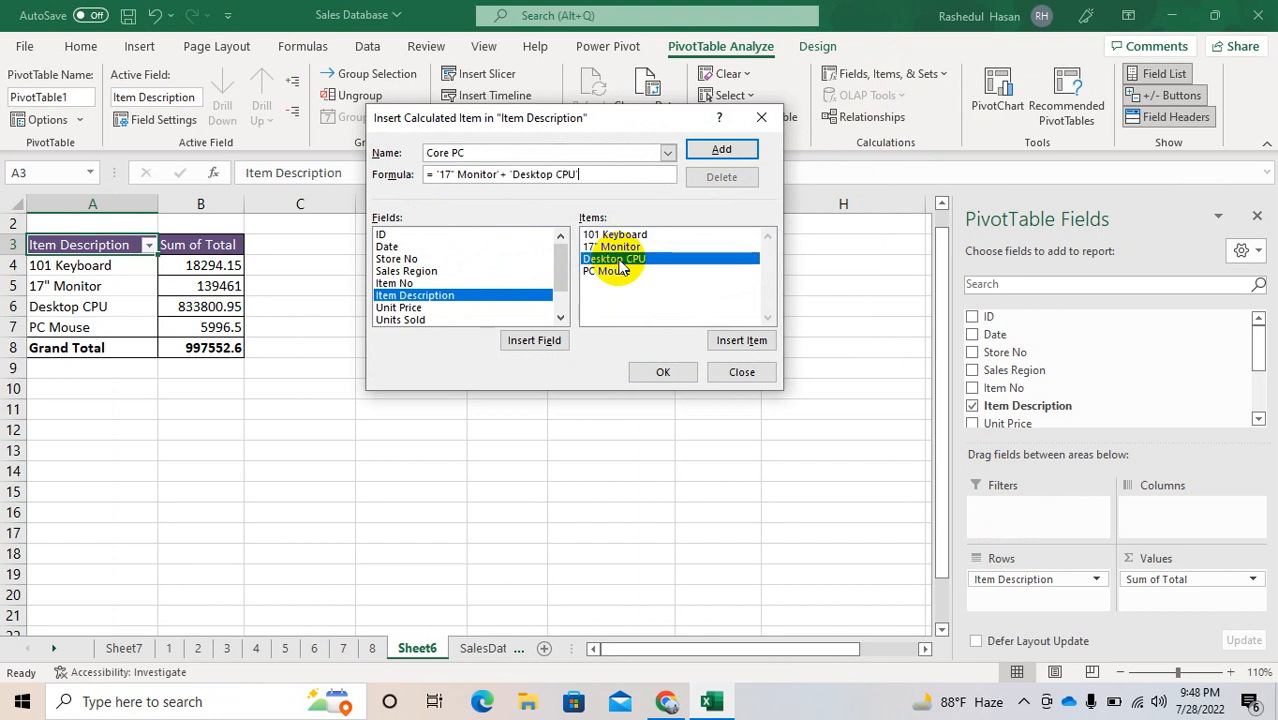
left_click(720, 149)
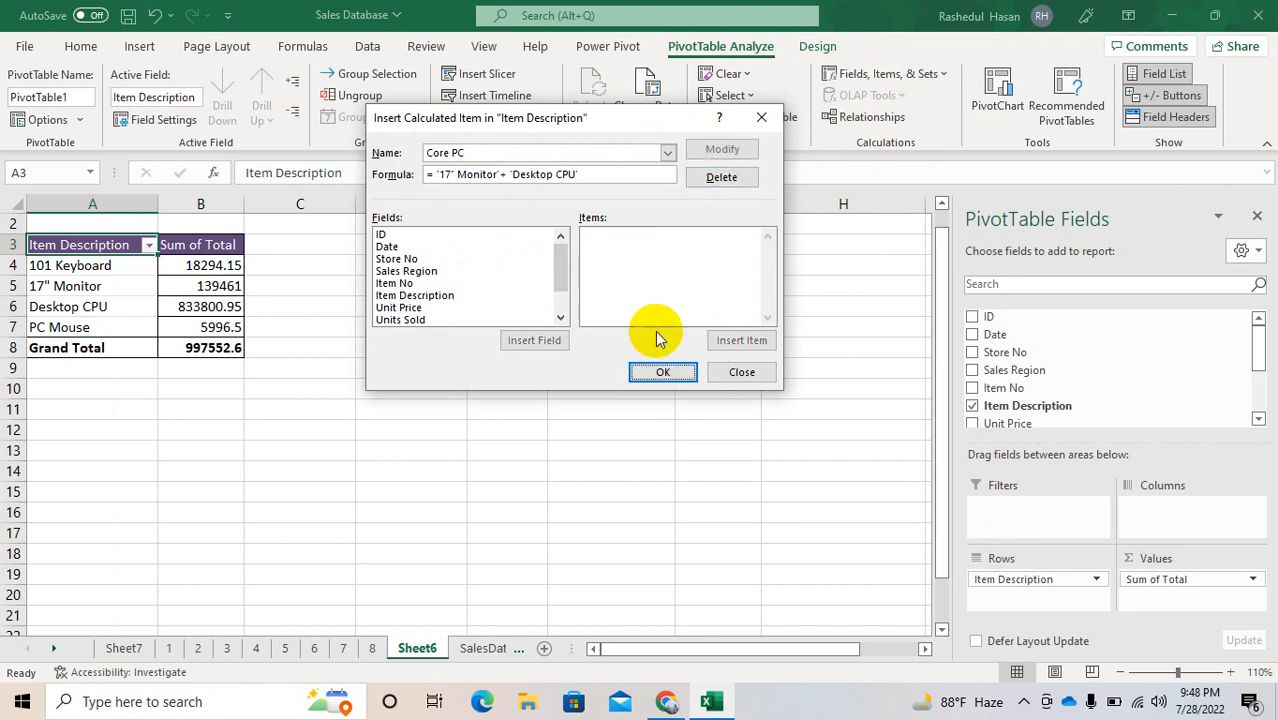
left_click(662, 372)
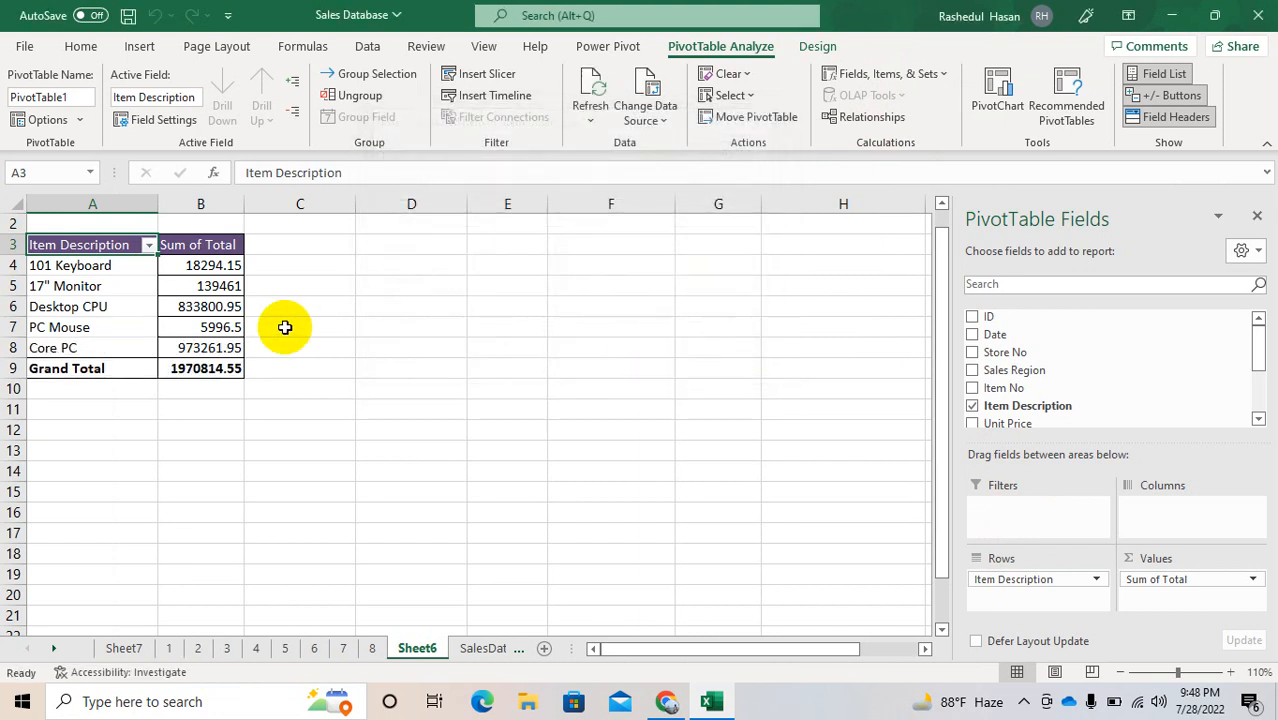
left_click(186, 349)
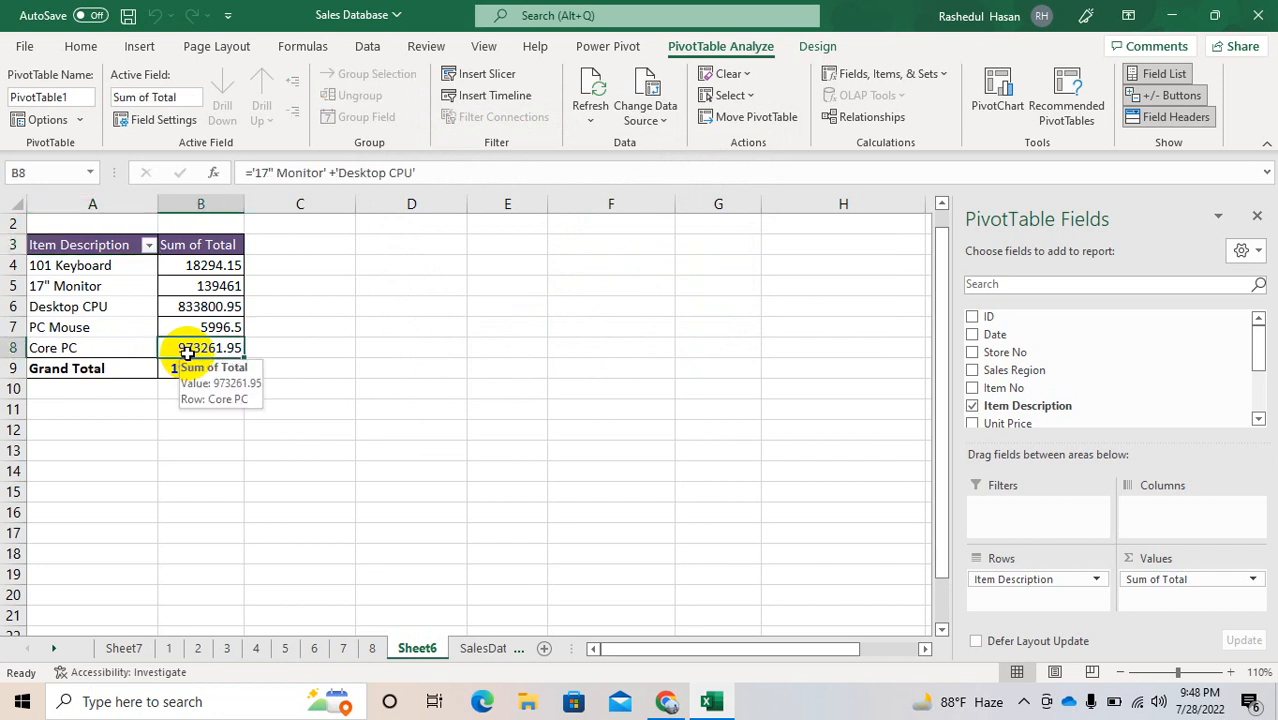
Step: Group the 101 Keyboard and 17" Monitor items in the PivotTable, and undo the grouping
left_click_drag(63, 268, 63, 286)
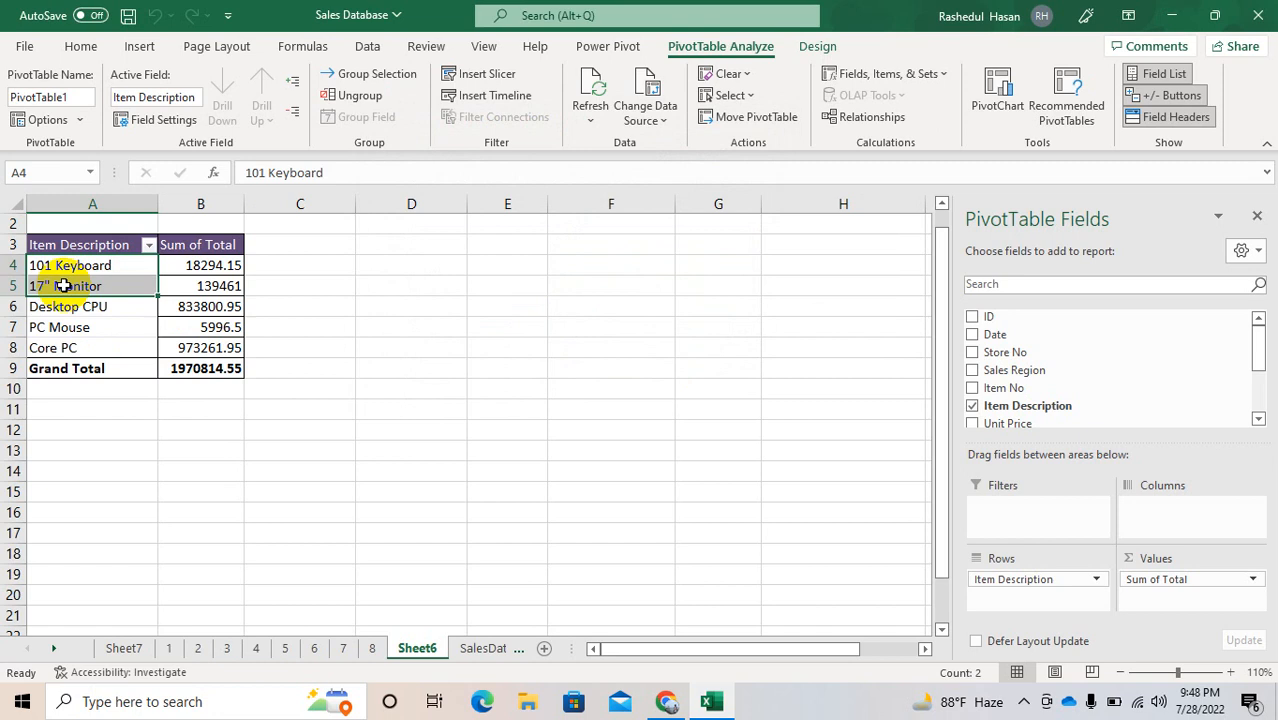
left_click(373, 79)
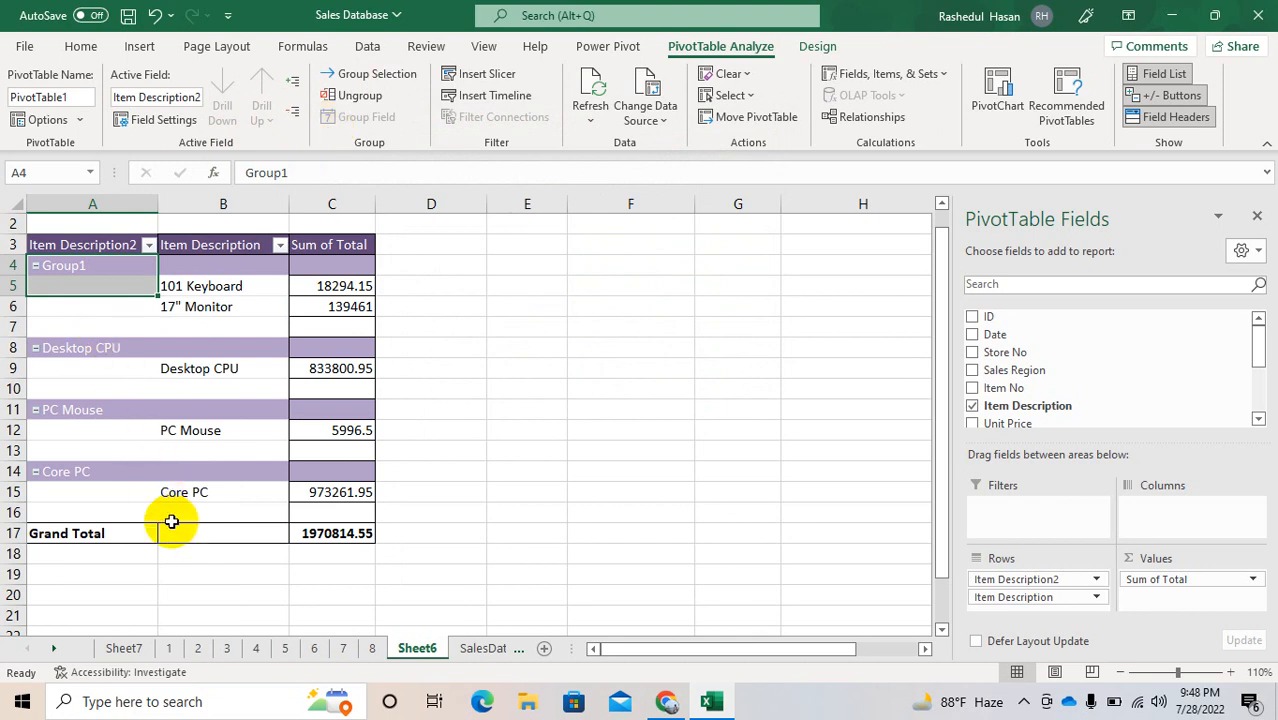
key("ctrl+z")
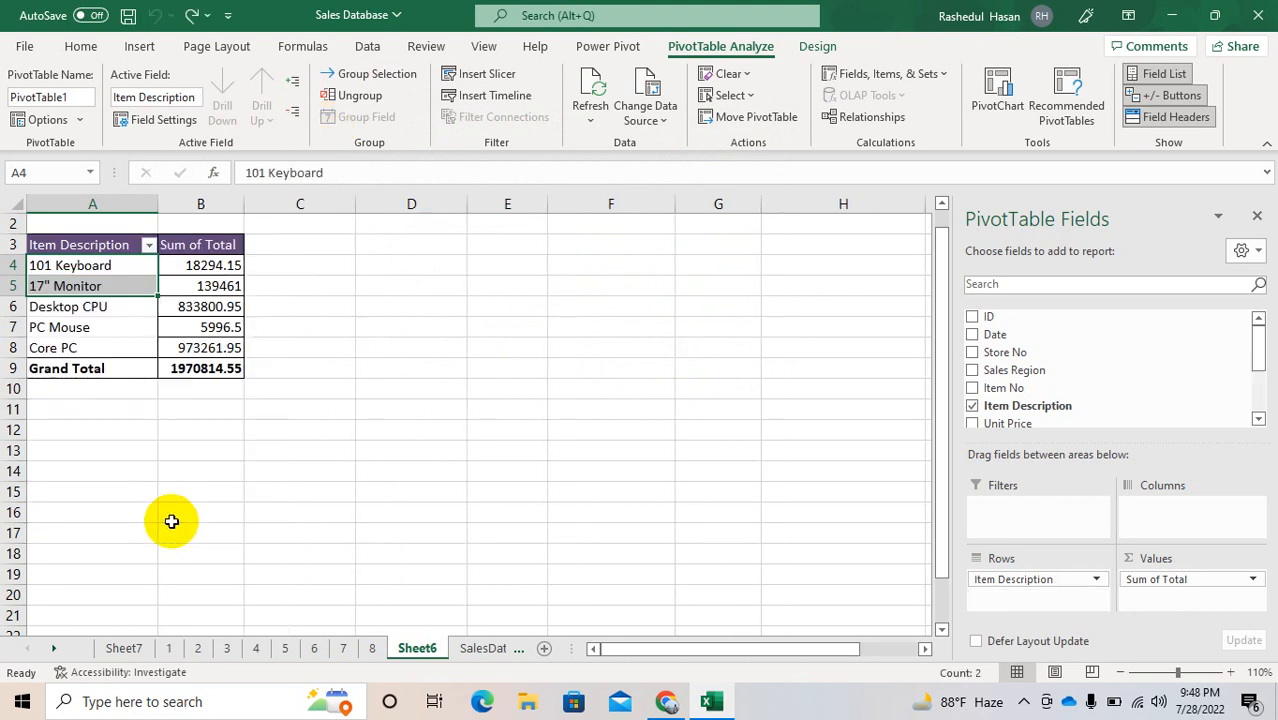
left_click(481, 474)
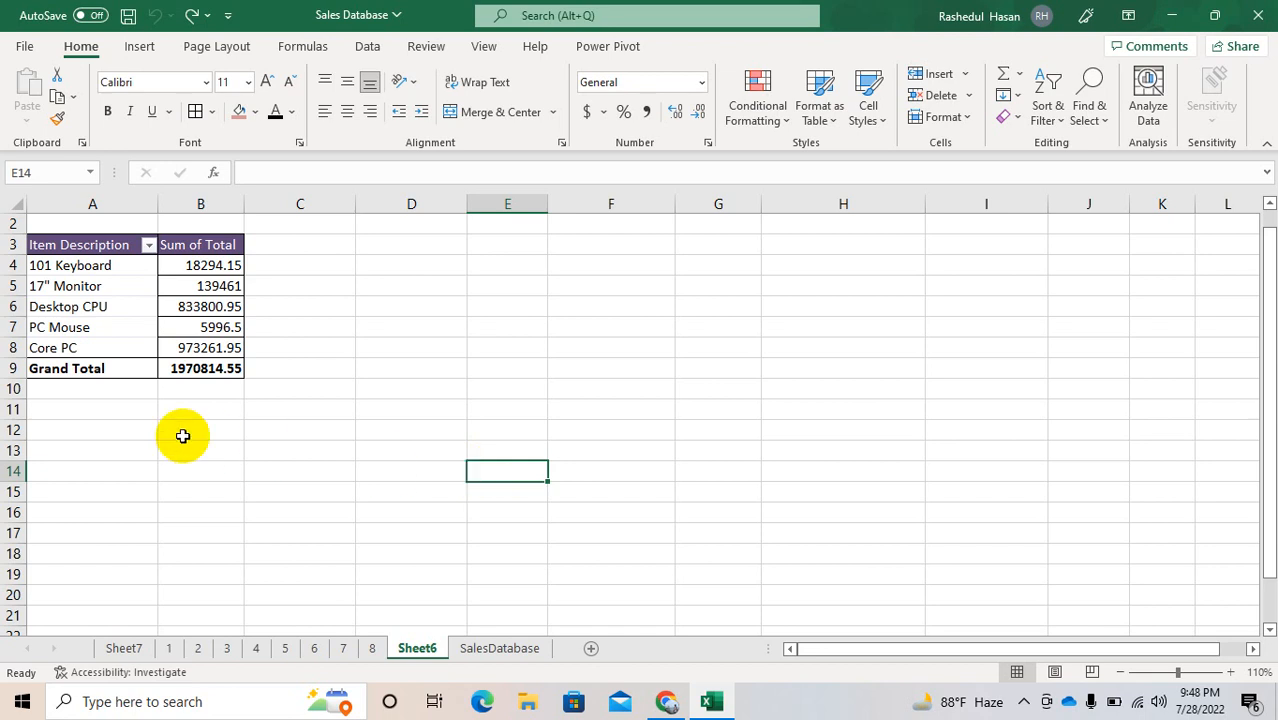
Step: Insert a Clustered Column PivotChart based on the Item Description PivotTable
left_click(78, 328)
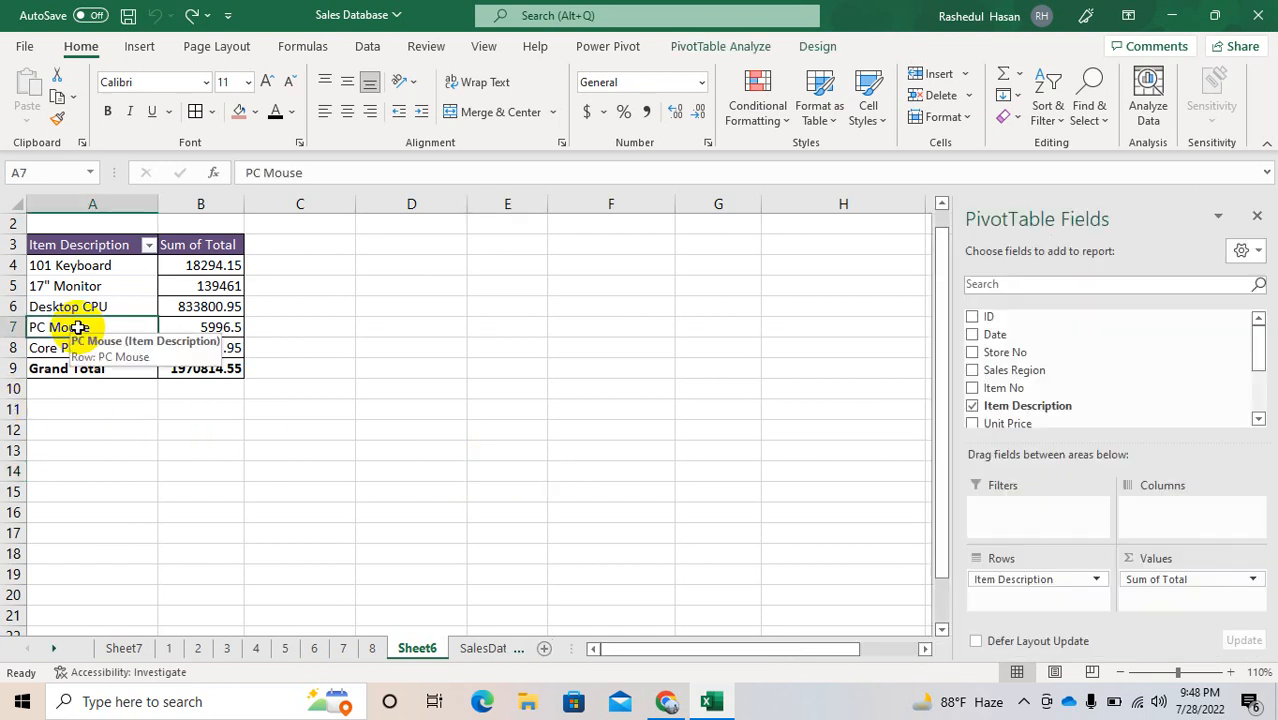
left_click(707, 50)
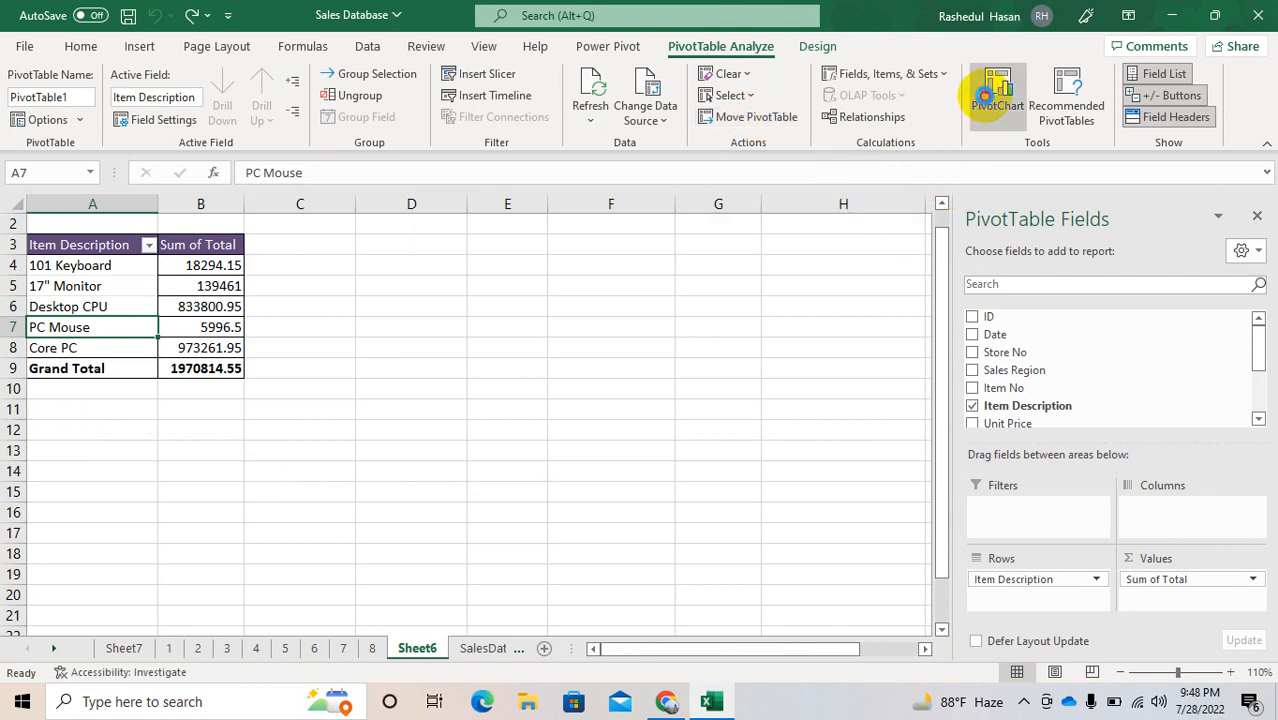
left_click(987, 103)
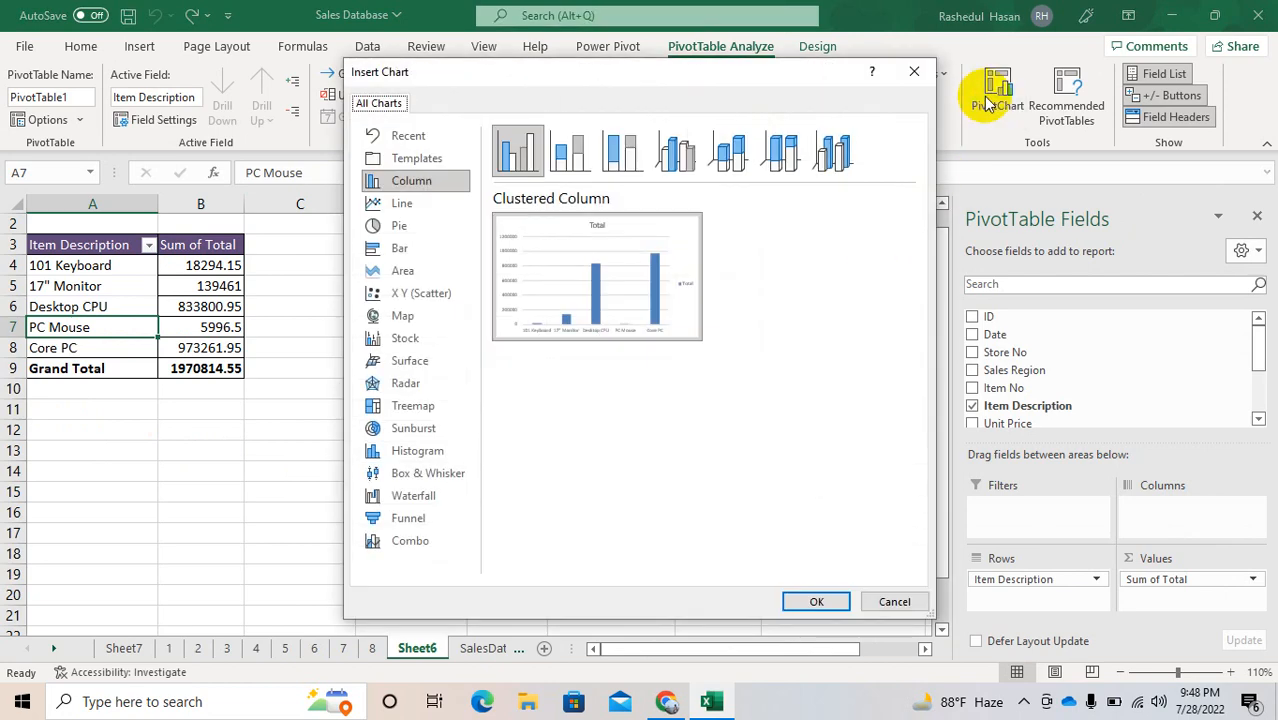
double_click(576, 268)
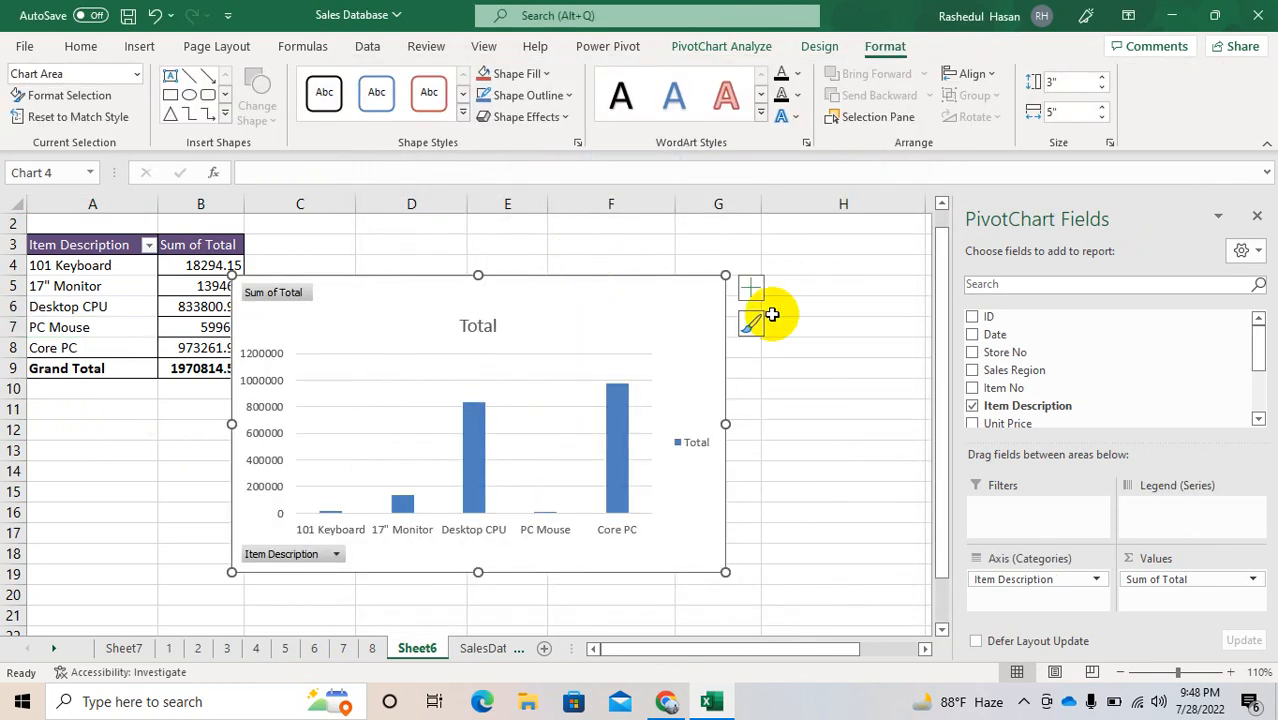
Step: Close the PivotChart field list and move the chart beside the PivotTable so it no longer covers the values
left_click(1257, 216)
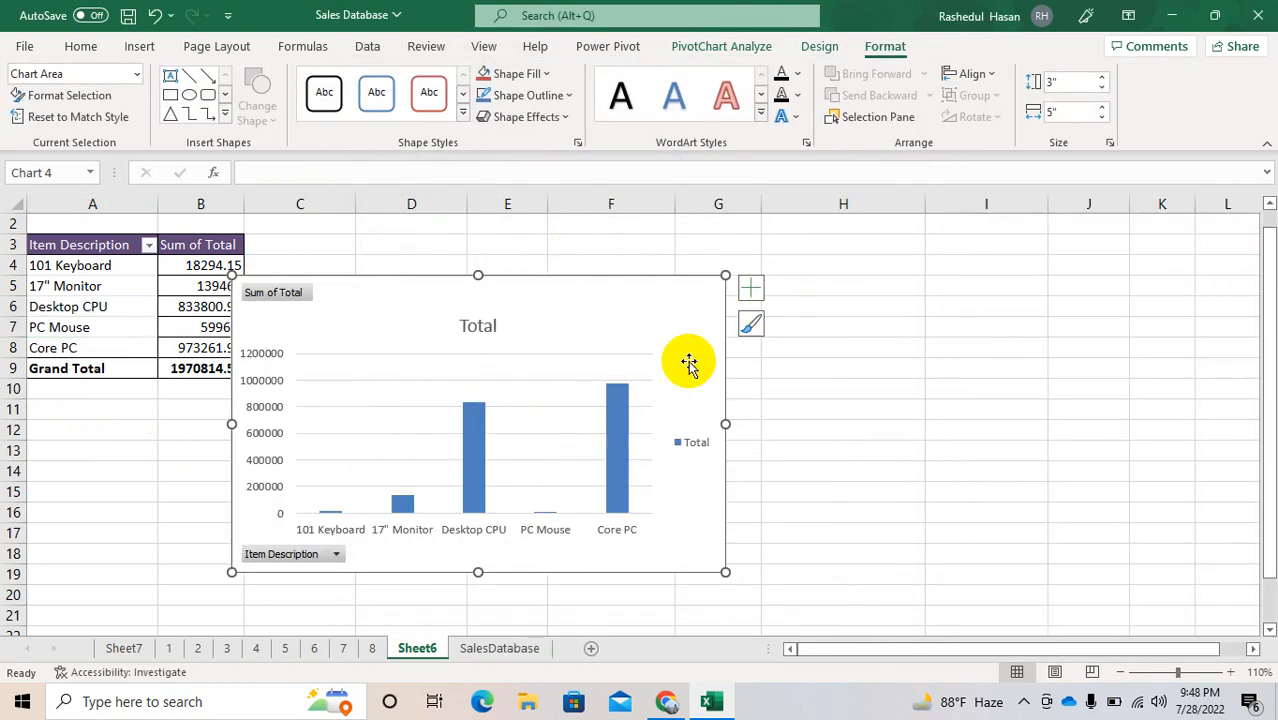
left_click_drag(599, 334, 701, 249)
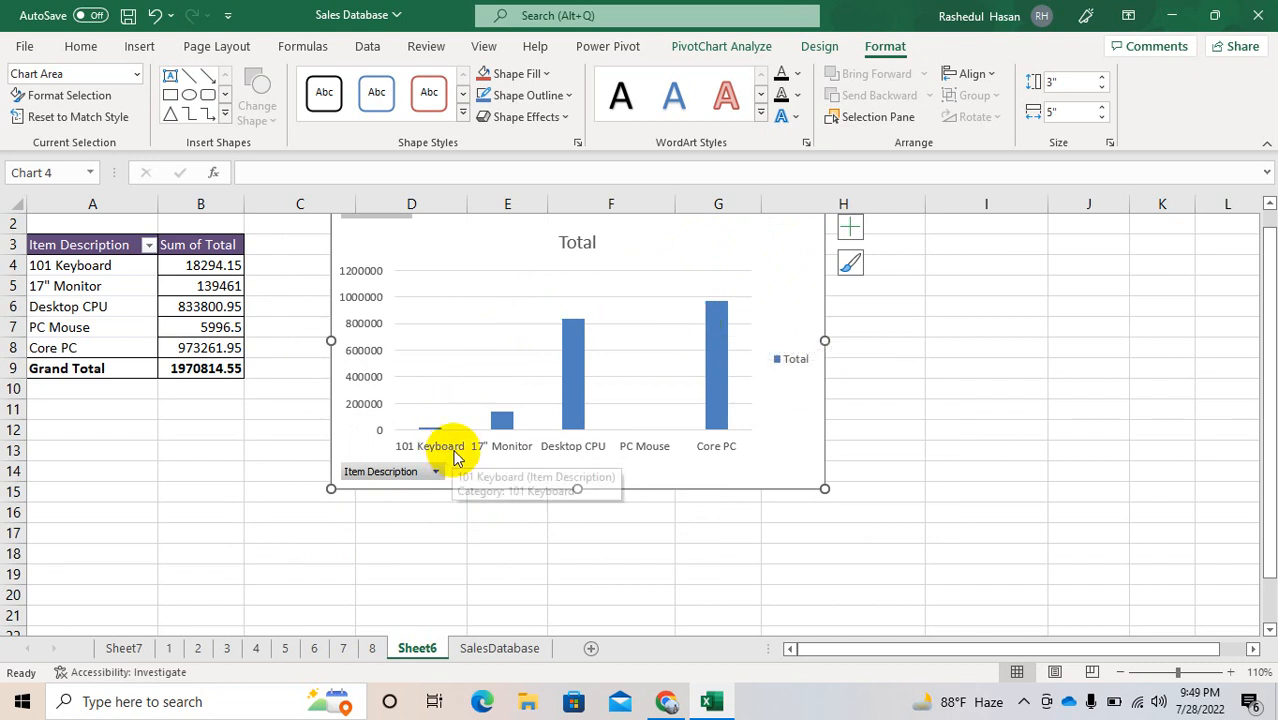
mouse_move(510, 423)
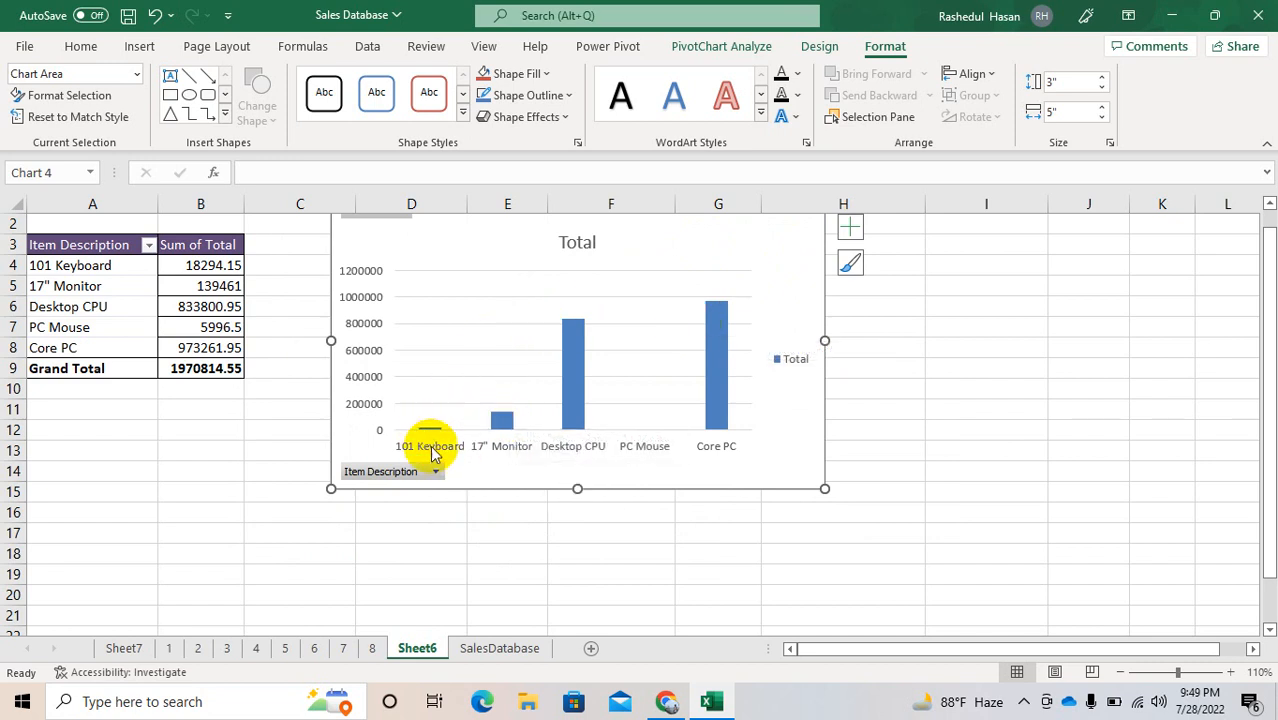
left_click(463, 352)
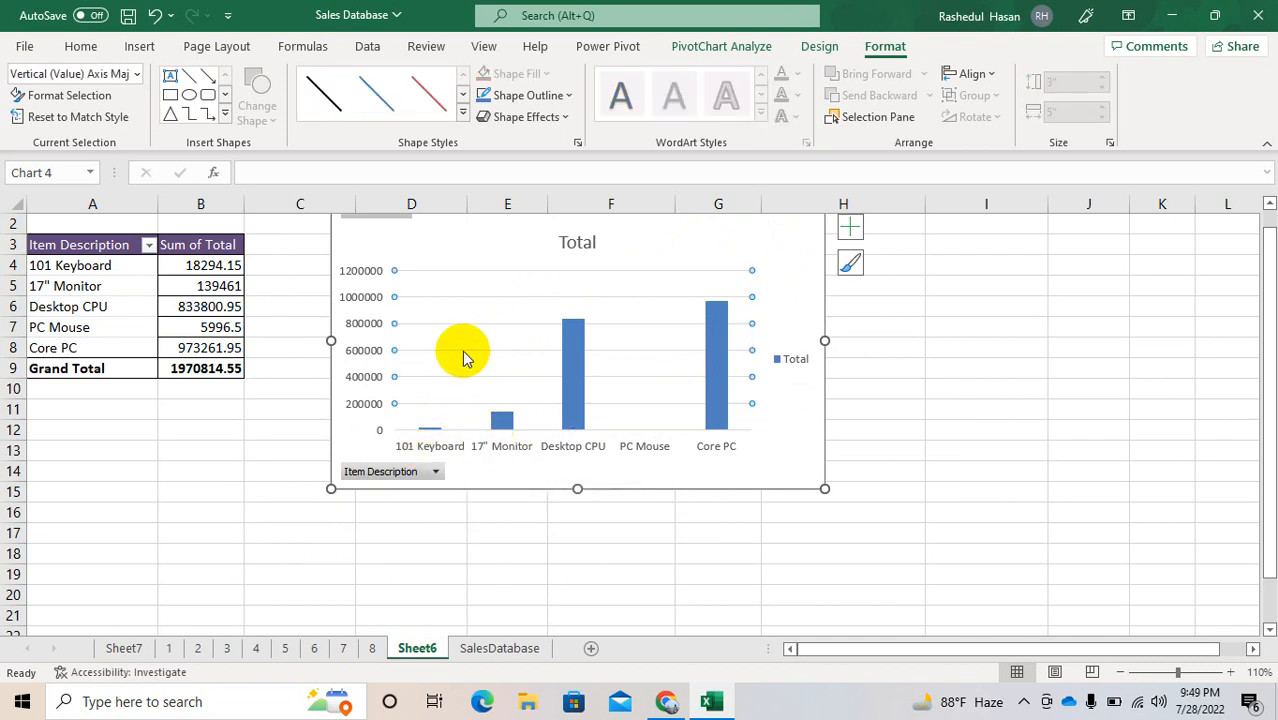
Step: Remove the major gridlines and the vertical value axis from the PivotChart
key("Escape")
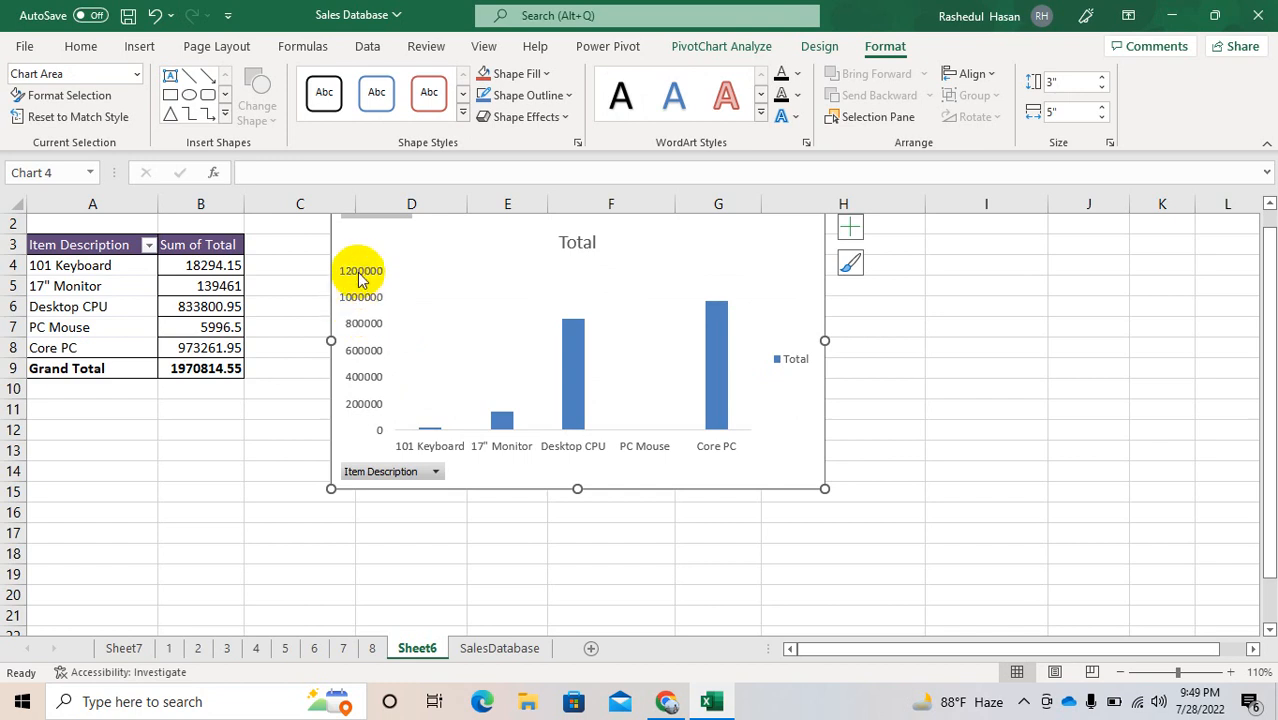
left_click(361, 312)
key("Delete")
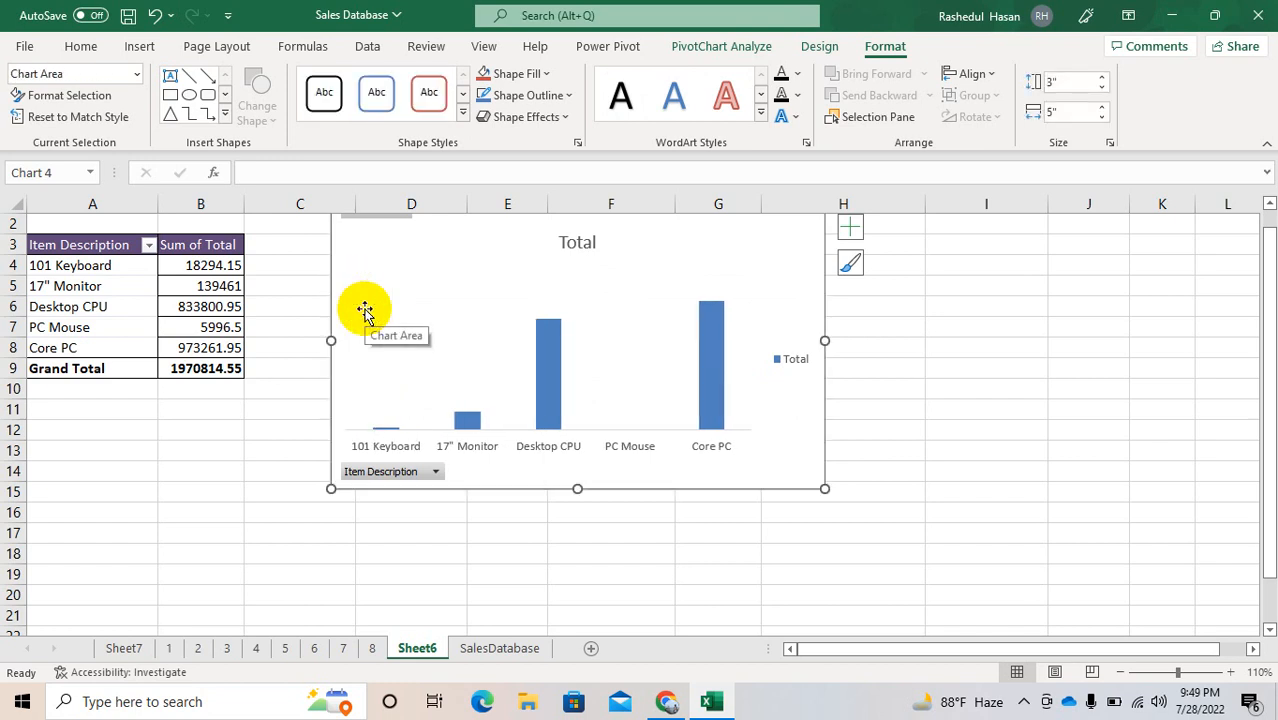
Step: Hide all field buttons on the PivotChart
left_click(365, 472)
right_click(365, 472)
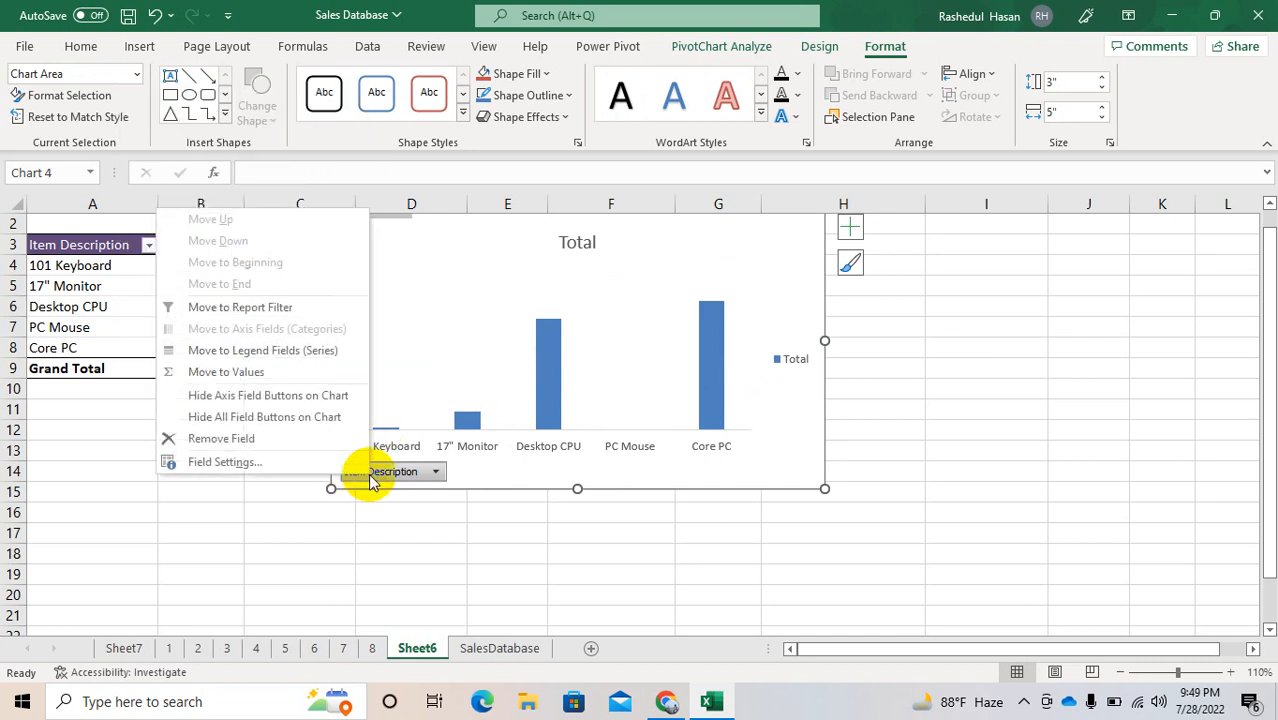
left_click(277, 426)
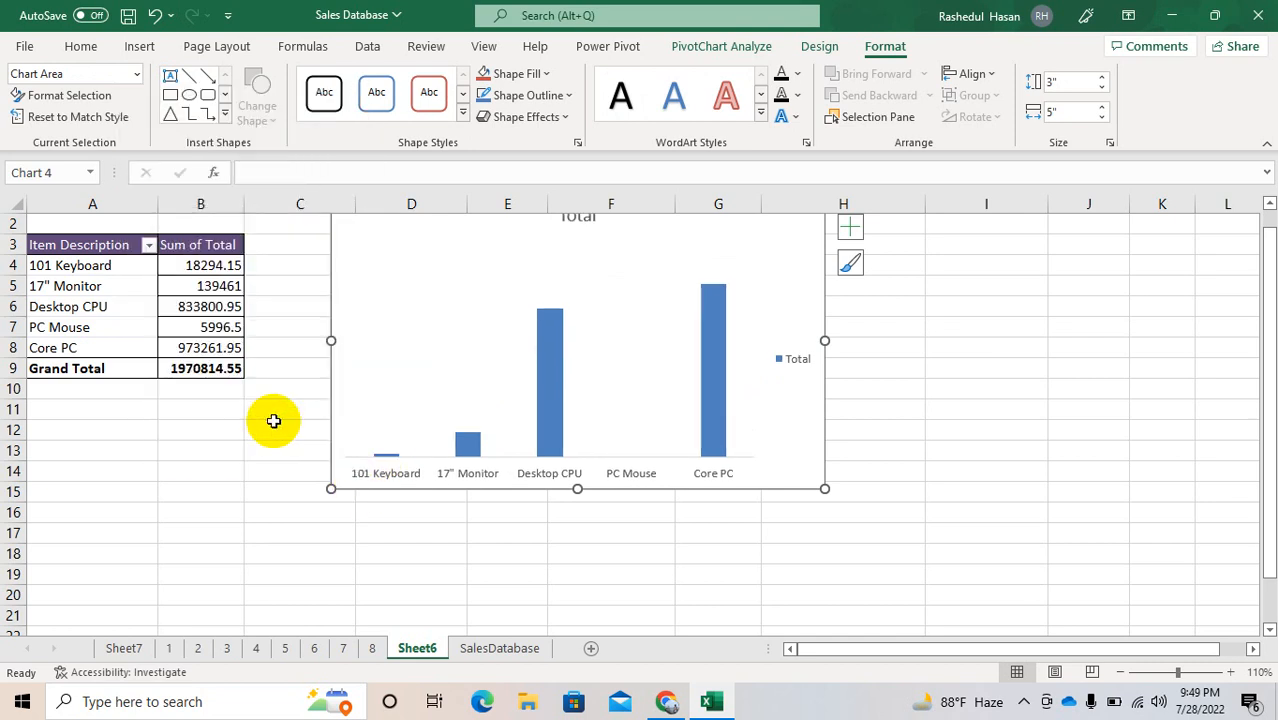
Step: Move the PivotChart down so its title is fully in view, and delete the chart legend
left_click_drag(763, 262, 759, 326)
left_click(784, 430)
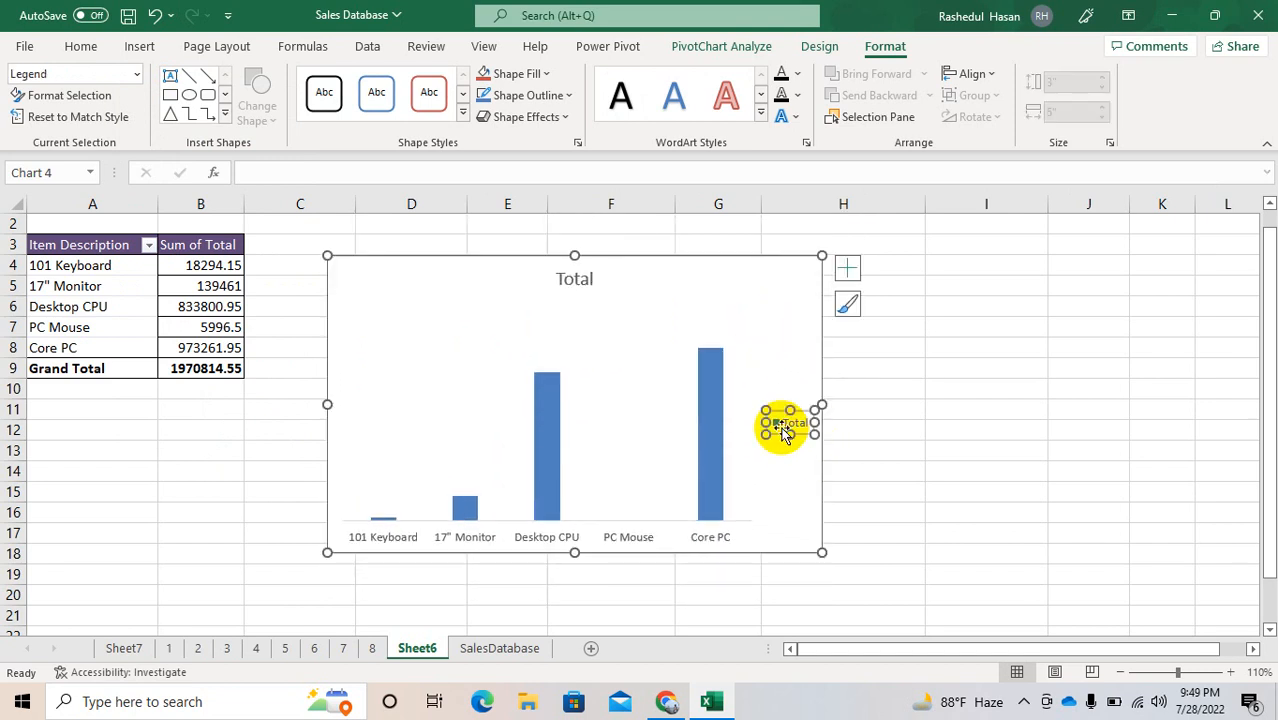
key("Delete")
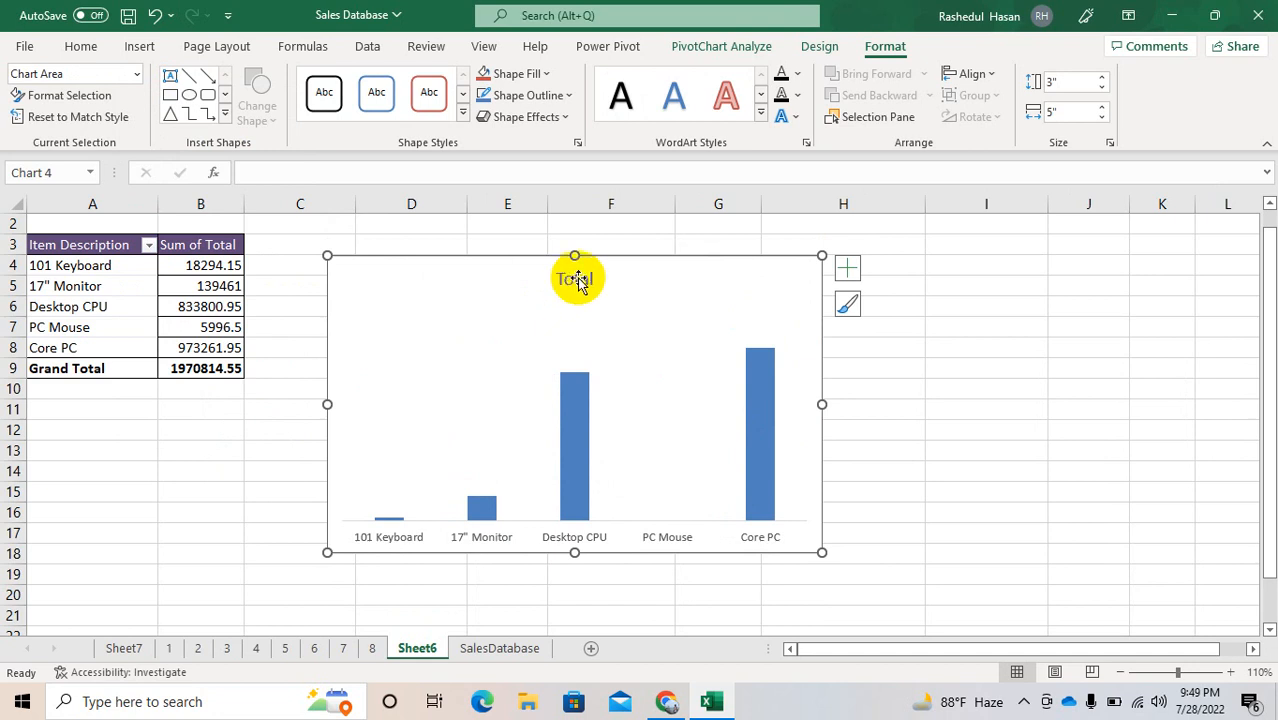
left_click(572, 279)
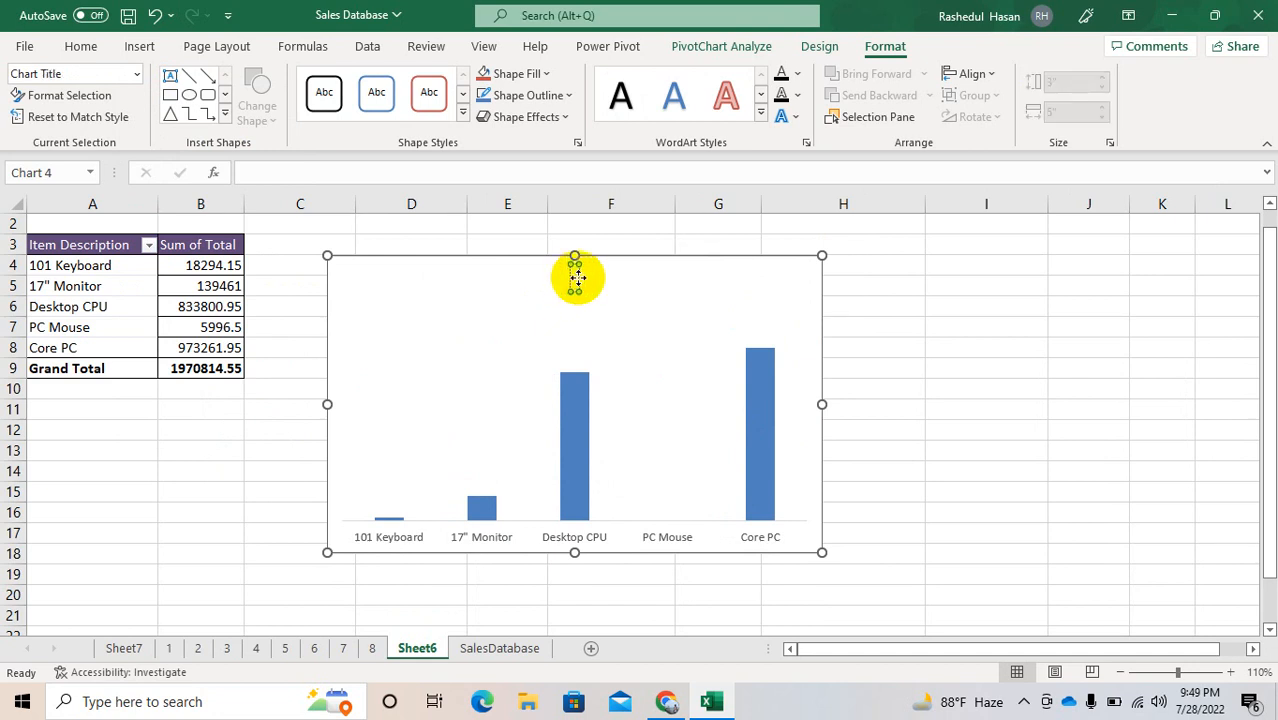
type("Sales")
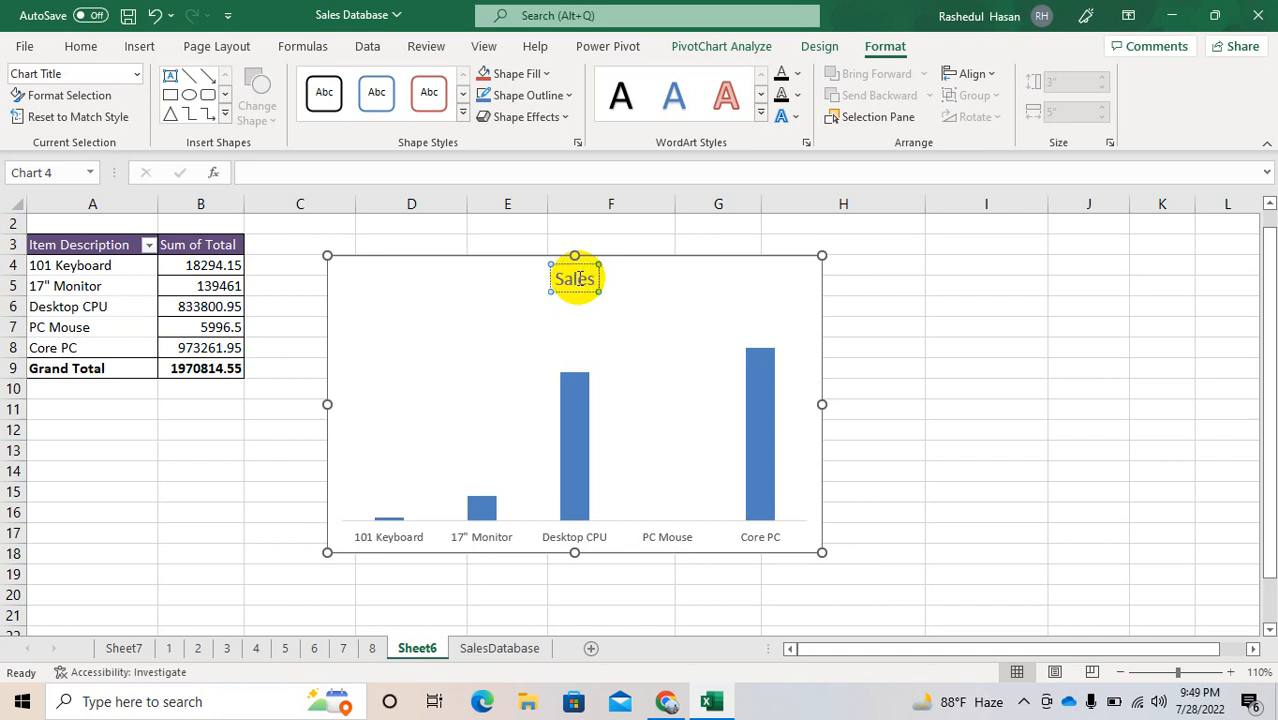
type(" by Produc")
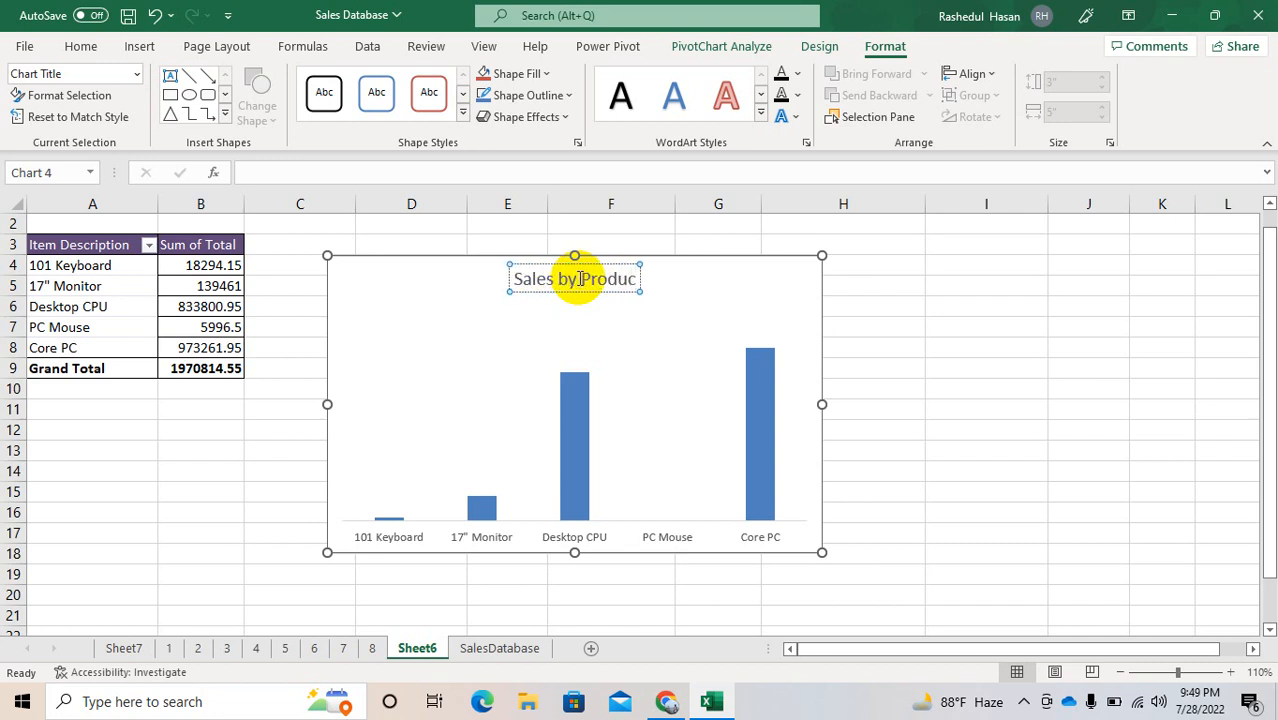
type("t W")
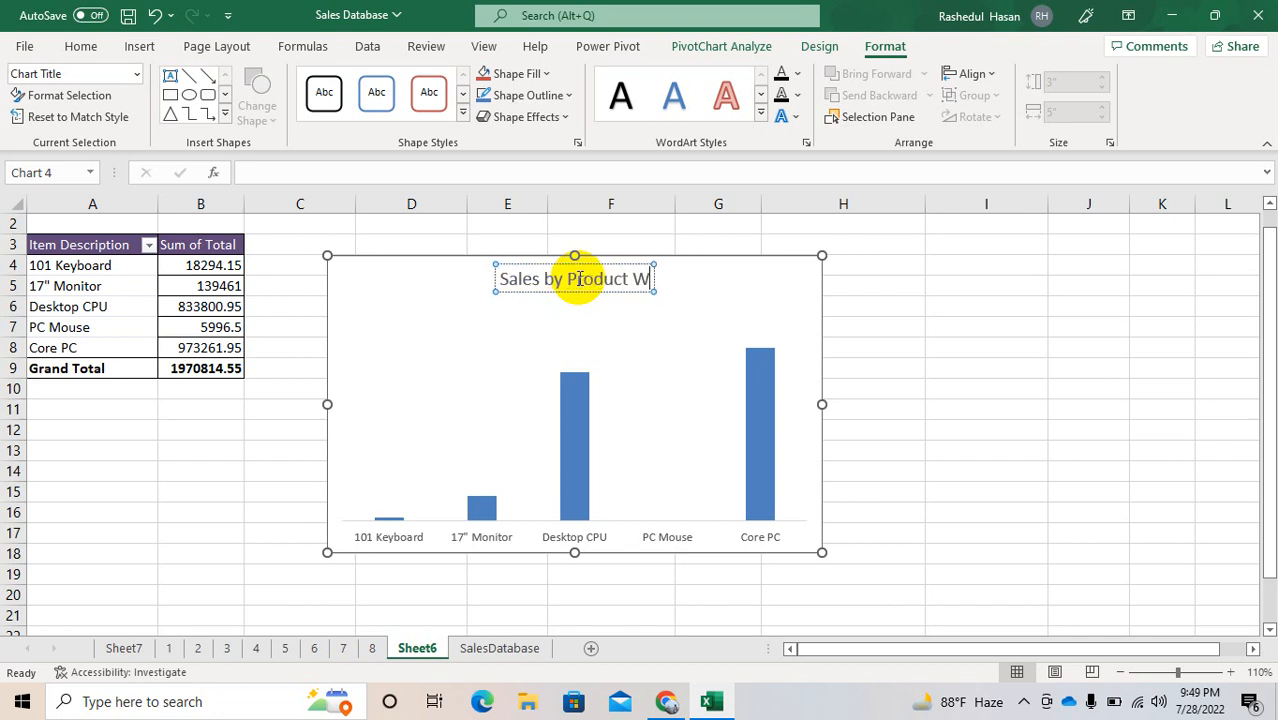
key("BackSpace")
key("BackSpace")
key("BackSpace")
key("BackSpace")
key("BackSpace")
key("BackSpace")
key("BackSpace")
key("BackSpace")
key("BackSpace")
key("BackSpace")
key("BackSpace")
key("BackSpace")
key("BackSpace")
key("BackSpace")
key("BackSpace")
key("BackSpace")
key("BackSpace")
key("BackSpace")
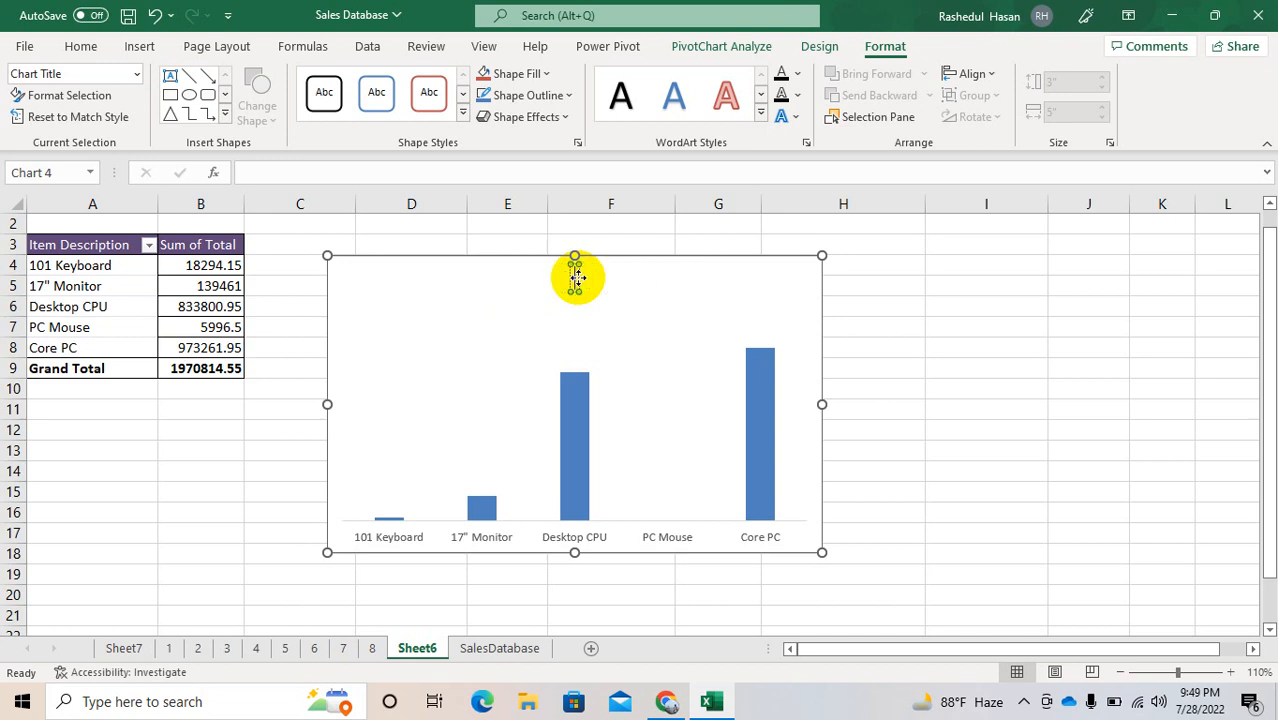
Step: Set the chart title to "Product wise Sales"
type("Product wise")
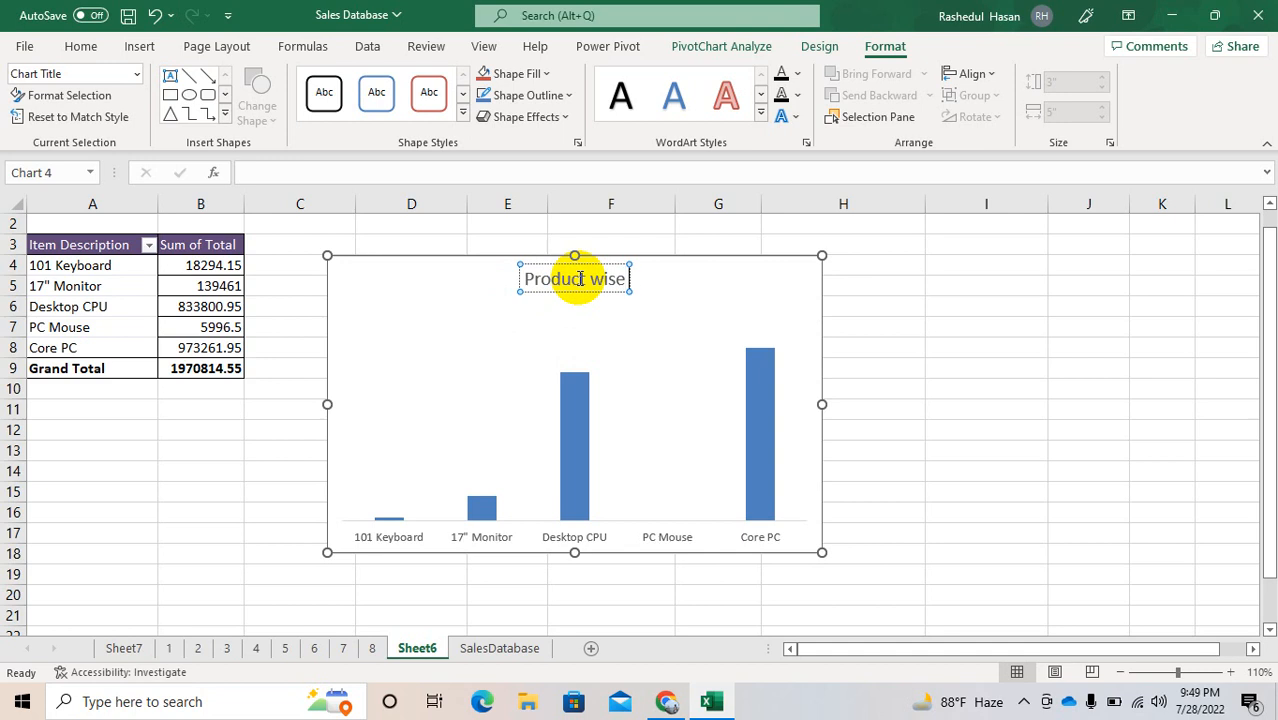
type(" Sales")
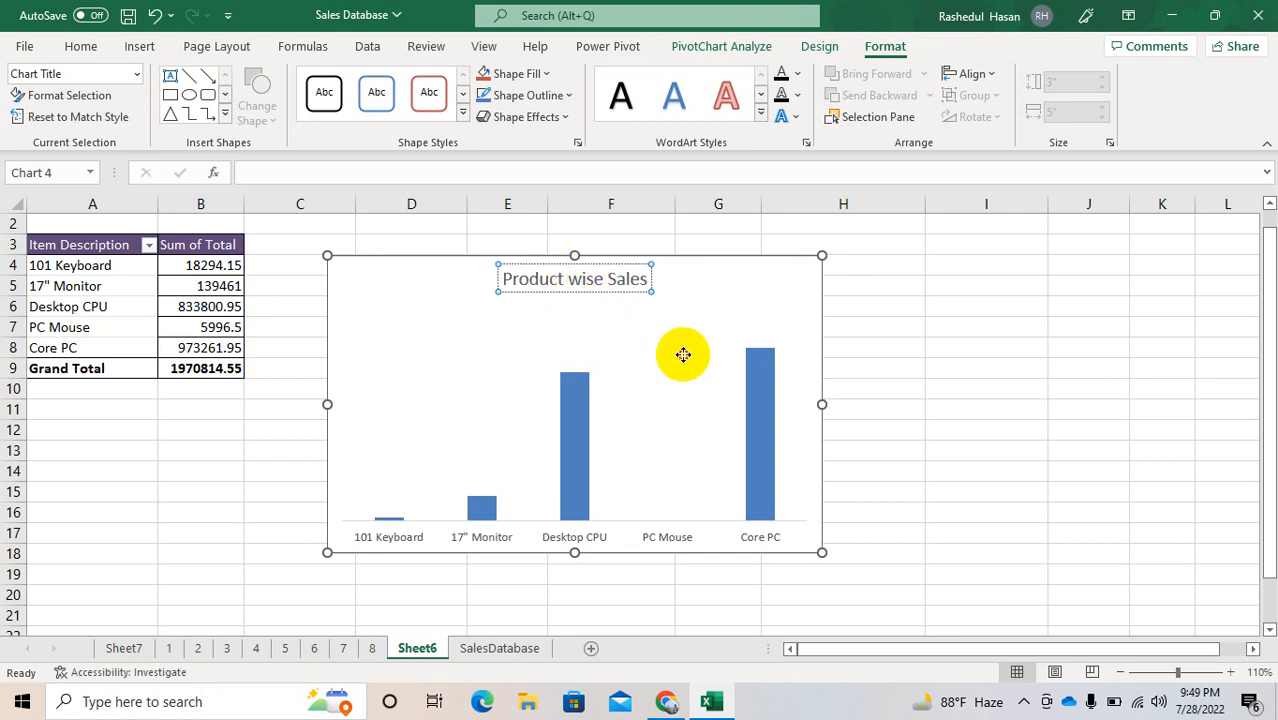
left_click(683, 355)
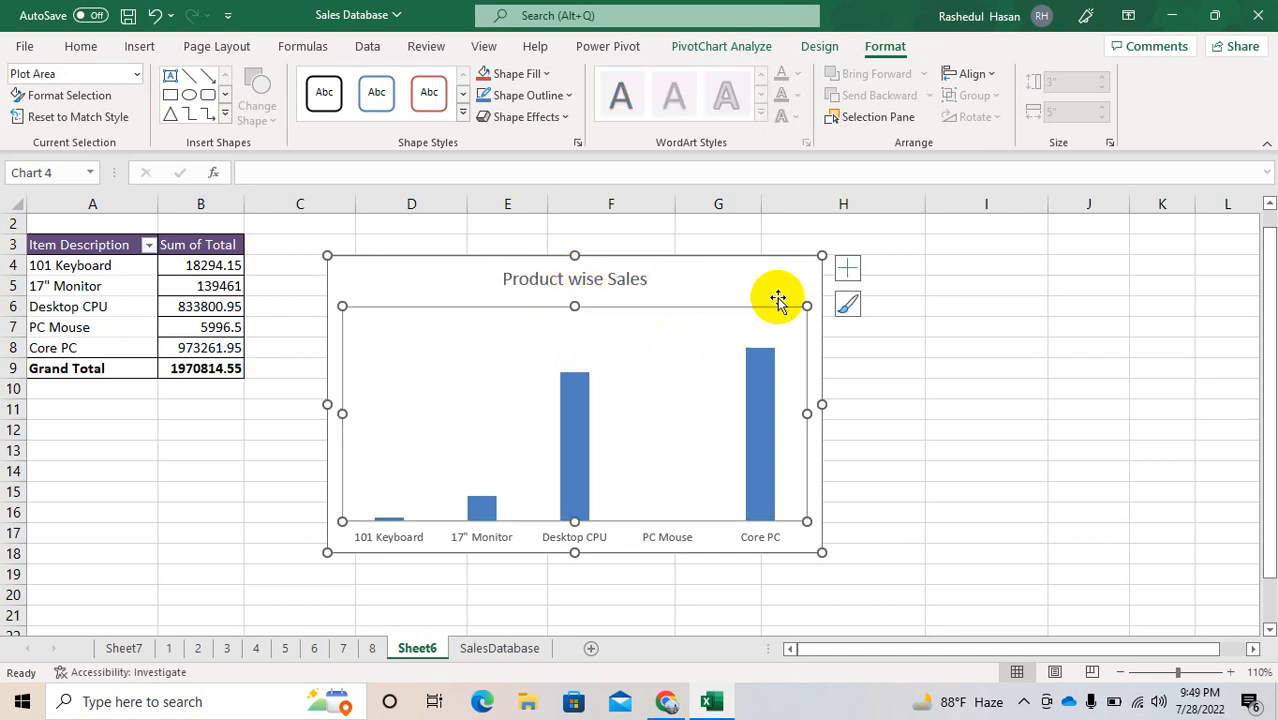
Step: Add data labels to the columns of the PivotChart
left_click(853, 270)
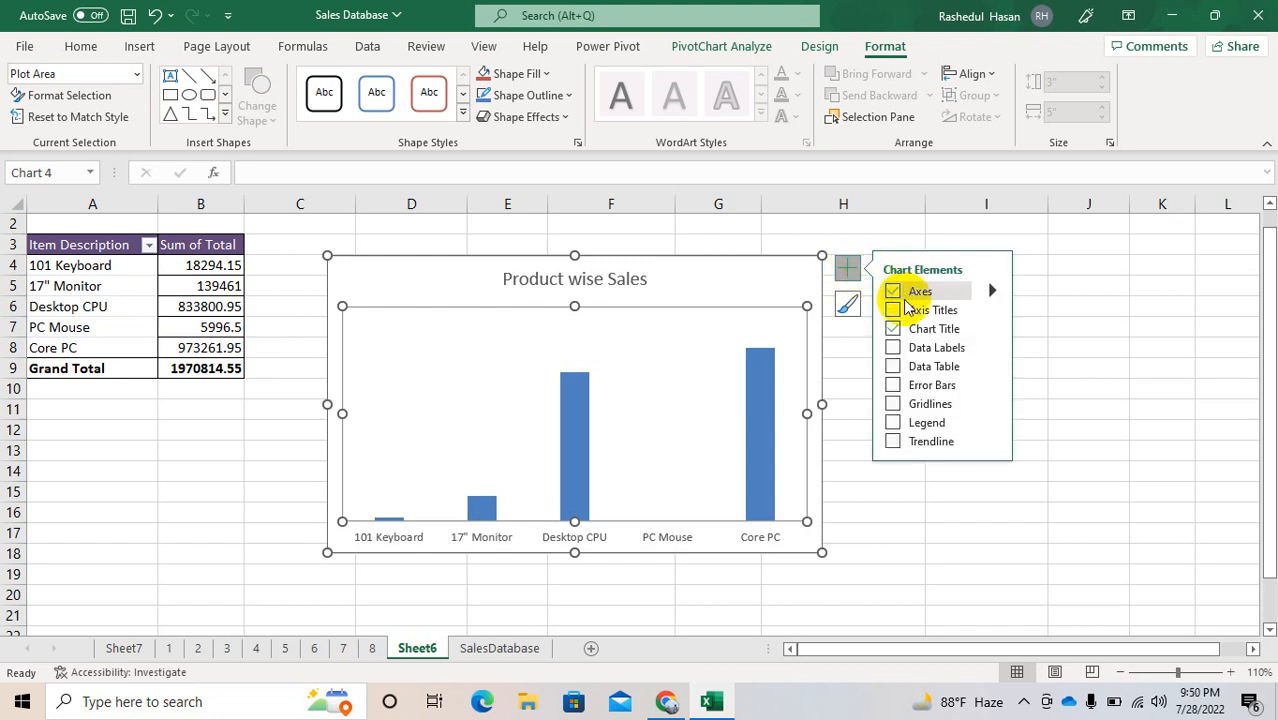
left_click(894, 348)
left_click(894, 348)
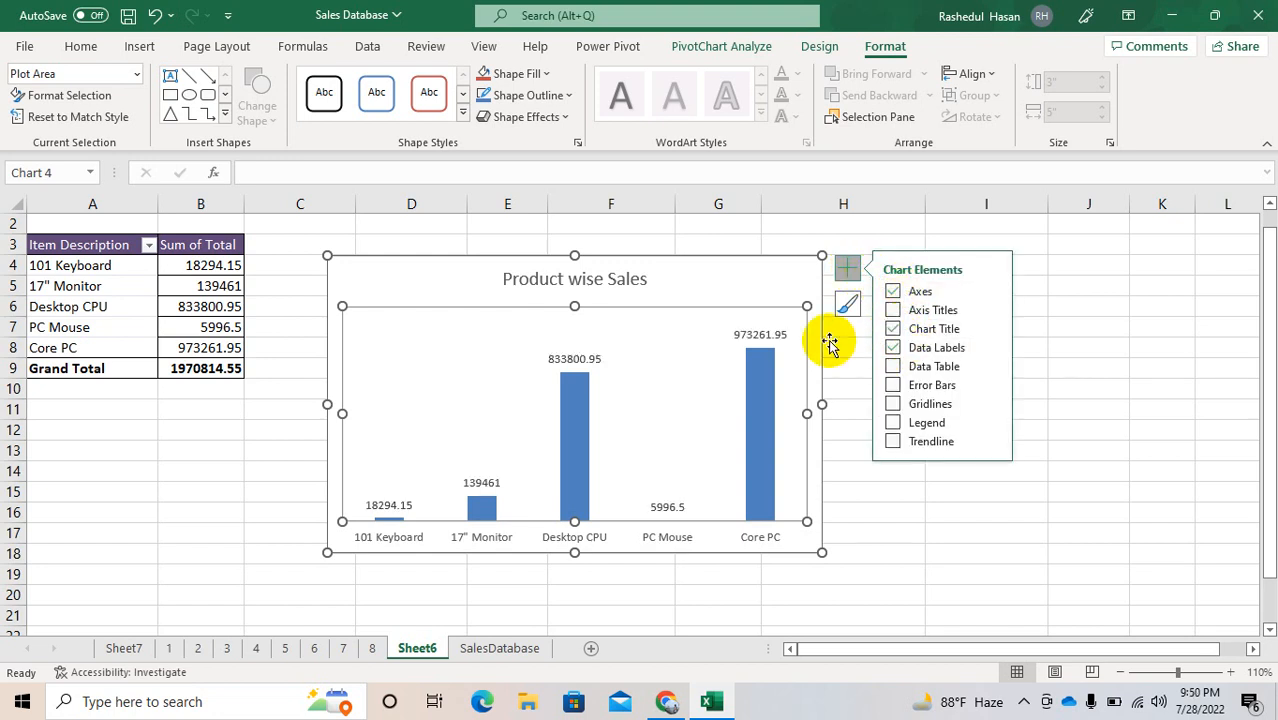
Step: Format the chart's data labels in bold with a font size of 12
left_click(742, 334)
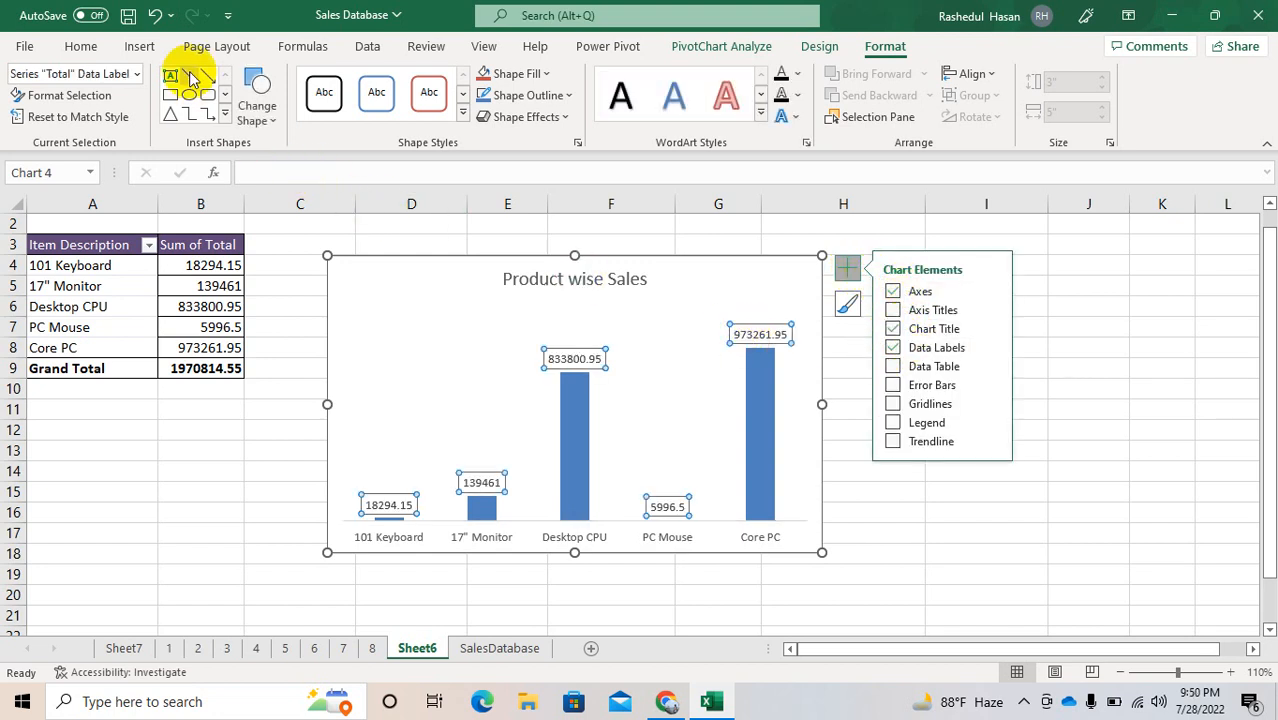
left_click(91, 44)
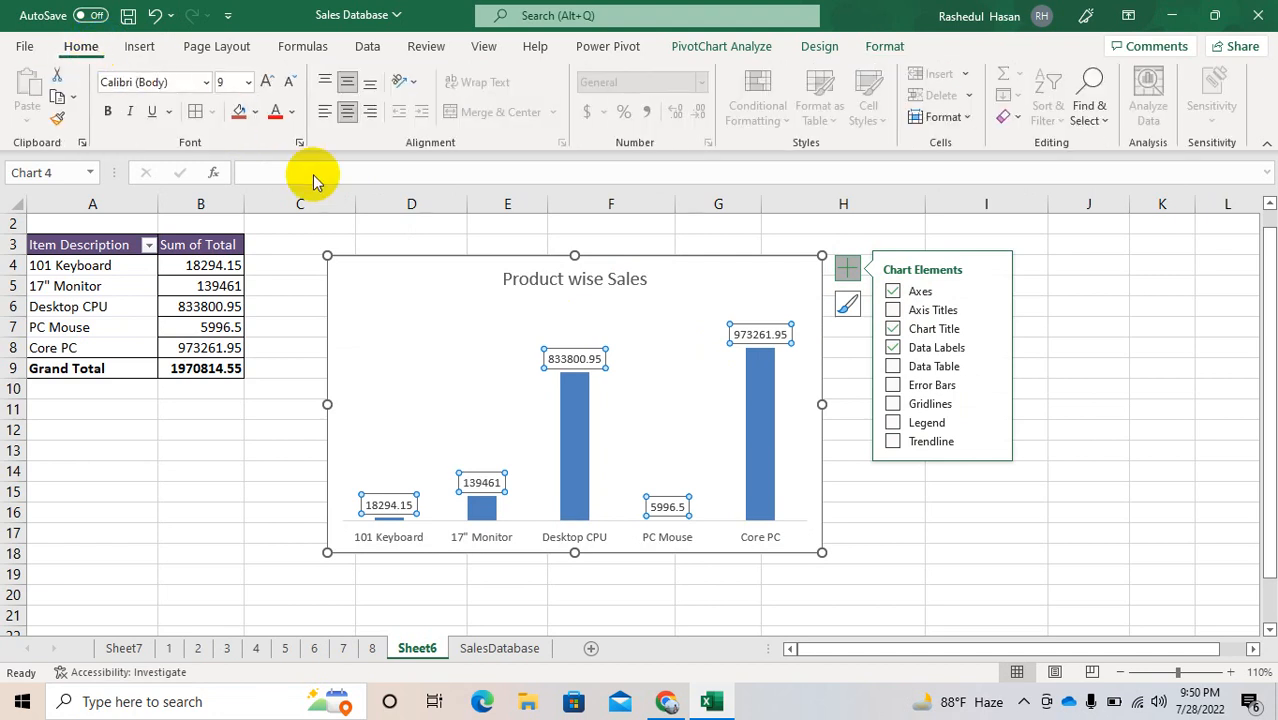
left_click(240, 81)
type("12")
key("Return")
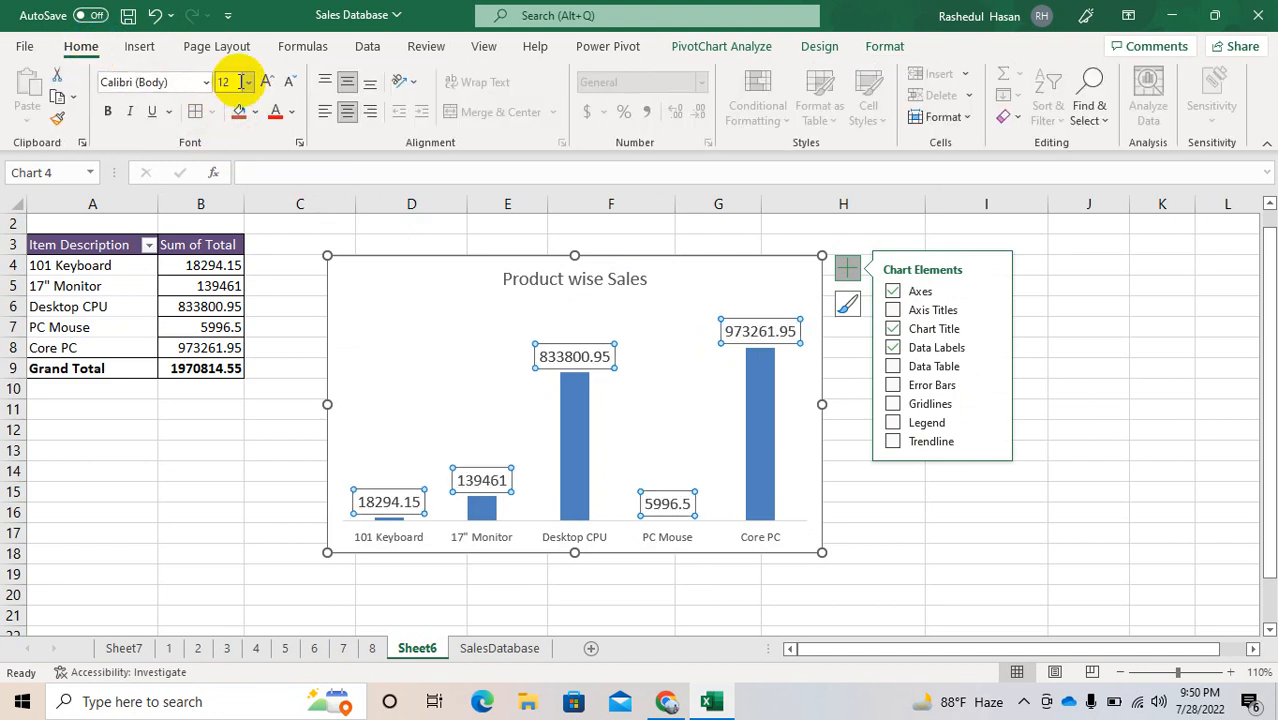
left_click(106, 113)
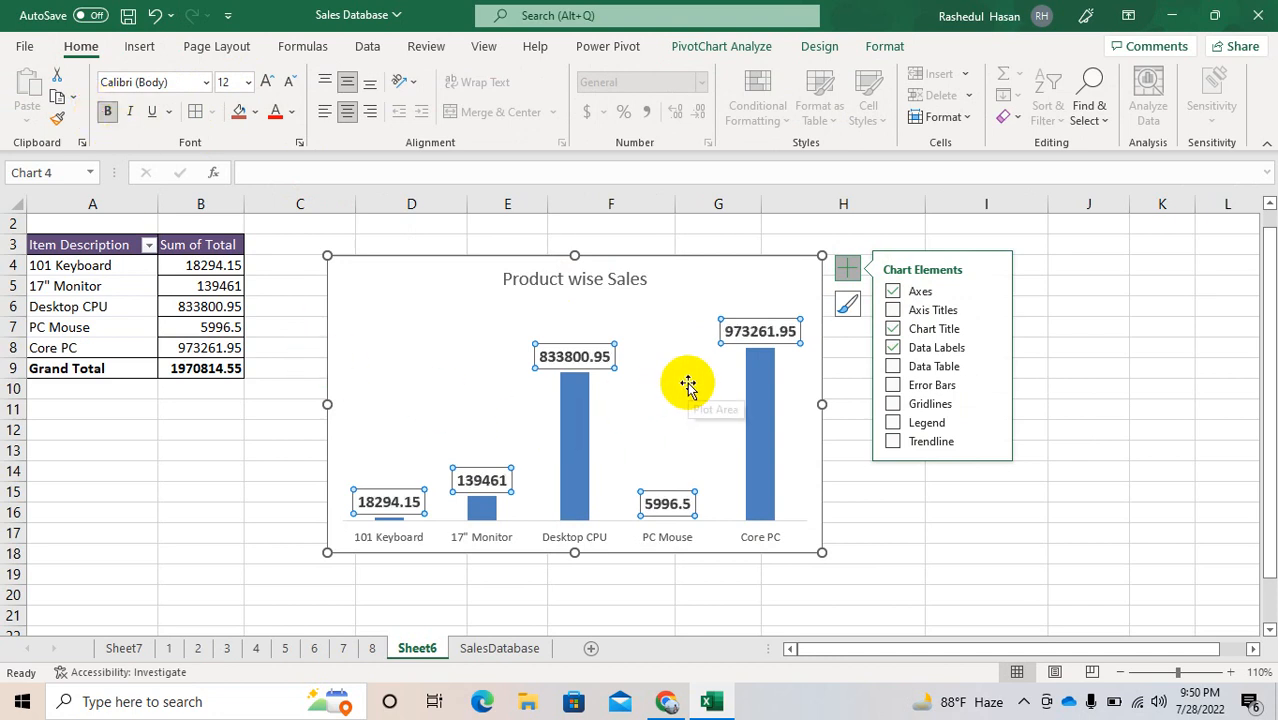
Step: Format the horizontal axis labels in bold with a font size of 10
left_click(585, 538)
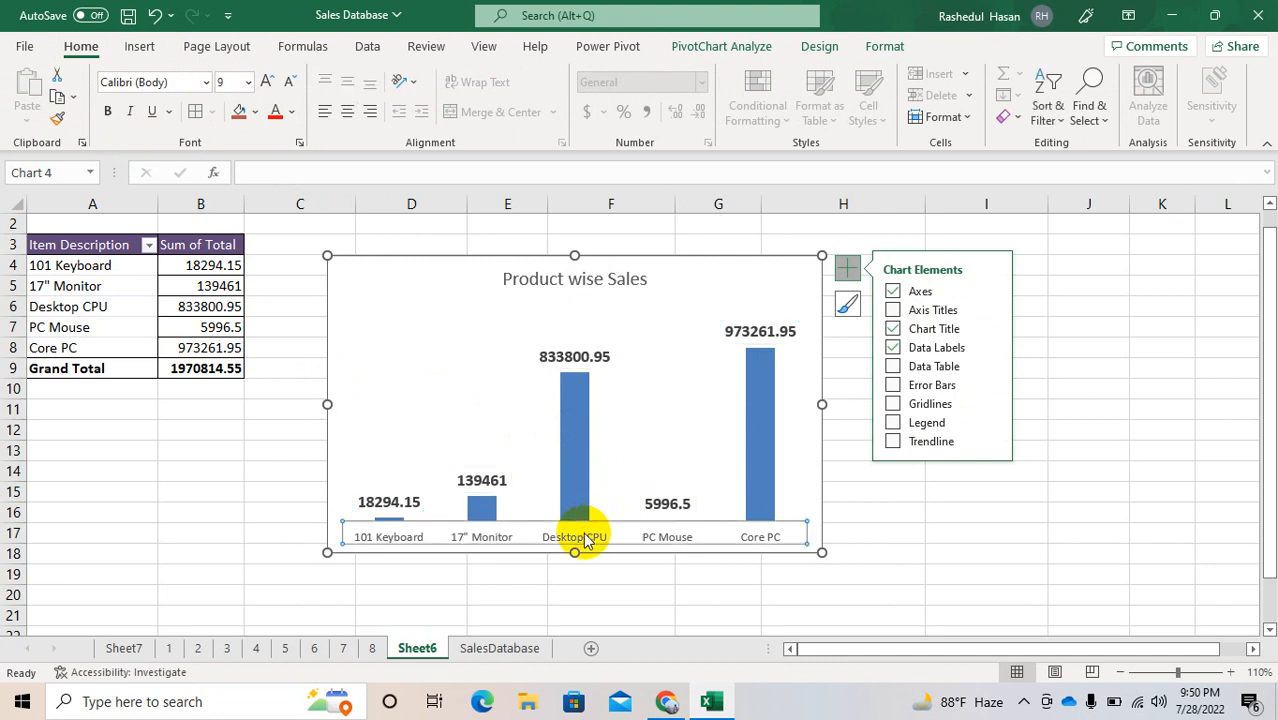
left_click(186, 83)
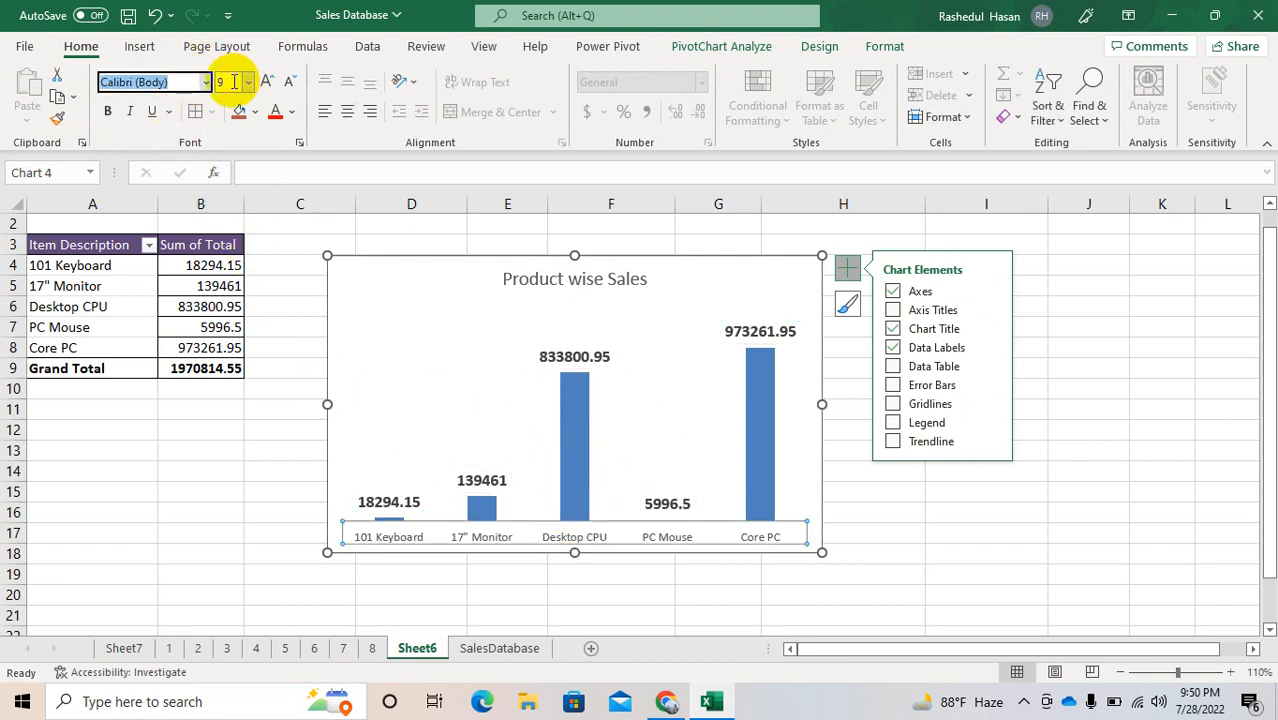
left_click(232, 83)
key("BackSpace")
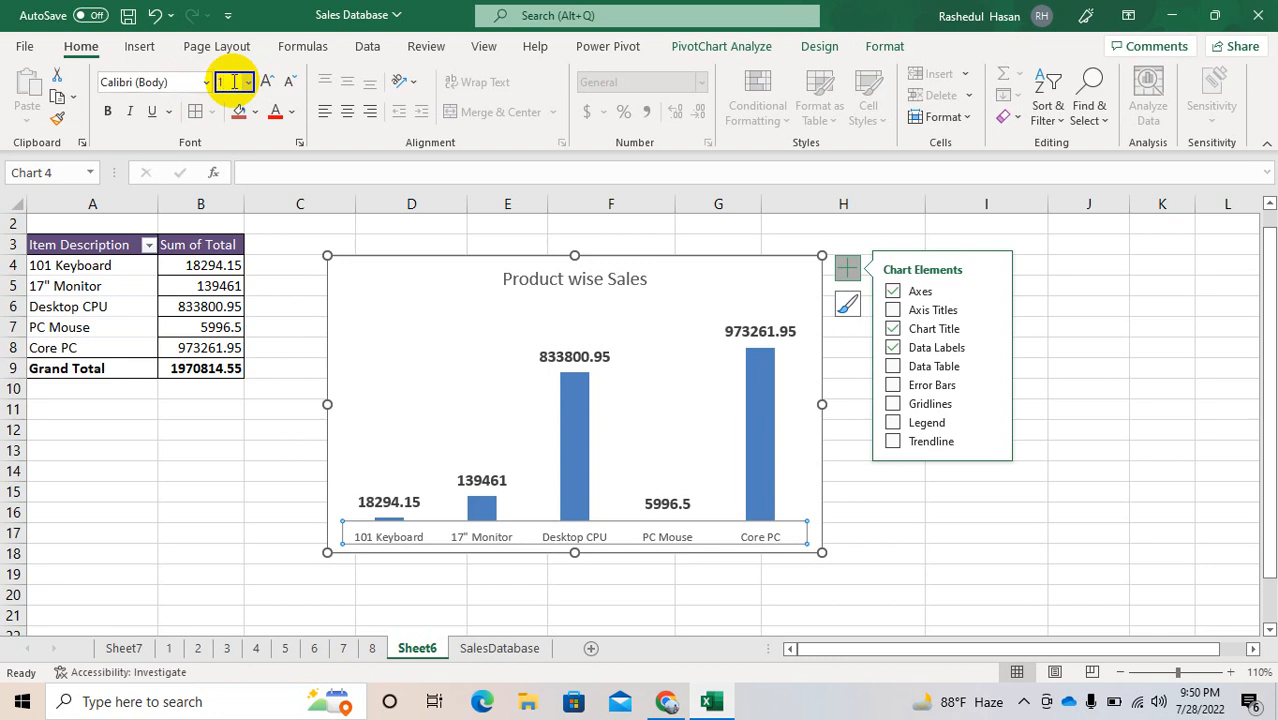
key("Return")
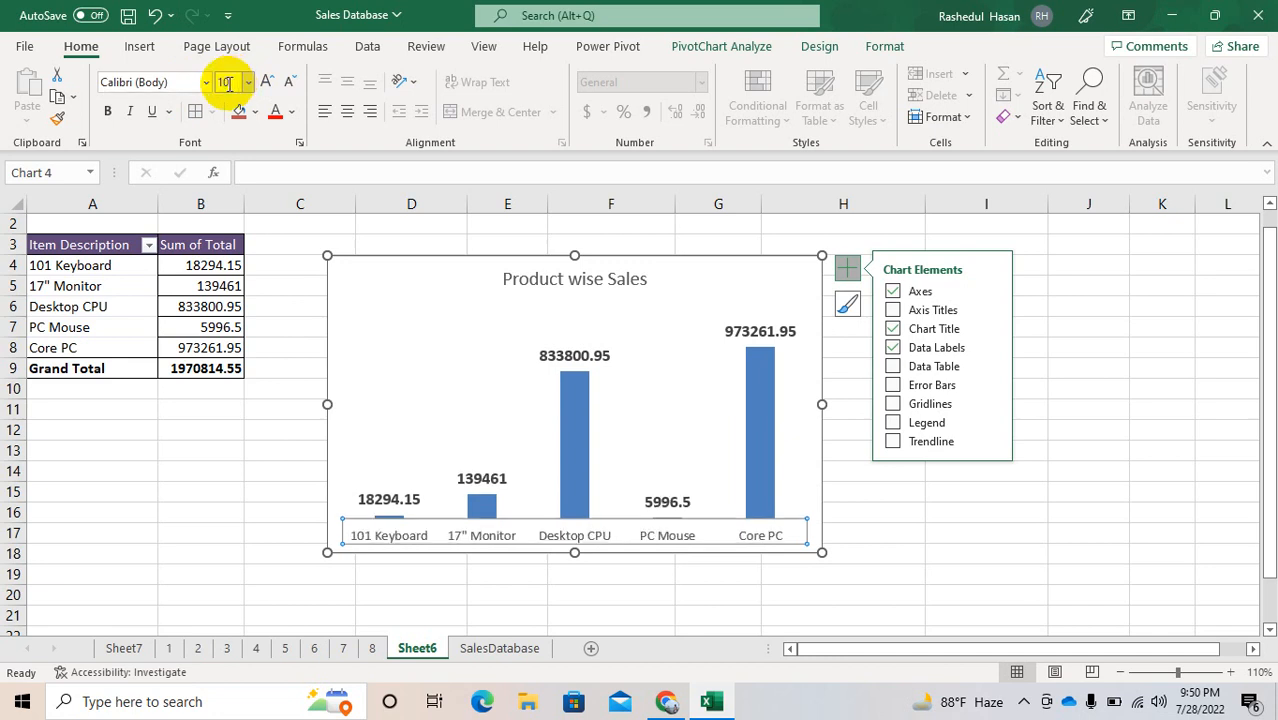
left_click(107, 111)
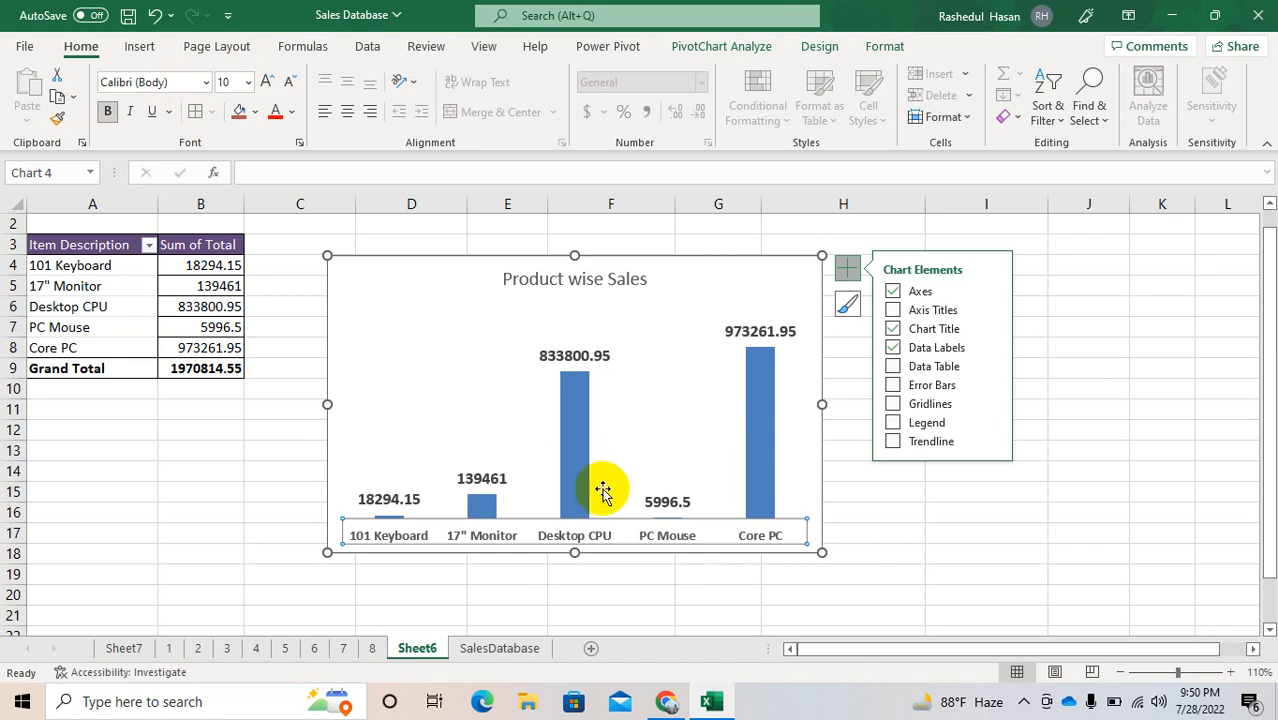
Step: Widen the chart columns by reducing the data series gap width to 69%
left_click(570, 460)
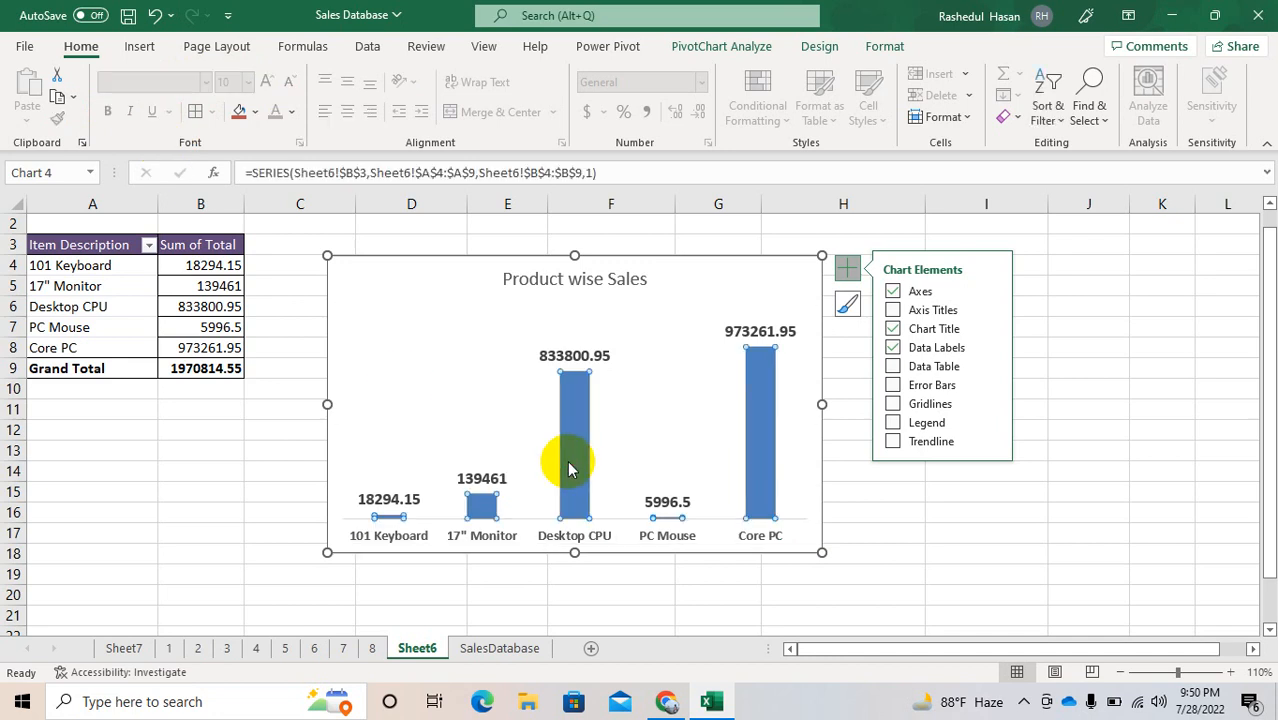
right_click(570, 468)
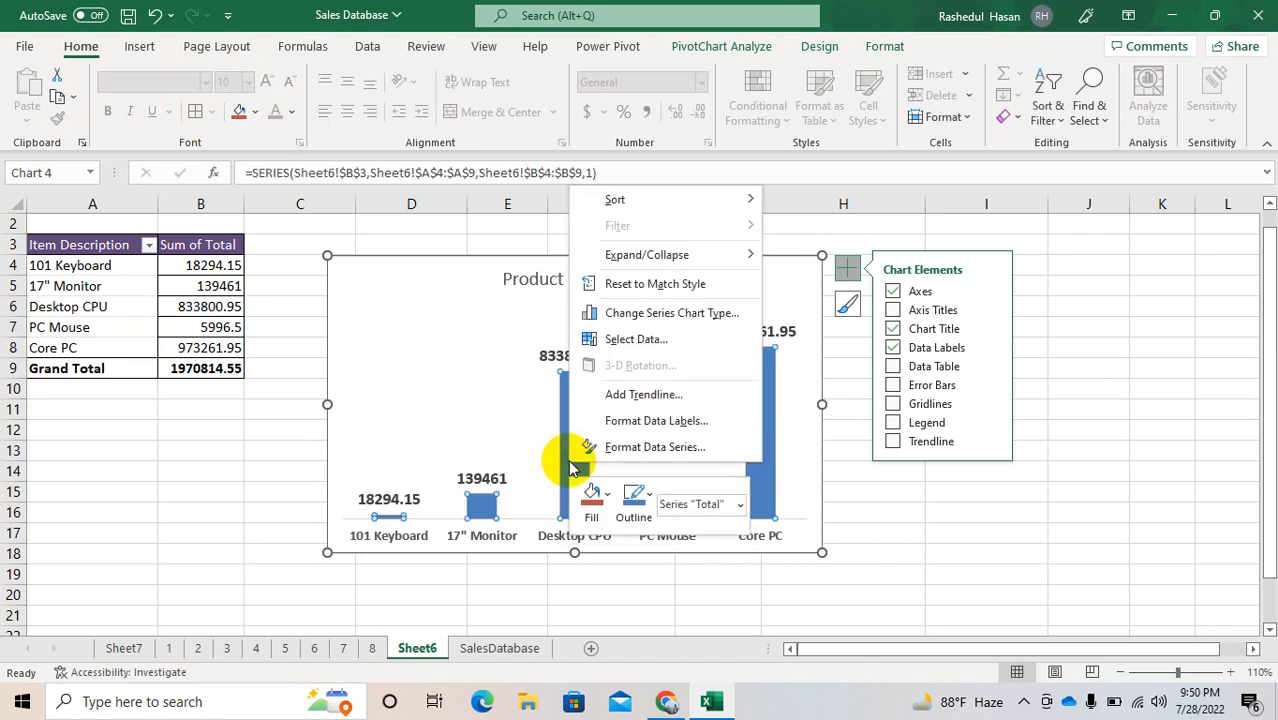
left_click(660, 452)
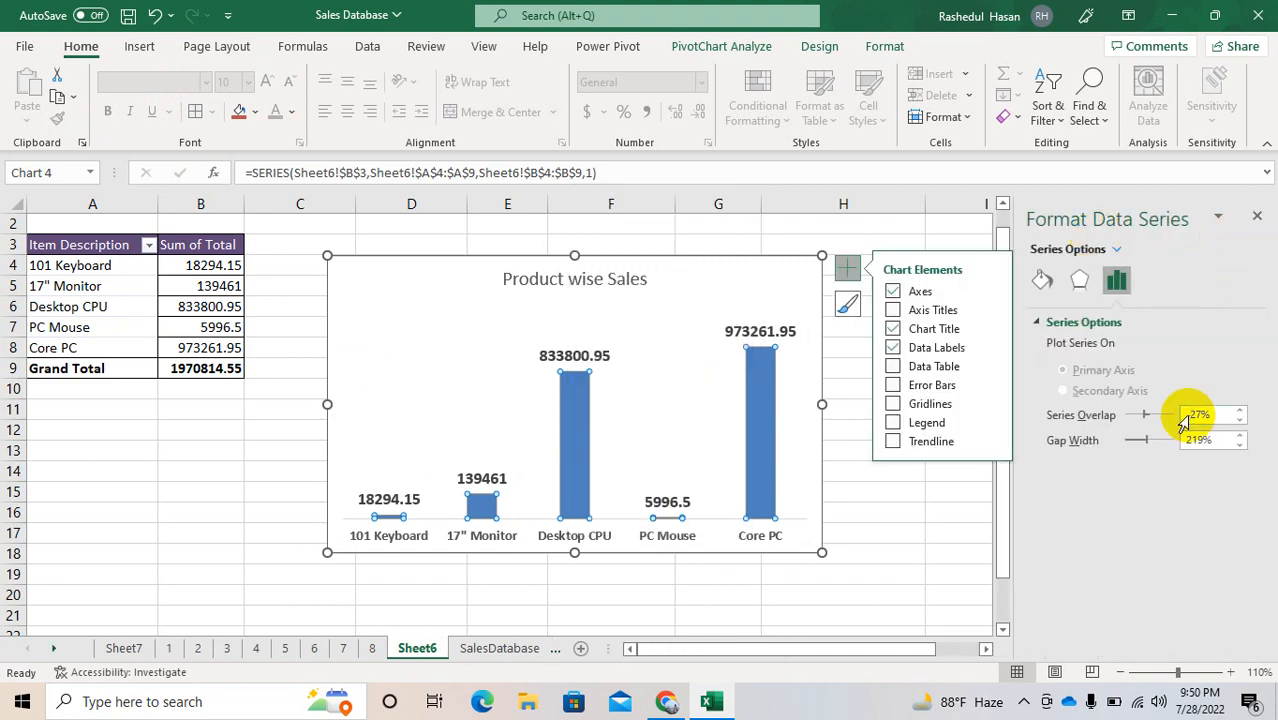
left_click_drag(1143, 443, 1130, 443)
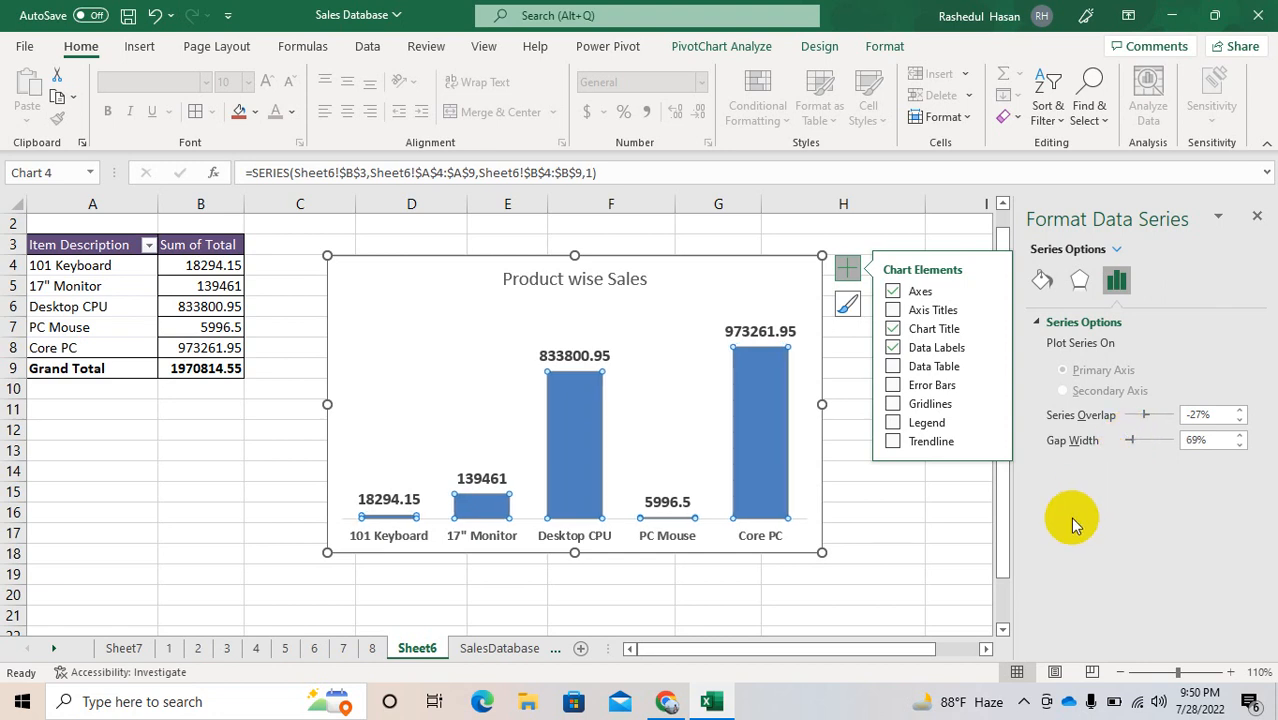
left_click(850, 511)
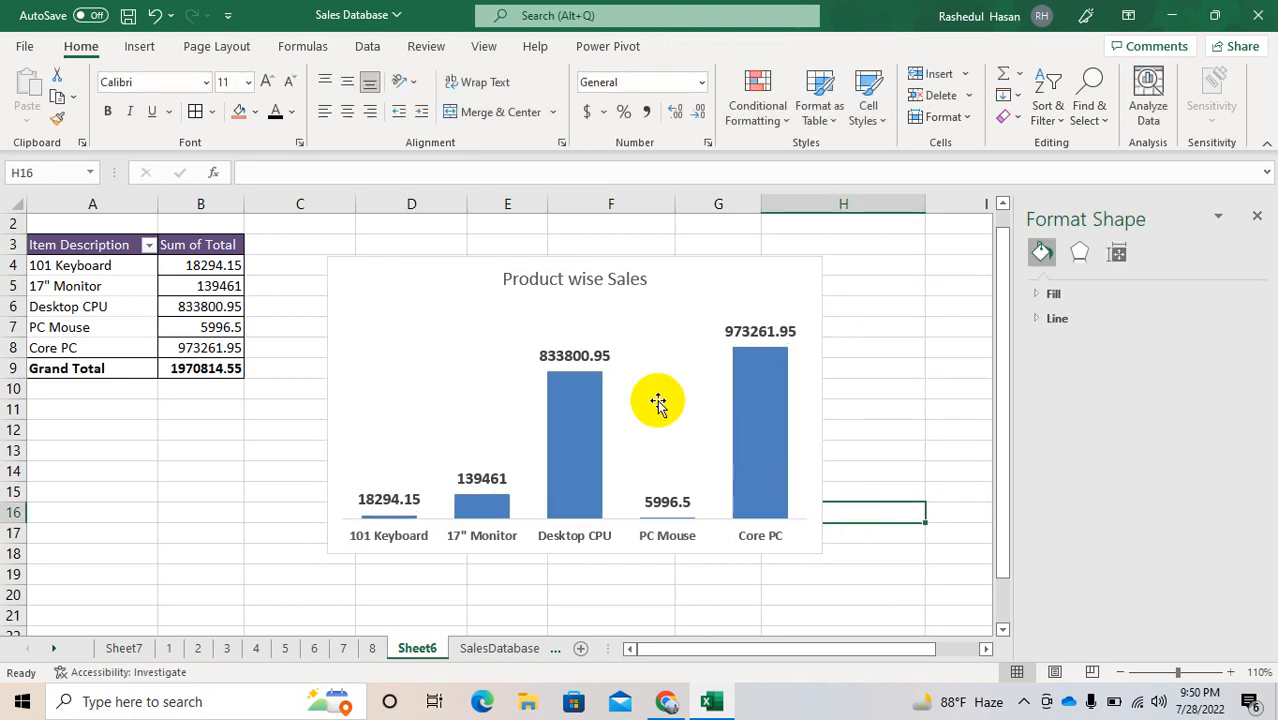
Step: Open the number format settings for the data labels of the Product wise Sales chart
left_click(578, 355)
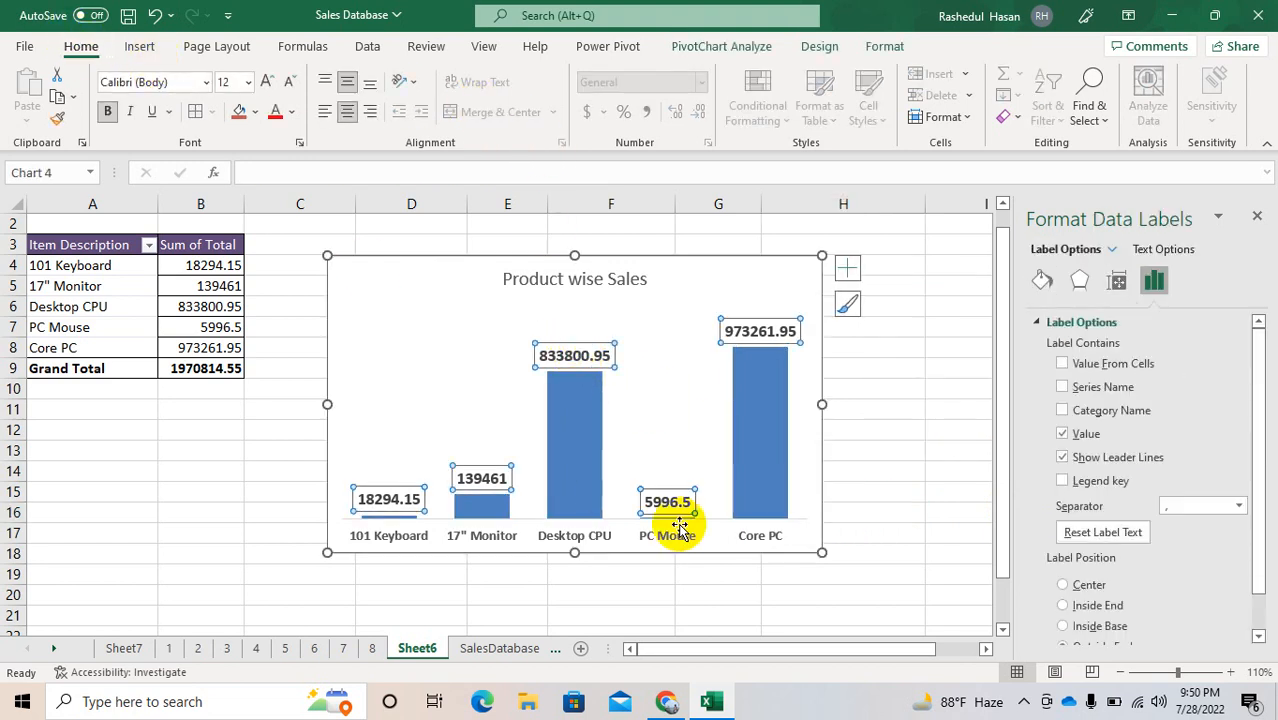
left_click(1259, 625)
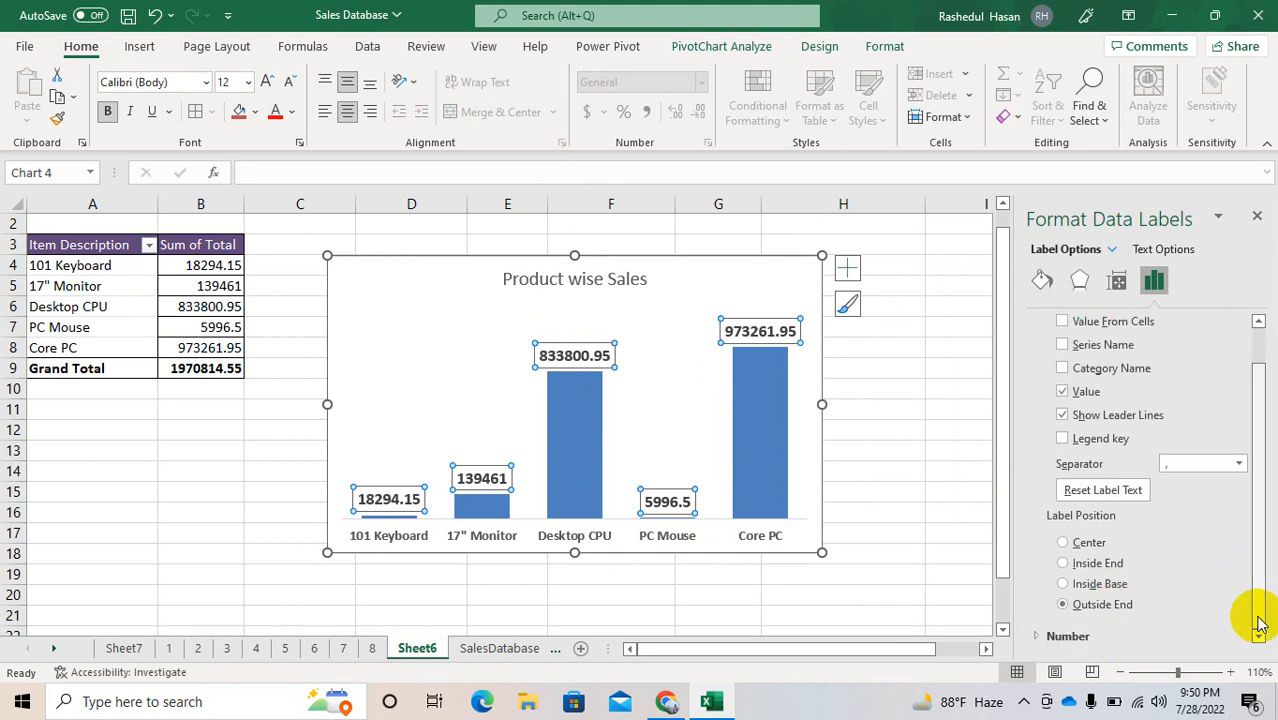
left_click(1037, 637)
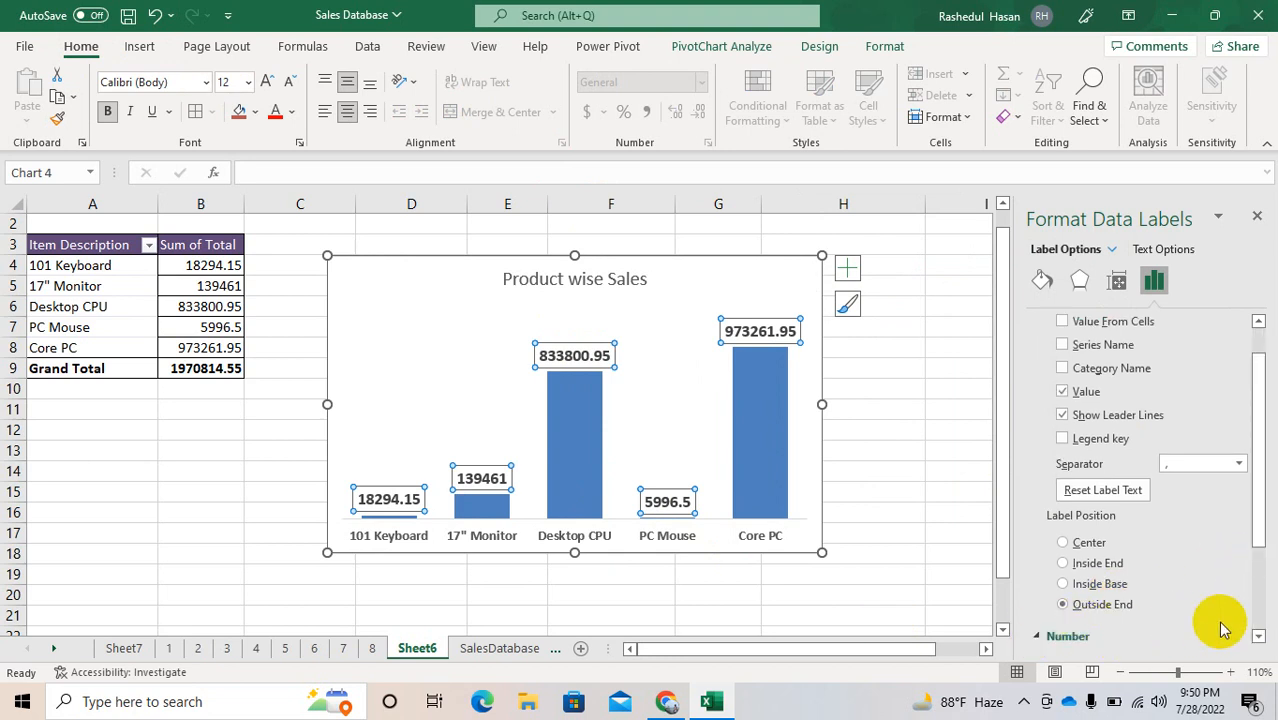
left_click(1256, 620)
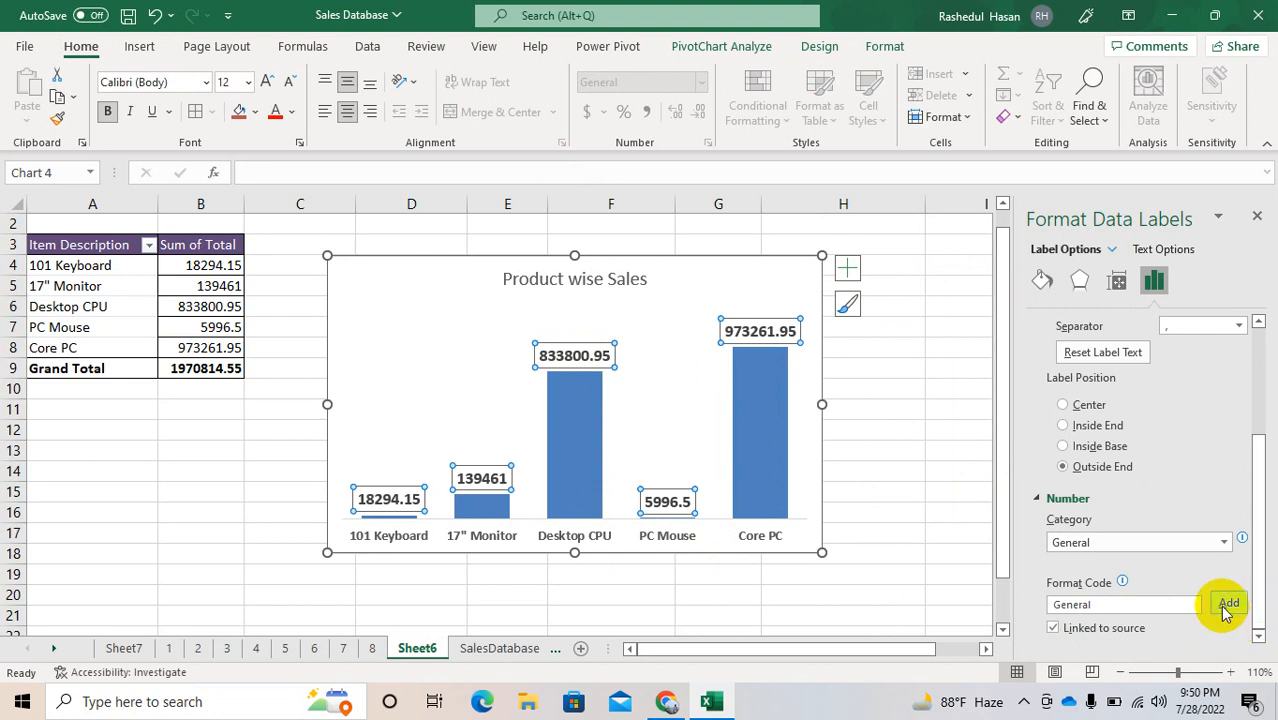
Step: Try the Number format with 2 decimal places on the data labels, and link their format back to the source
left_click(1180, 548)
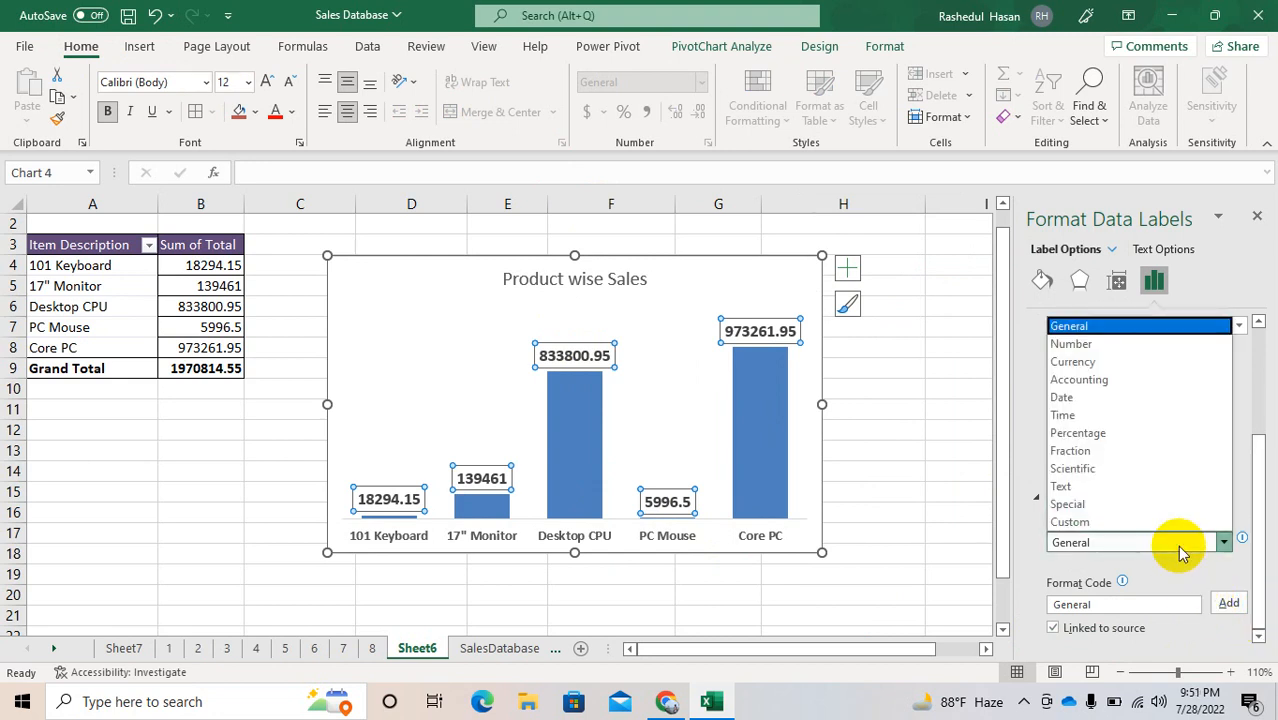
left_click(1073, 346)
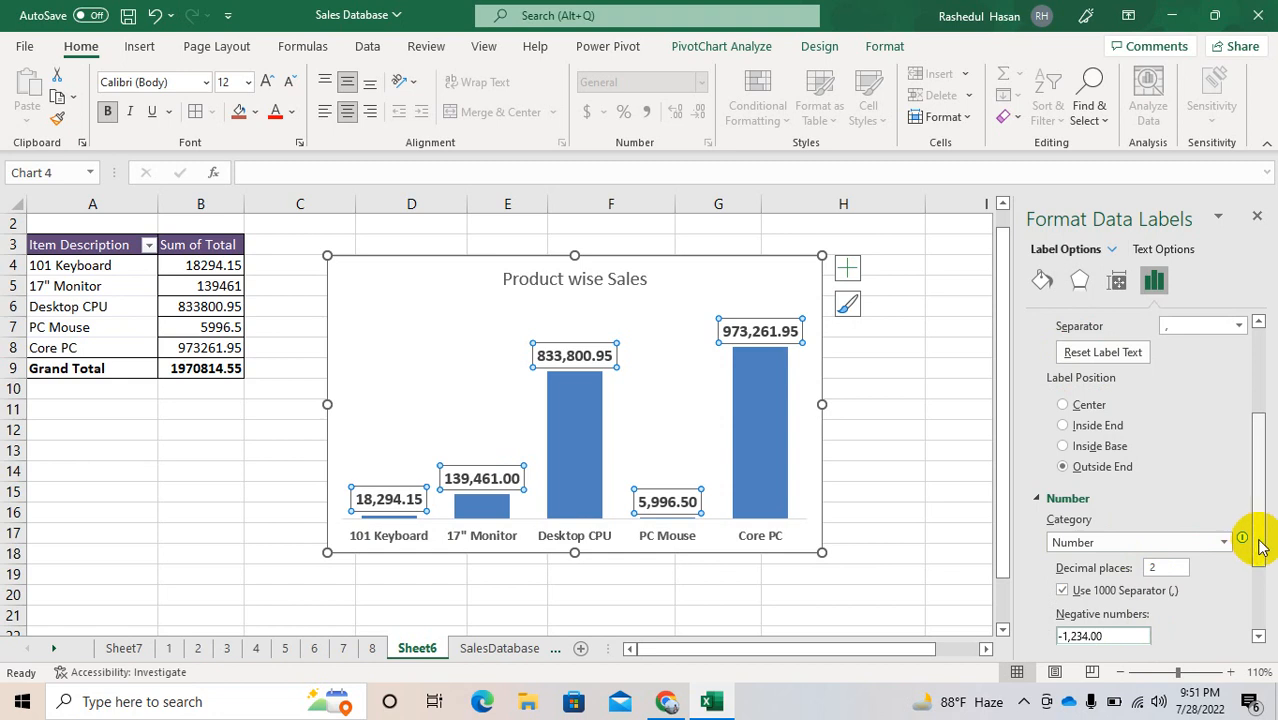
left_click_drag(1259, 547, 1261, 614)
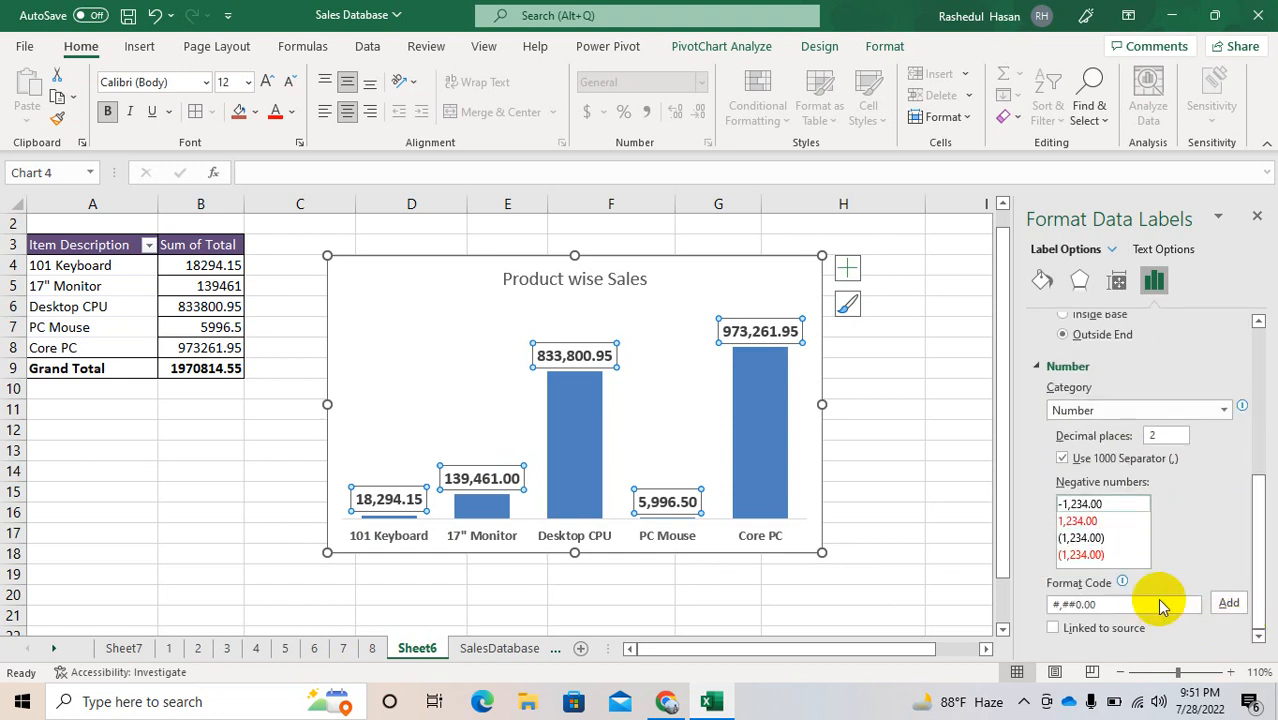
left_click(1228, 603)
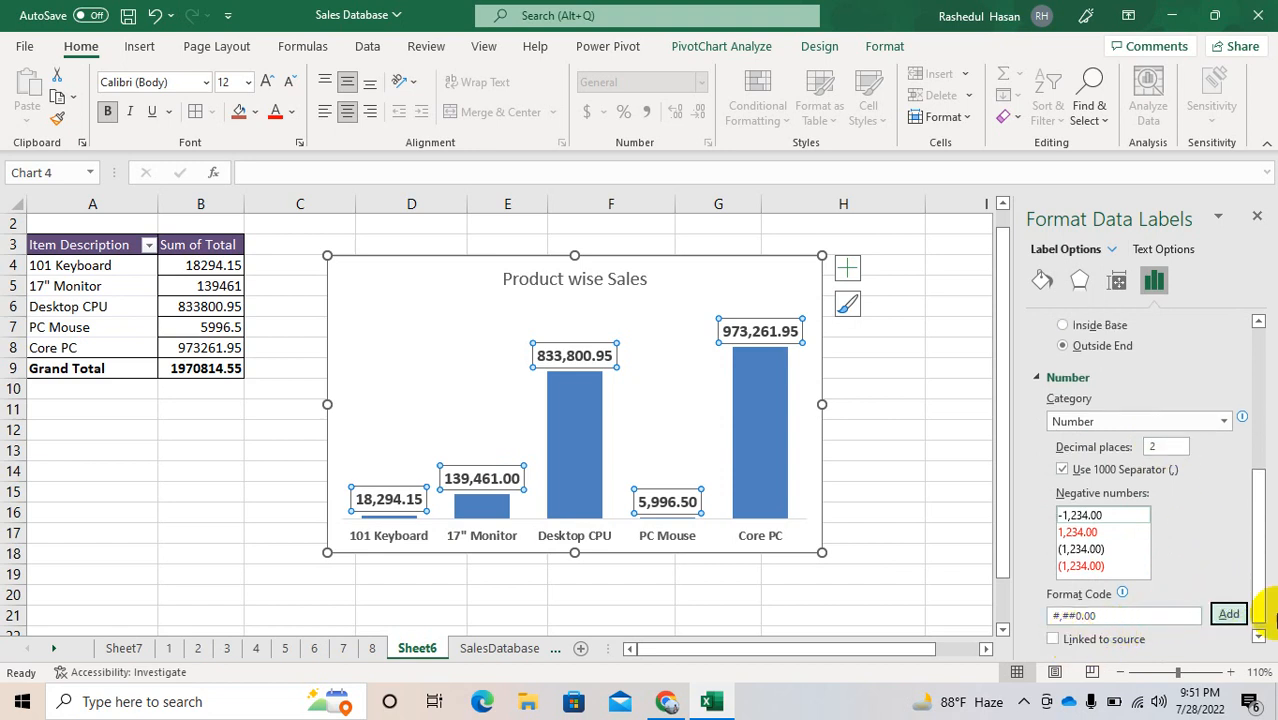
left_click(1260, 637)
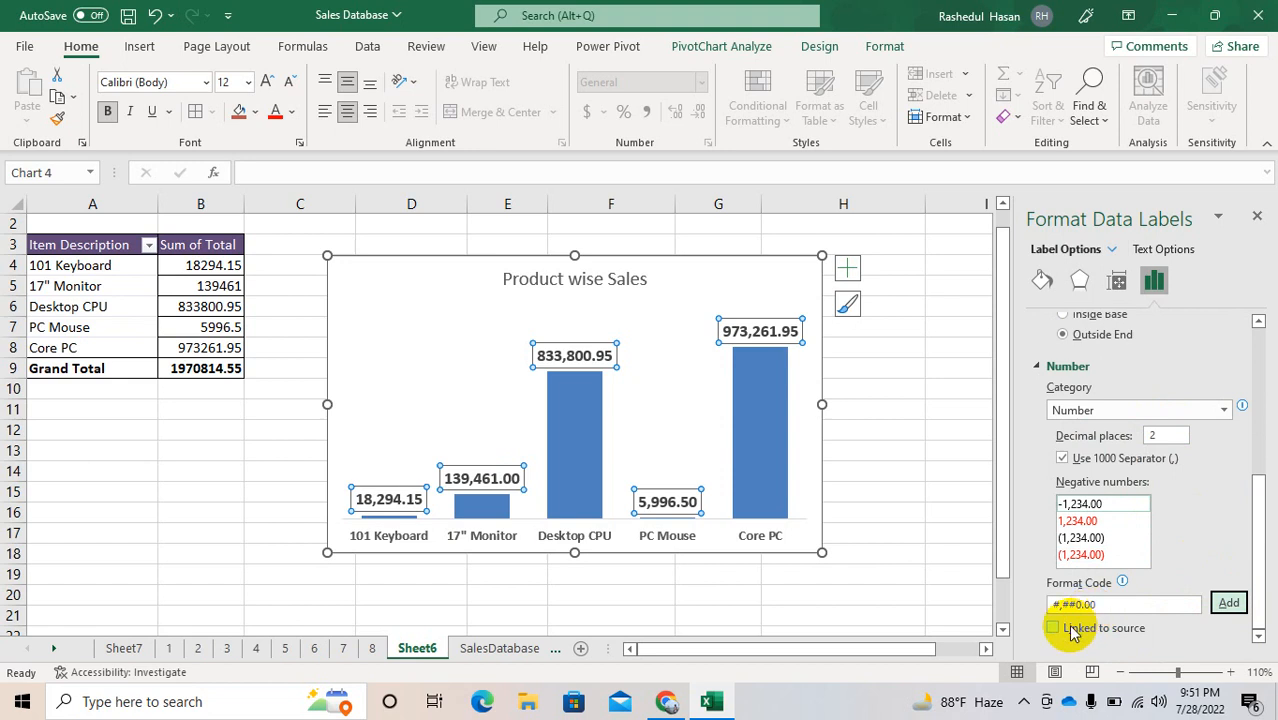
left_click(1066, 633)
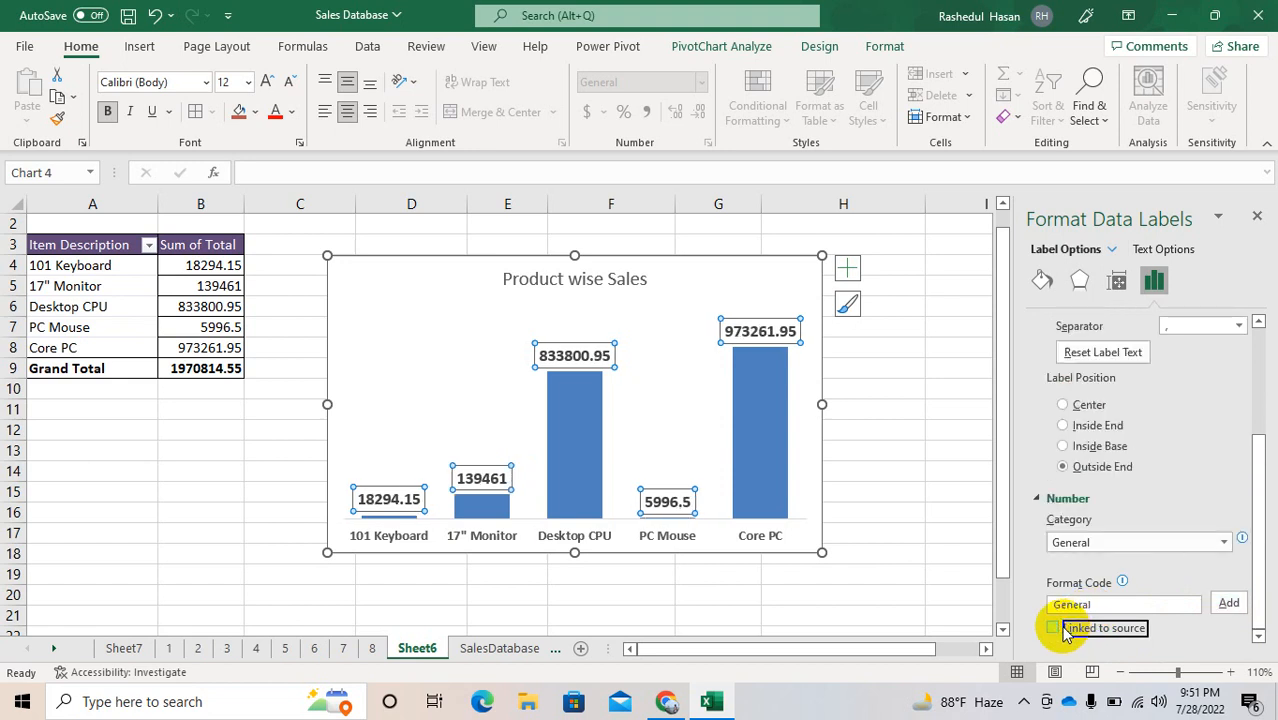
left_click(1133, 606)
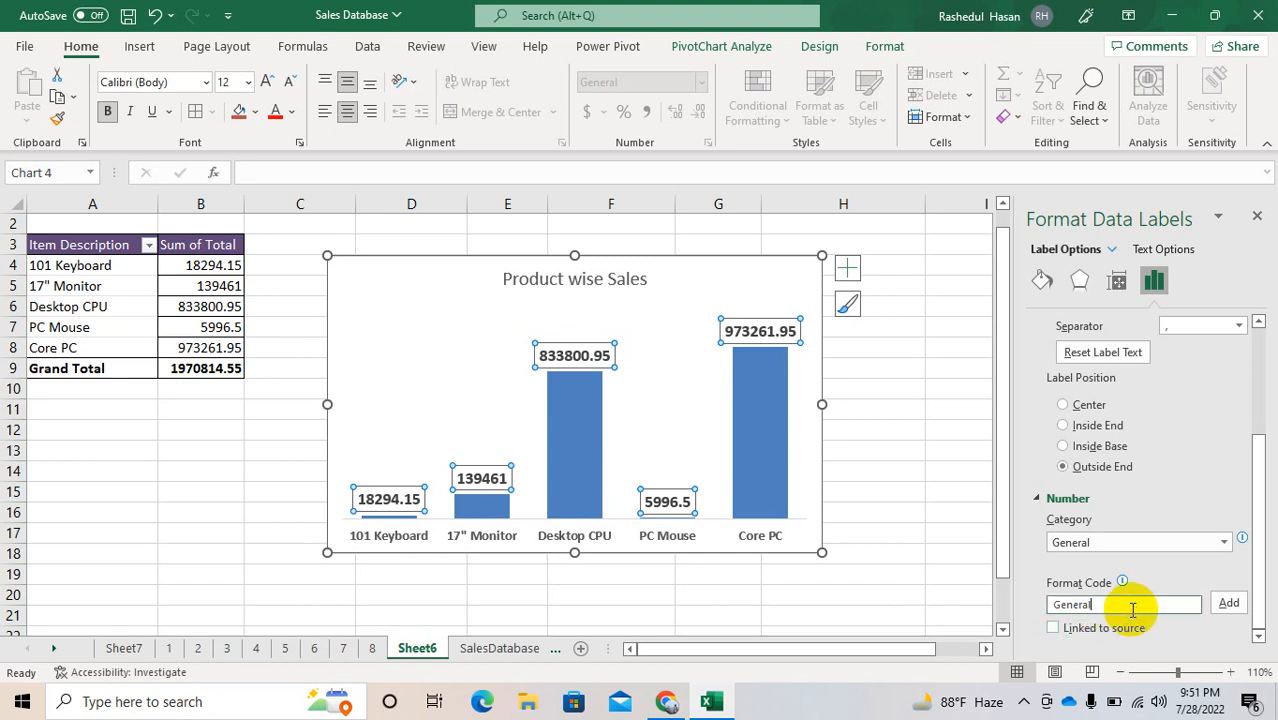
Step: Set the data labels' number format to the Number category with 0 decimal places and a thousands separator
left_click(1106, 541)
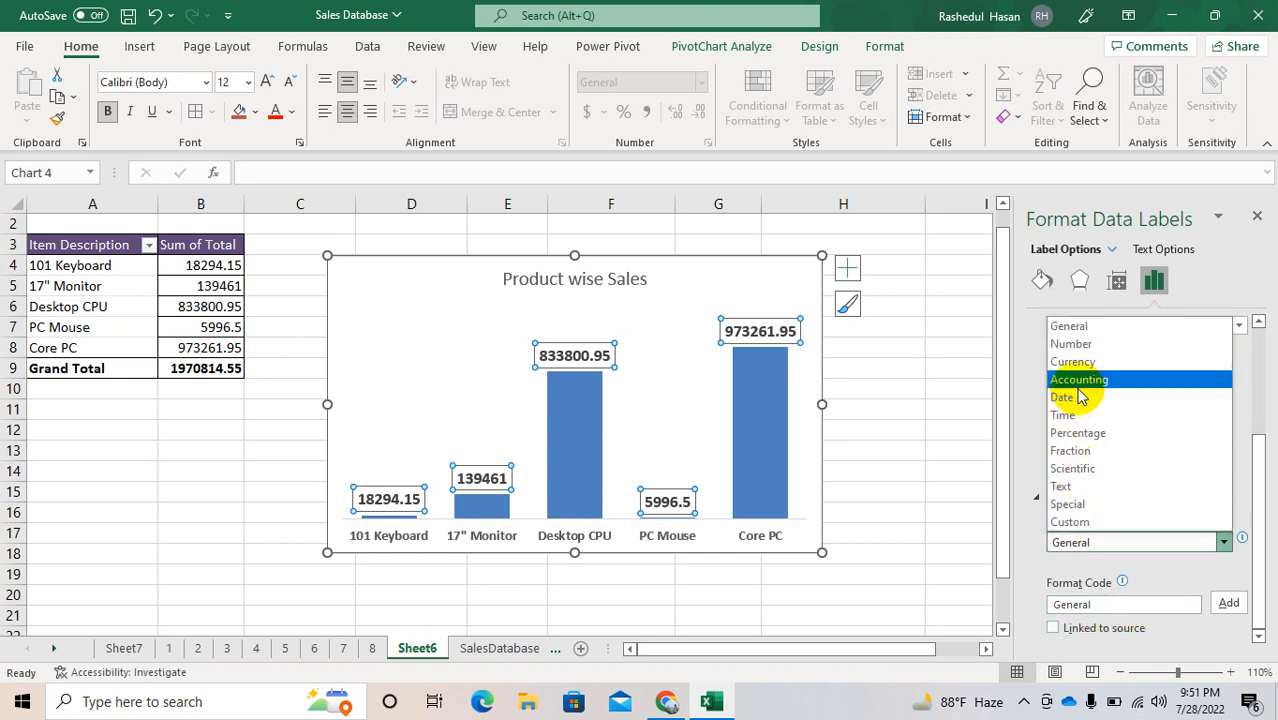
left_click(1072, 344)
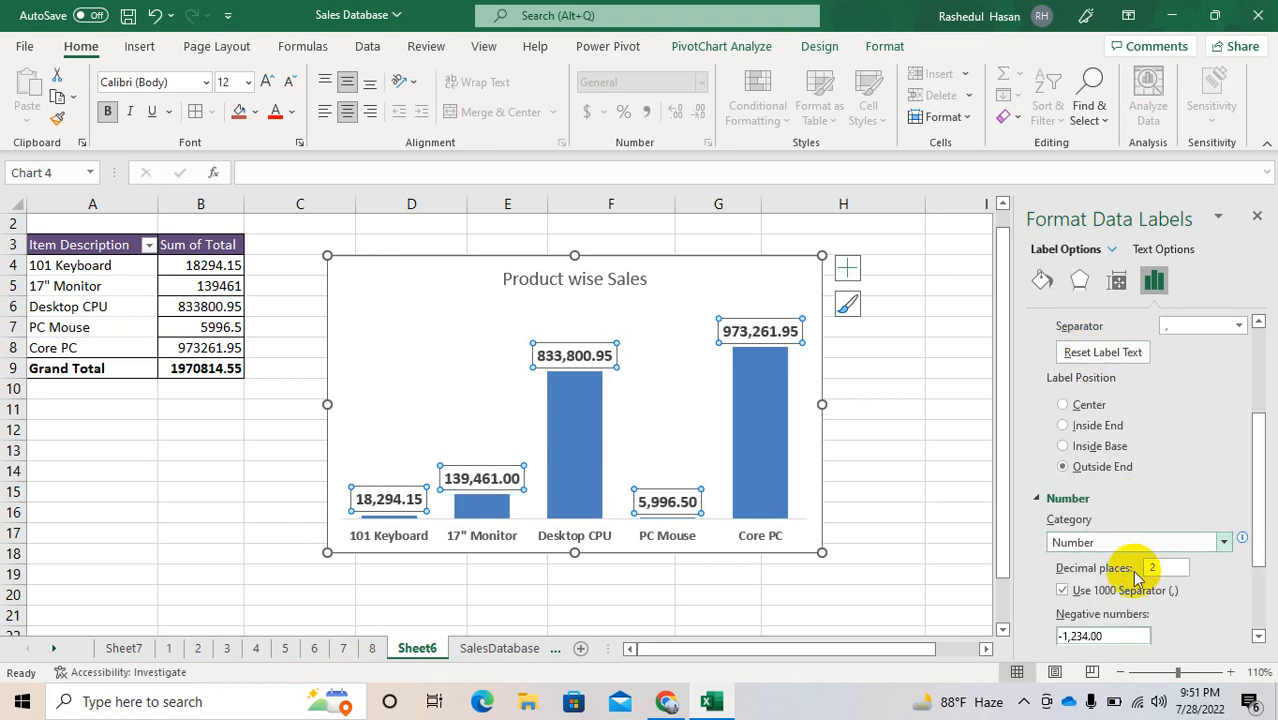
left_click(1175, 573)
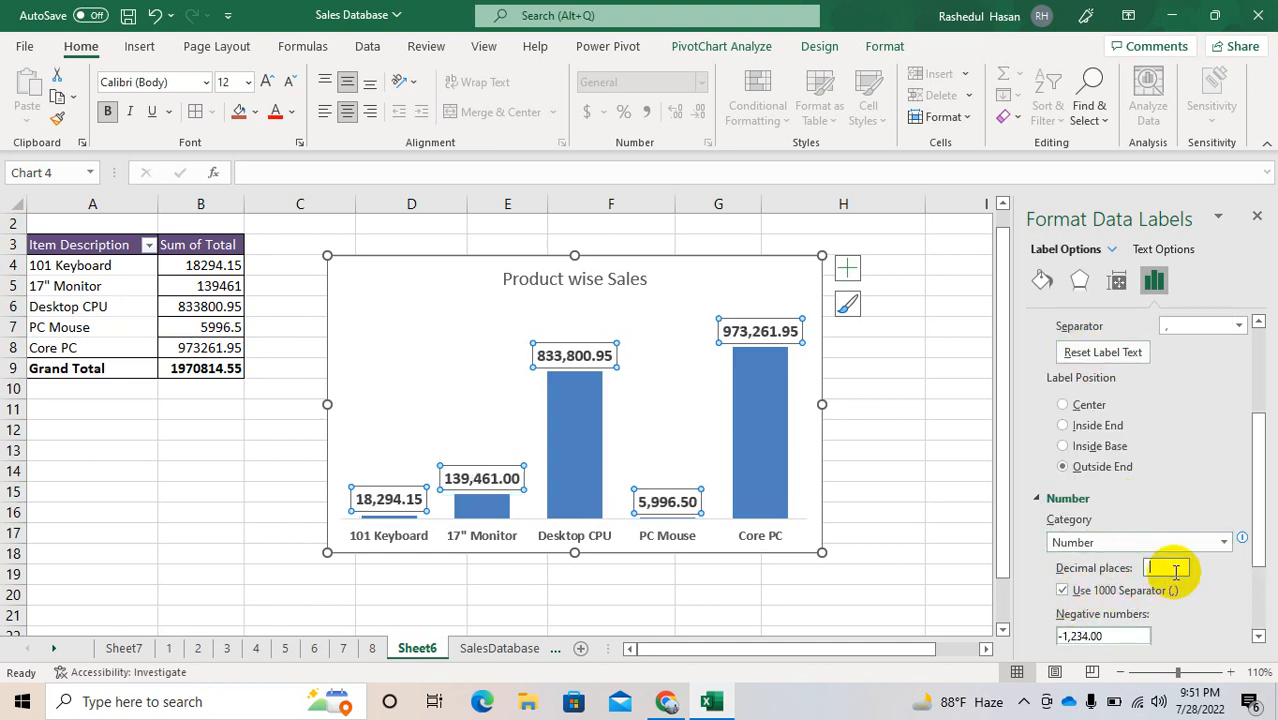
type("0")
key("Return")
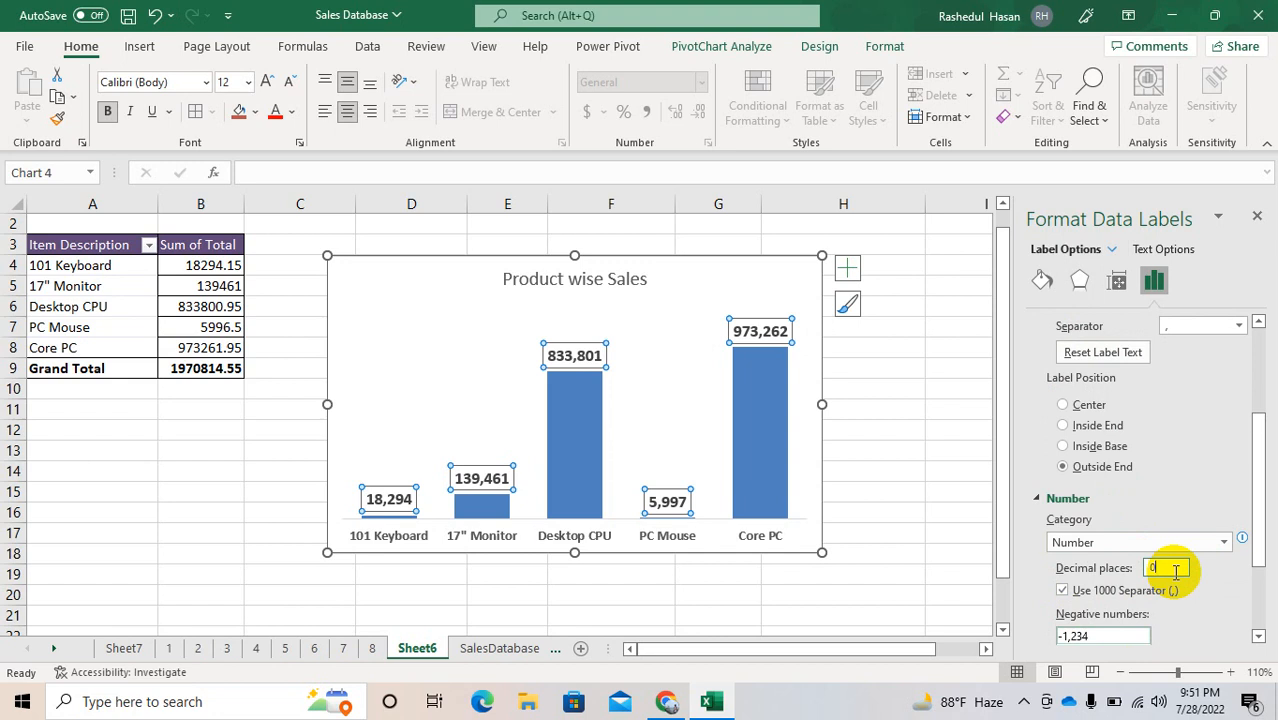
left_click(982, 511)
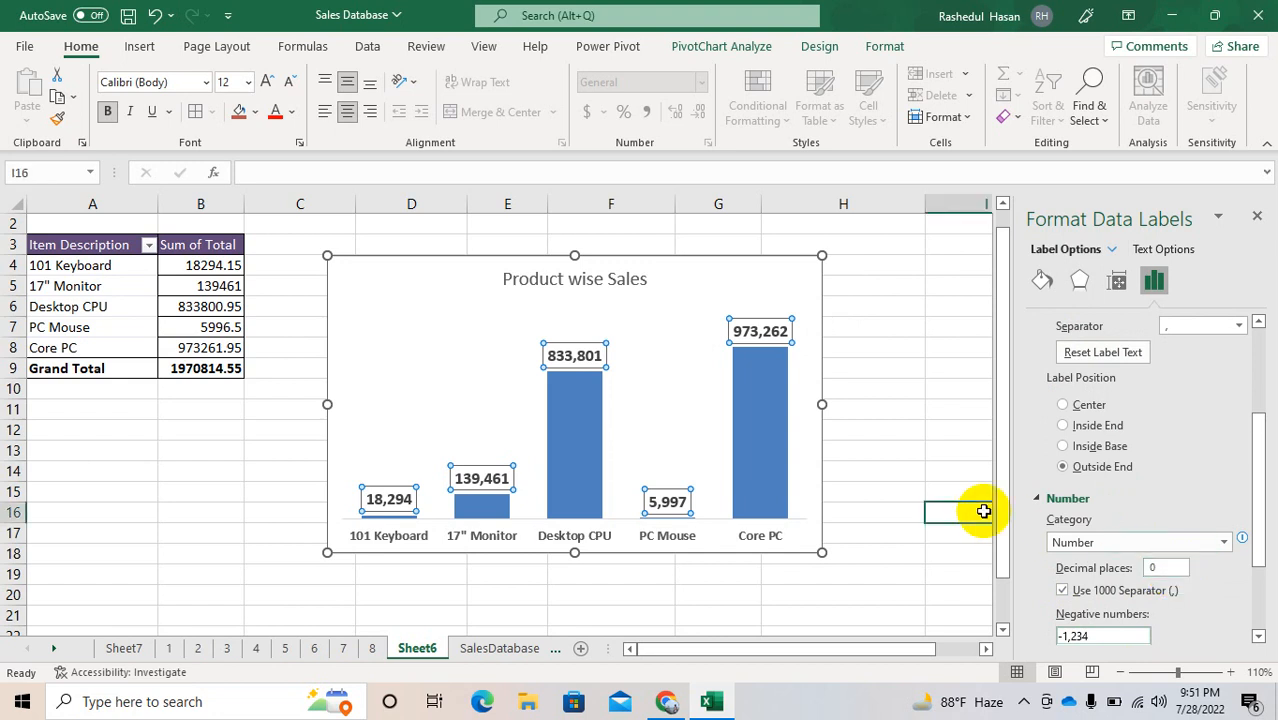
Step: Make the chart title "Product wise Sales" bold and close the formatting pane
left_click(607, 280)
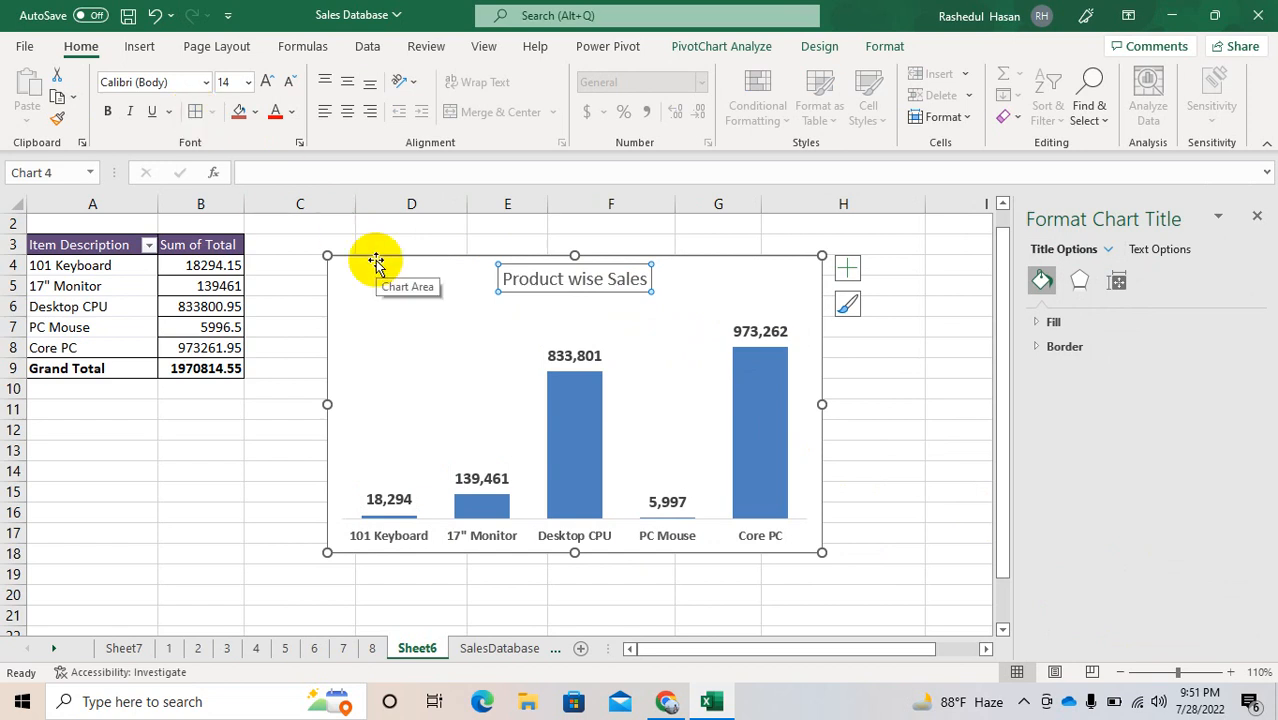
key("ctrl+b")
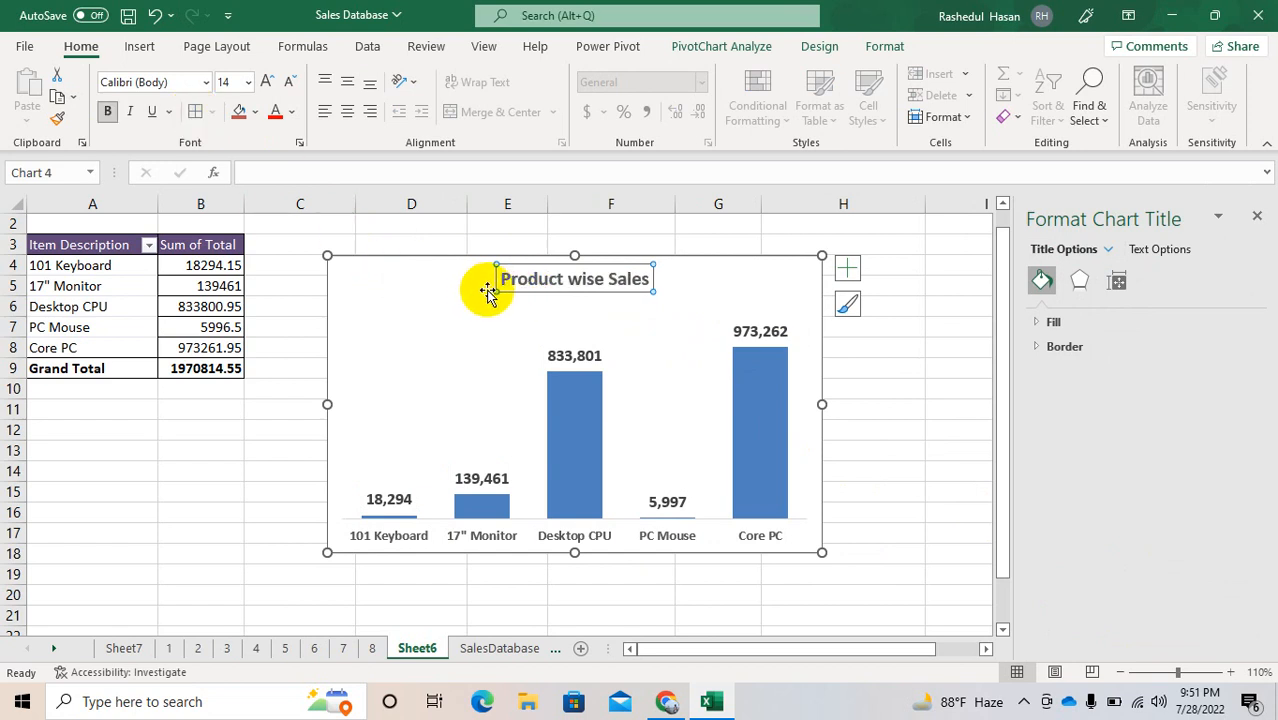
left_click(679, 285)
left_click(608, 283)
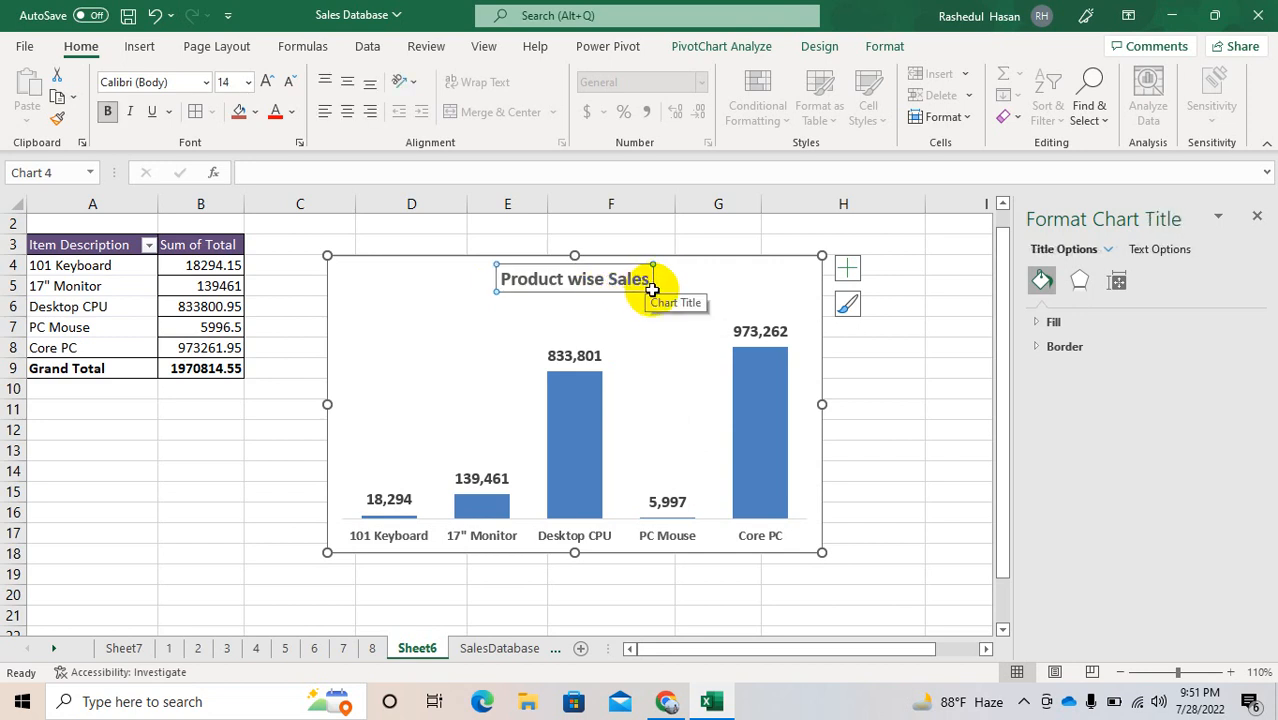
left_click(549, 279)
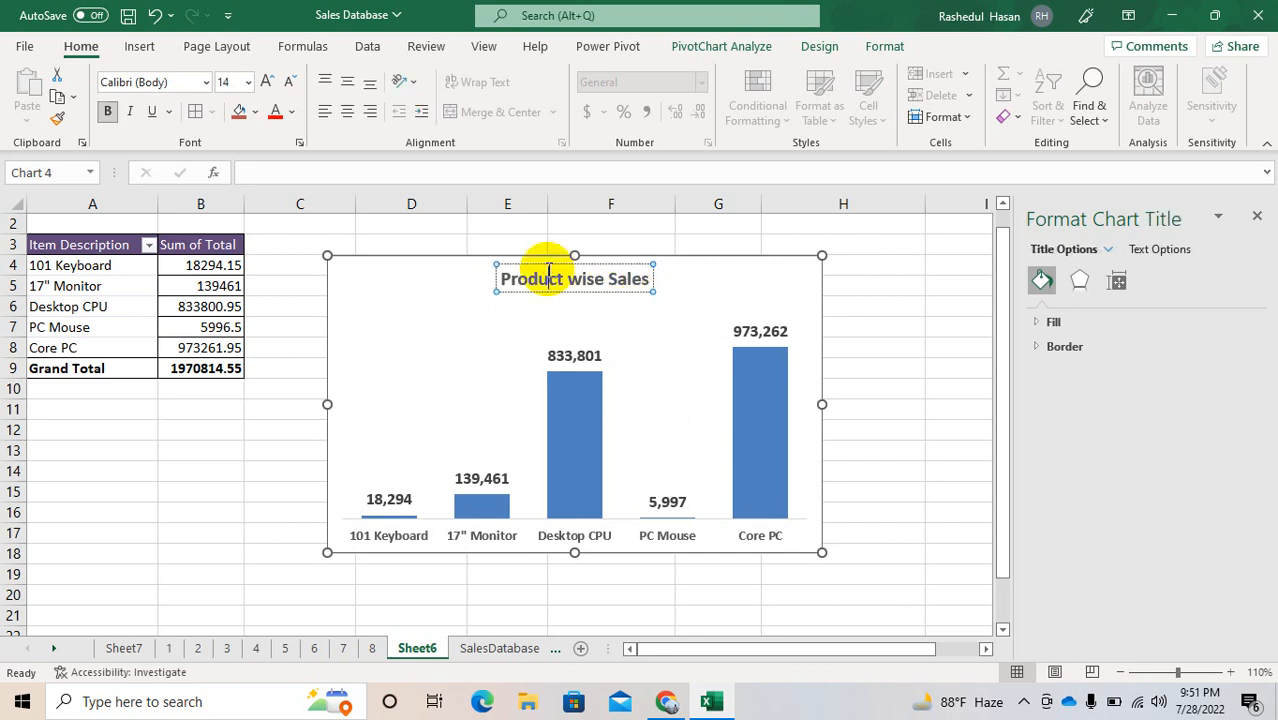
left_click(497, 293)
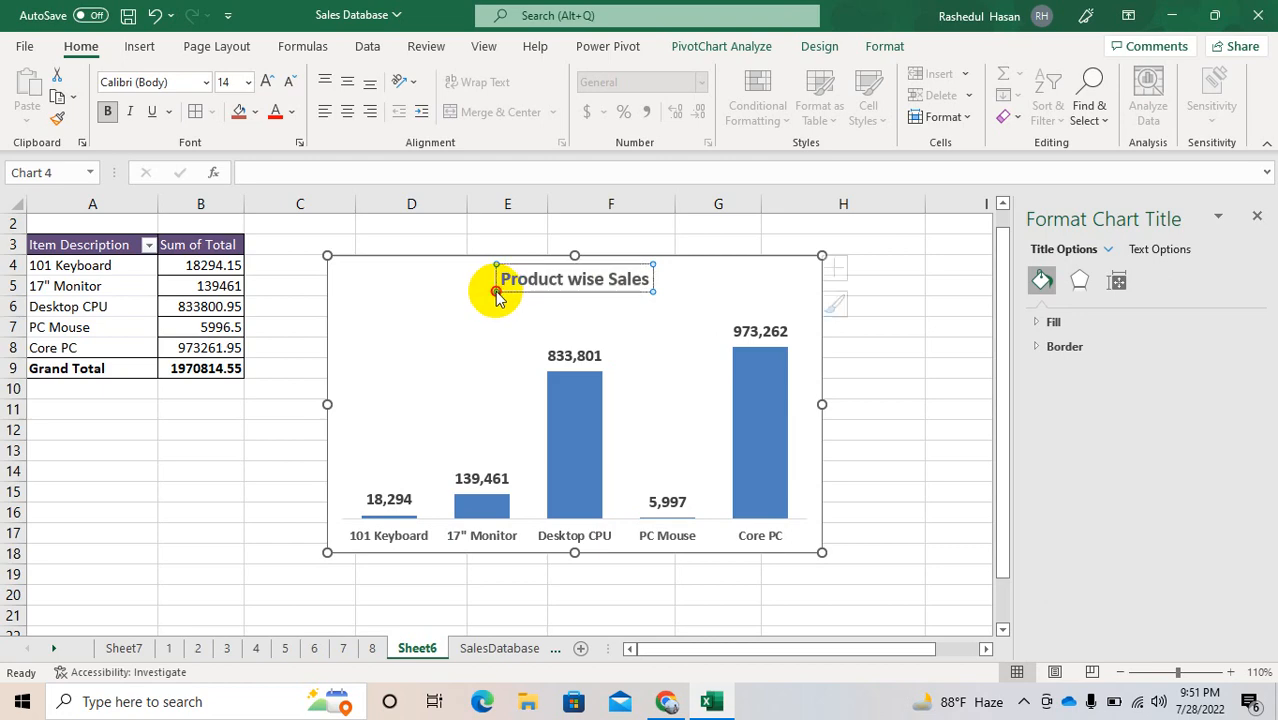
left_click(872, 340)
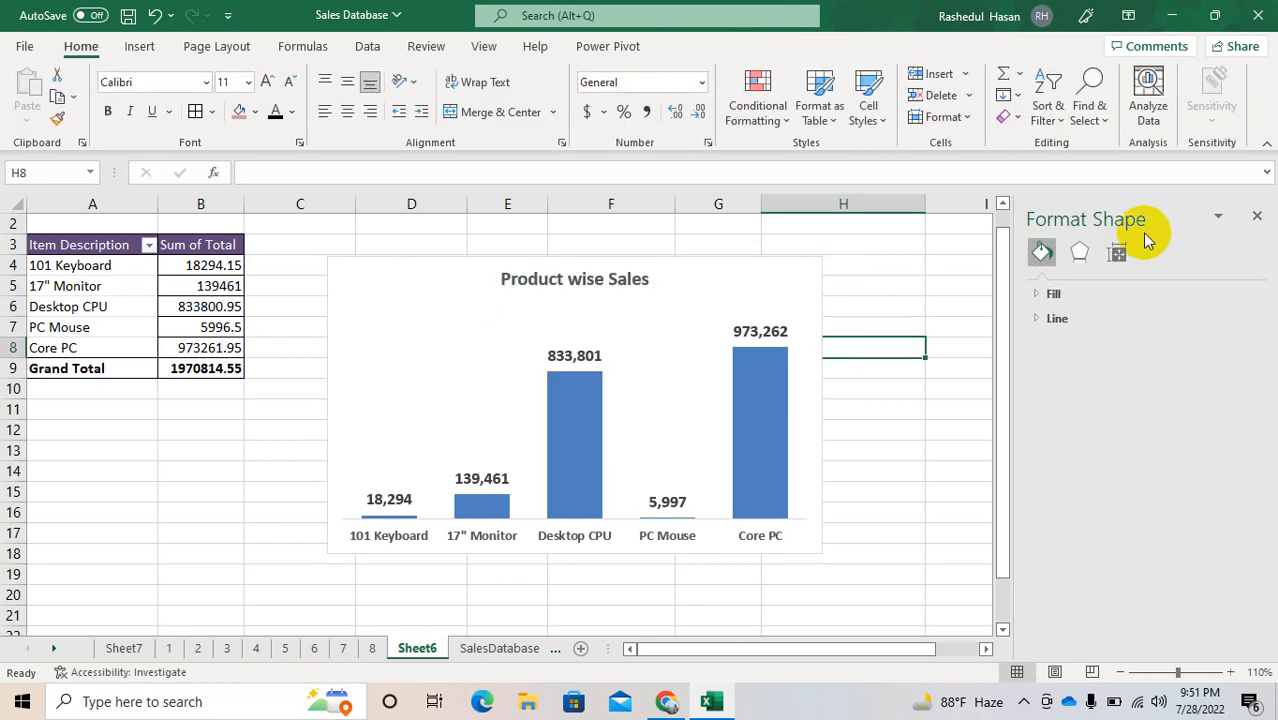
left_click(1255, 217)
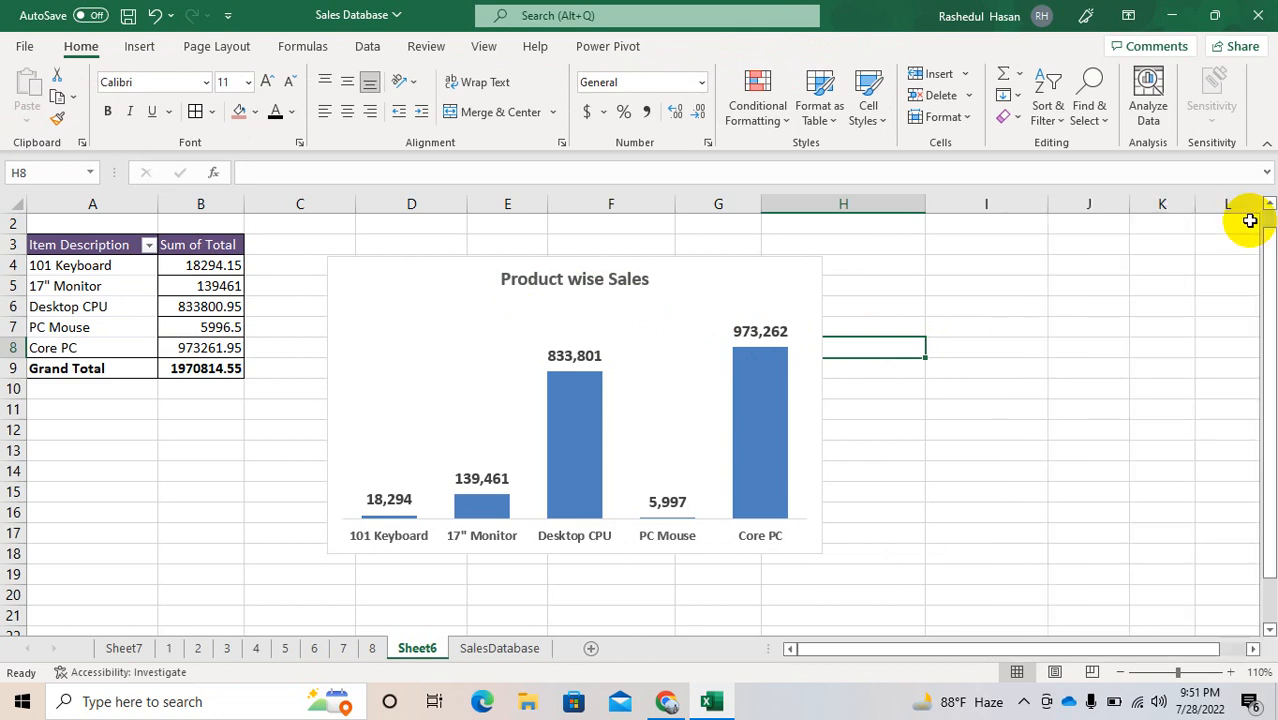
left_click(1044, 703)
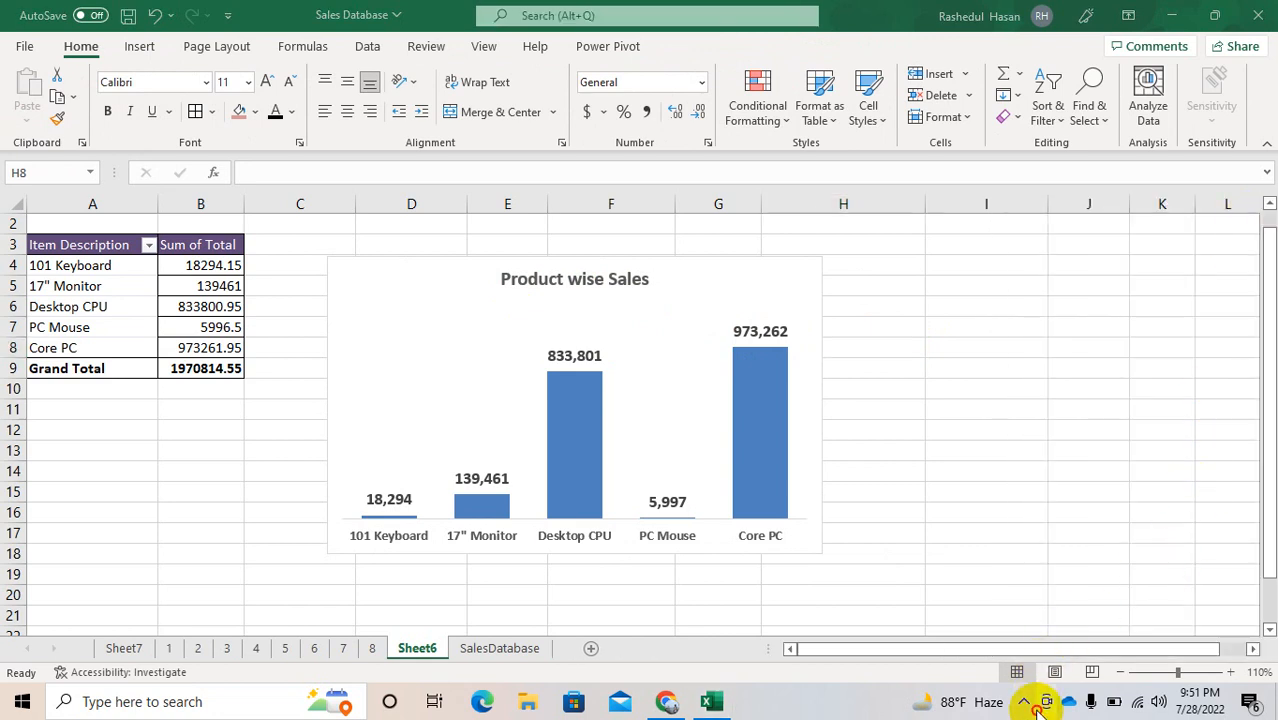